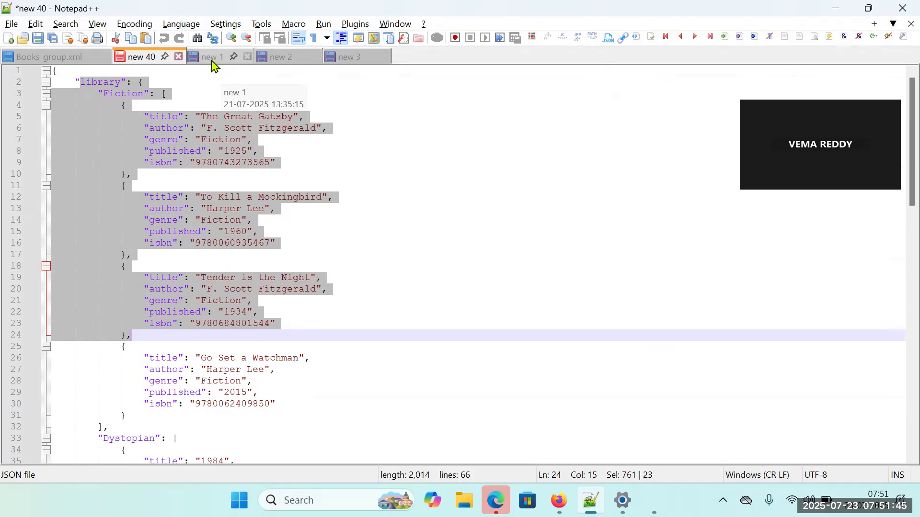
Open the "new 1" notes and review the lines on unique records, looping through the records and filtering them.
left_click(214, 59)
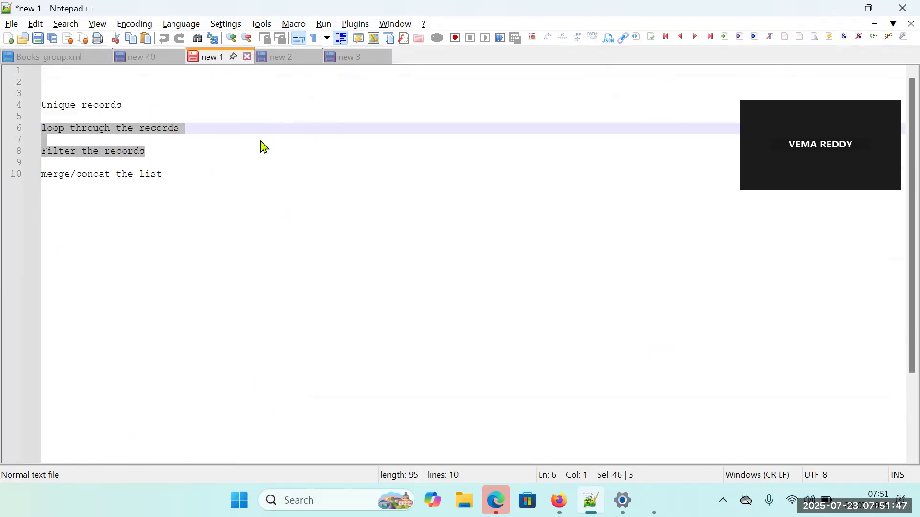
left_click(186, 127)
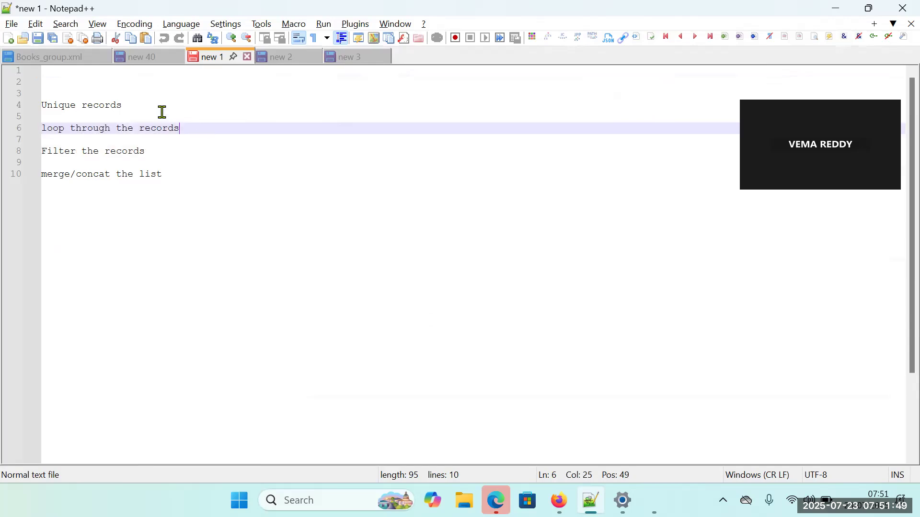
left_click_drag(130, 104, 57, 103)
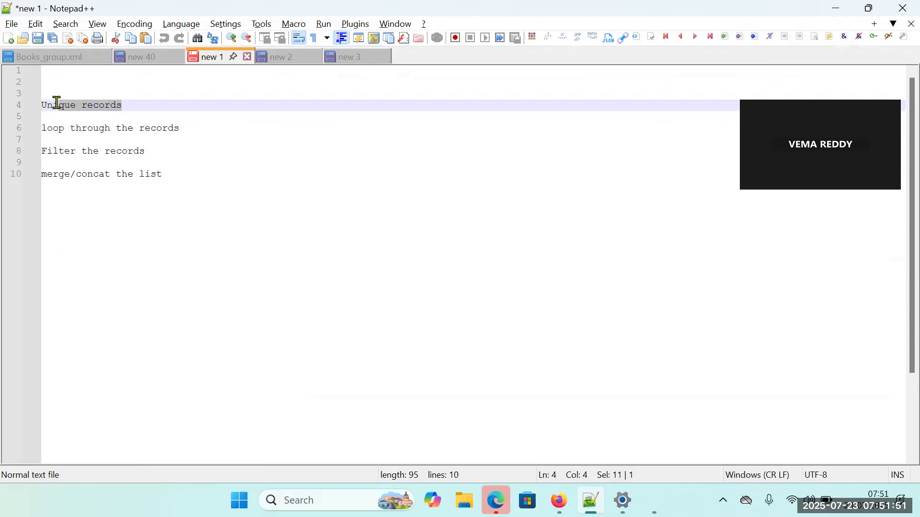
left_click_drag(47, 129, 199, 133)
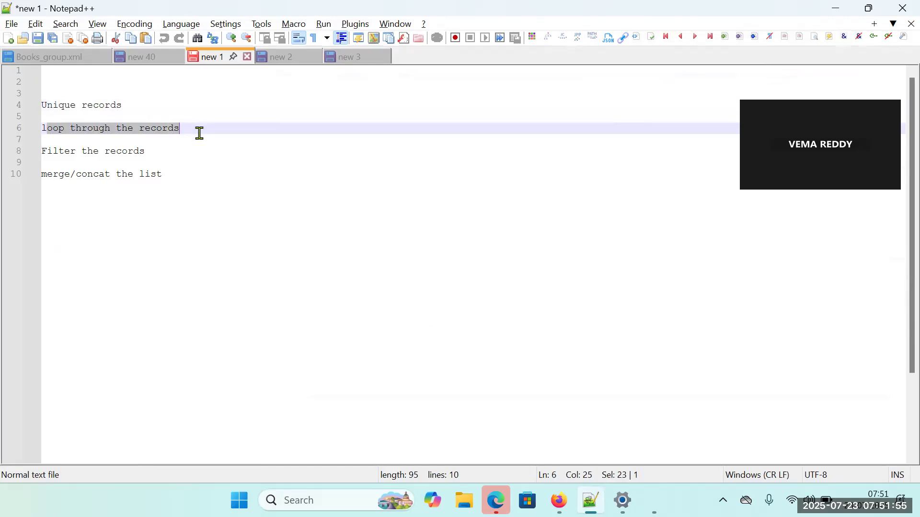
left_click_drag(146, 158, 33, 130)
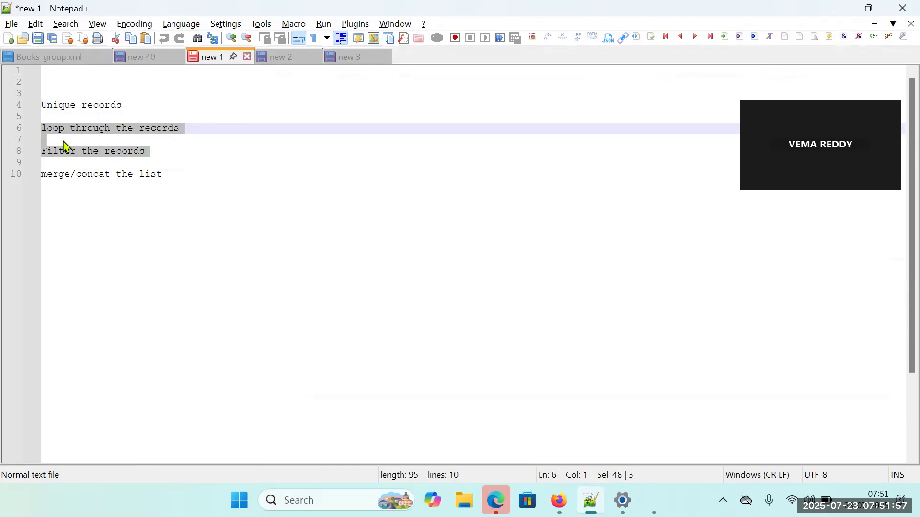
Switch to Firefox, look through YouTube's results for "workato functions" down to Workato Functions Part - 1, and close the YouTube page.
mouse_move(559, 501)
left_click(559, 426)
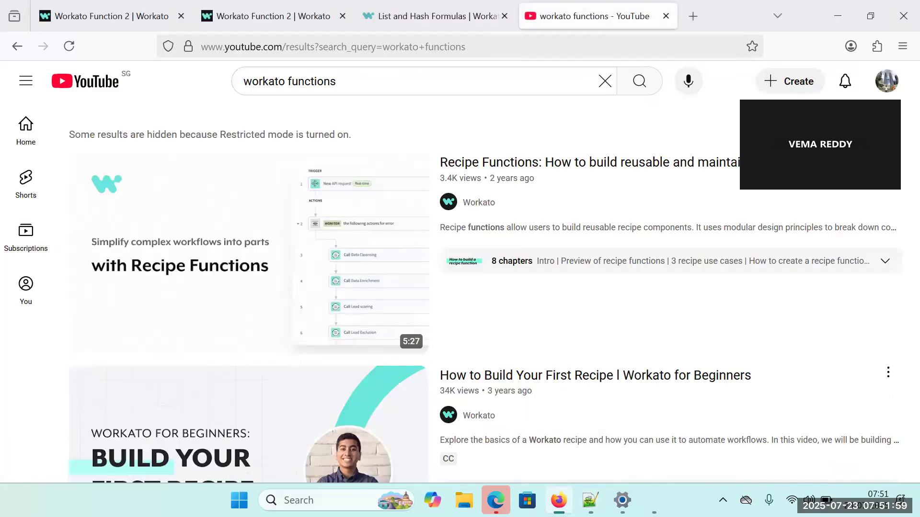
left_click(364, 87)
key("Return")
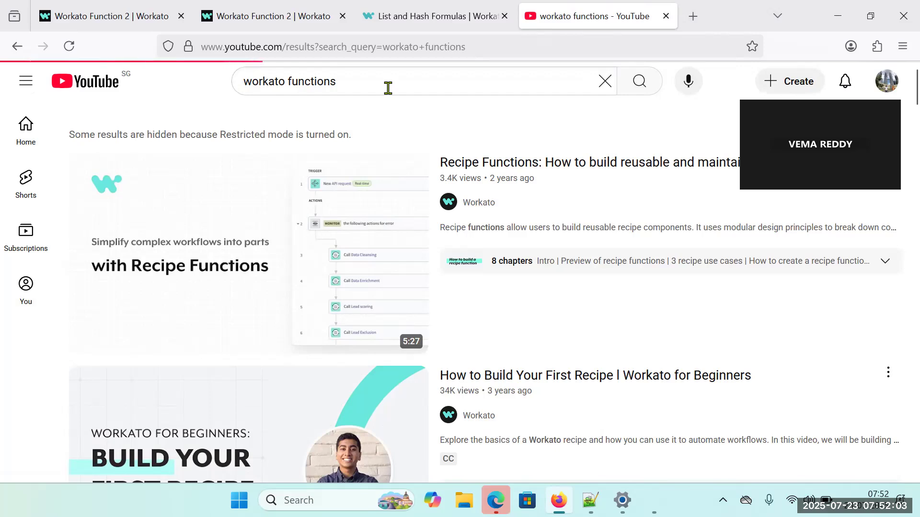
scroll(494, 254, "down", 6)
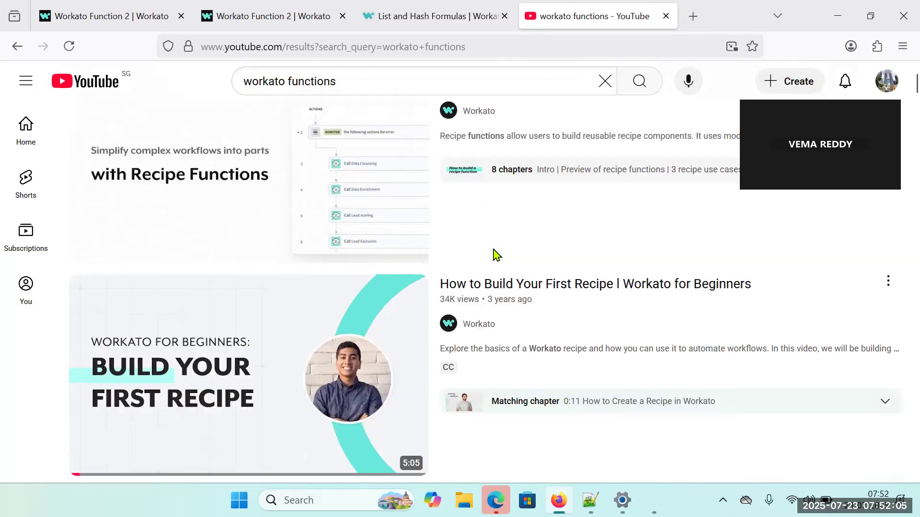
mouse_move(490, 312)
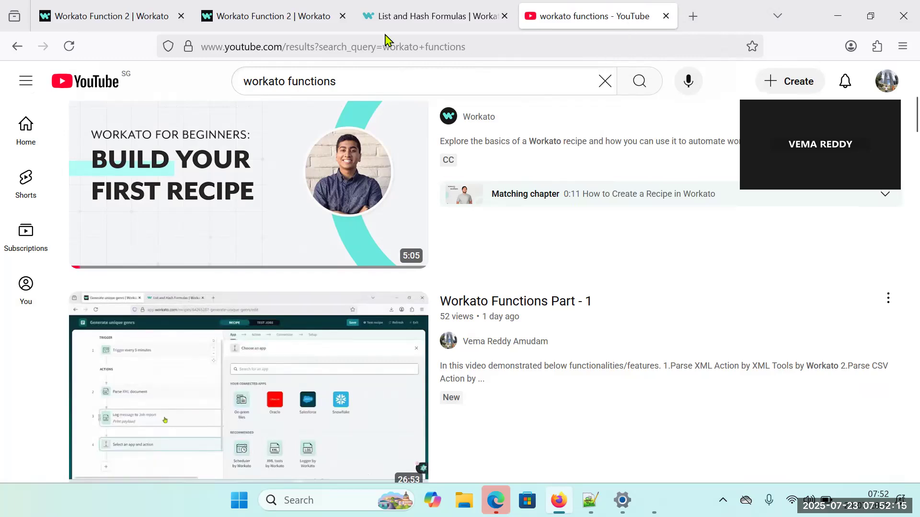
key("ctrl+w")
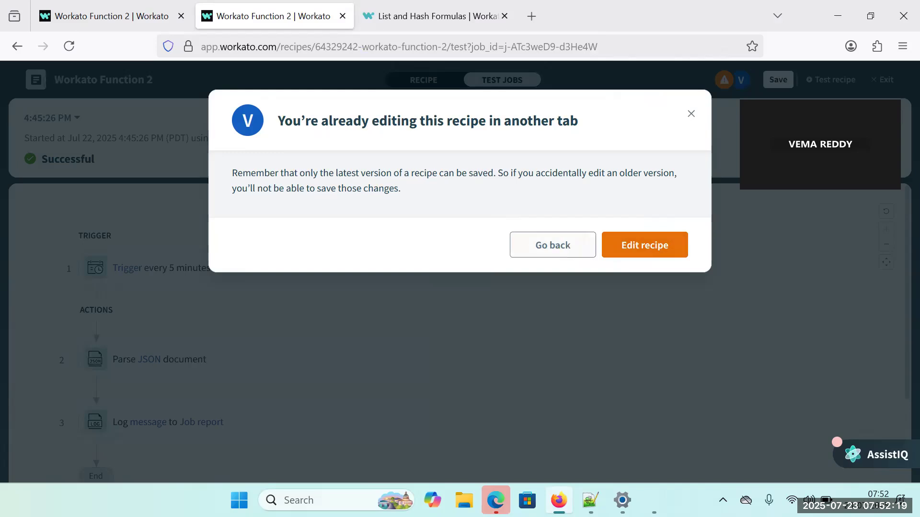
Switch back to Notepad++ and add the line "where" two blank lines below "merge/concat the list" in the notes.
key("alt+Tab")
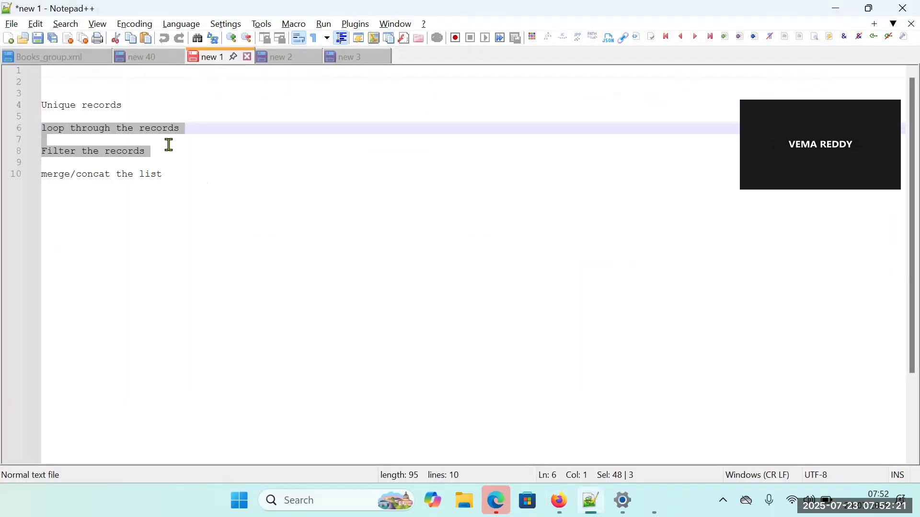
left_click(188, 138)
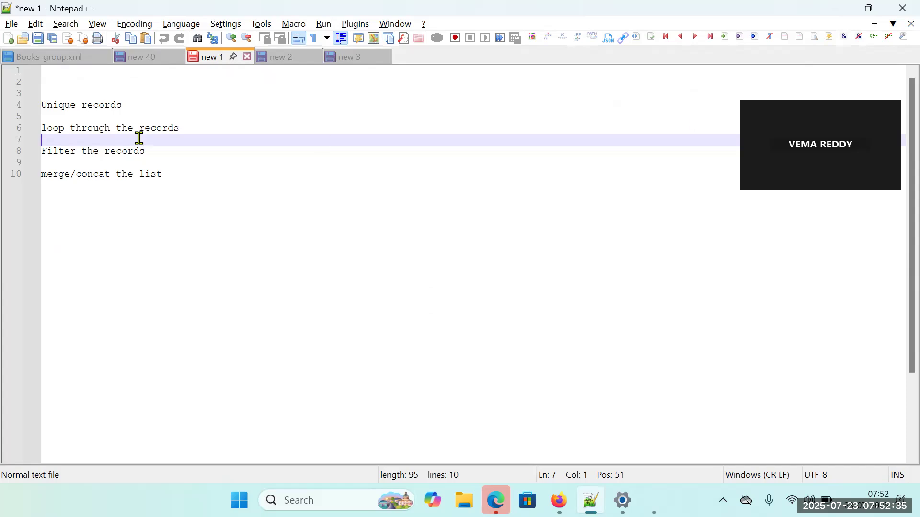
left_click(181, 176)
key("Return")
key("Return")
key("Return")
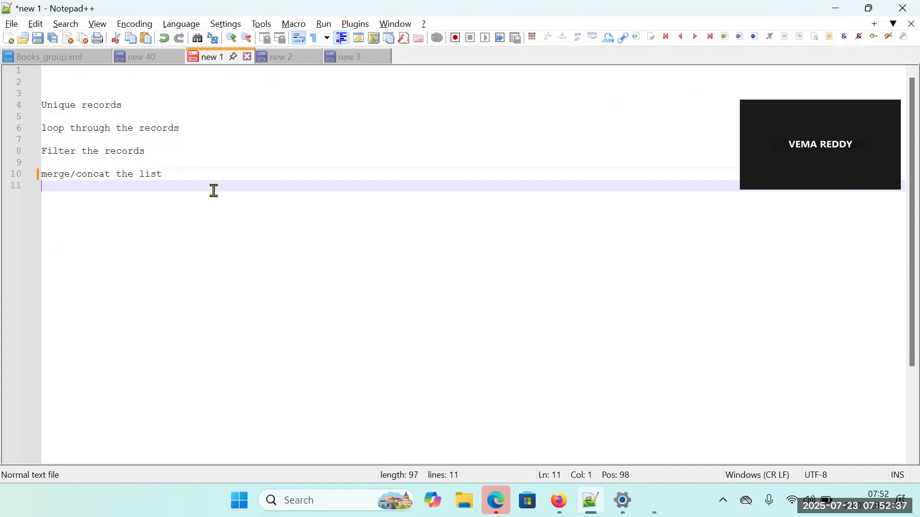
type("where")
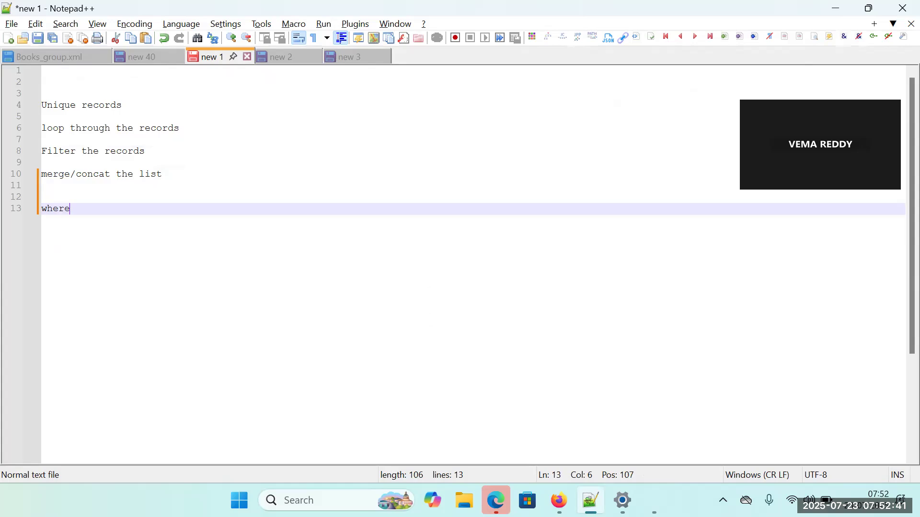
left_click_drag(74, 210, 17, 207)
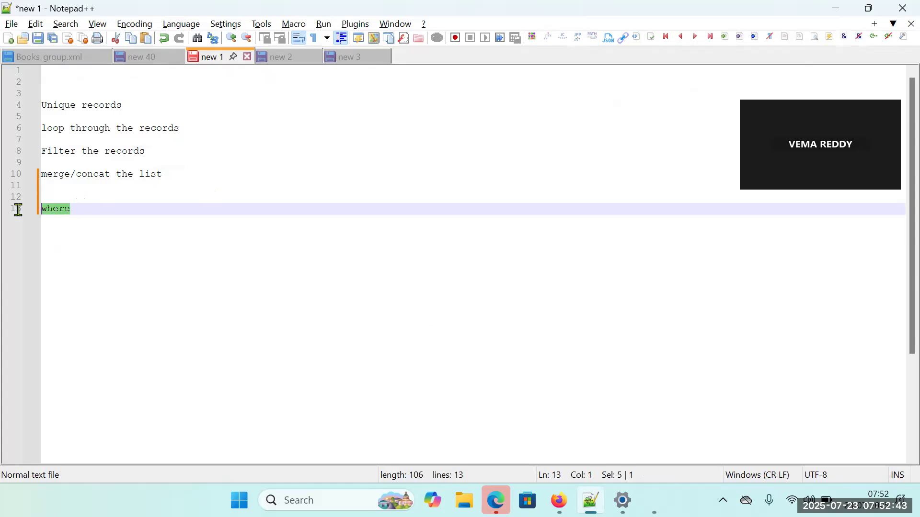
left_click(90, 217)
left_click_drag(87, 218, 47, 219)
Switch to the Workato List and Hash Formulas docs in Firefox and examine the where formula's description, operands and sample usage.
key("alt+Tab")
scroll(441, 251, "up", 15)
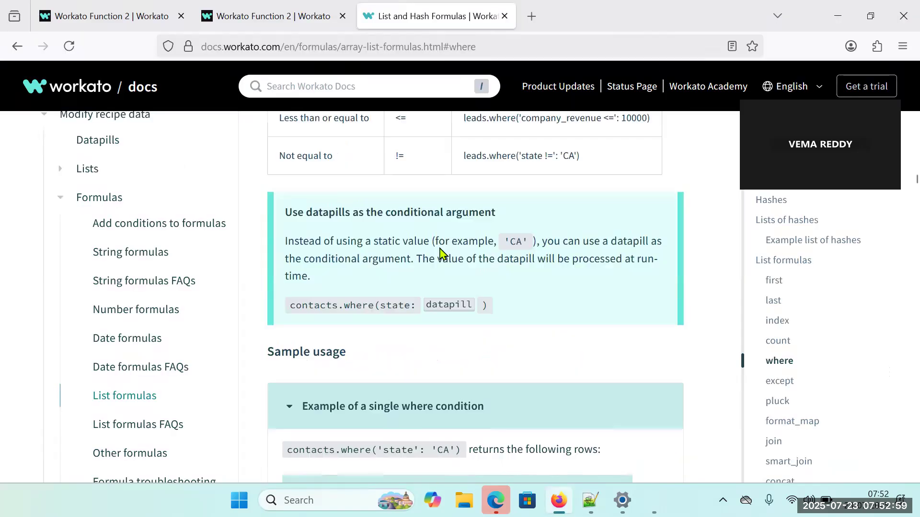
scroll(440, 247, "up", 6)
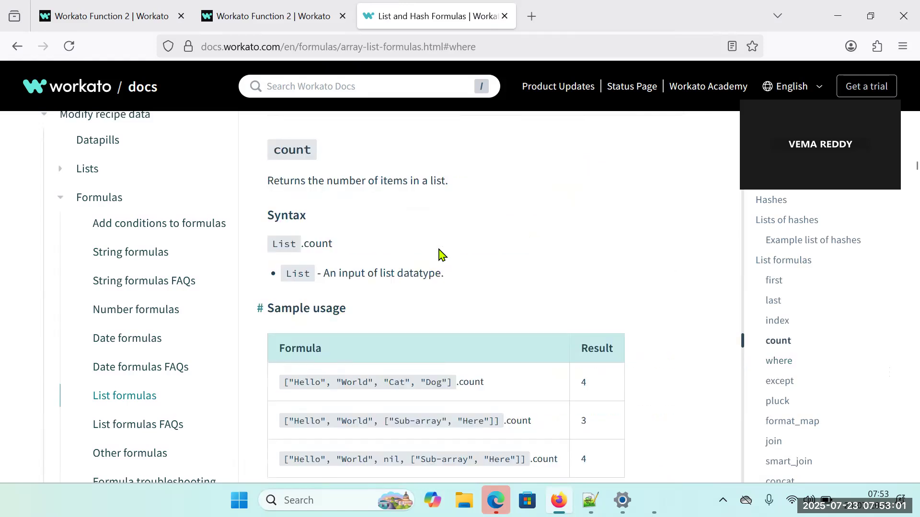
scroll(439, 252, "down", 8)
scroll(439, 248, "down", 10)
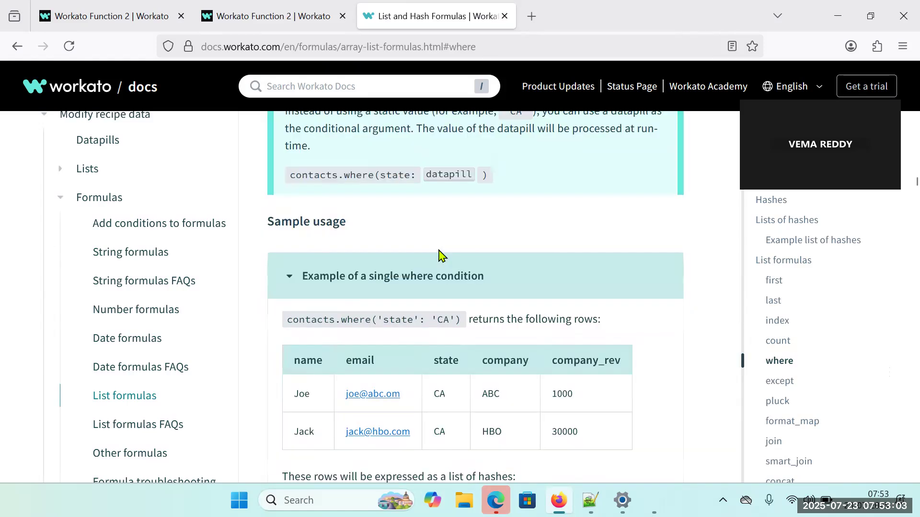
left_click(410, 212)
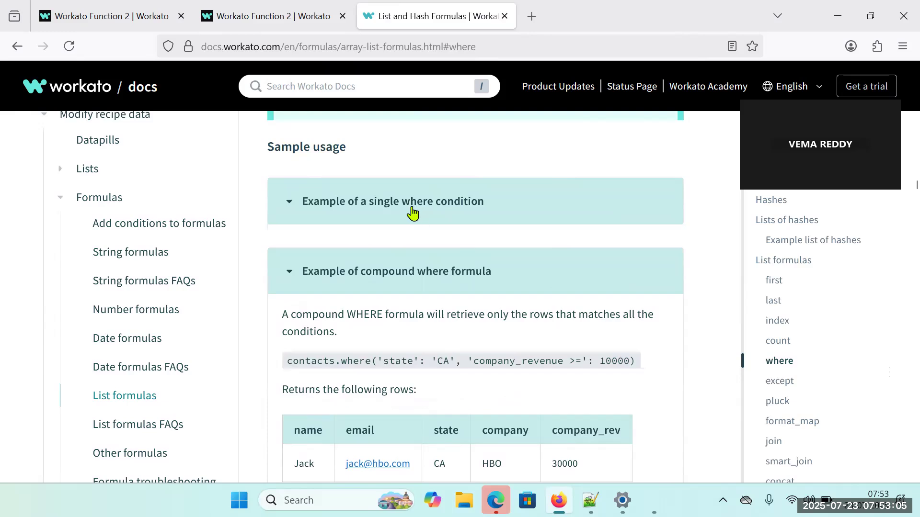
scroll(416, 226, "up", 9)
scroll(416, 227, "up", 8)
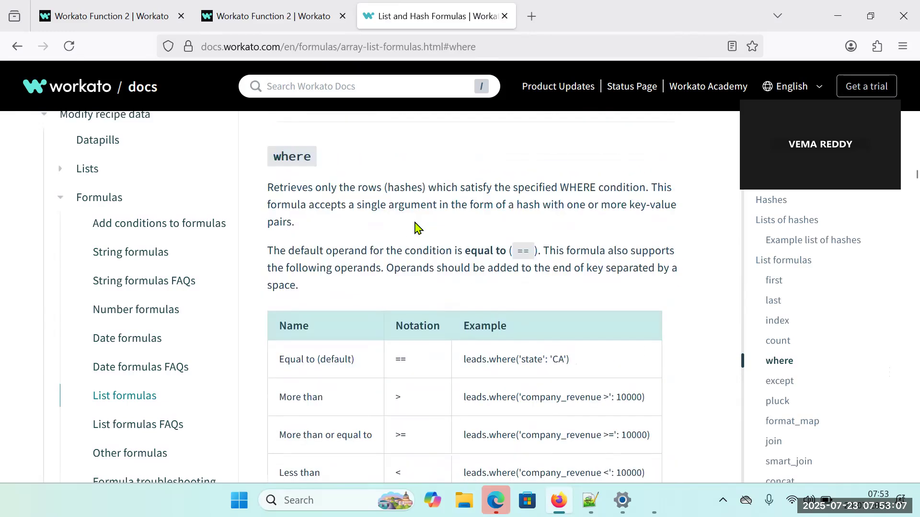
scroll(416, 227, "up", 8)
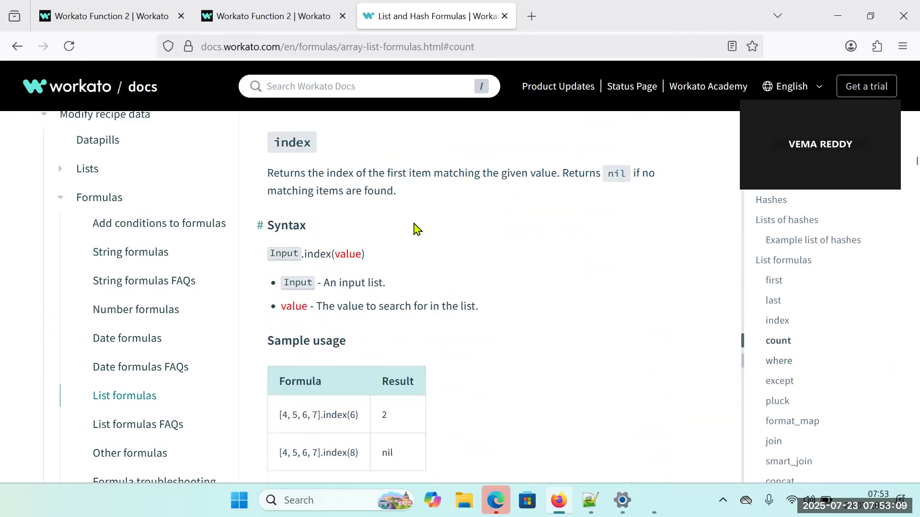
scroll(416, 227, "down", 12)
scroll(415, 230, "down", 10)
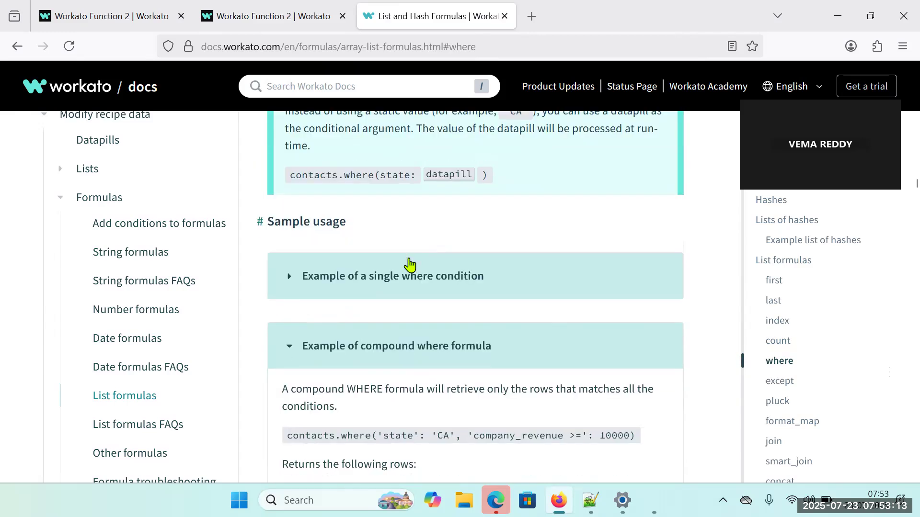
left_click(402, 277)
left_click(401, 276)
Examine the Contacts example list of hashes in the docs, including the first record's braces and its key-value pairs.
scroll(405, 274, "up", 5)
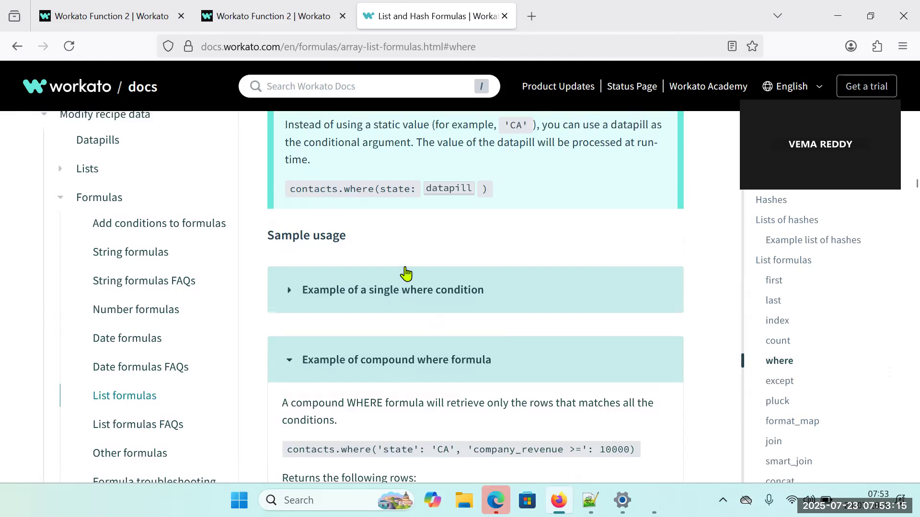
scroll(405, 271, "up", 8)
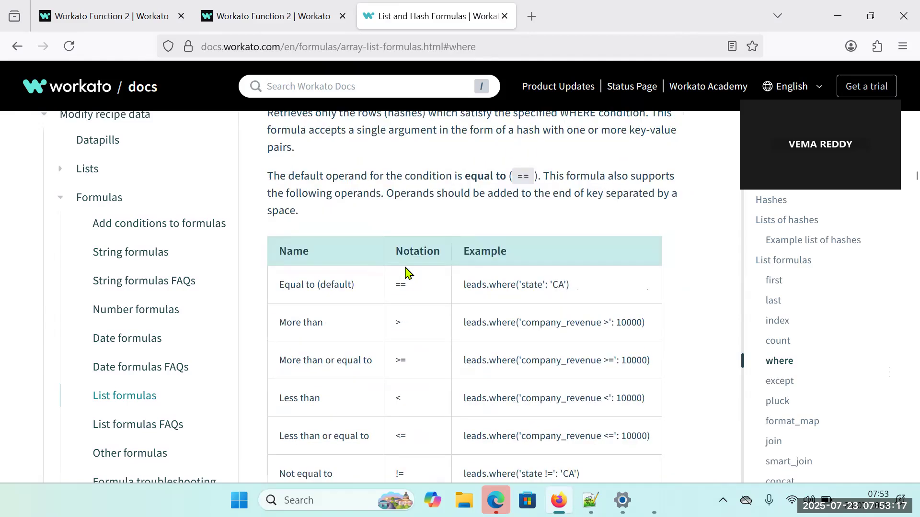
scroll(405, 267, "up", 10)
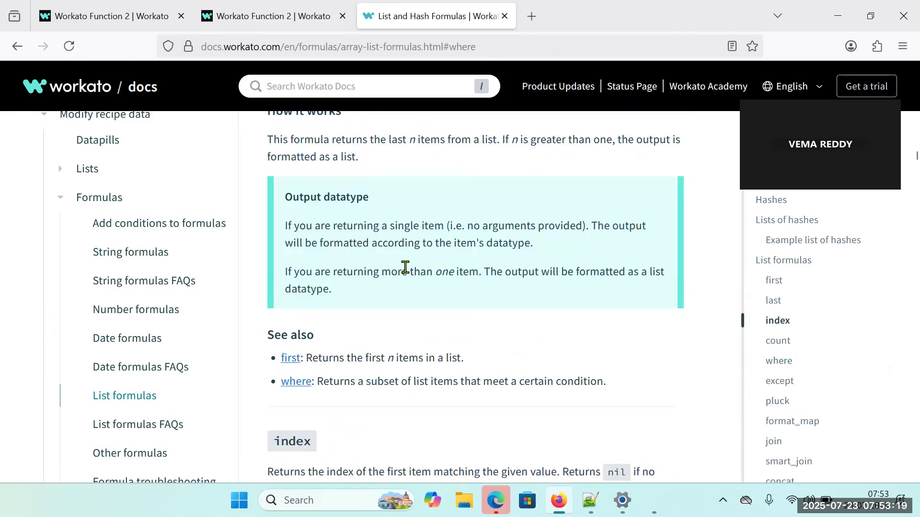
scroll(404, 268, "up", 10)
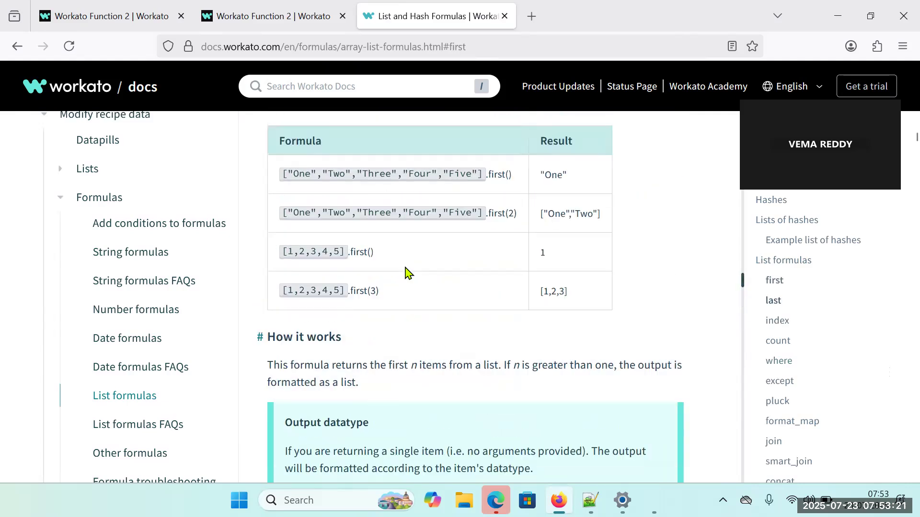
scroll(405, 271, "up", 10)
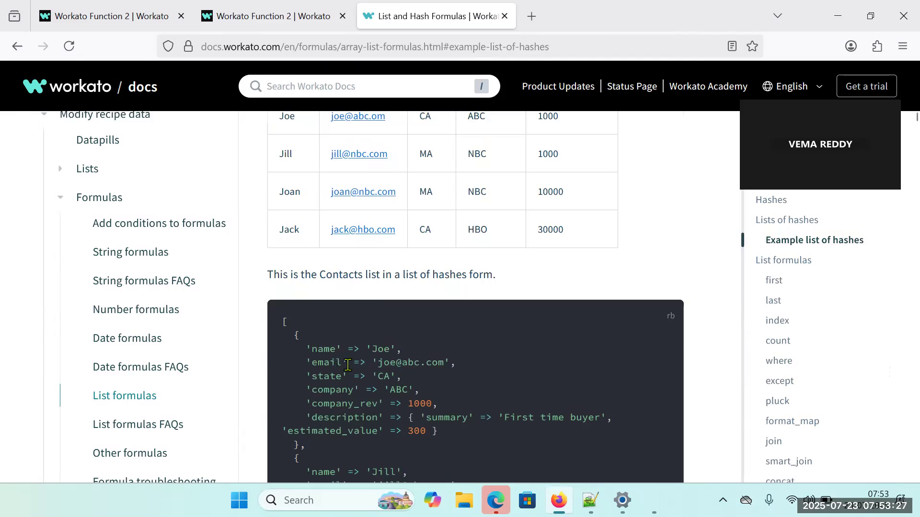
scroll(394, 382, "down", 3)
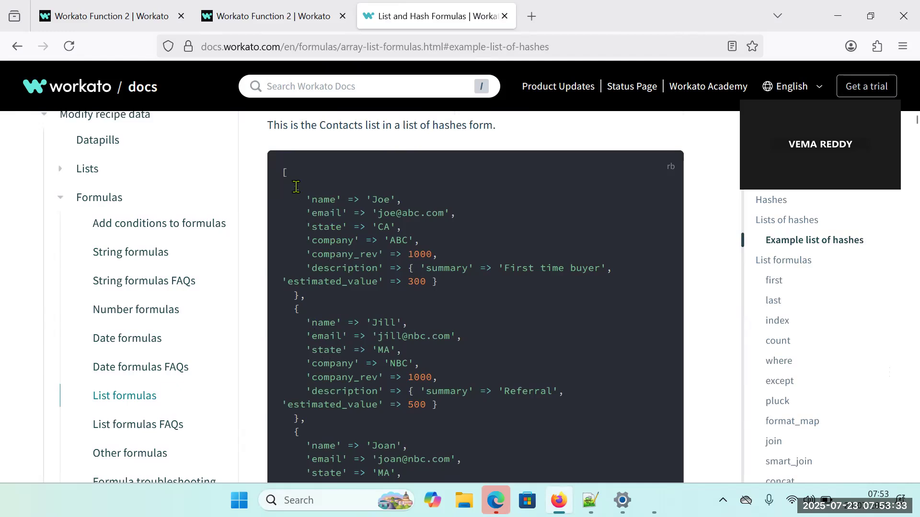
left_click_drag(296, 187, 303, 297)
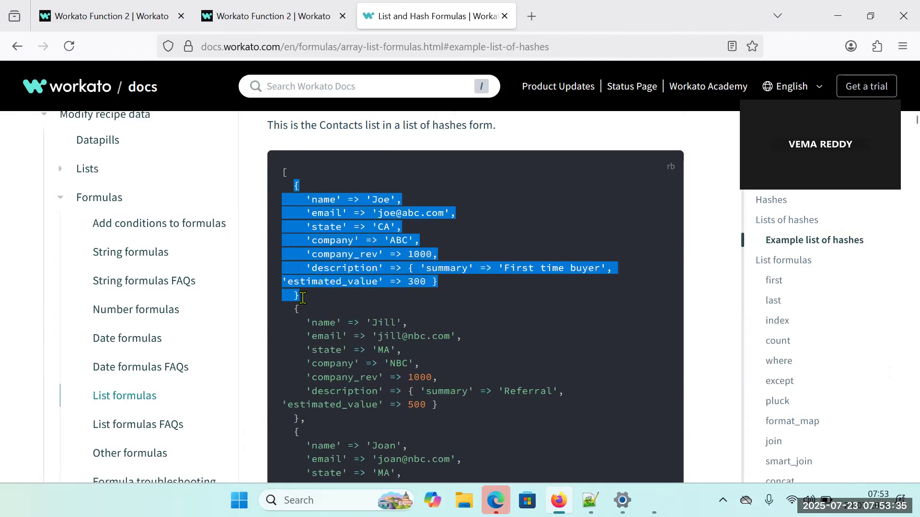
left_click(333, 246)
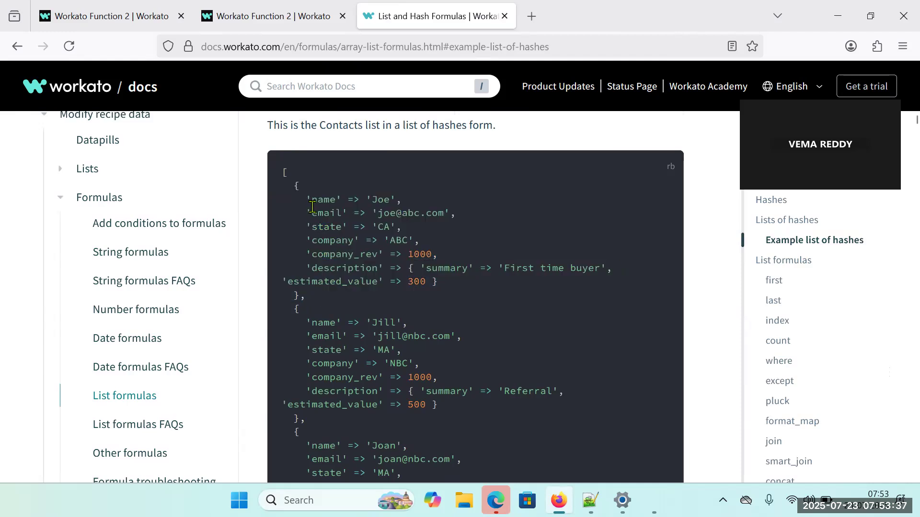
left_click_drag(349, 202, 357, 200)
left_click_drag(308, 199, 312, 199)
Read through the first and last formula sections and return to the operand table of the where formula.
scroll(462, 347, "down", 10)
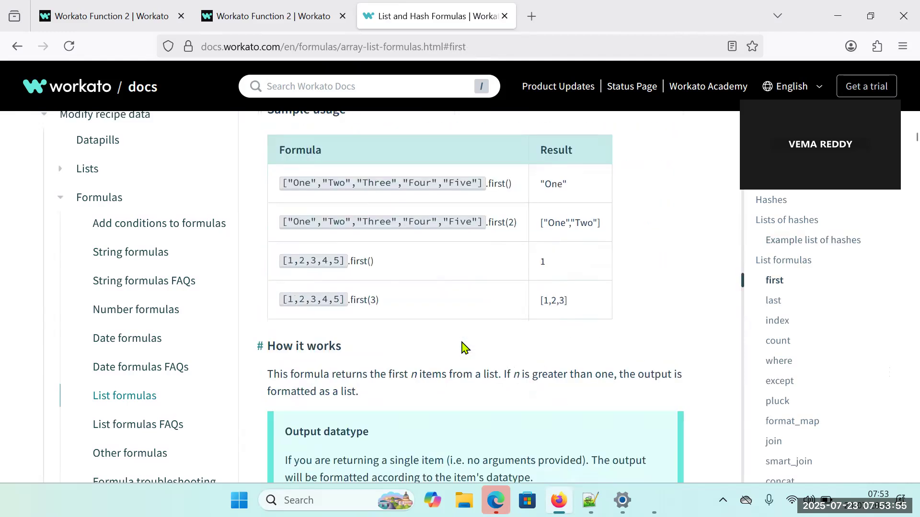
scroll(462, 347, "down", 10)
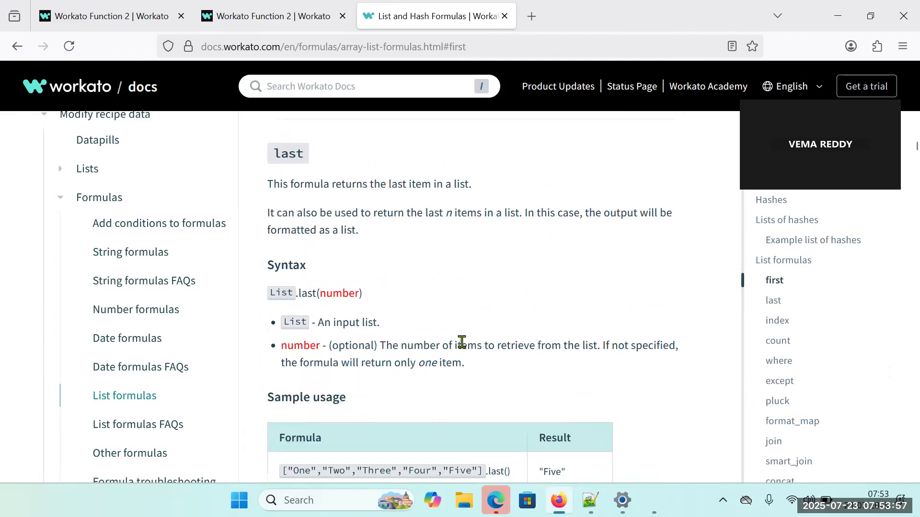
scroll(462, 342, "down", 1)
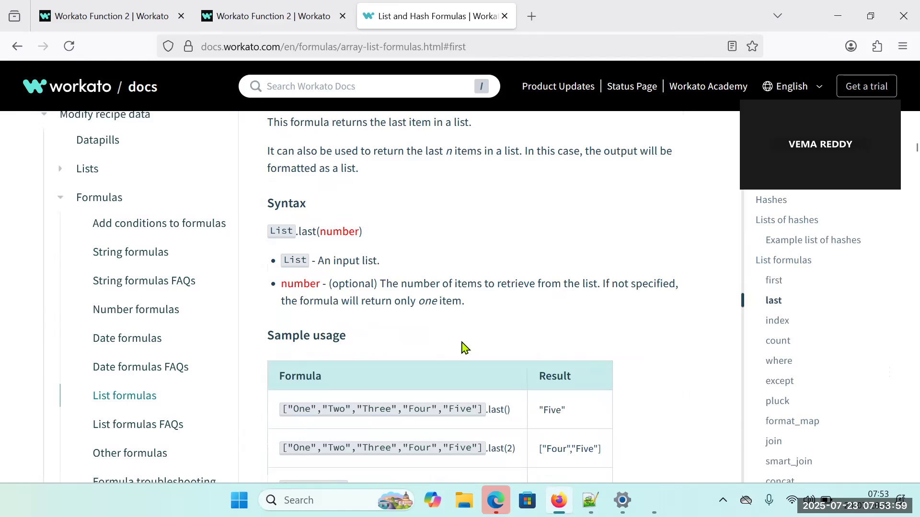
scroll(462, 347, "down", 10)
scroll(463, 348, "down", 12)
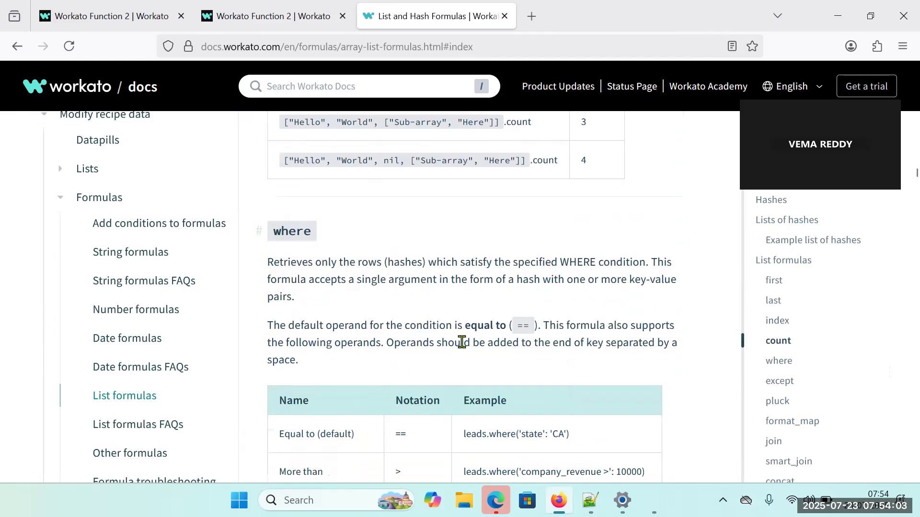
scroll(462, 342, "down", 3)
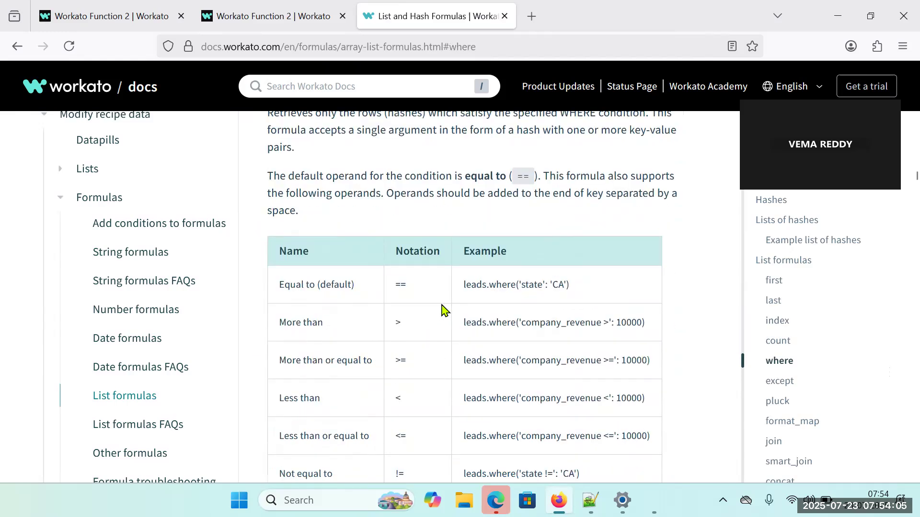
Examine the where operand table, including the state and company_revenue examples, and the note on using datapills as the conditional argument.
scroll(442, 306, "down", 2)
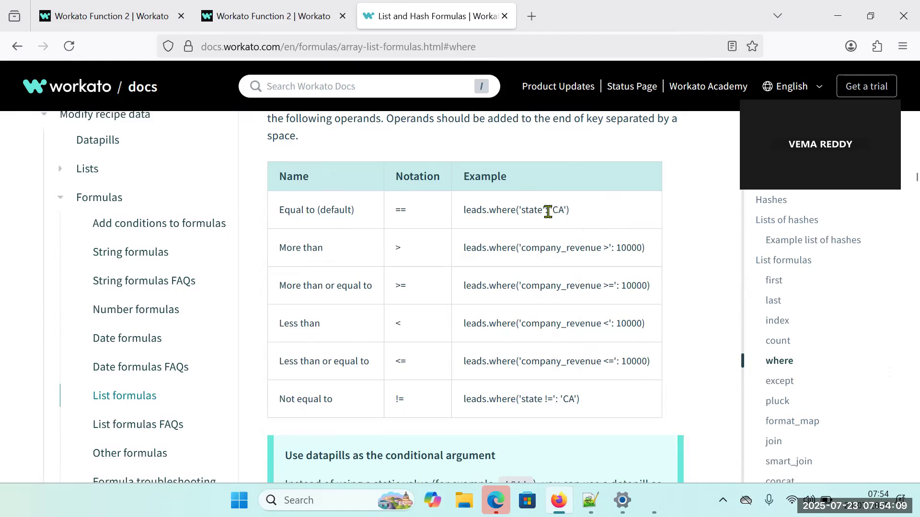
mouse_move(549, 211)
left_mouse_down()
mouse_move(529, 209)
mouse_move(558, 210)
mouse_move(548, 213)
left_mouse_up()
left_click_drag(603, 248, 608, 248)
left_click(605, 248)
scroll(435, 330, "down", 5)
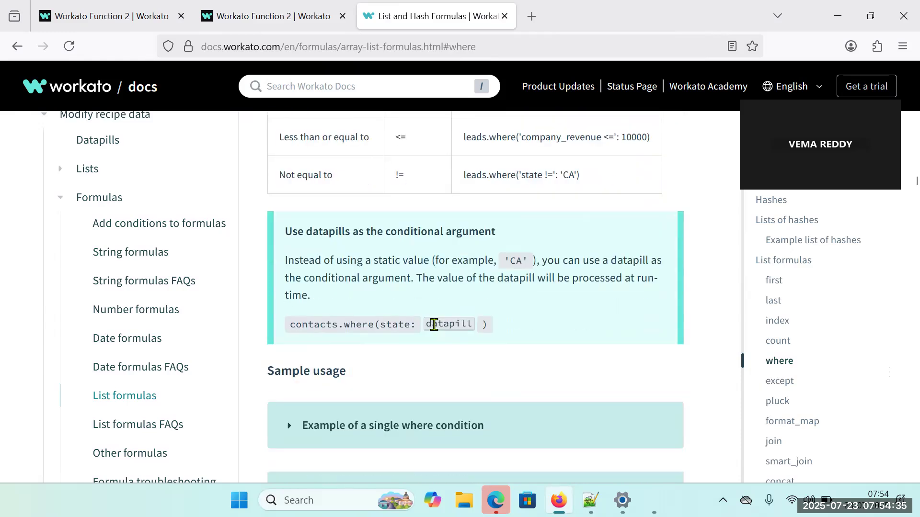
scroll(435, 330, "down", 2)
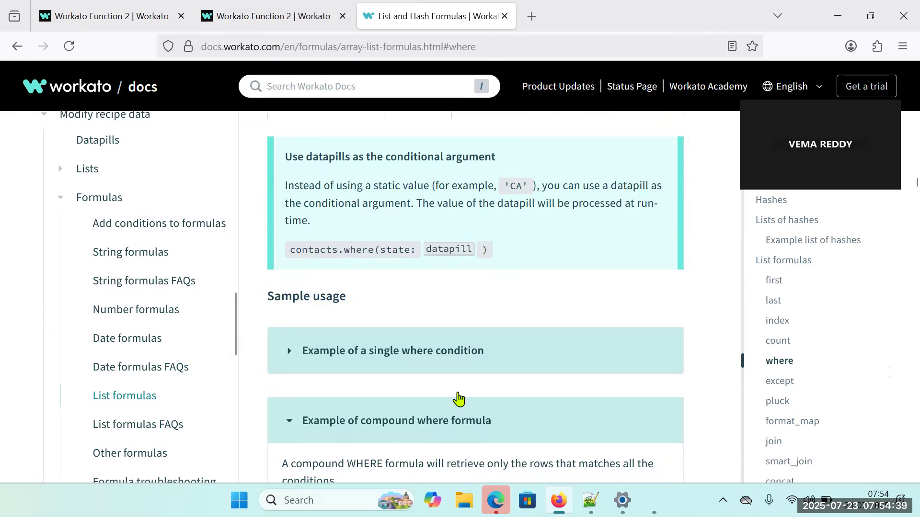
Examine the compound where formula example, highlighting its 'company_revenue >=' condition, and read on to the warning about multiple conditions in a single key.
scroll(472, 363, "down", 3)
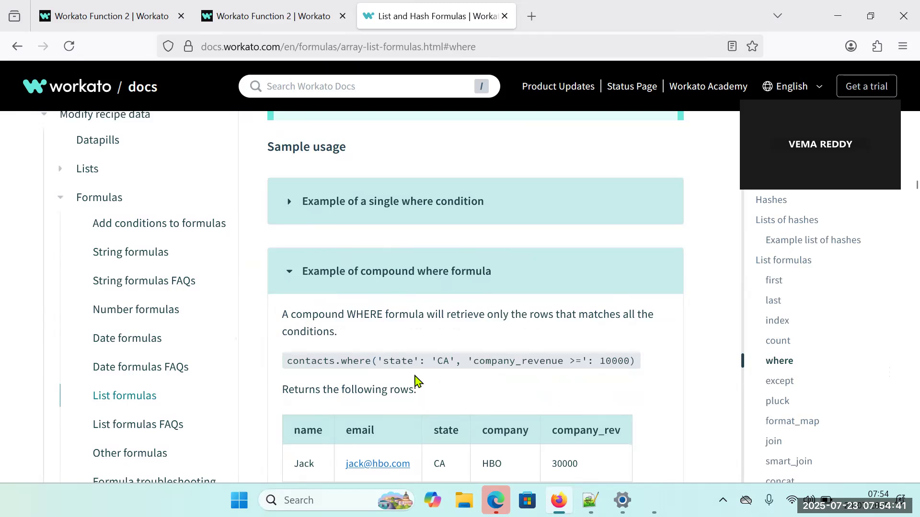
left_click_drag(389, 360, 599, 361)
scroll(474, 389, "down", 1)
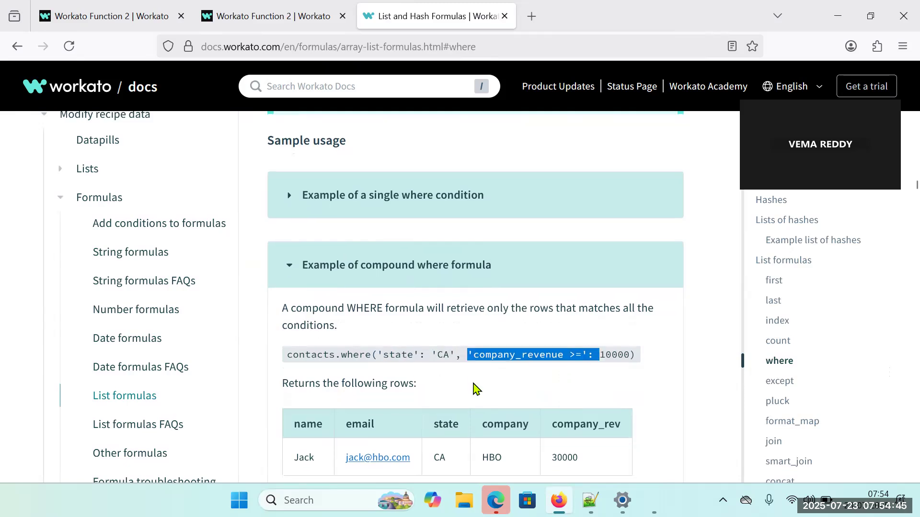
scroll(473, 389, "down", 12)
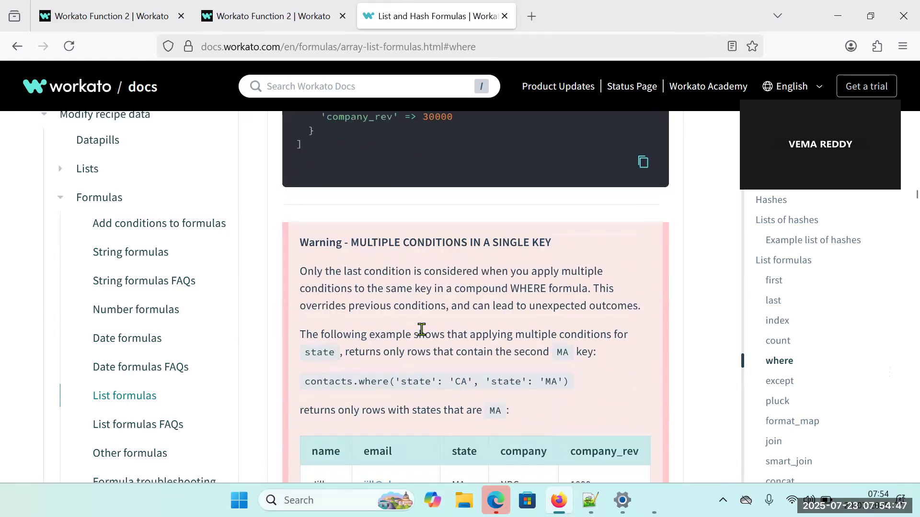
Look through the remaining where examples, from multiple matches and pattern matching to chaining where conditions and the not operator.
scroll(424, 329, "down", 10)
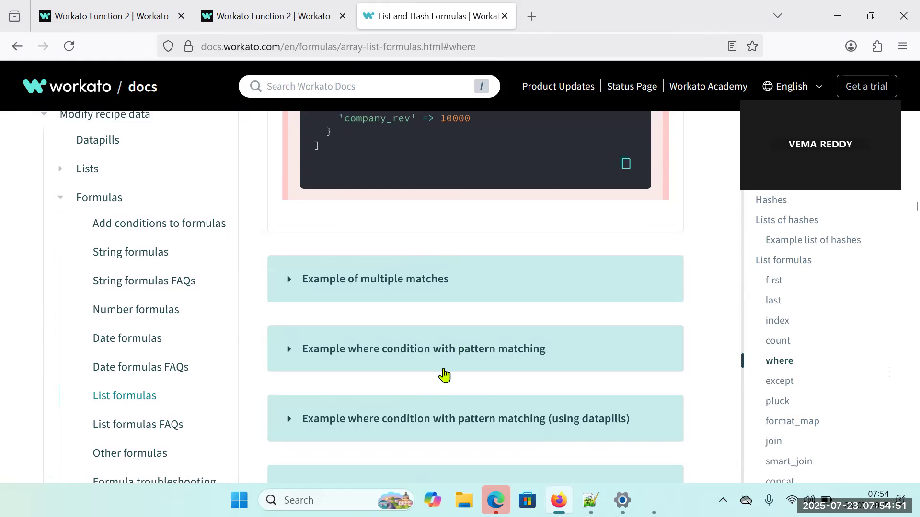
scroll(444, 375, "down", 3)
left_click(435, 355)
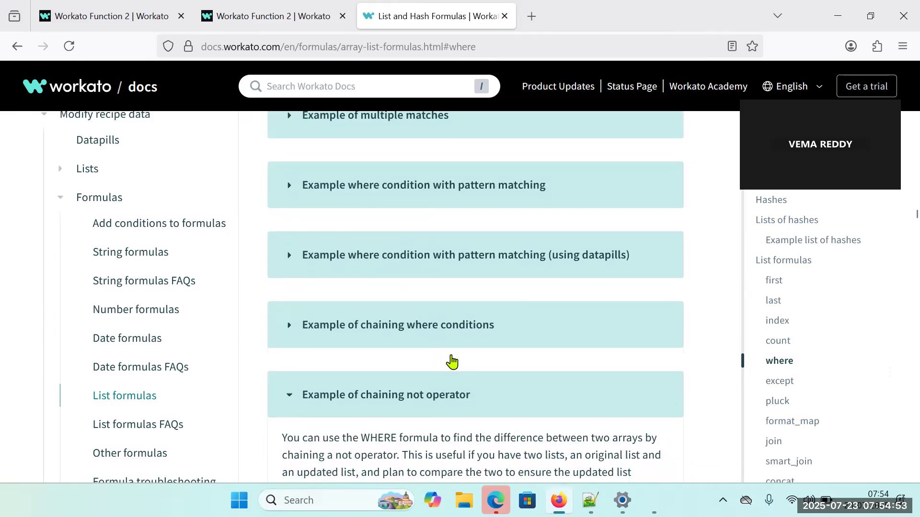
scroll(432, 326, "down", 1)
left_click(417, 275)
scroll(437, 340, "down", 3)
left_click_drag(347, 205, 498, 233)
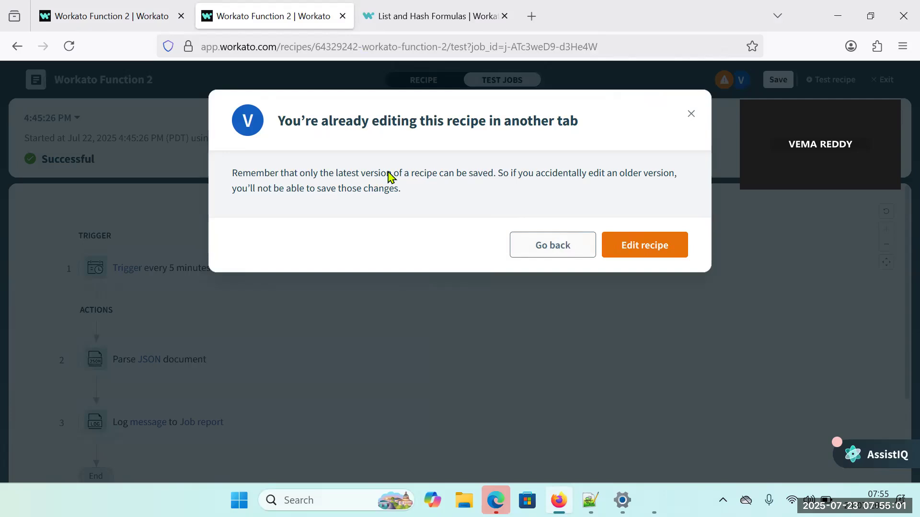
Switch to the first Workato Function 2 browser tab, open the recipe in edit view and minimise the Recipe data window.
left_click(106, 24)
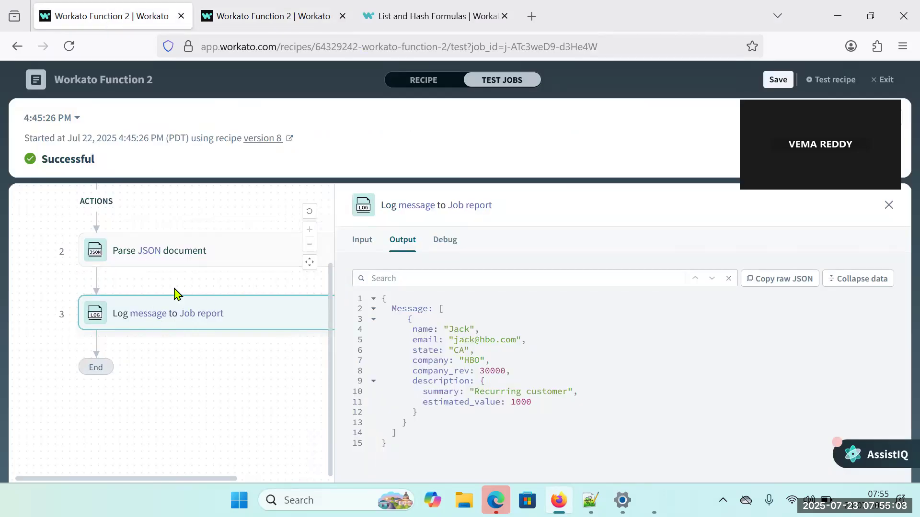
left_click(421, 81)
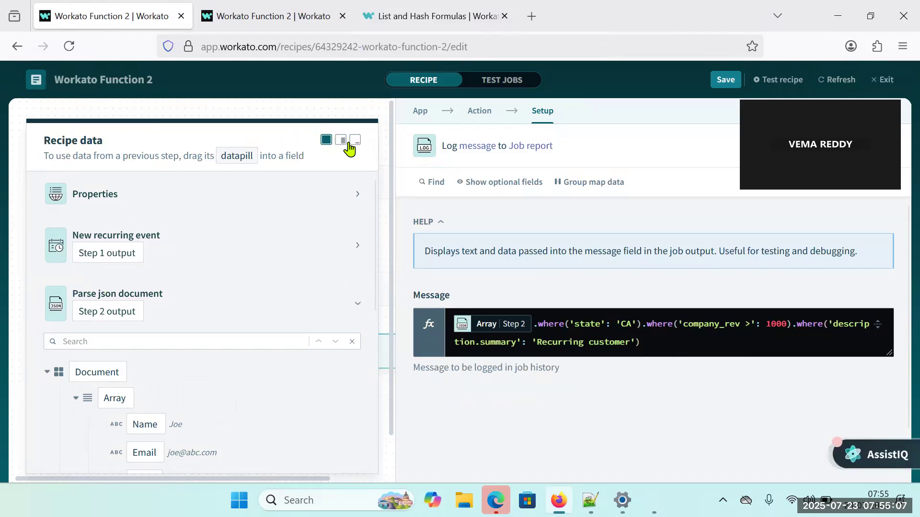
left_click(354, 140)
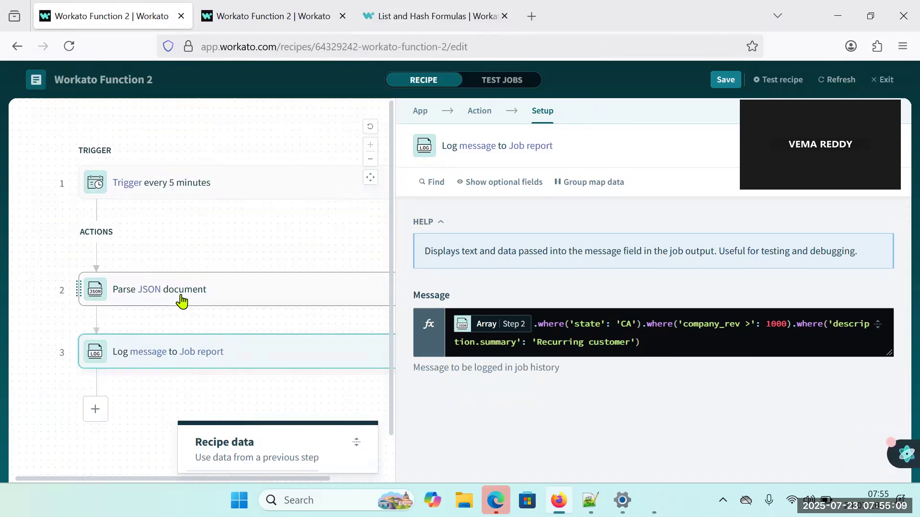
Examine the sample JSON of the Parse JSON document step and the chained where formula in the Log message step.
left_click(182, 301)
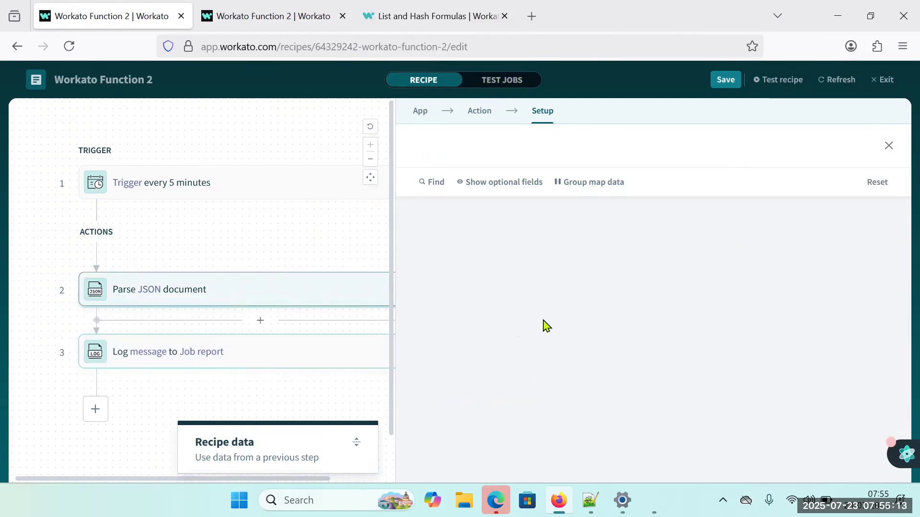
scroll(547, 314, "down", 6)
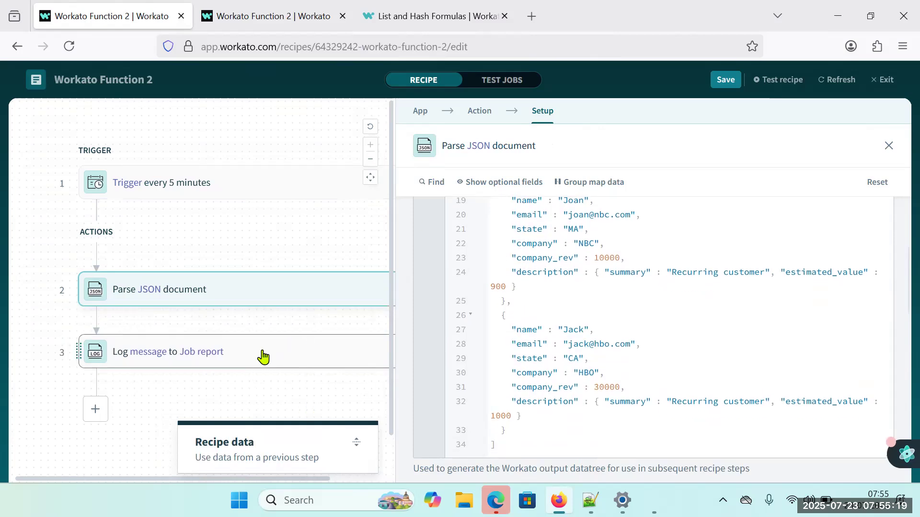
left_click(294, 354)
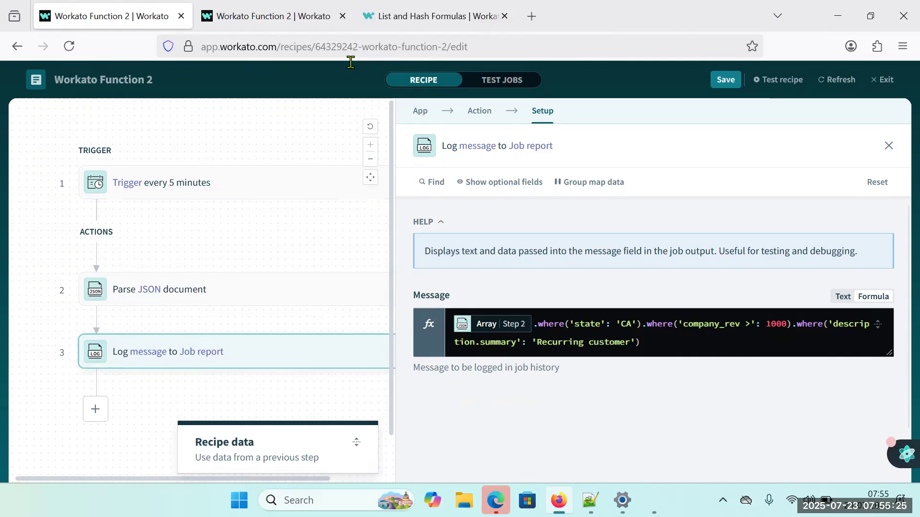
Switch to the "new 2" JSON in Notepad++ and examine the state keys, highlighting the first and last records with state CA.
key("alt+Tab")
left_click(298, 60)
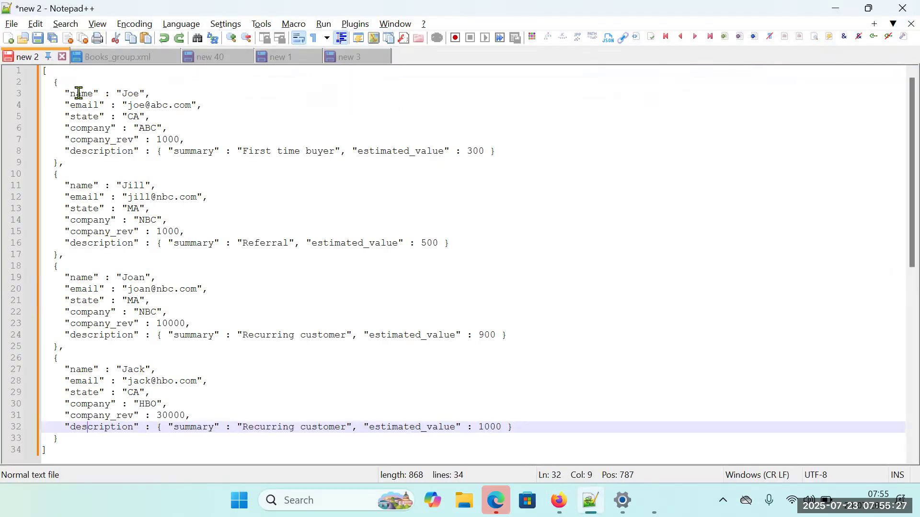
left_click(70, 94)
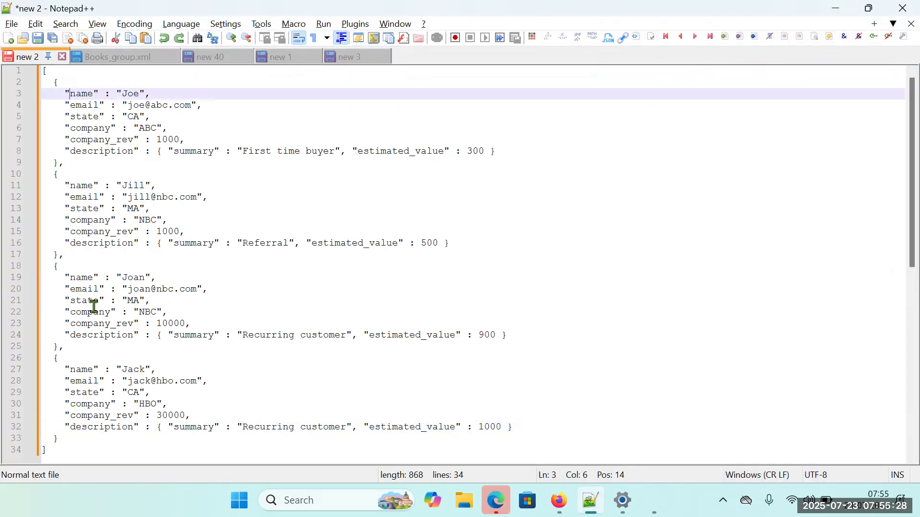
double_click(84, 117)
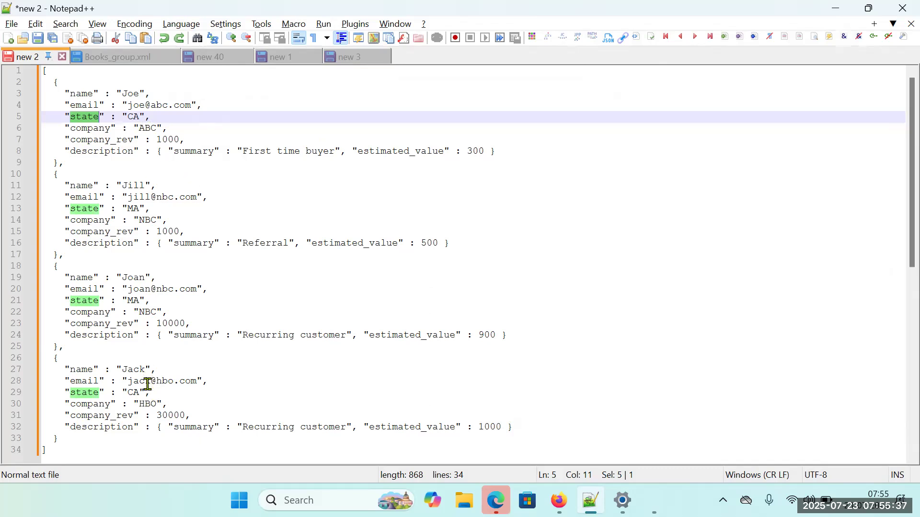
double_click(133, 392)
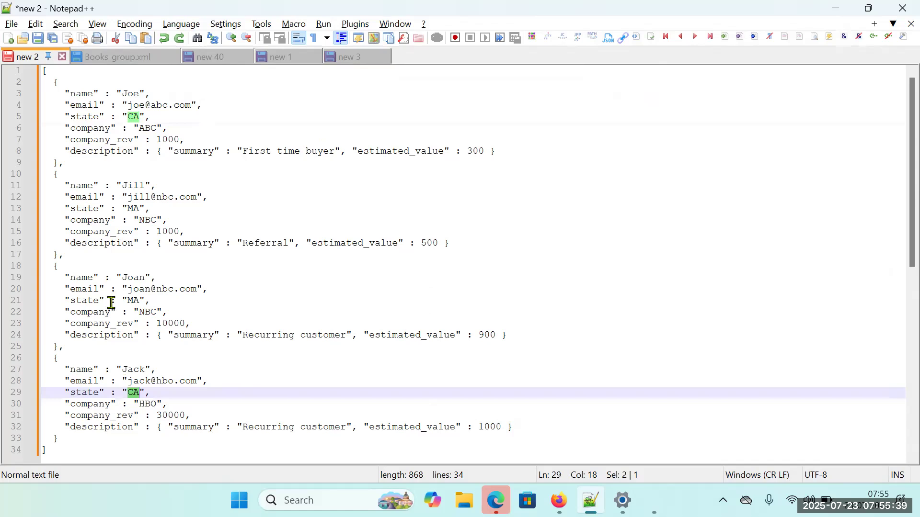
left_click_drag(53, 83, 59, 163)
left_click_drag(53, 359, 60, 437)
left_click(107, 415)
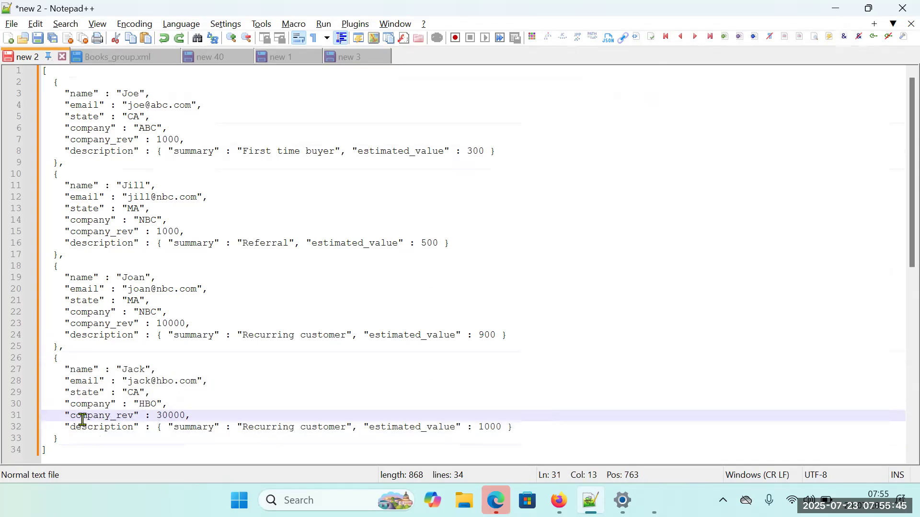
Compare the company_rev values of the two CA records and highlight the last record as the one above 1000.
left_click_drag(71, 416, 137, 419)
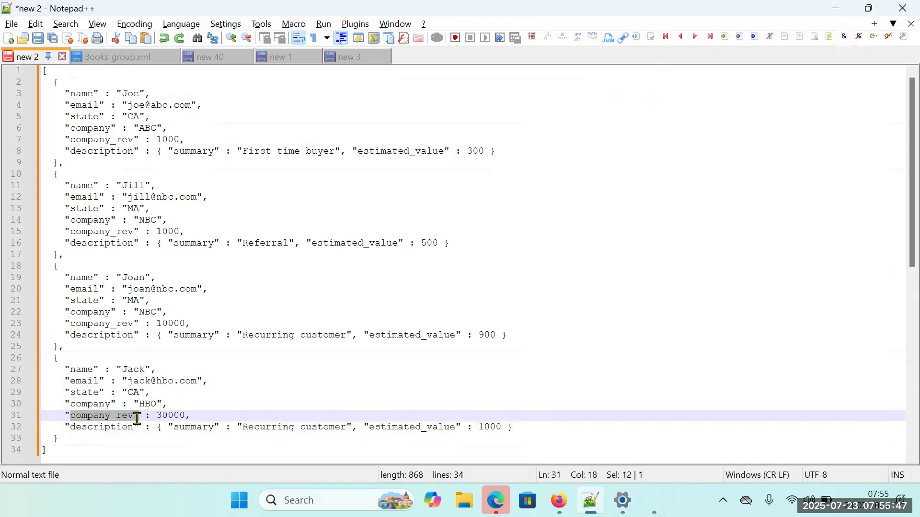
double_click(171, 416)
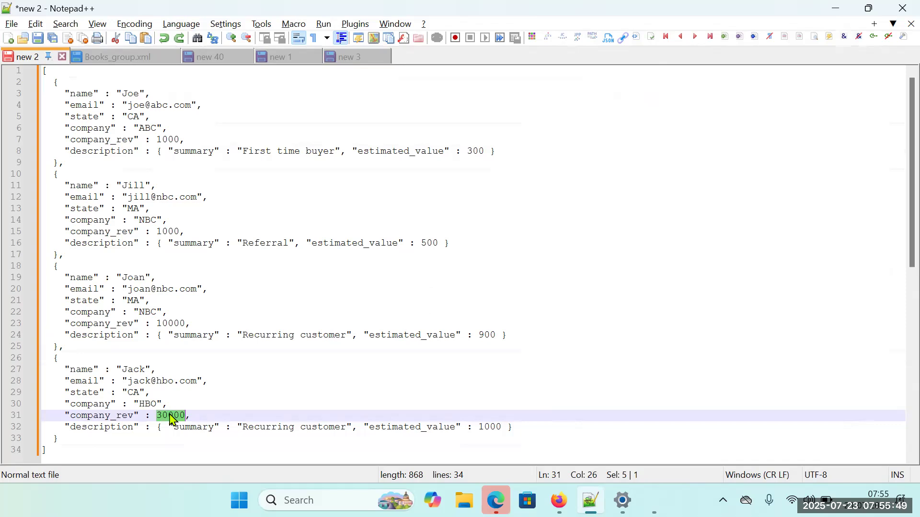
double_click(173, 139)
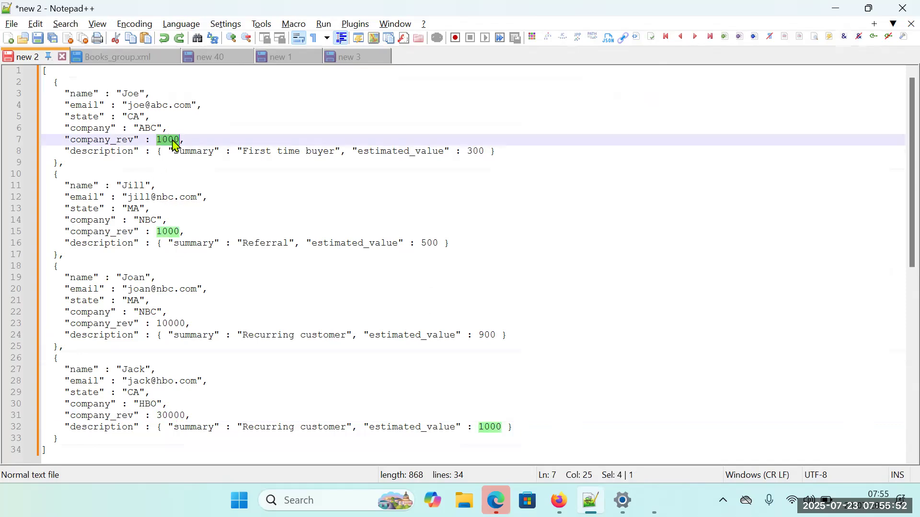
double_click(170, 417)
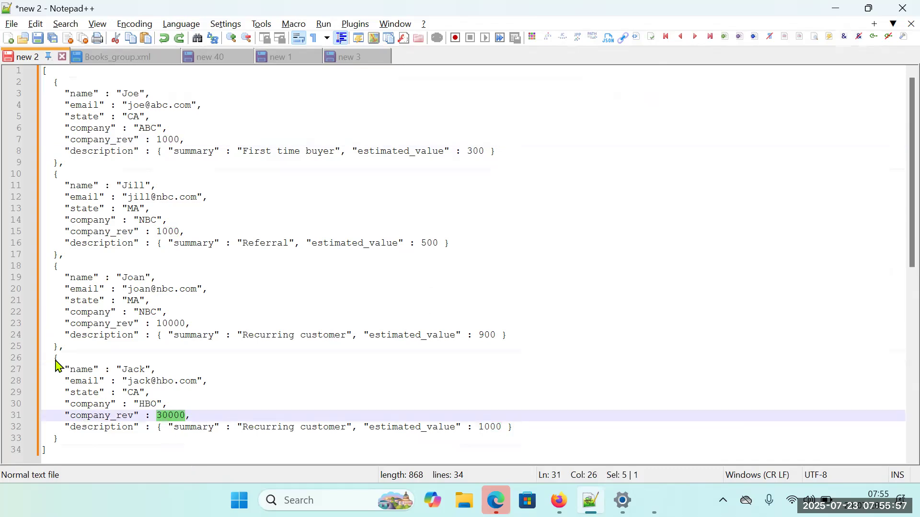
left_click_drag(56, 365, 65, 439)
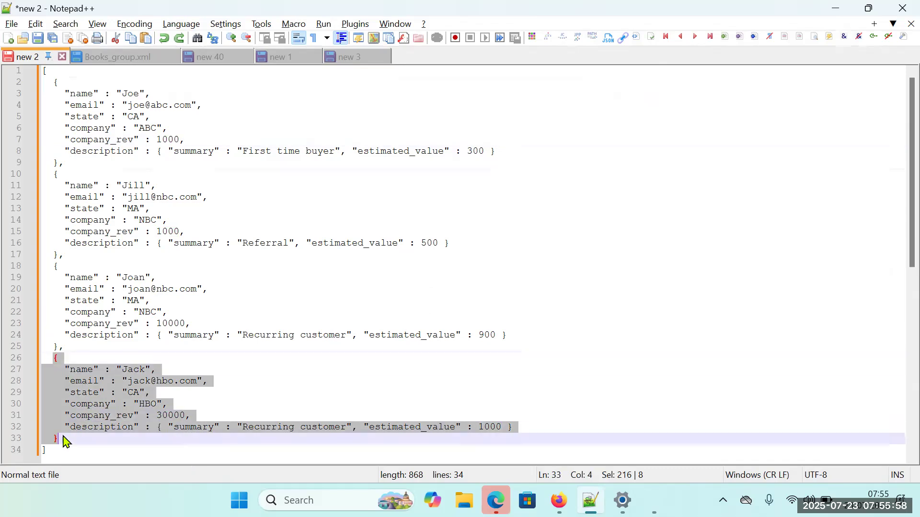
left_click(209, 440)
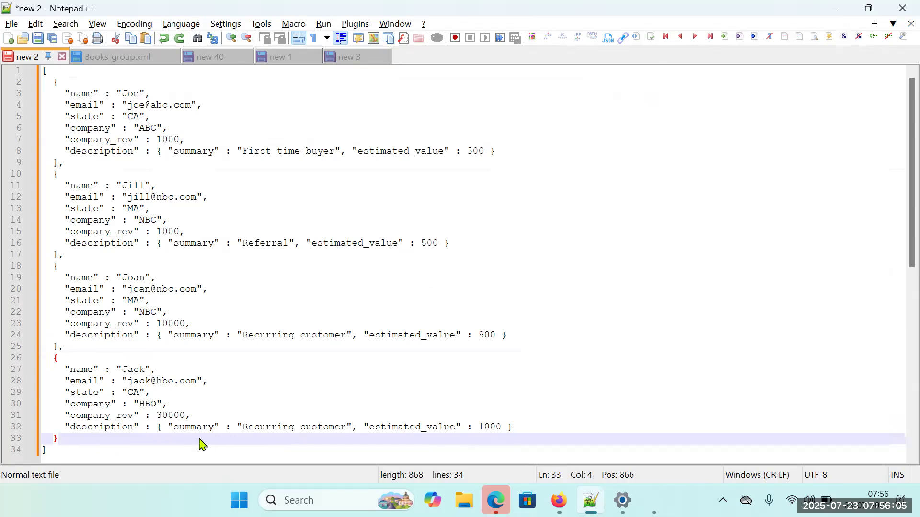
Examine the last record's nested description hash, highlighting its summary and estimated_value keys, the "Recurring customer" value and the whole record.
double_click(89, 429)
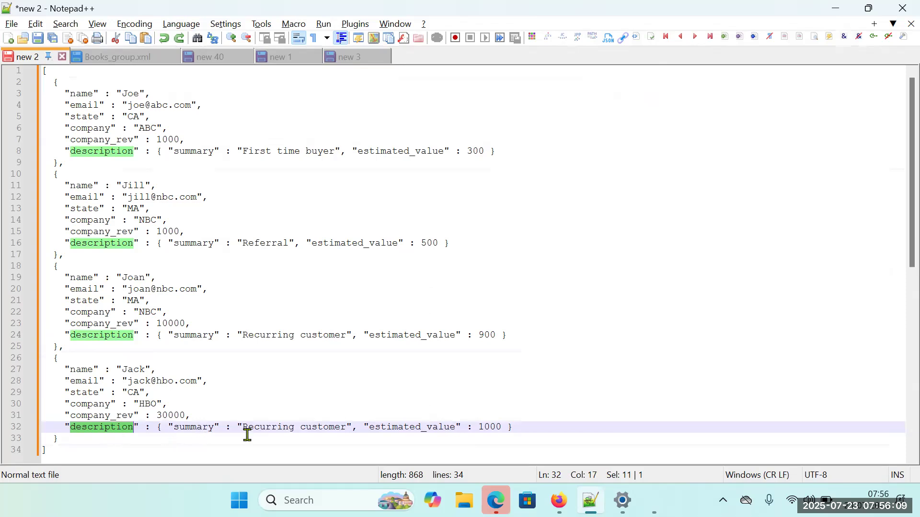
double_click(195, 426)
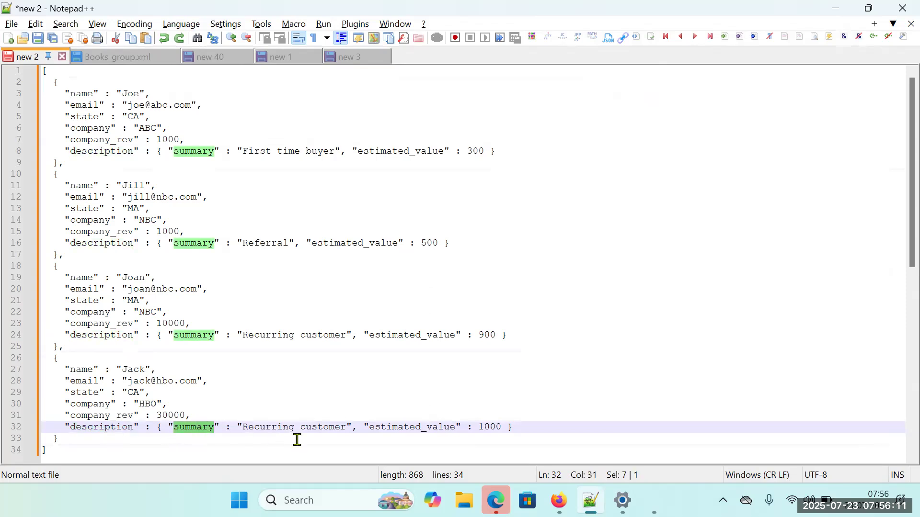
double_click(425, 427)
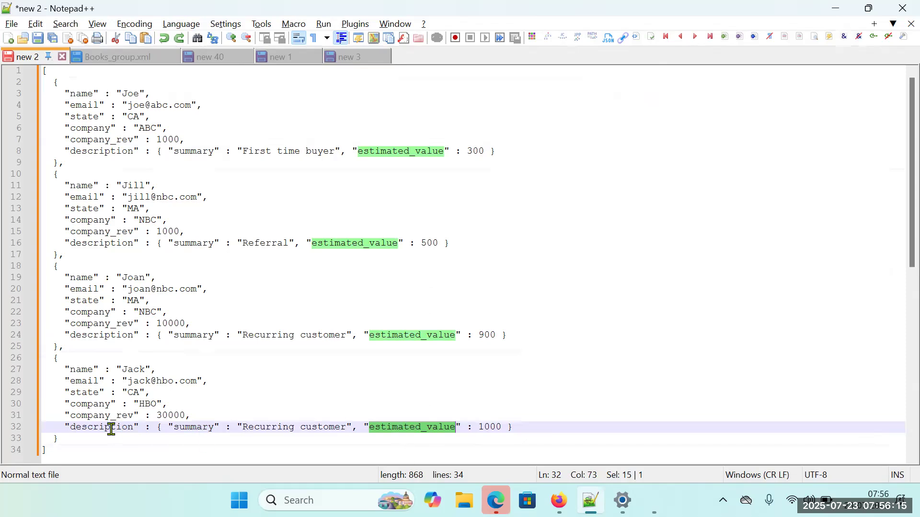
left_click_drag(112, 427, 122, 430)
scroll(269, 390, "down", 1)
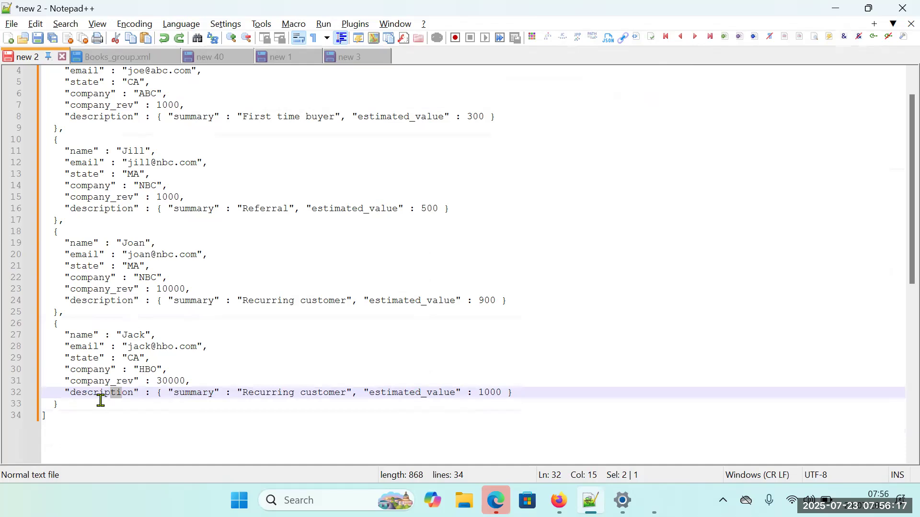
double_click(86, 394)
double_click(189, 393)
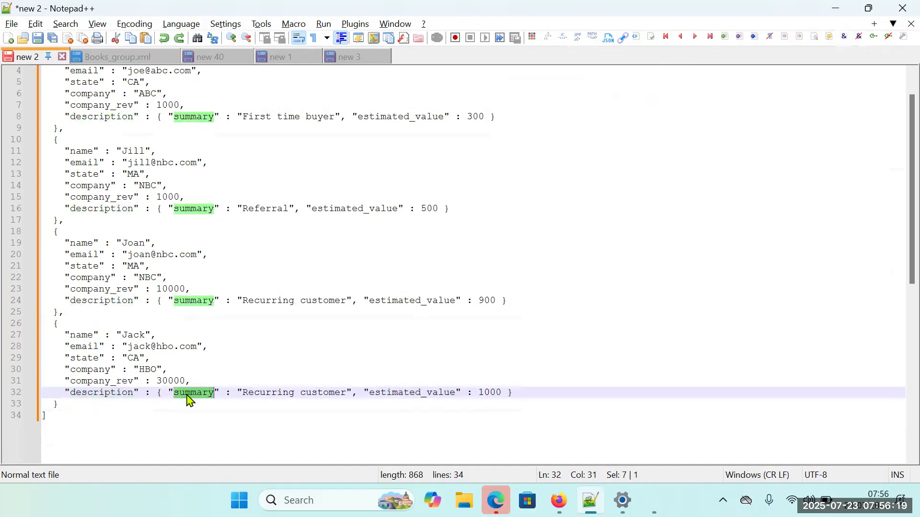
left_click_drag(243, 394, 348, 393)
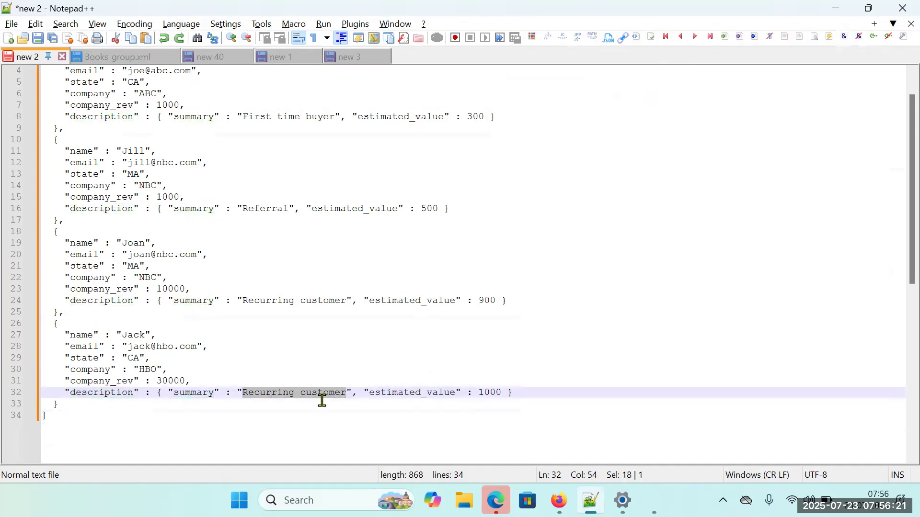
left_click_drag(54, 326, 68, 401)
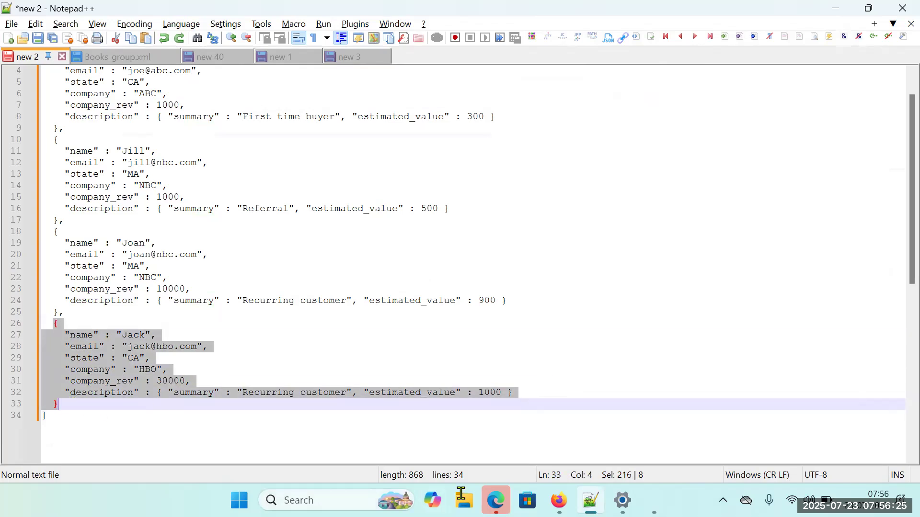
Switch back to the Workato recipe in Firefox and expand the Recipe data for the Log message step.
left_click(558, 500)
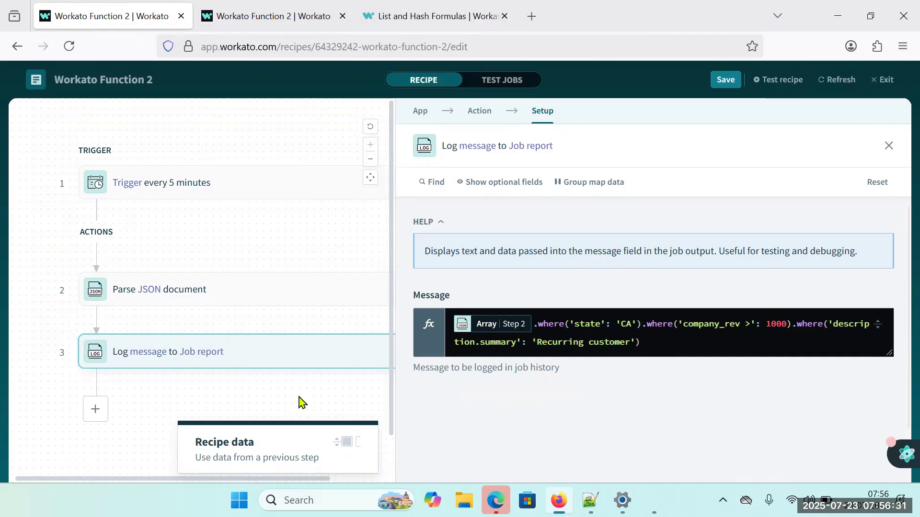
left_click(314, 438)
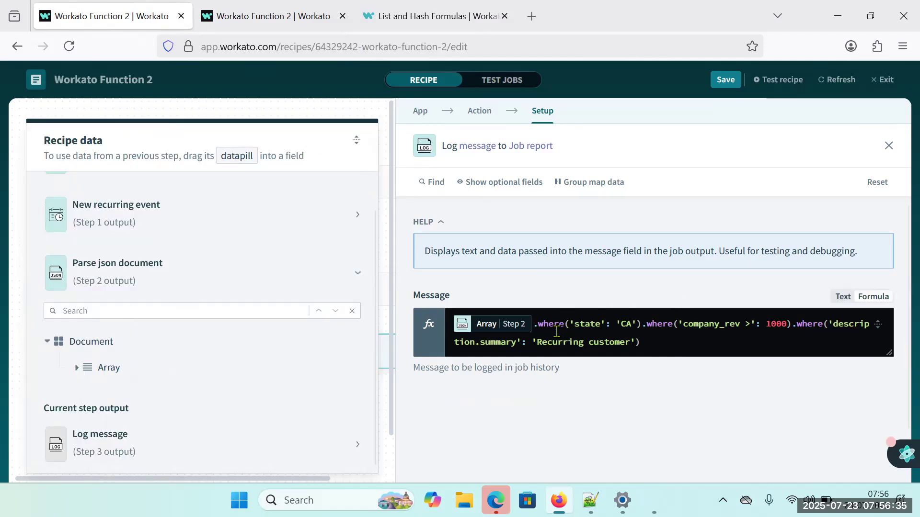
Replace the chained conditions after the Array datapill in the Message formula with an empty where formula from the formula help.
left_click_drag(537, 324, 704, 372)
key("BackSpace")
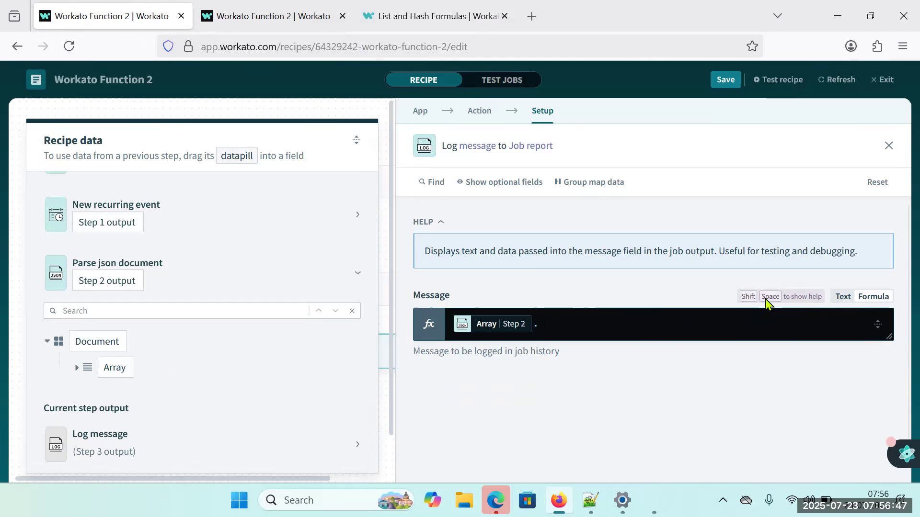
key("shift+space")
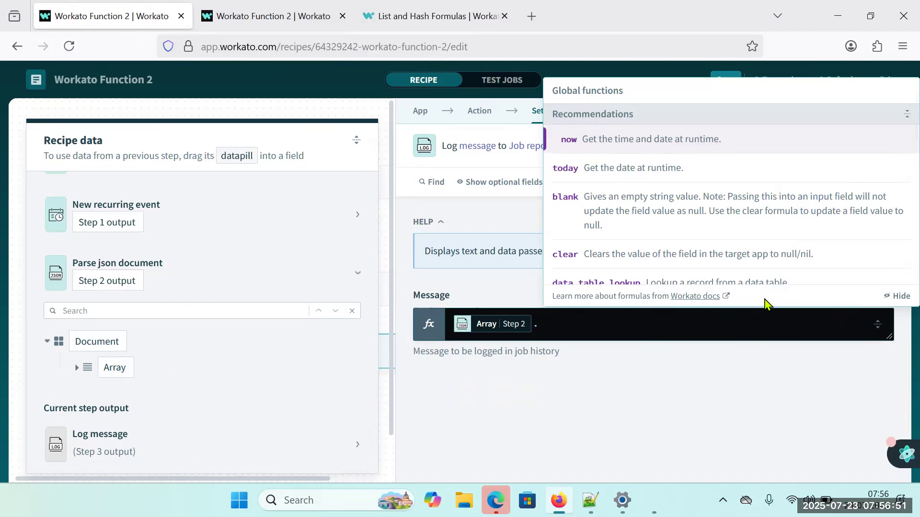
type("wh")
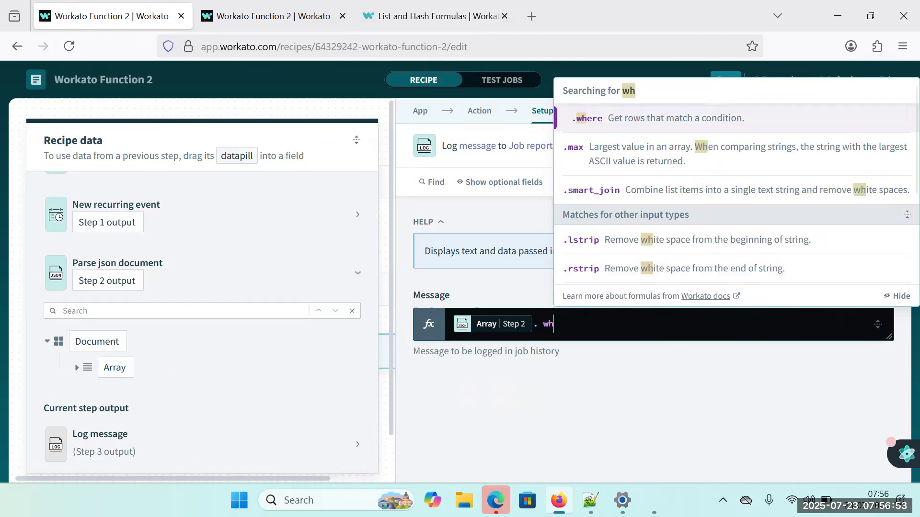
left_click(639, 120)
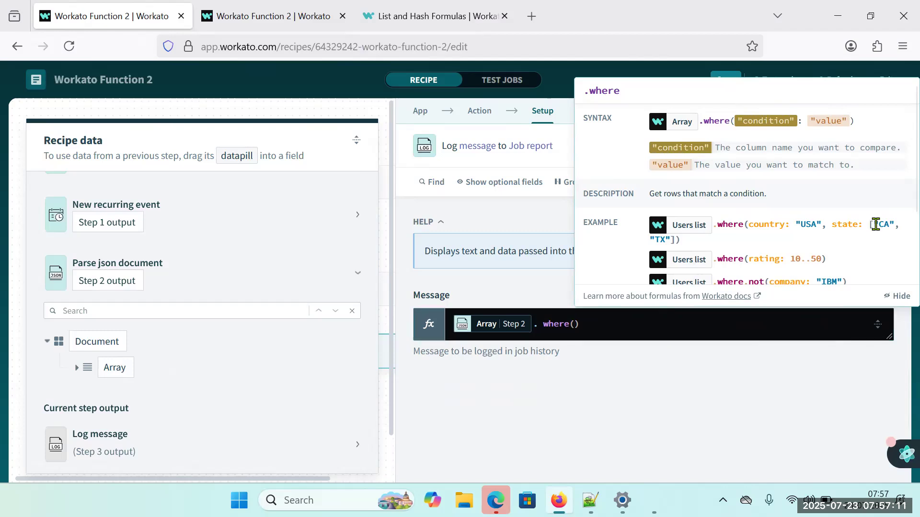
Examine the where formula's examples, highlighting the nested Address.country condition, and expand the Array's fields in the Recipe data to view their names.
scroll(856, 249, "down", 3)
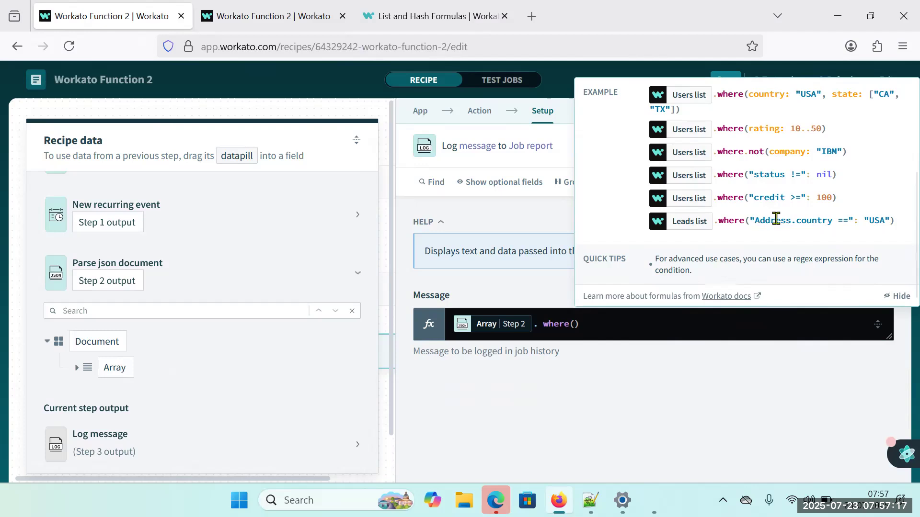
left_click_drag(759, 221, 830, 221)
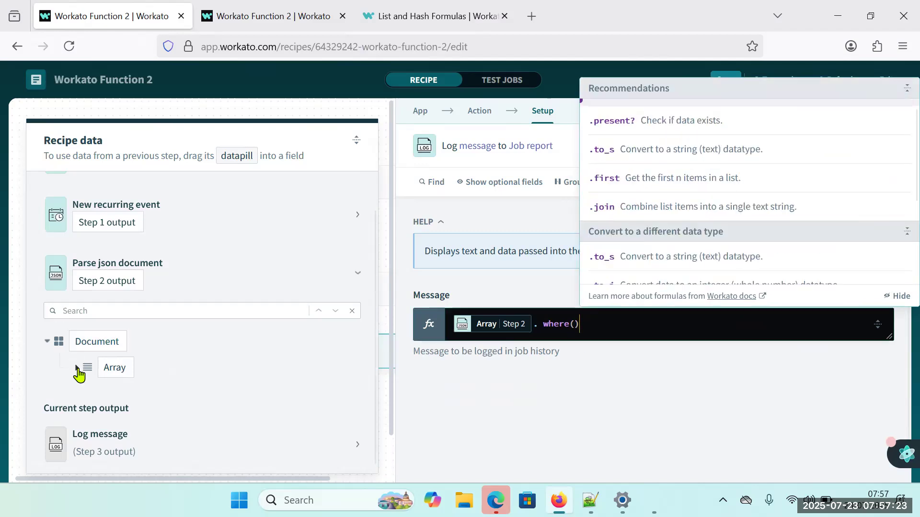
left_click(79, 369)
scroll(124, 397, "down", 3)
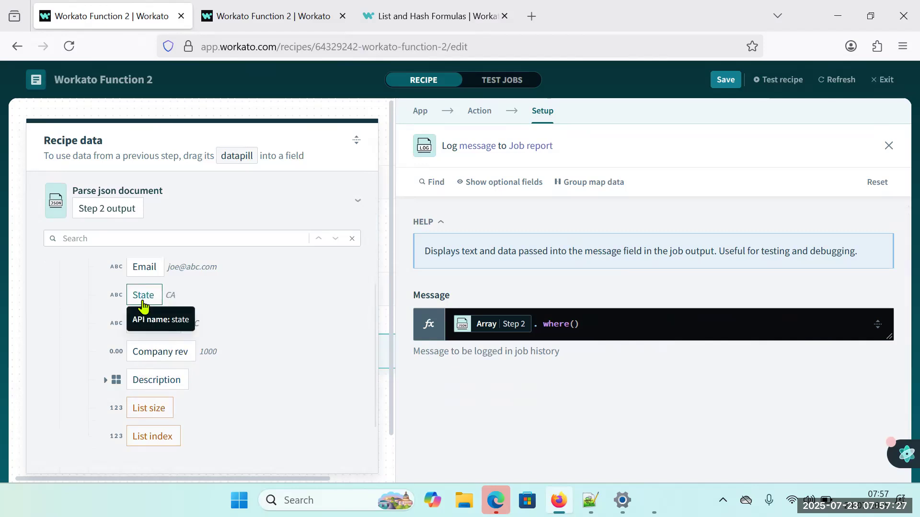
Fill in the where formula with the condition 'state': 'CA'.
left_click(575, 324)
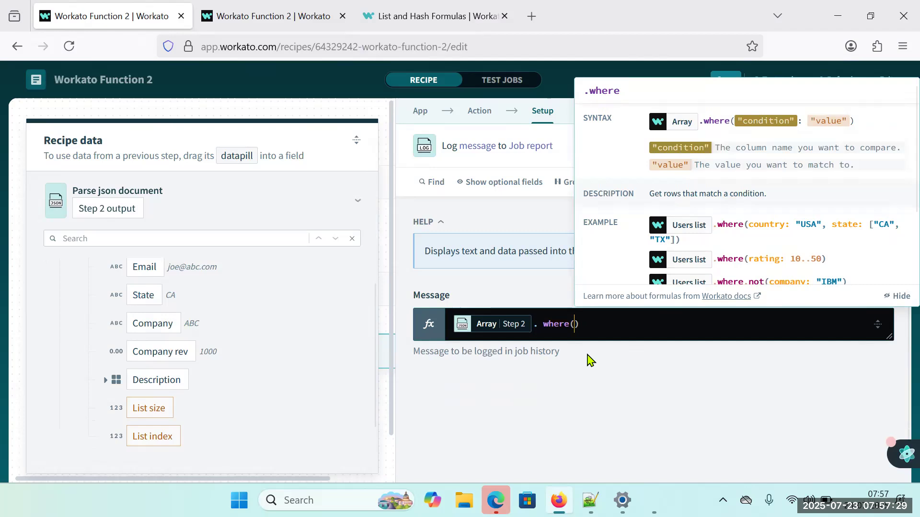
type("''")
type("state")
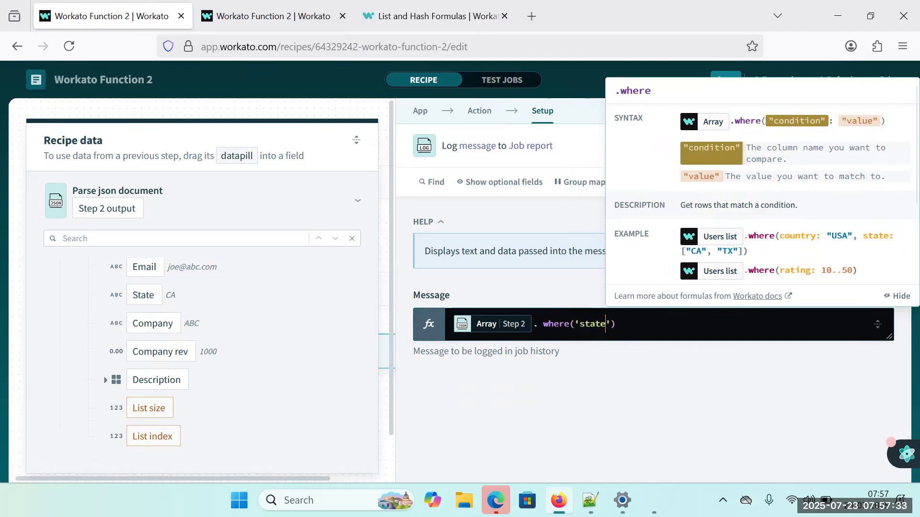
key("Right")
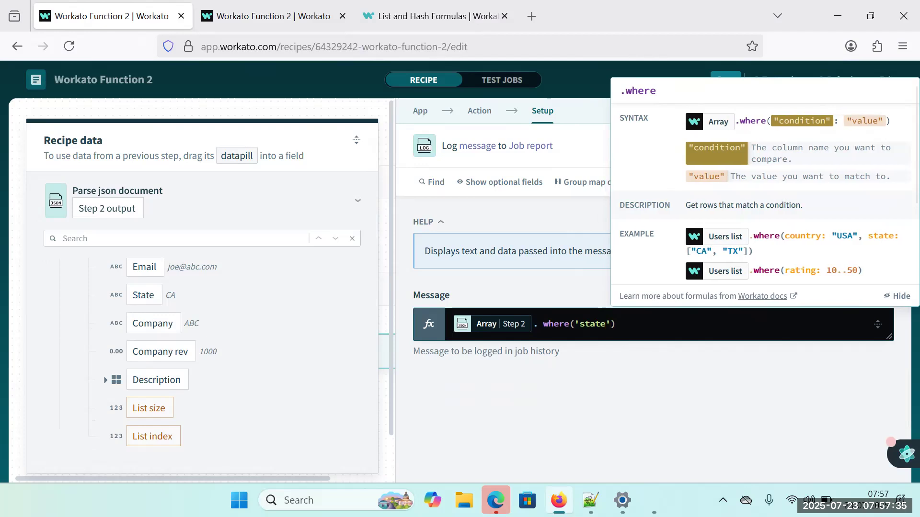
type(": ")
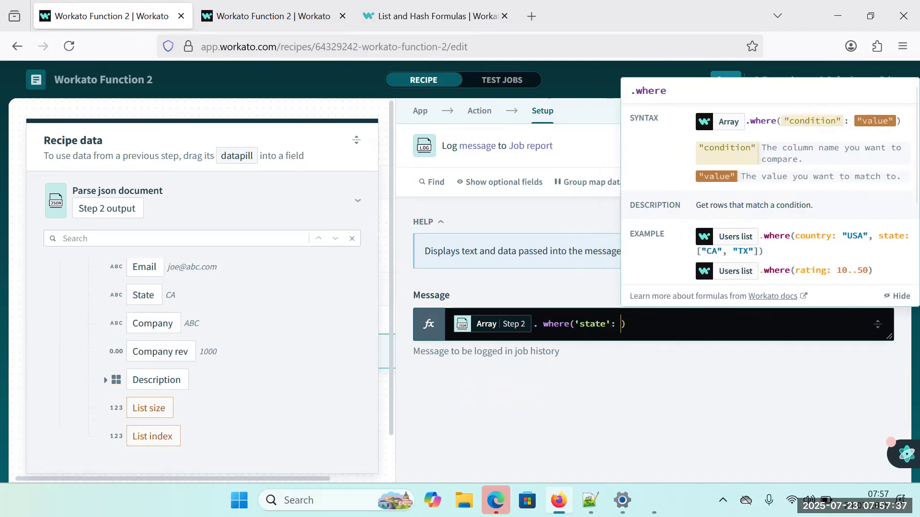
type("'CA")
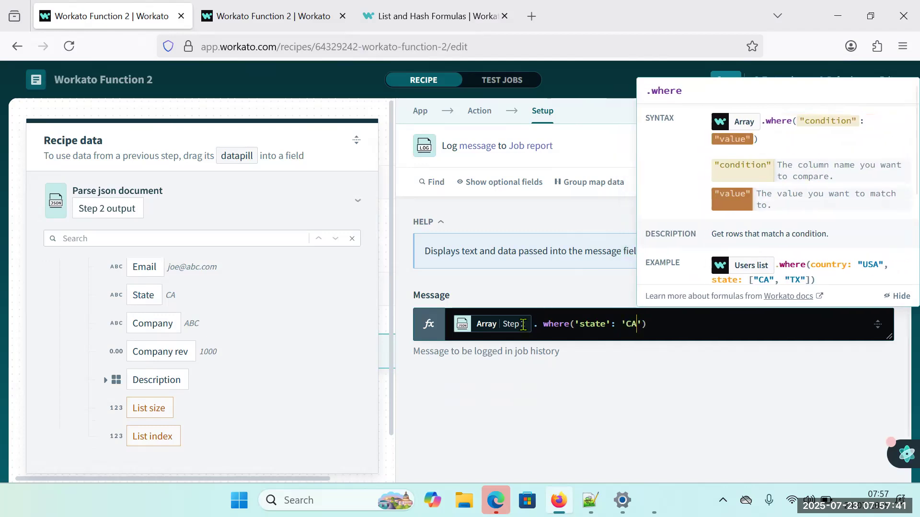
left_click(518, 379)
Save and test the recipe, and expand the output data of the Log message step in the test job.
left_click(726, 80)
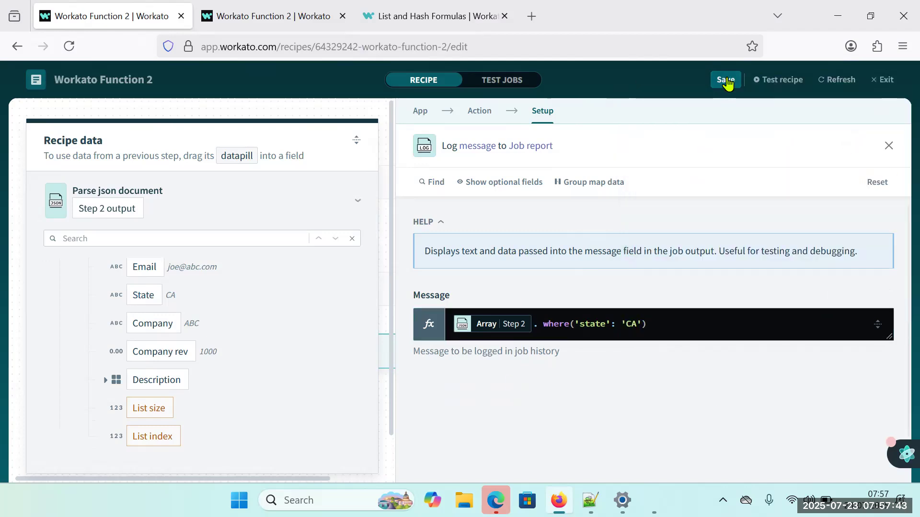
left_click(792, 82)
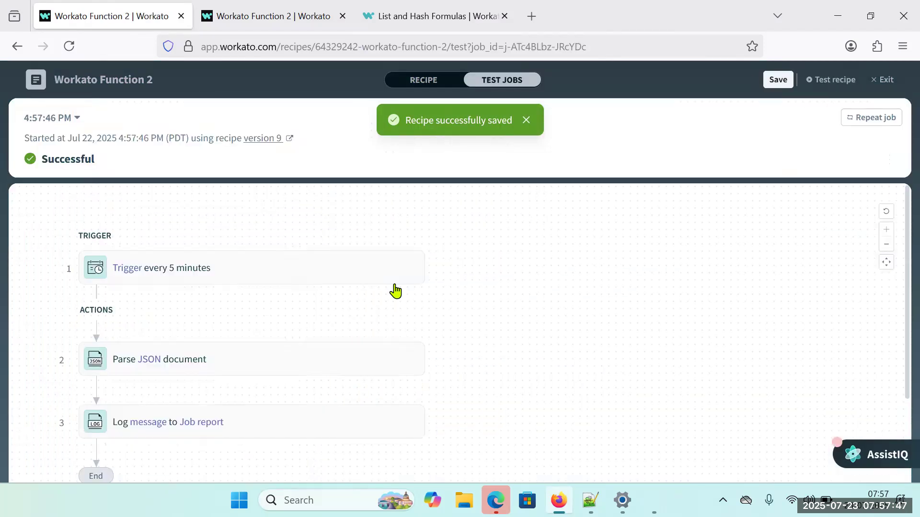
left_click(318, 417)
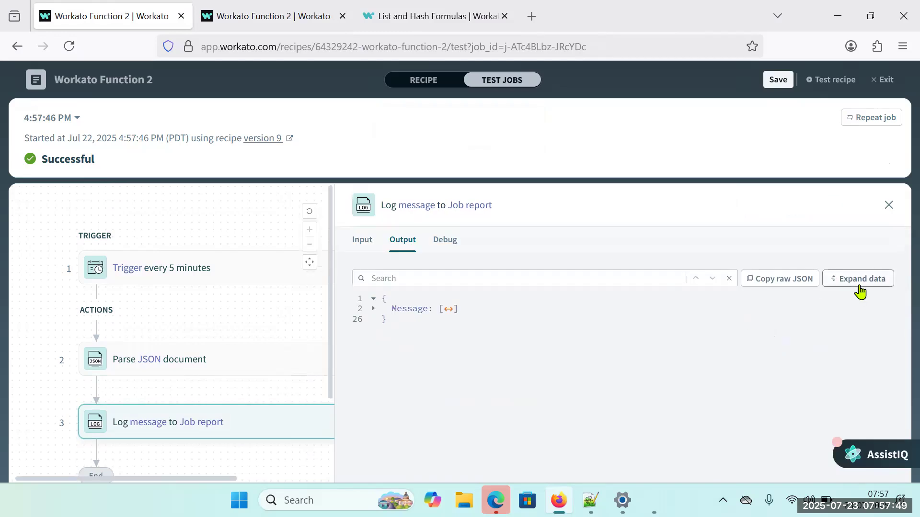
left_click(862, 279)
scroll(455, 374, "down", 1)
scroll(455, 374, "down", 2)
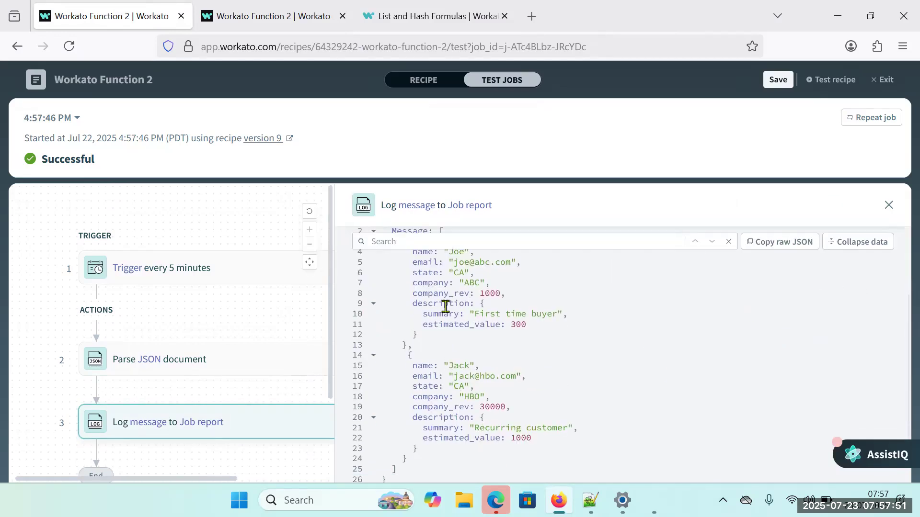
Highlight the state values of both output records and the company_rev key of the second record.
left_click_drag(418, 282, 465, 273)
left_click_drag(413, 390, 463, 386)
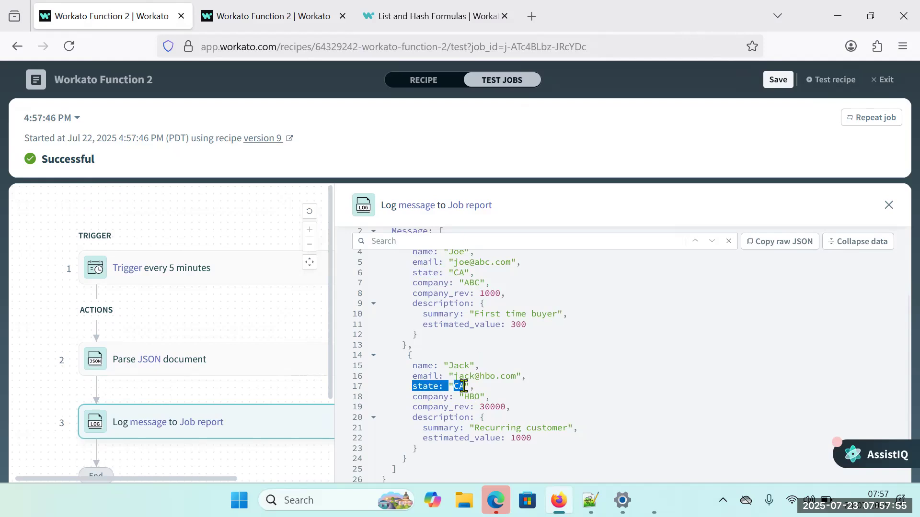
left_click_drag(412, 417, 464, 407)
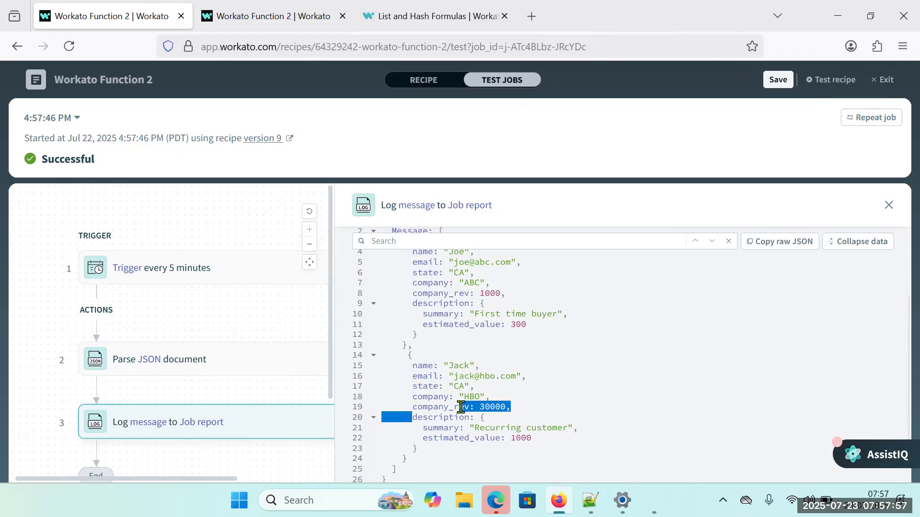
double_click(438, 407)
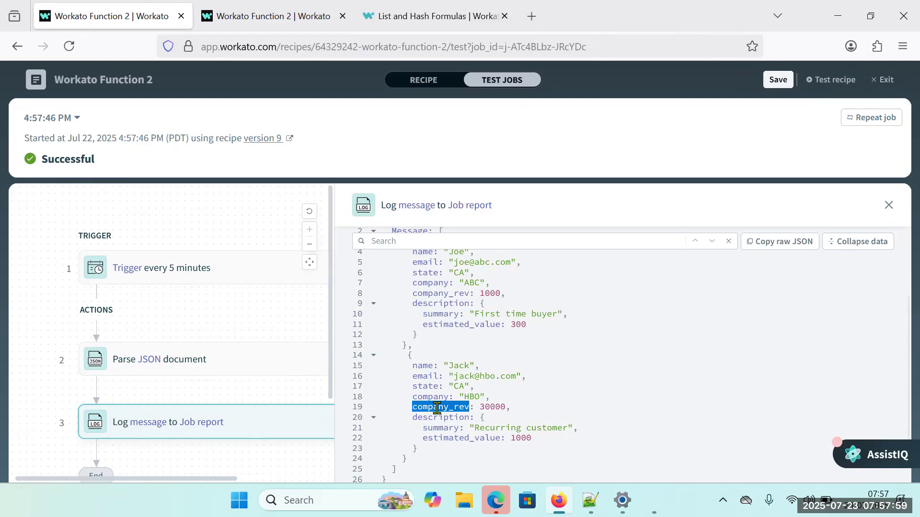
Return to the recipe's Message formula and chain a second where with the condition 'company_rev' : 3000.
left_click(419, 80)
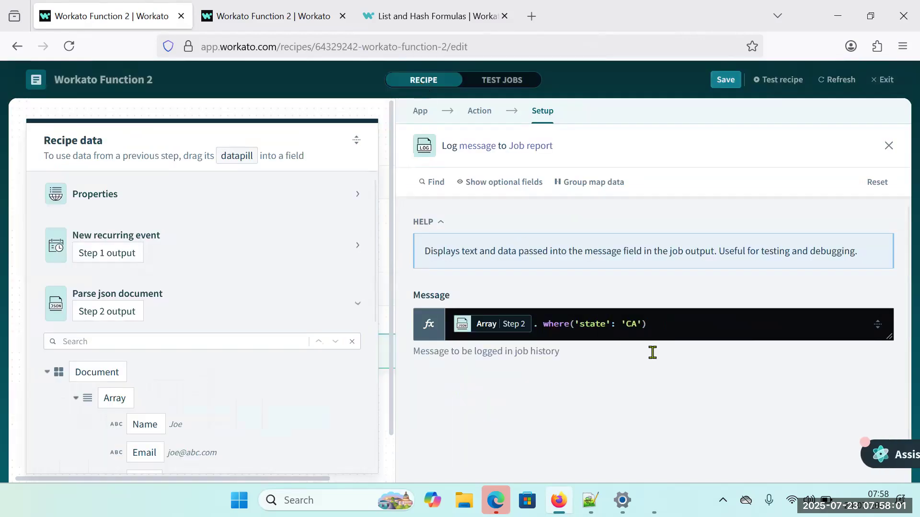
left_click(656, 332)
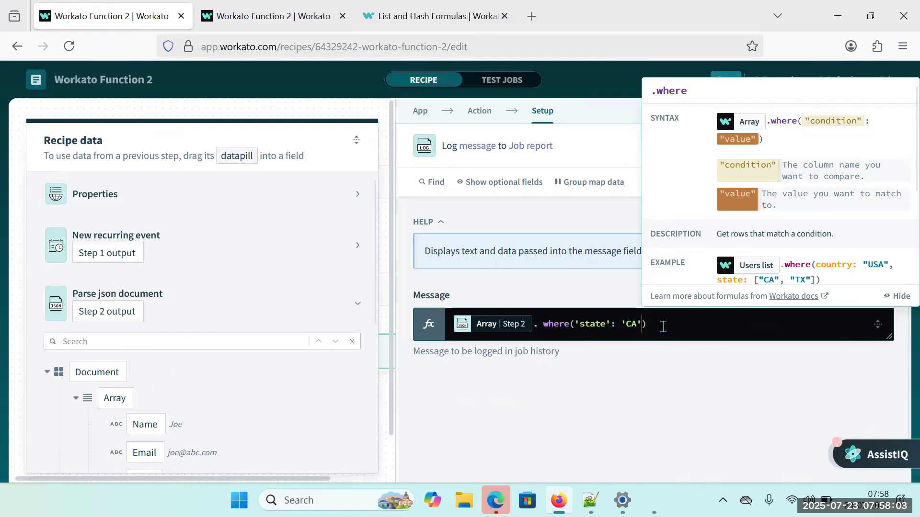
left_click(662, 326)
type(".wh")
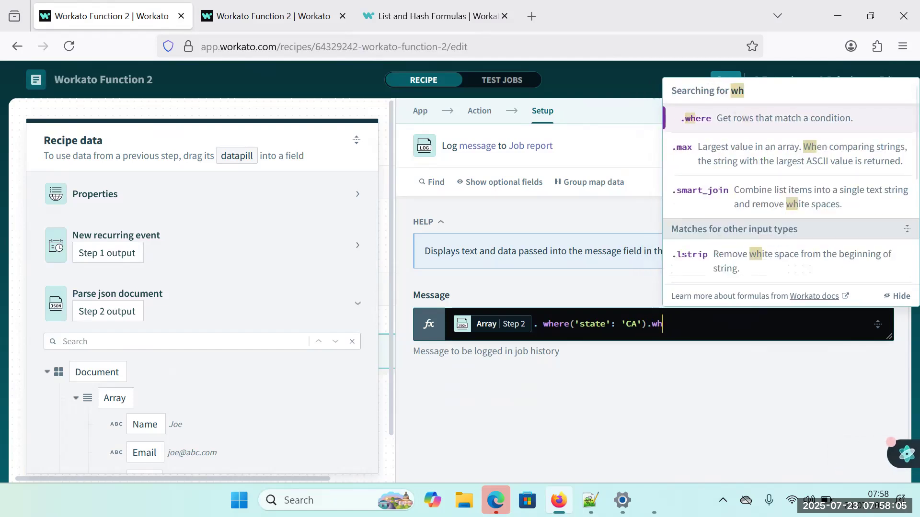
left_click(734, 123)
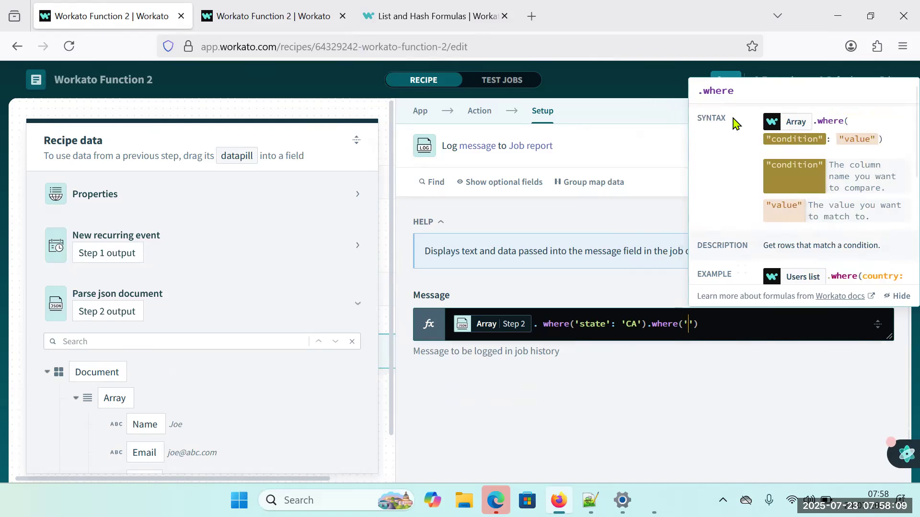
type("'company_rev'")
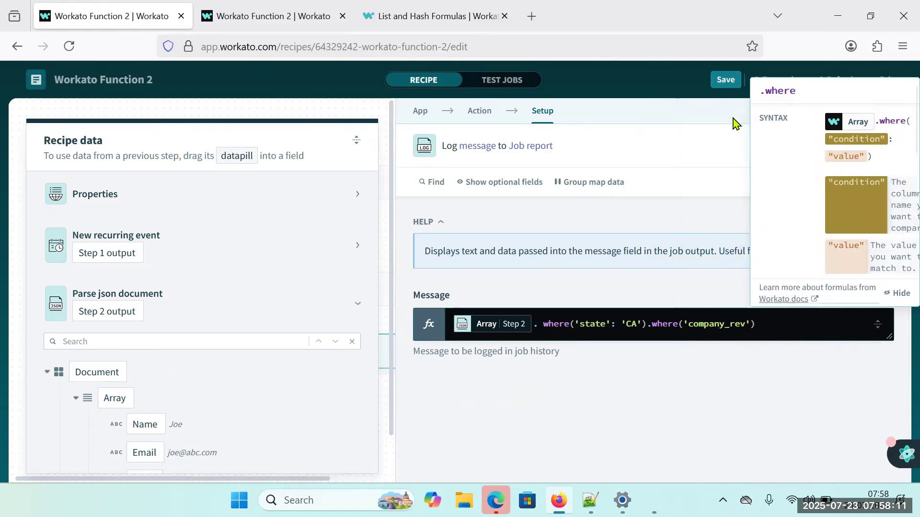
type(" :")
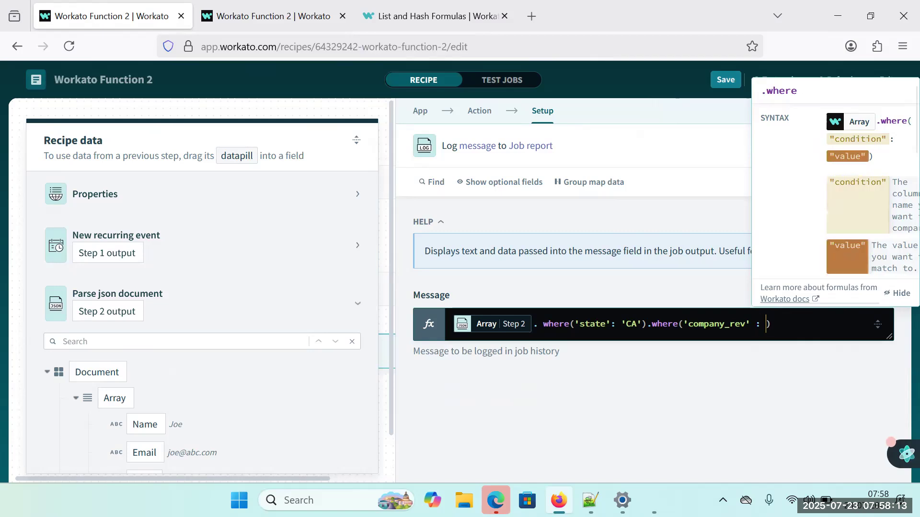
type(" 3000")
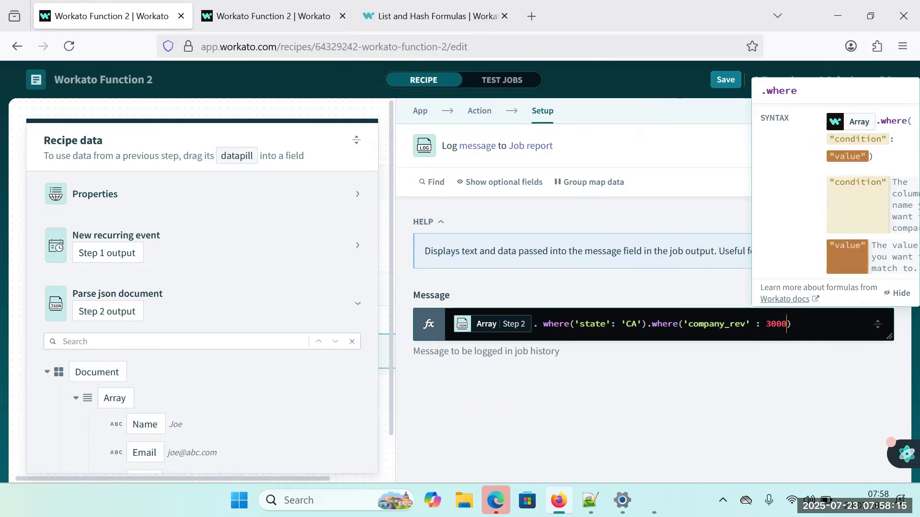
Change the second condition to 'company_rev >=' : 1000, and save and test the recipe.
left_click(746, 337)
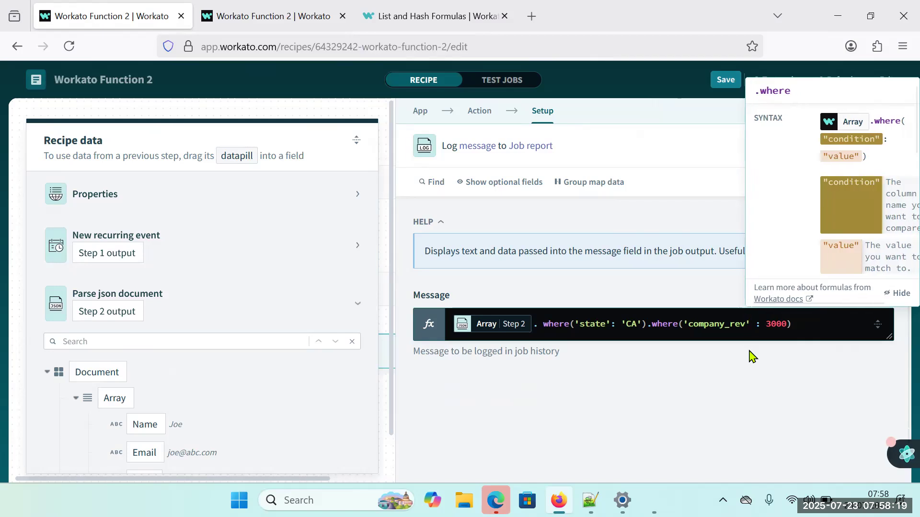
left_click(748, 324)
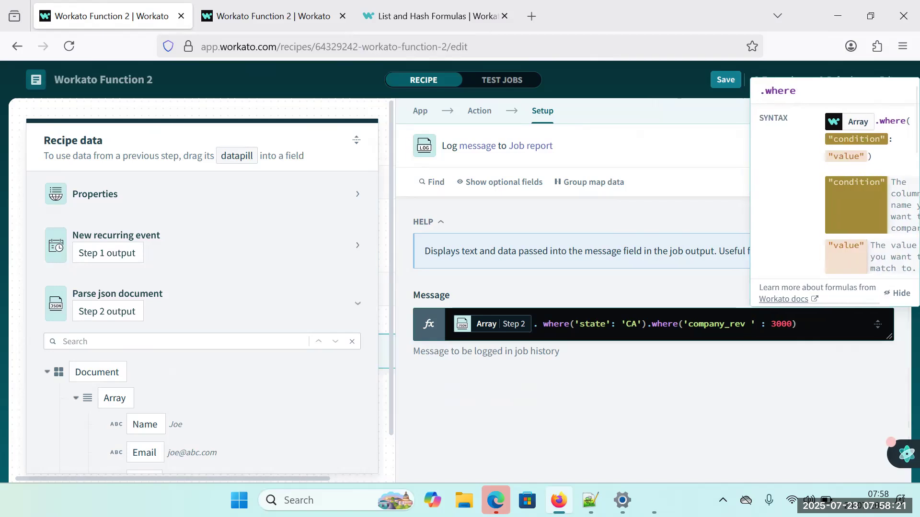
type(">")
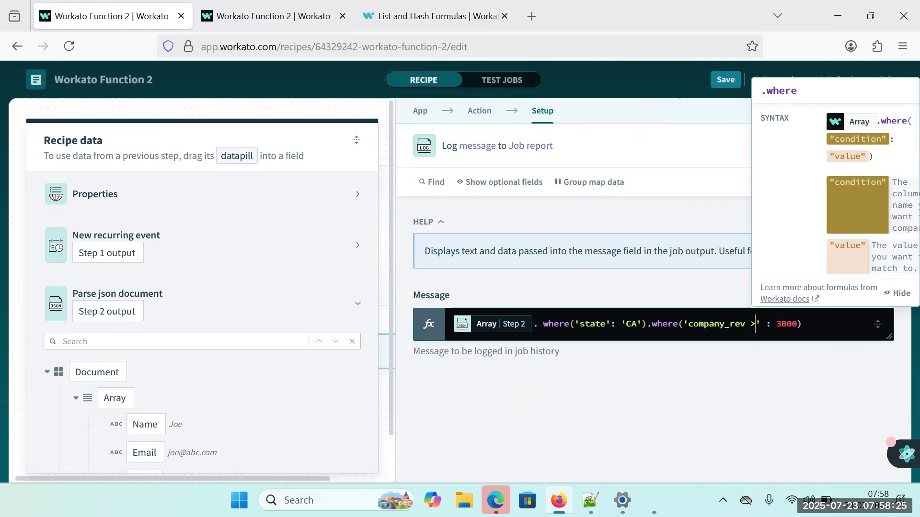
type("=")
key("Right")
key("Right")
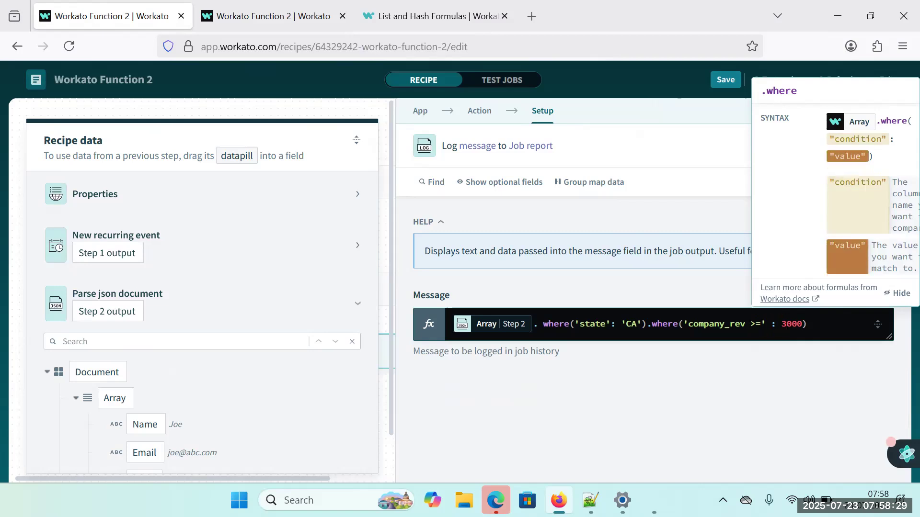
left_click(681, 386)
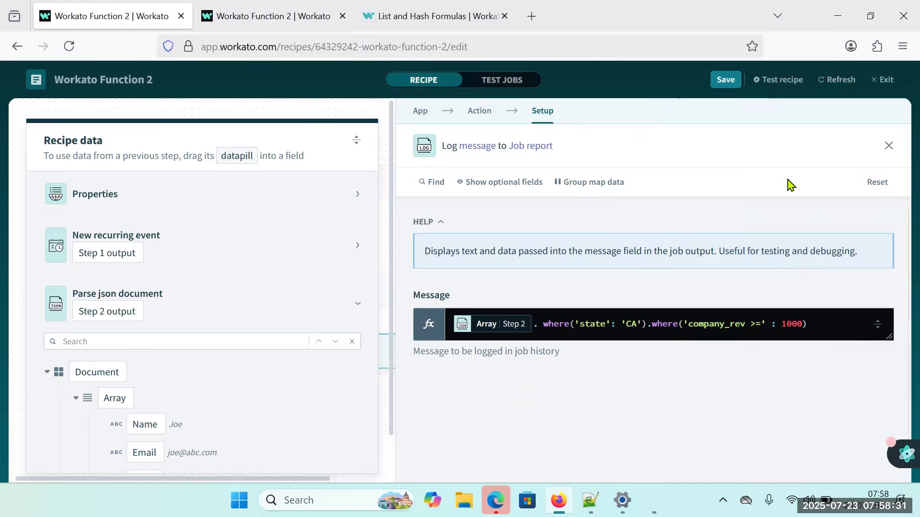
left_click(726, 80)
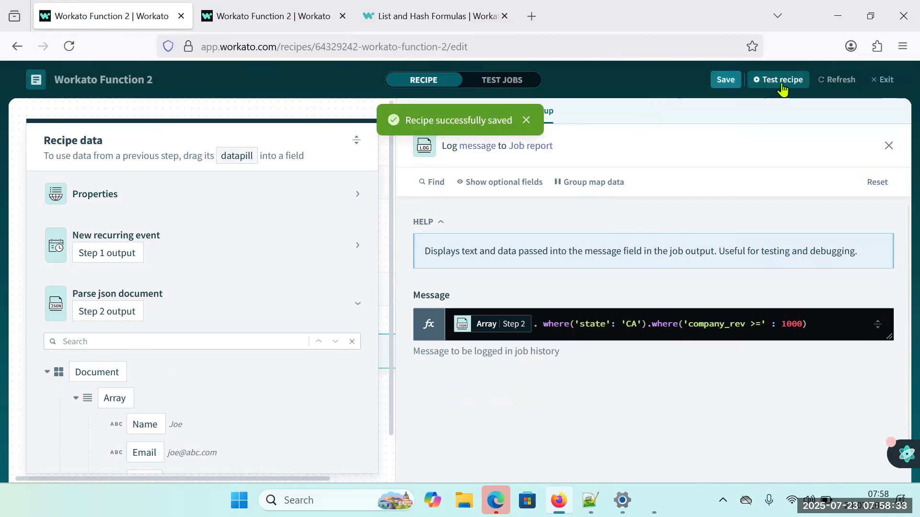
left_click(782, 80)
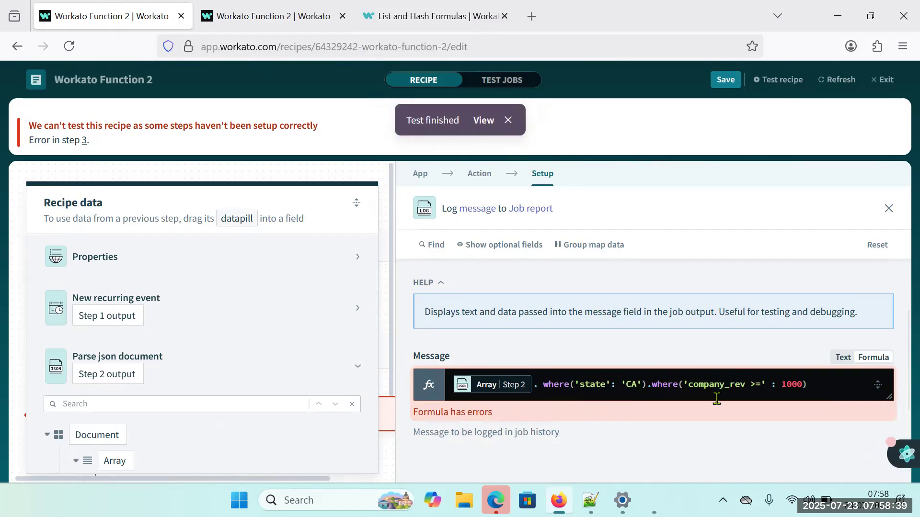
Remove the space before >= in the company_rev condition and try to save the recipe again.
left_click(751, 385)
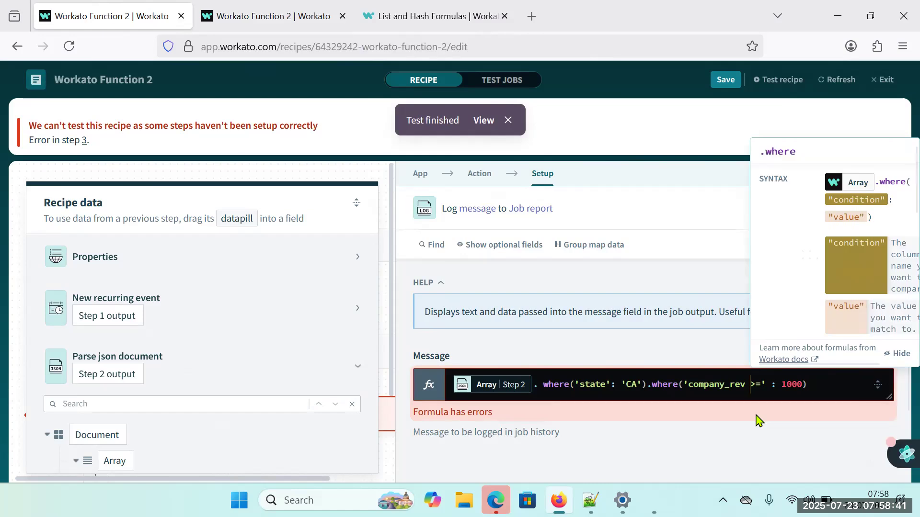
key("BackSpace")
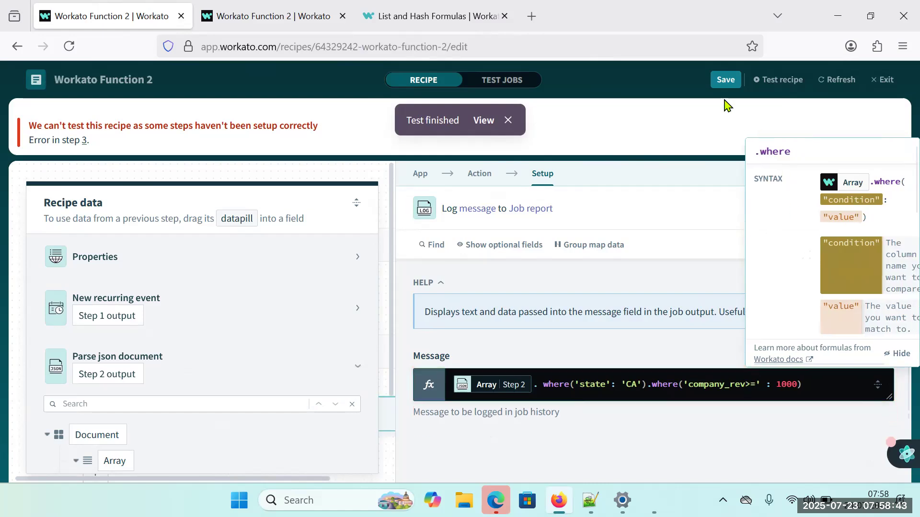
left_click(726, 81)
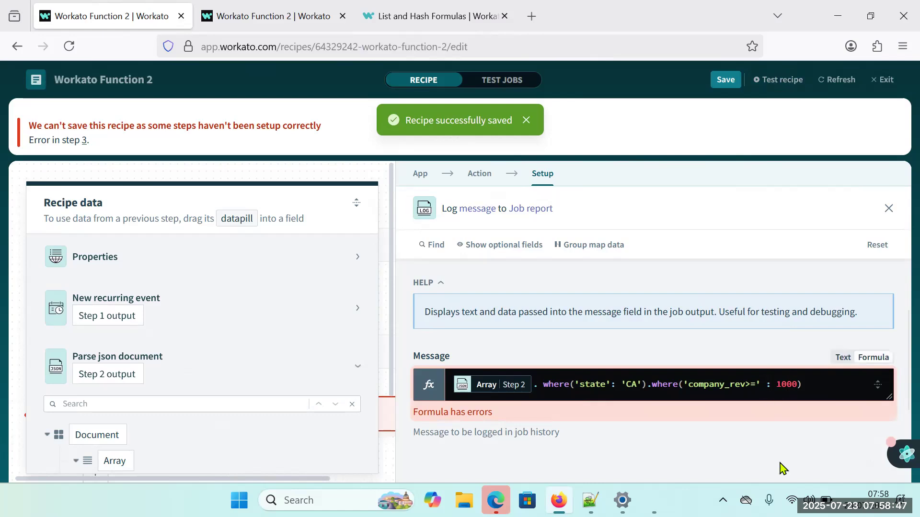
Correct the spacing in the second where condition so it reads 'company_rev >=': 1000, and save and test the recipe.
left_click(747, 385)
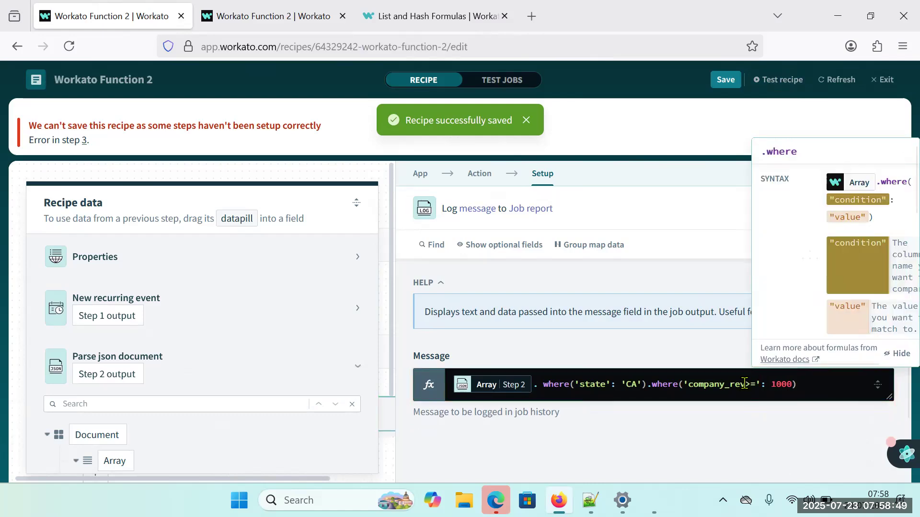
left_click(725, 80)
left_click(777, 86)
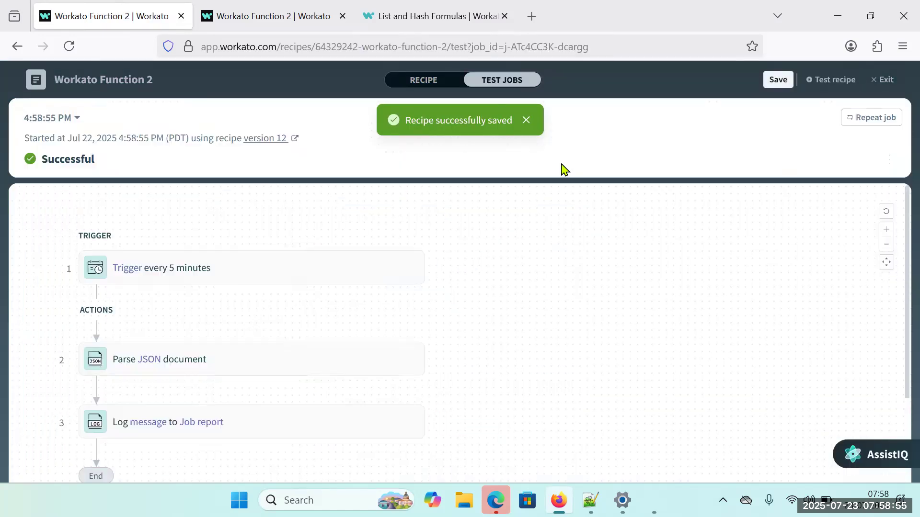
Expand the Log message step's output in the test job and review the returned records.
left_click(278, 410)
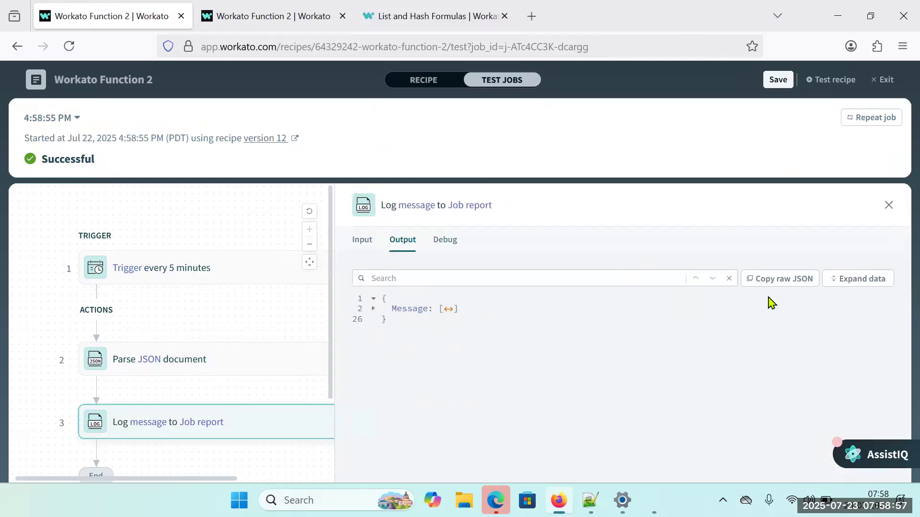
left_click(837, 286)
scroll(570, 395, "down", 2)
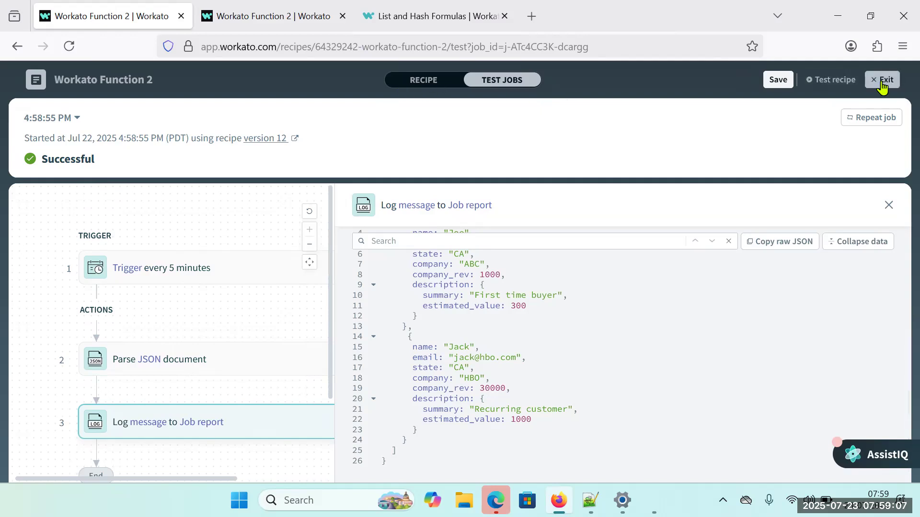
Exit the recipe editor and open the report of the 4:58:55 PM job from the recipe's job history.
left_click(883, 85)
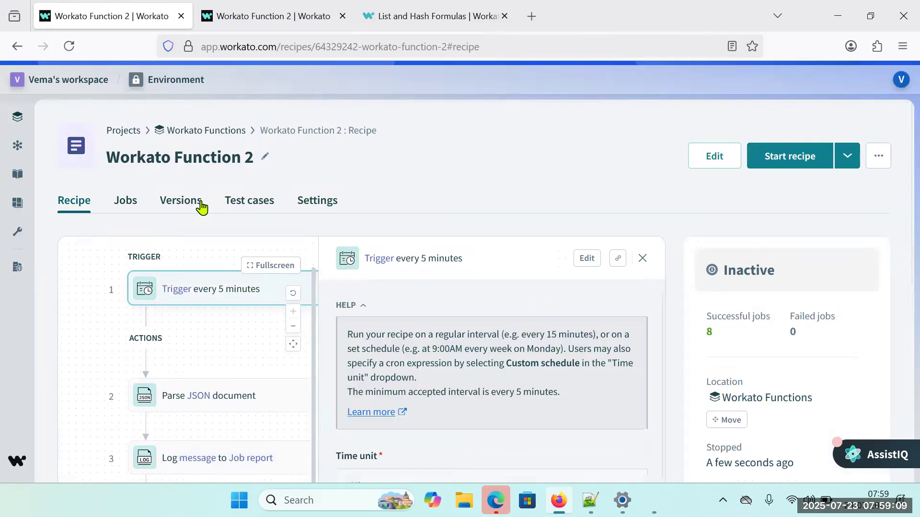
left_click(254, 204)
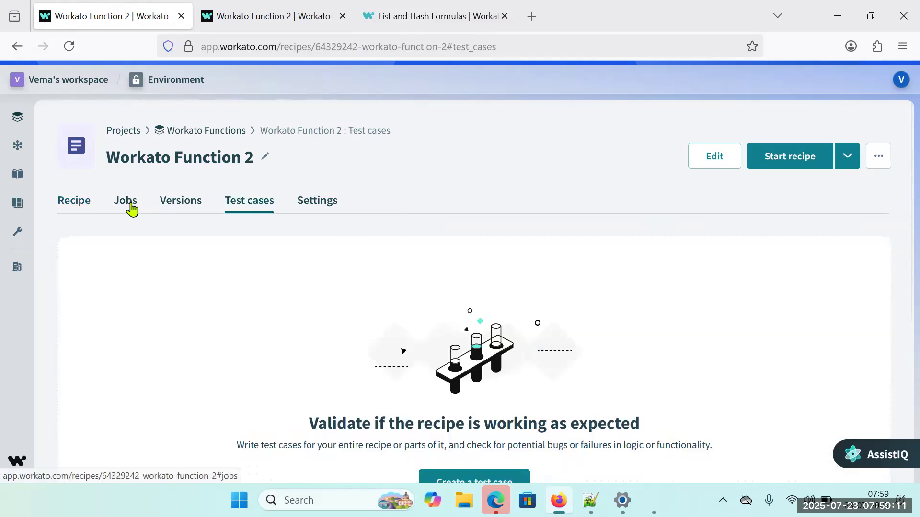
left_click(127, 204)
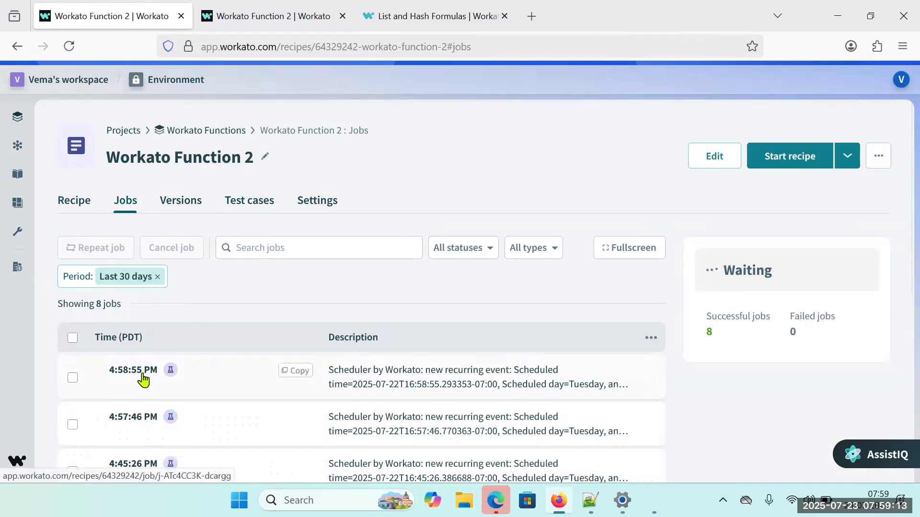
left_click(142, 377)
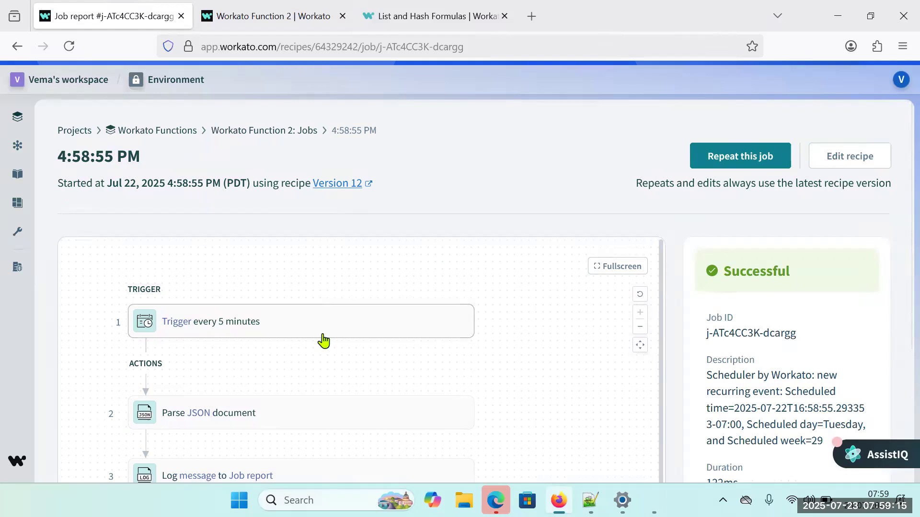
Expand the Log message output in the job report and highlight the first record's company_rev key and value.
left_click(311, 462)
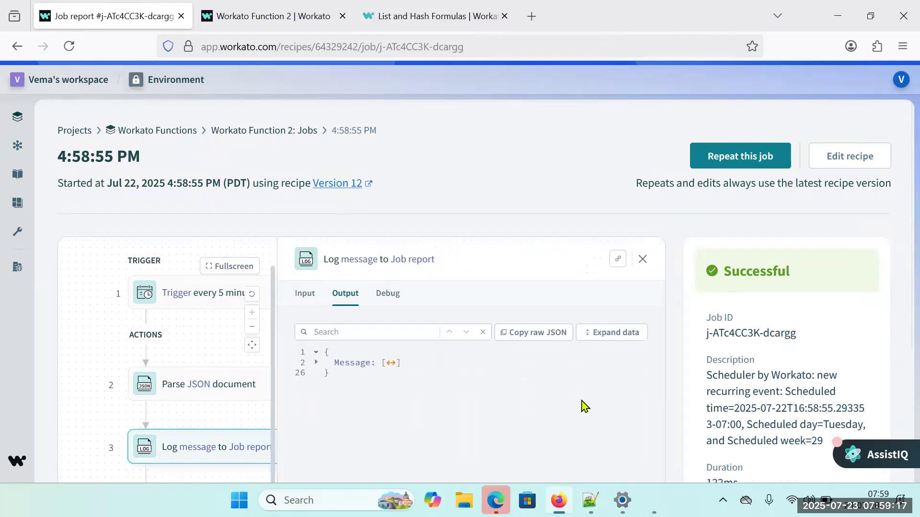
left_click(617, 344)
scroll(585, 376, "down", 1)
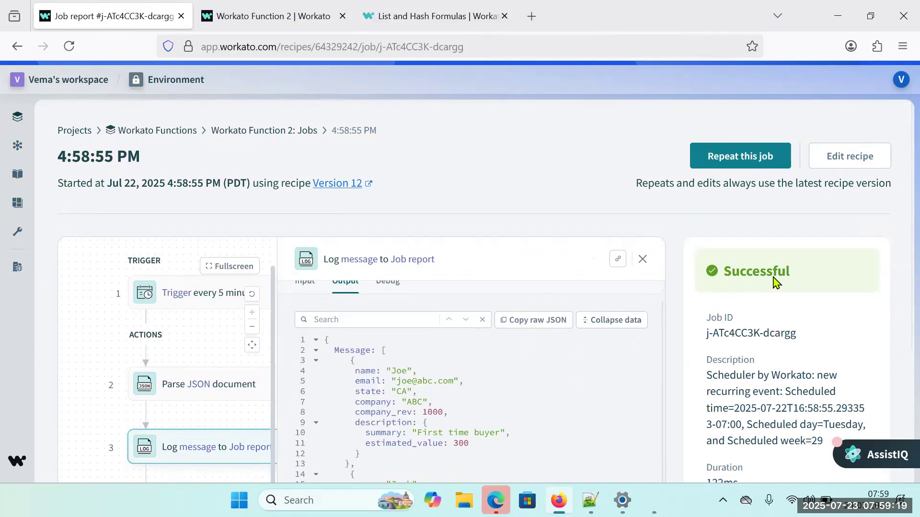
scroll(775, 282, "down", 3)
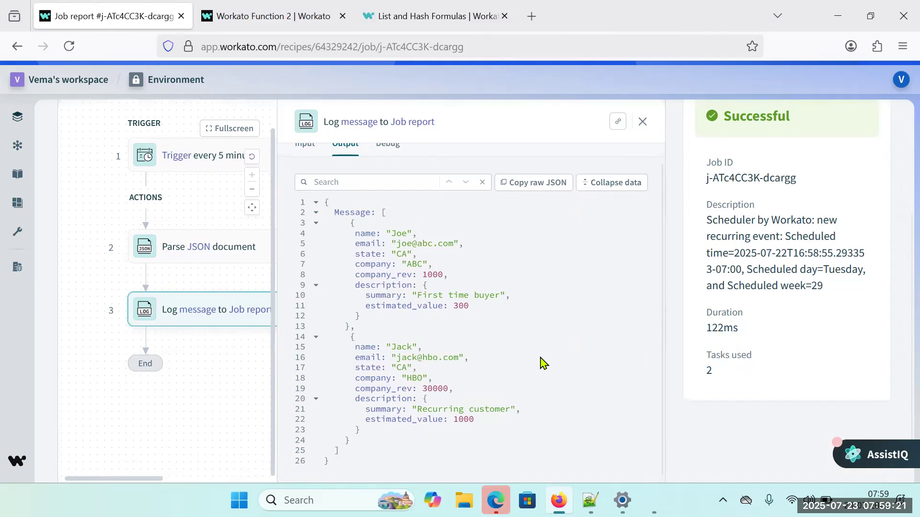
double_click(378, 274)
double_click(433, 275)
Reopen the recipe for editing, change the second condition in the Message formula to 'company_rev >': 1000, and save and test it.
scroll(455, 298, "up", 1)
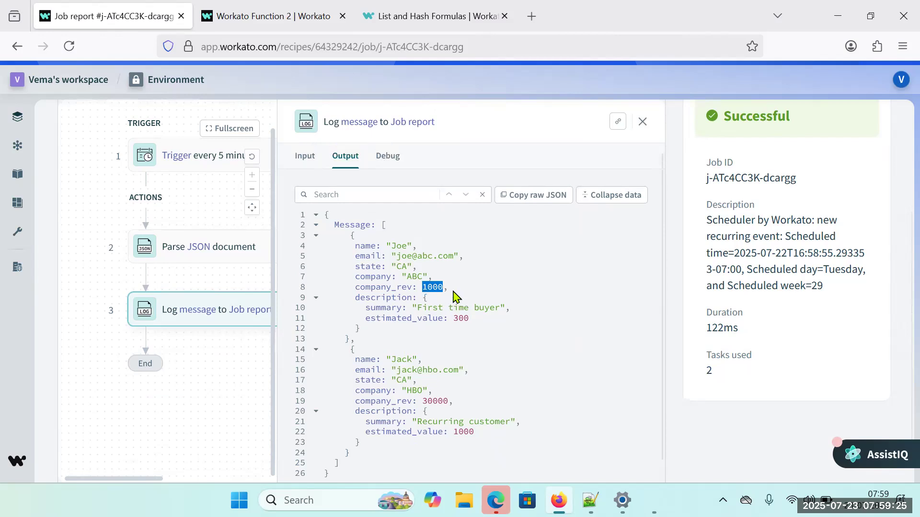
scroll(771, 297, "up", 3)
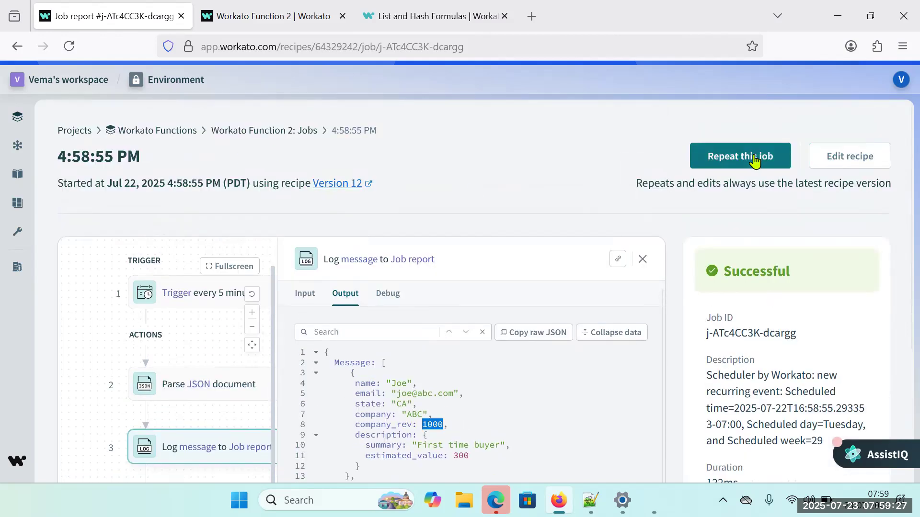
left_click(807, 159)
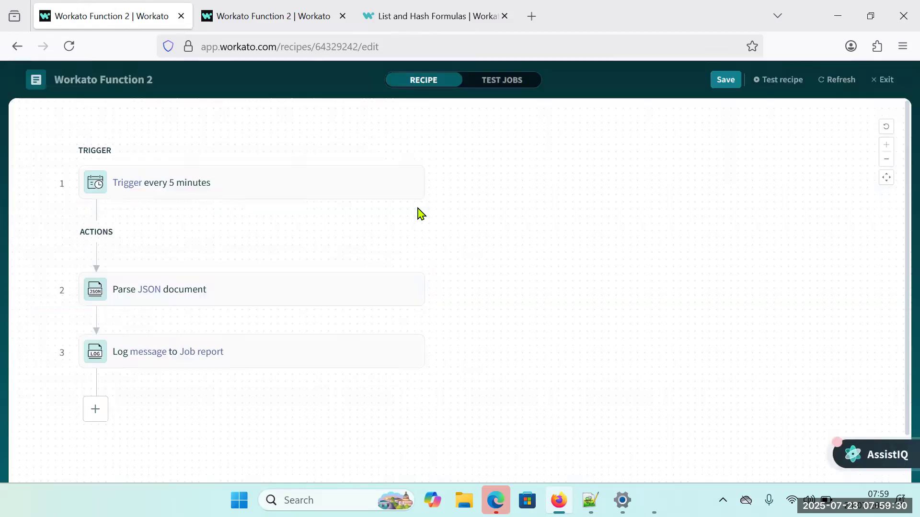
left_click(307, 364)
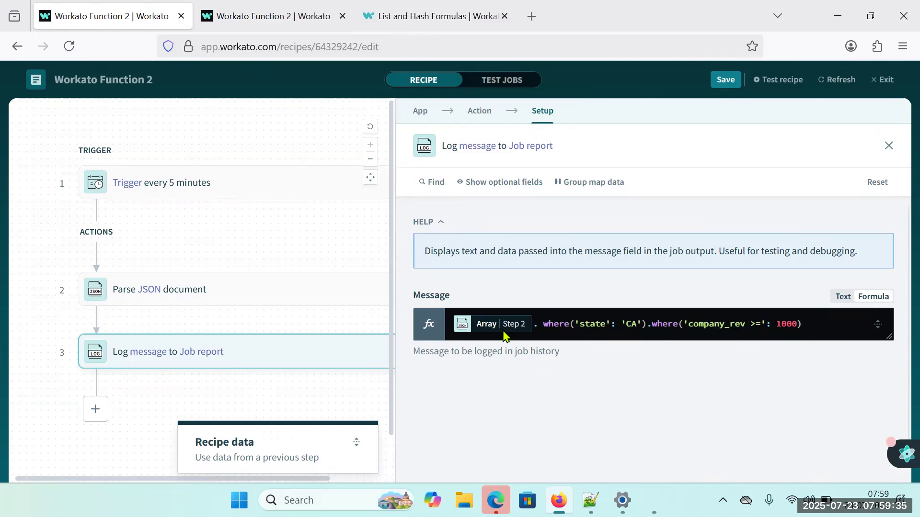
left_click(327, 442)
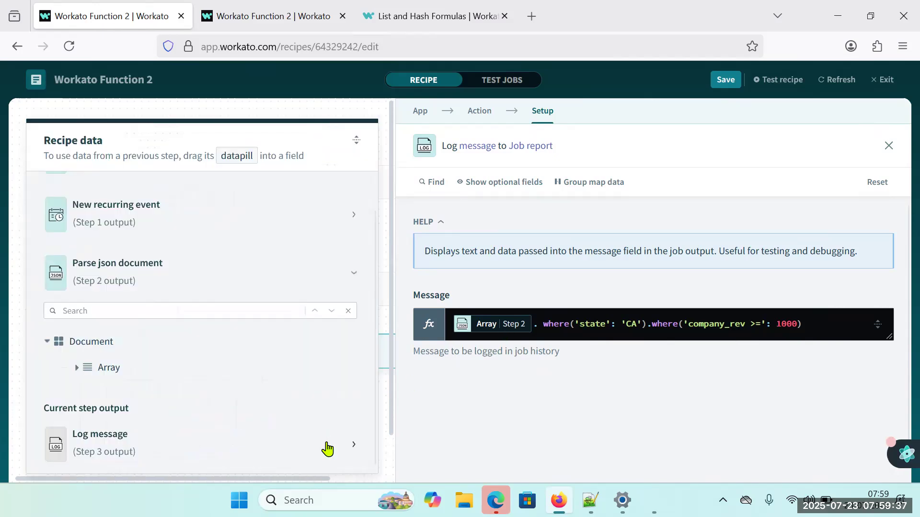
left_click(761, 322)
key("BackSpace")
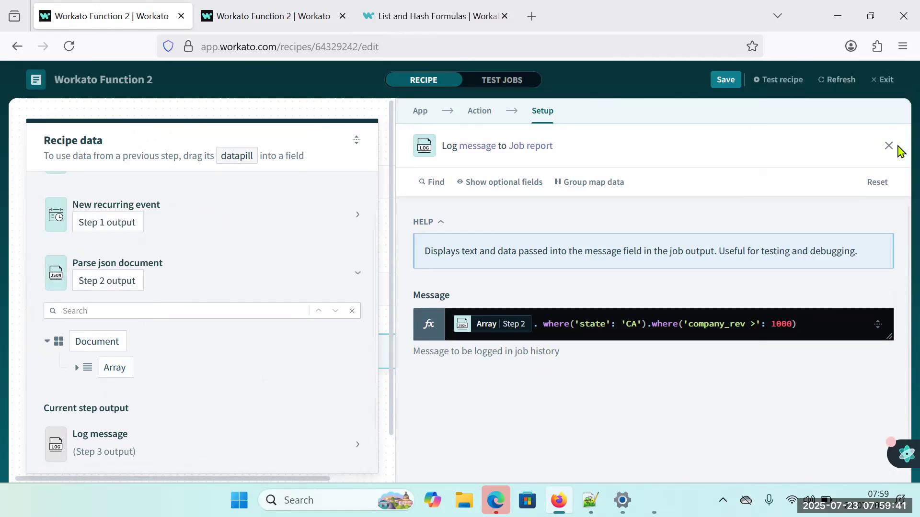
left_click(726, 80)
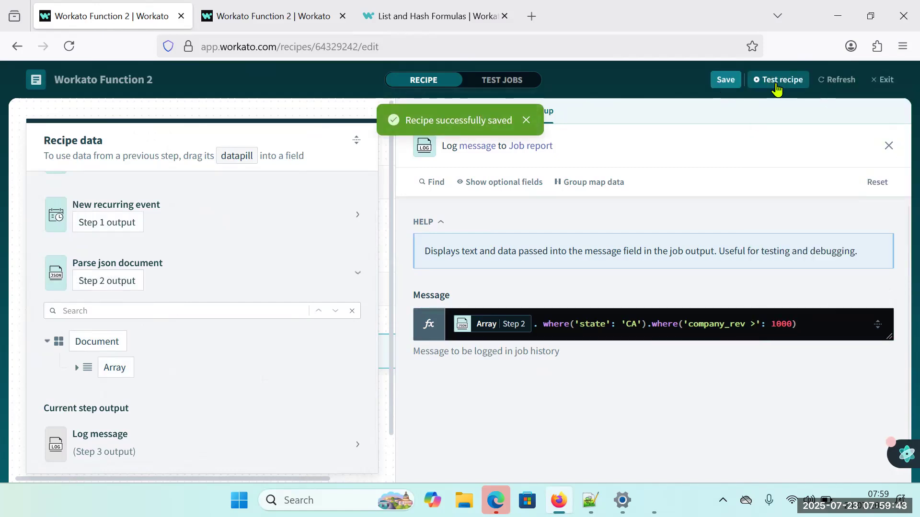
left_click(776, 80)
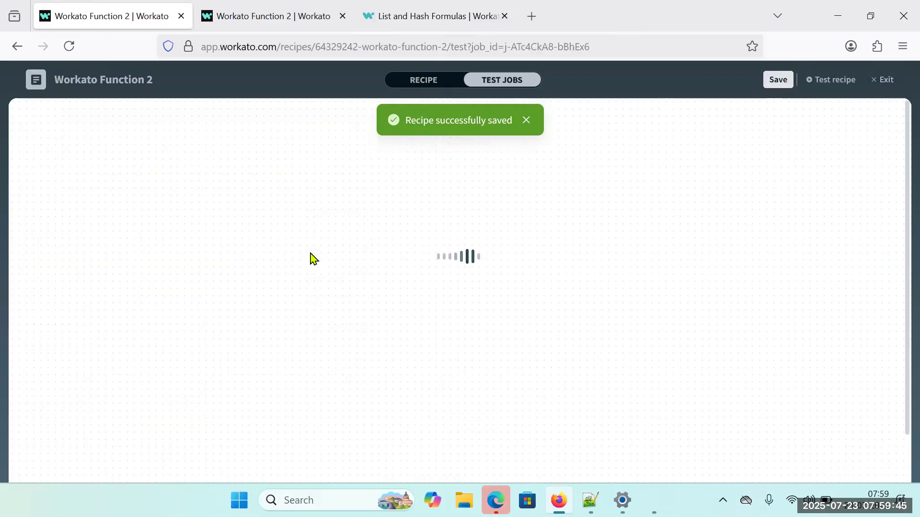
Expand the Log message output of the new test job and highlight the record's description key.
scroll(295, 376, "down", 2)
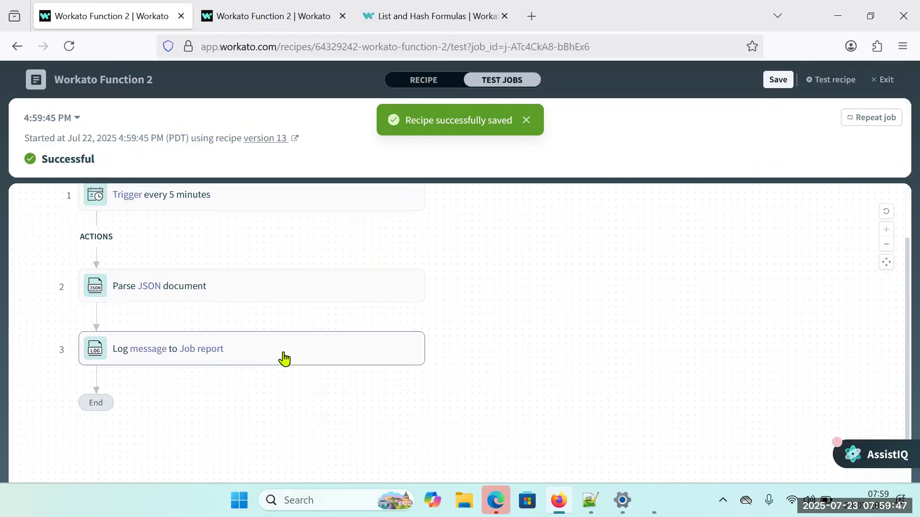
left_click(284, 355)
left_click(845, 281)
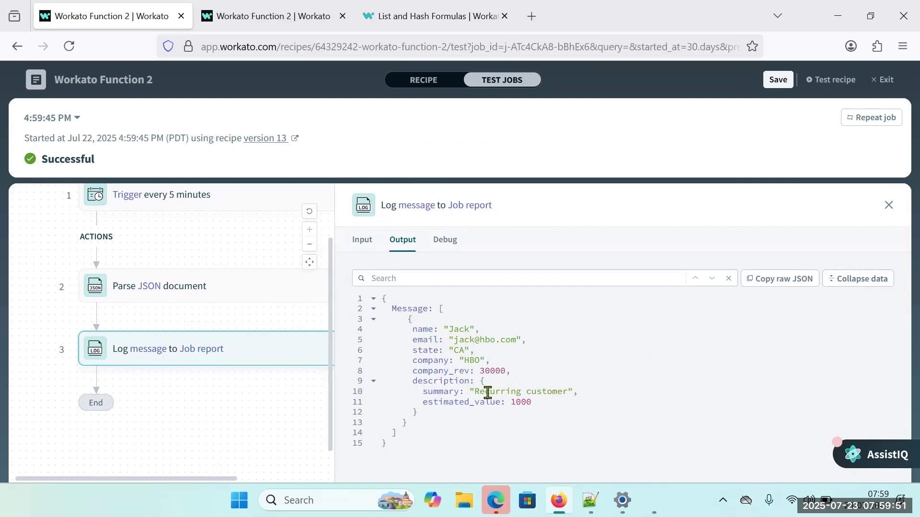
double_click(431, 382)
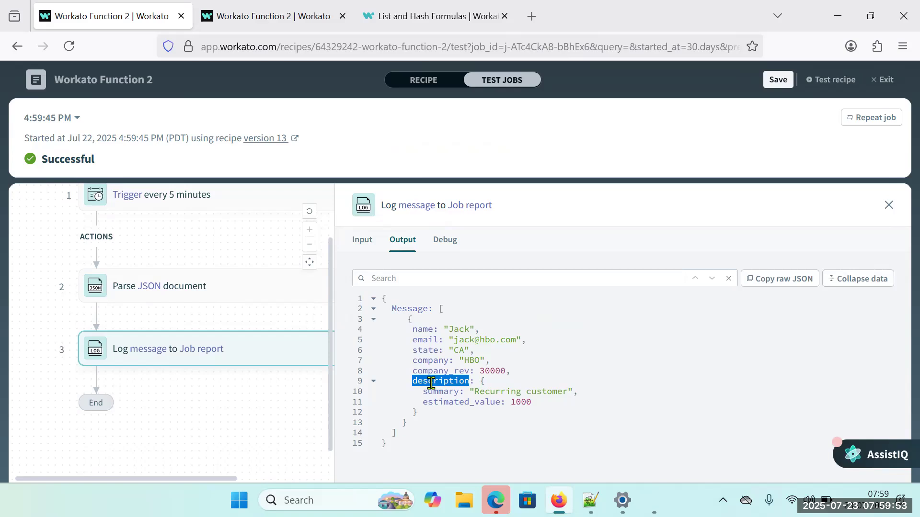
Return to the recipe's Message formula and chain a third where whose condition begins with 'description.'.
left_click(417, 85)
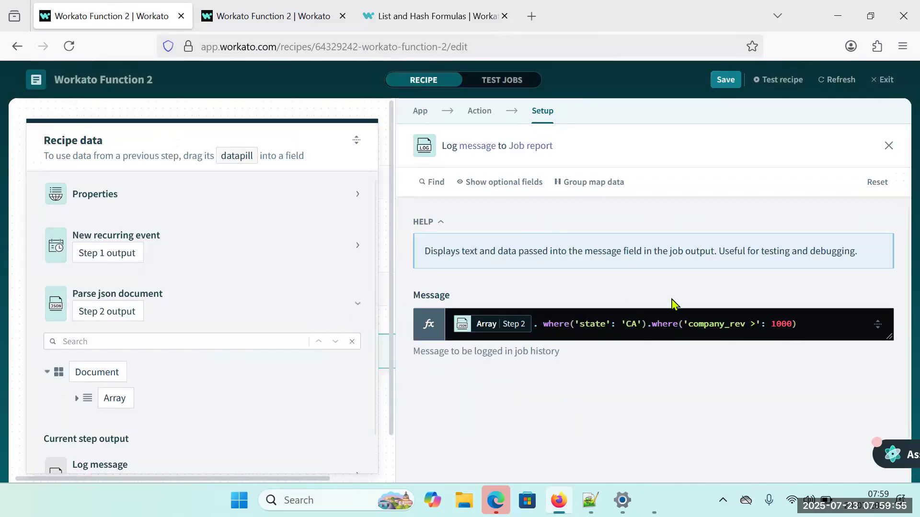
left_click(833, 325)
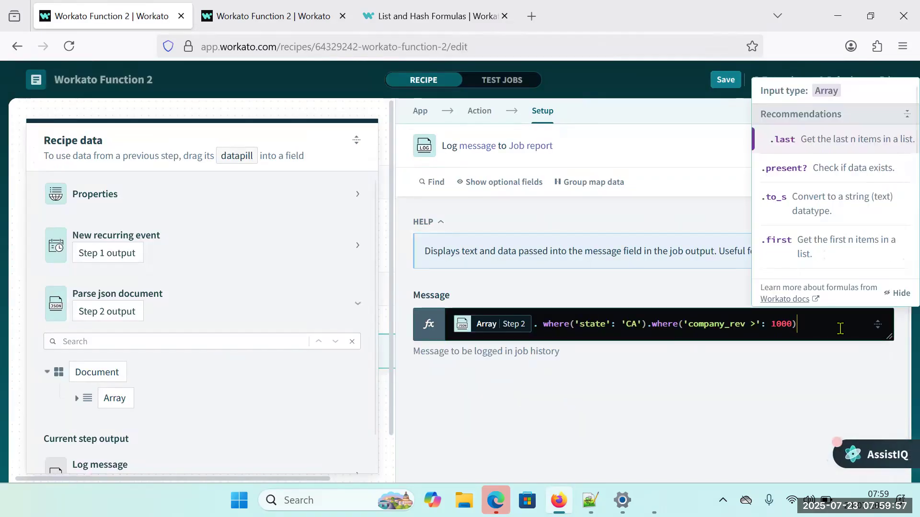
type("wh")
key("Return")
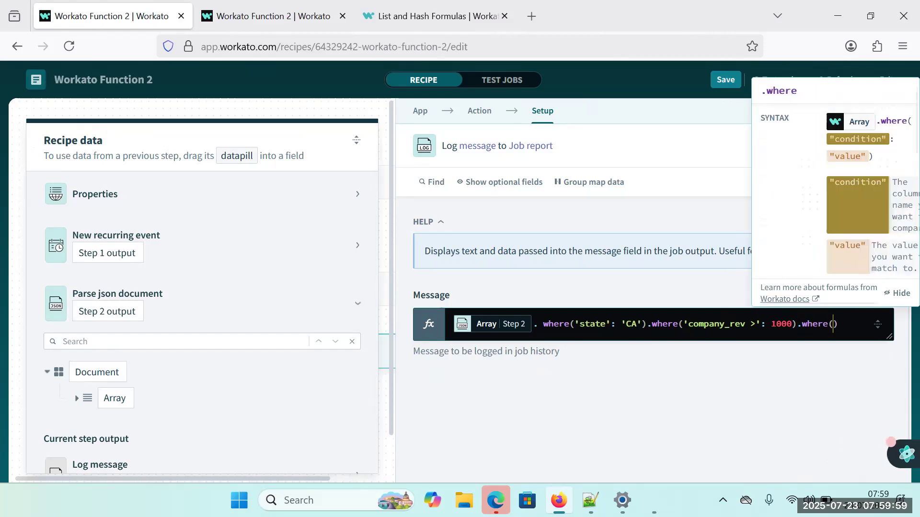
type("'description")
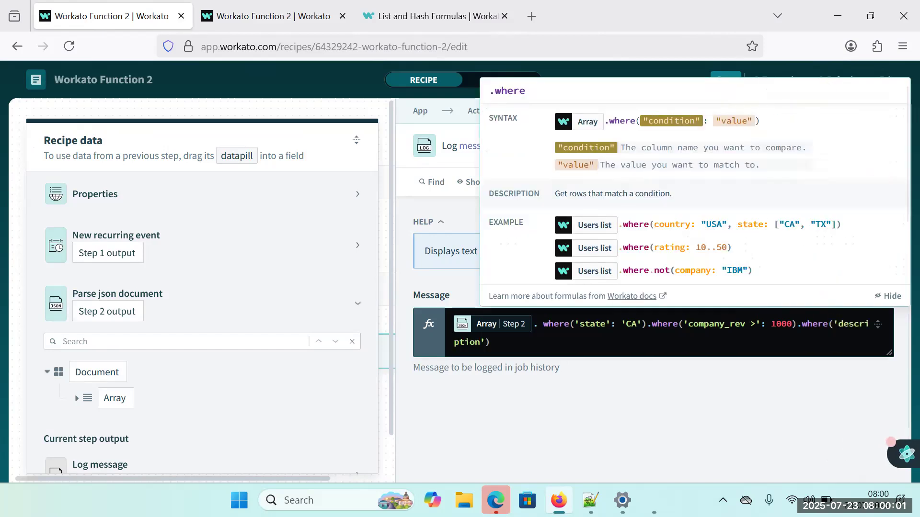
type(".")
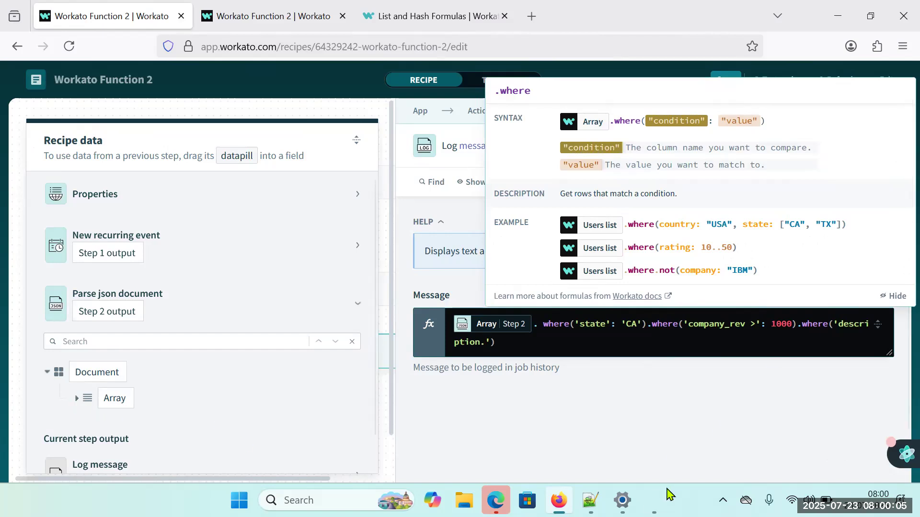
Copy the key summary from the sample JSON in Notepad++ and add it to the third condition in Workato, making it 'description.summary'.
left_click(590, 500)
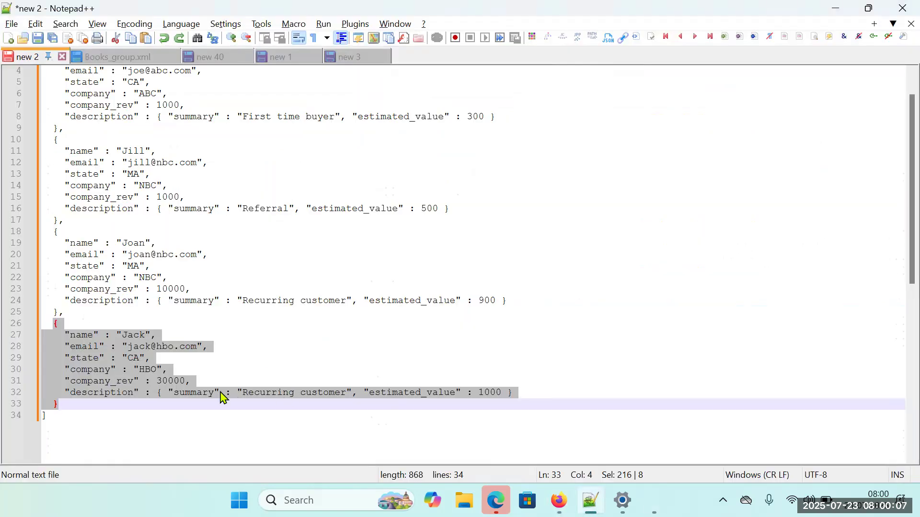
double_click(194, 393)
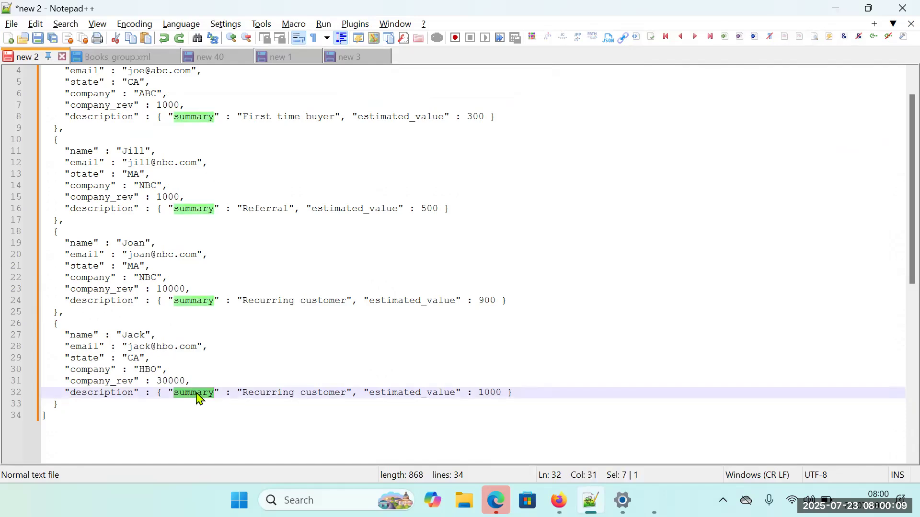
key("ctrl+c")
key("alt+Tab")
key("ctrl+v")
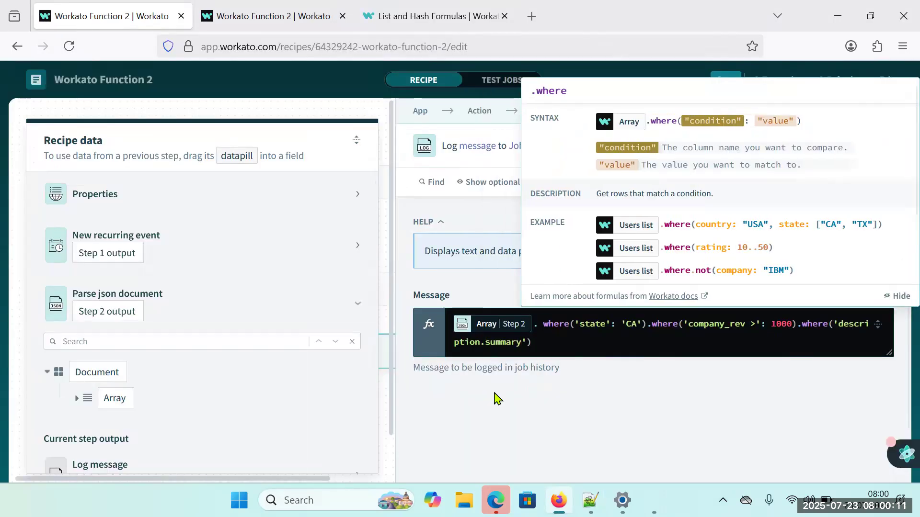
Set the 'description.summary' condition's value to 'Recurring customer', copying the text from the sample JSON in Notepad++ into the Workato formula.
type(":")
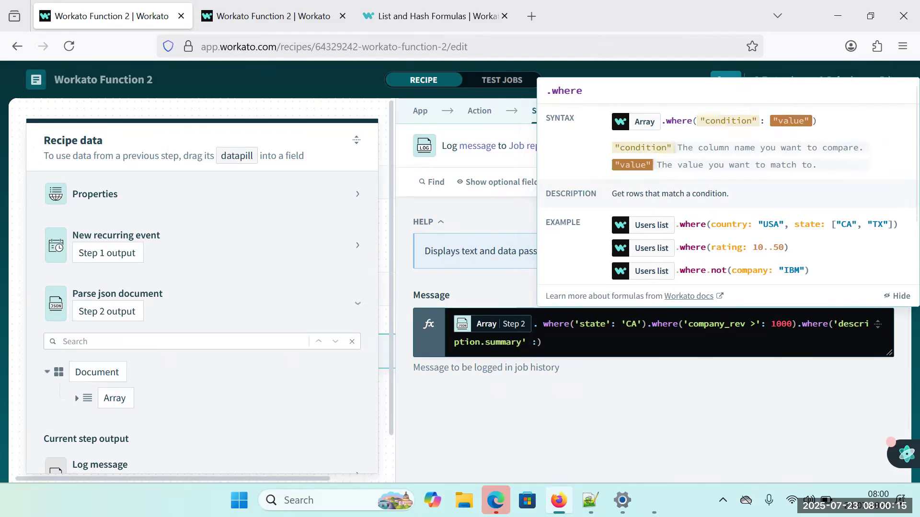
key("Left")
key("BackSpace")
key("Right")
left_click(590, 500)
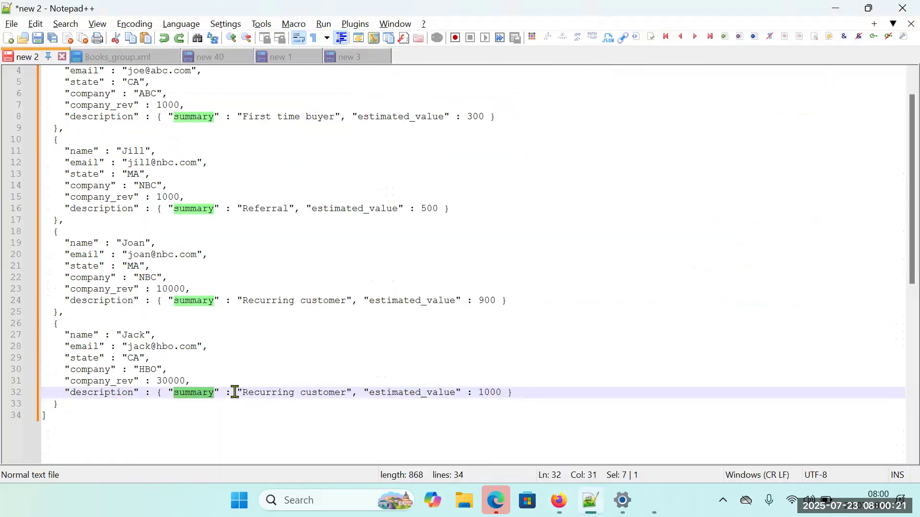
left_click_drag(245, 396, 347, 392)
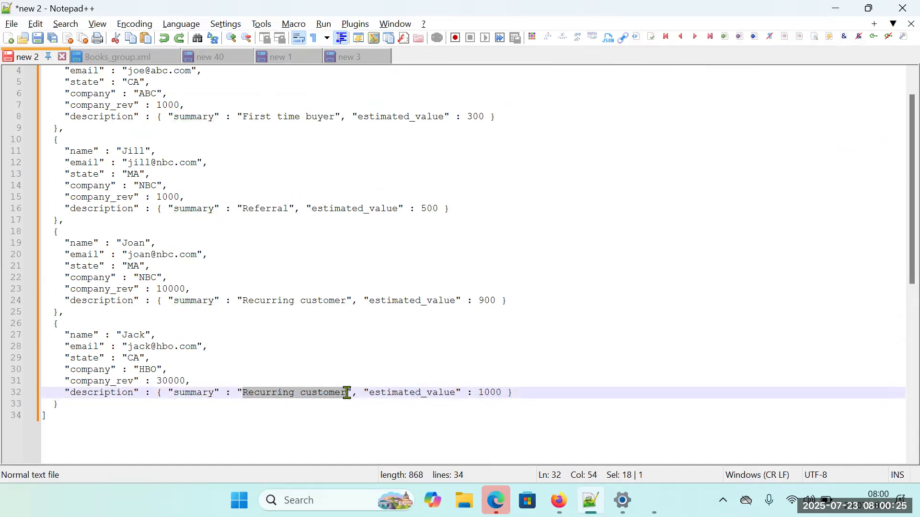
key("alt+Tab")
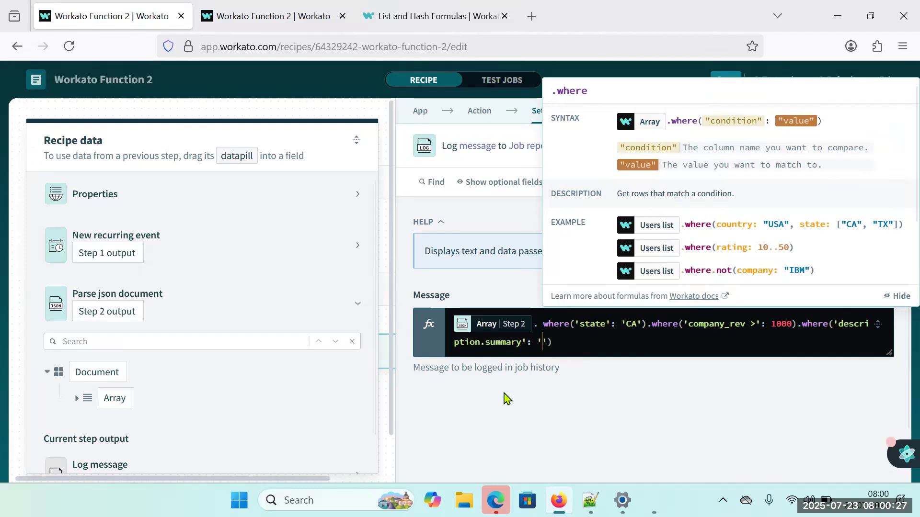
type("'")
key("ctrl+v")
type("'")
left_click(656, 348)
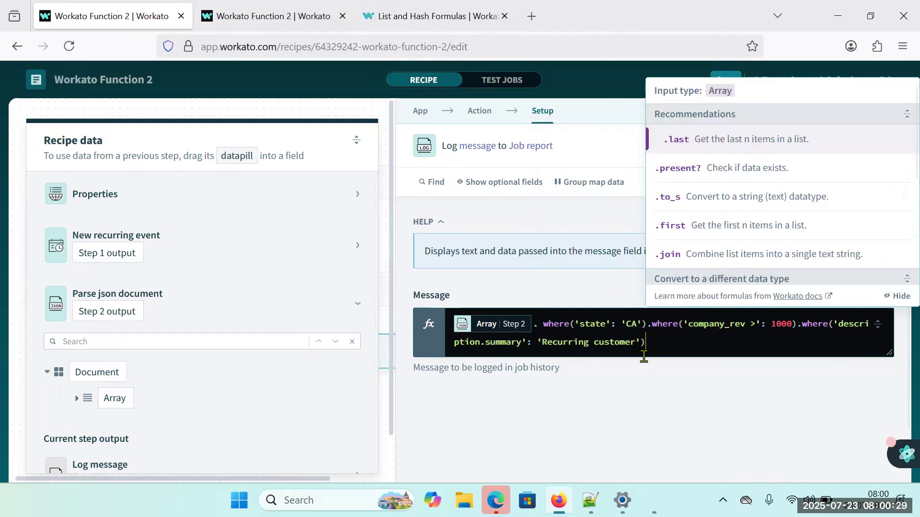
Save and test the recipe with its three chained where conditions, and highlight the record list in the expanded Log message output.
left_click(606, 410)
left_click(725, 80)
left_click(781, 80)
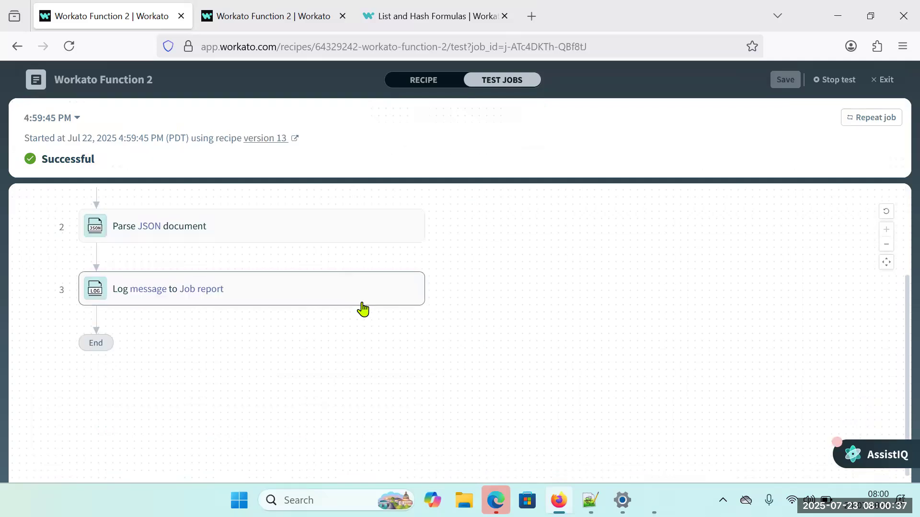
left_click(282, 300)
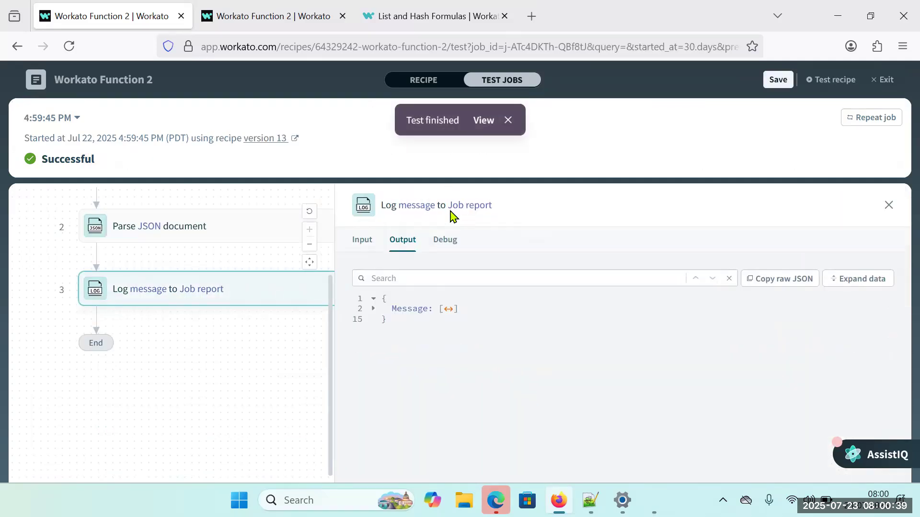
left_click(485, 121)
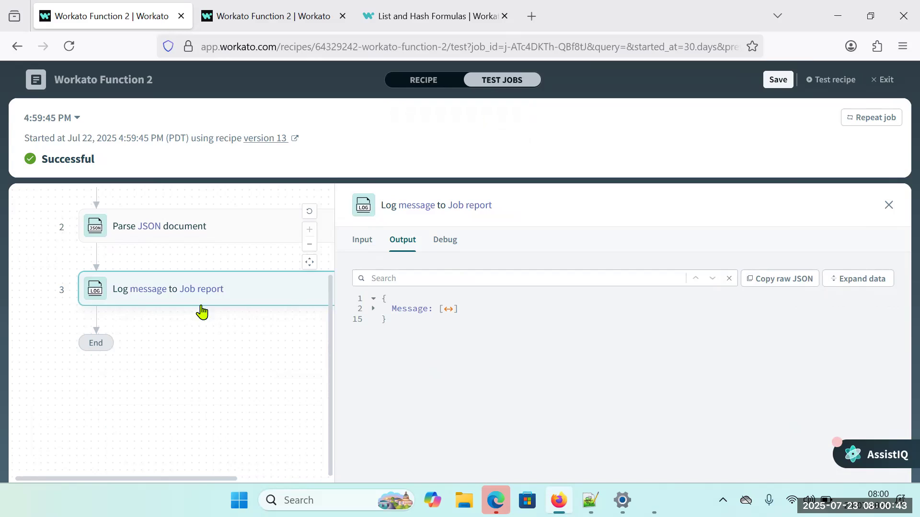
left_click(841, 288)
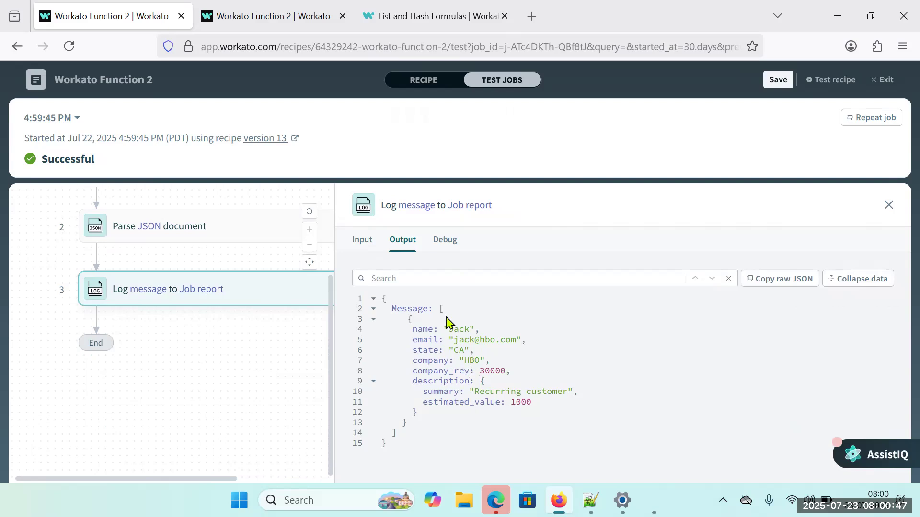
left_click_drag(437, 307, 413, 433)
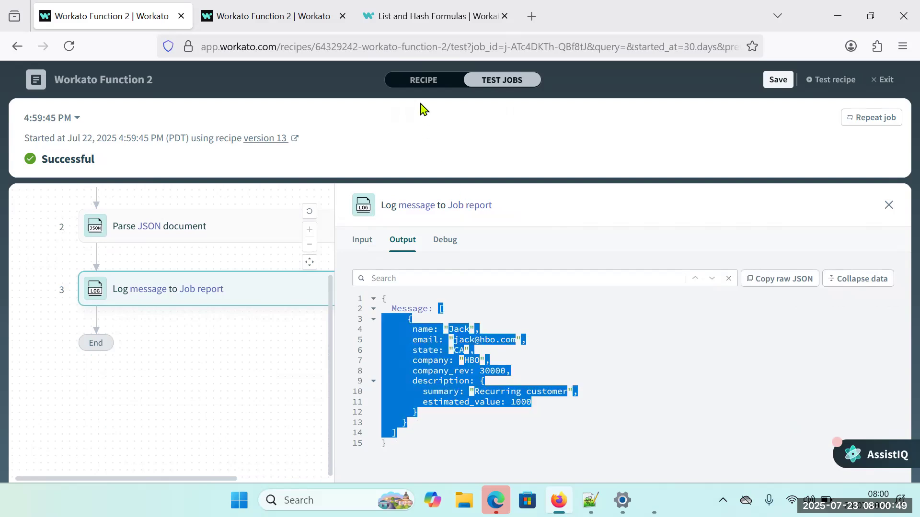
Return to the recipe's Message formula and append .first without parentheses after the third where condition.
left_click(431, 83)
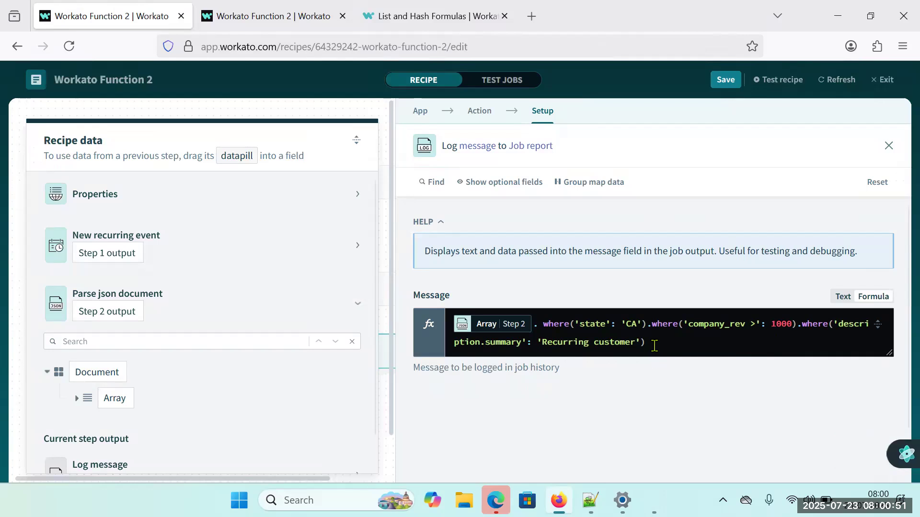
left_click(654, 345)
type(".fir")
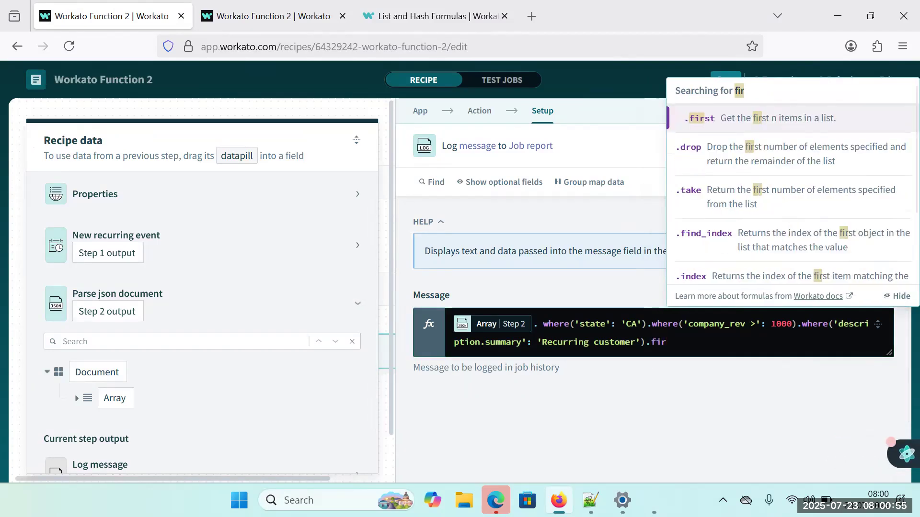
key("Return")
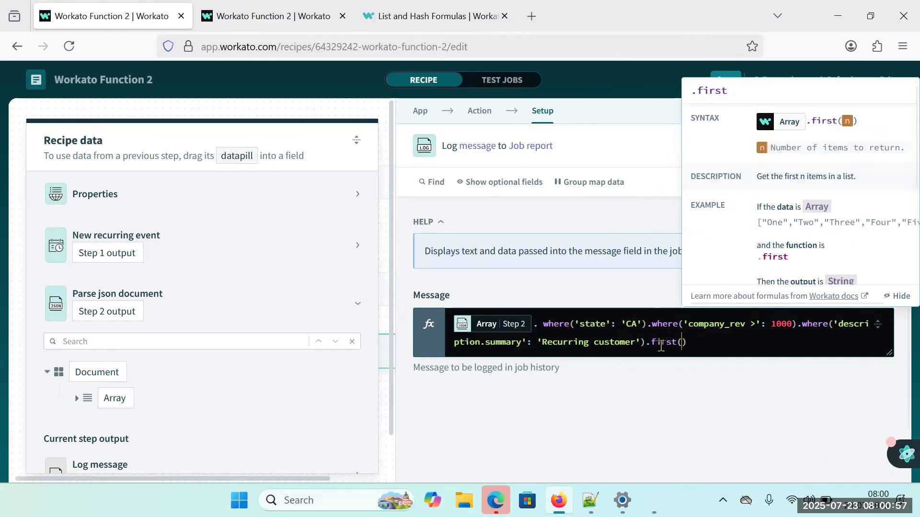
key("BackSpace")
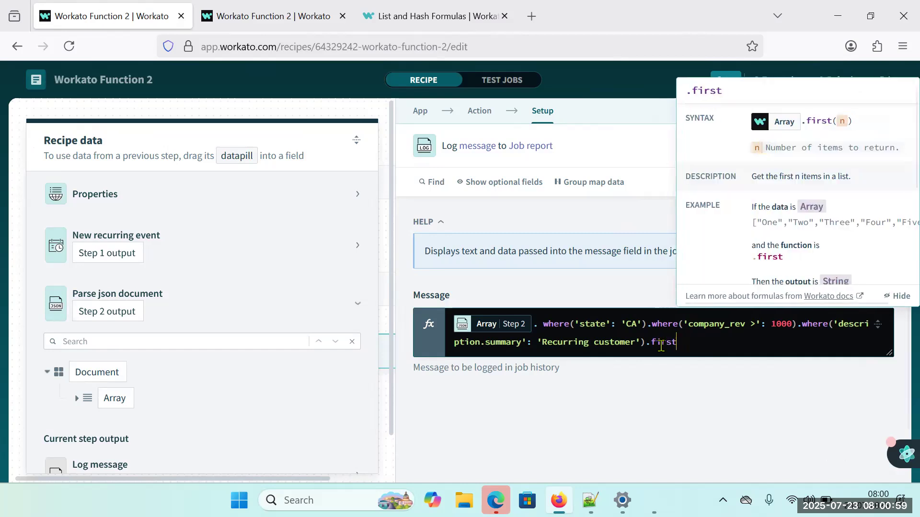
Save and test the recipe with .first, and highlight the single record in the expanded Log message output.
left_click(745, 402)
left_click(725, 79)
left_click(777, 81)
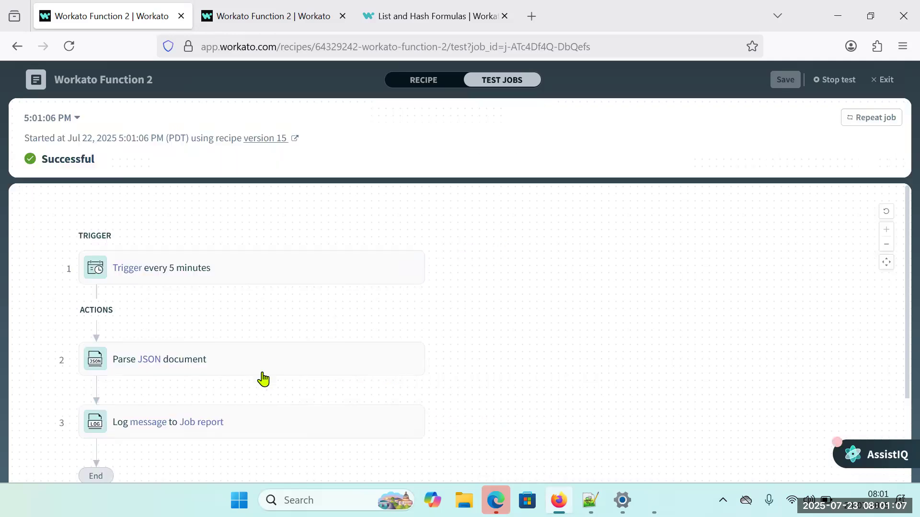
left_click(257, 423)
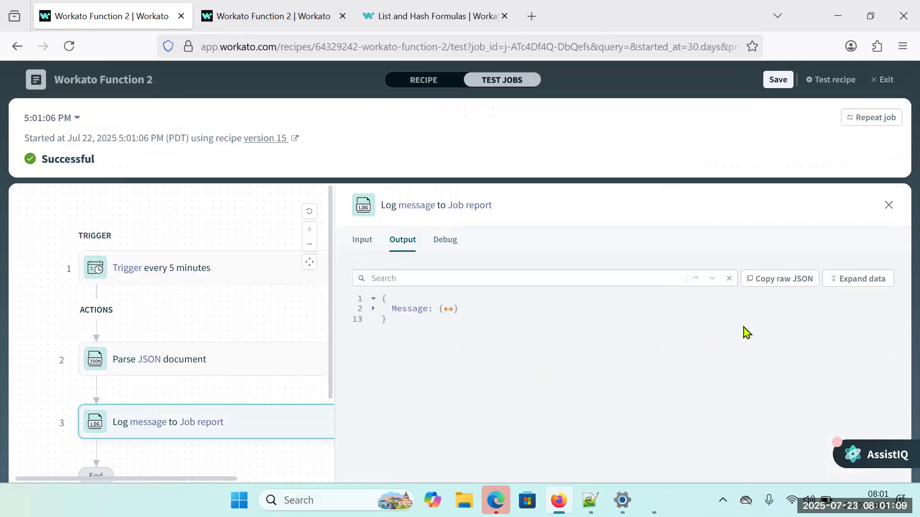
left_click(876, 282)
left_click_drag(441, 308, 409, 413)
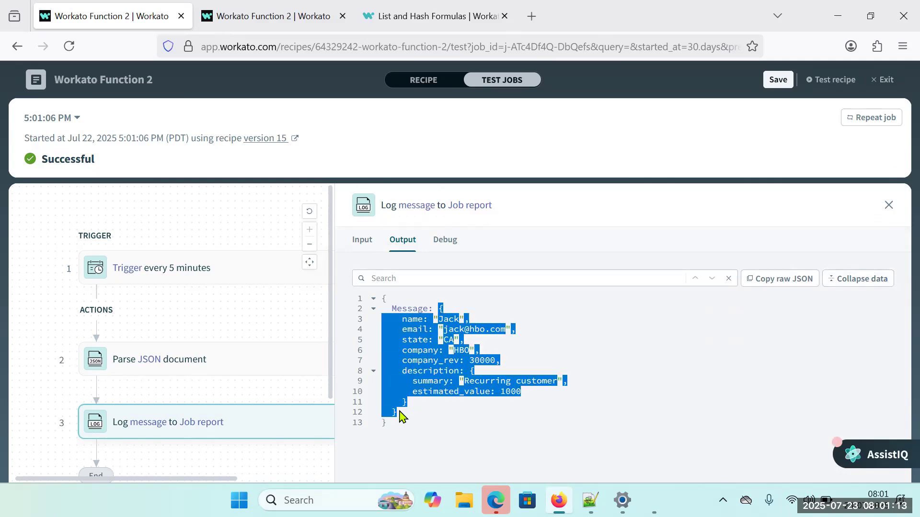
Return to the recipe's Message formula and chain a pluck formula after .first.
left_click(422, 80)
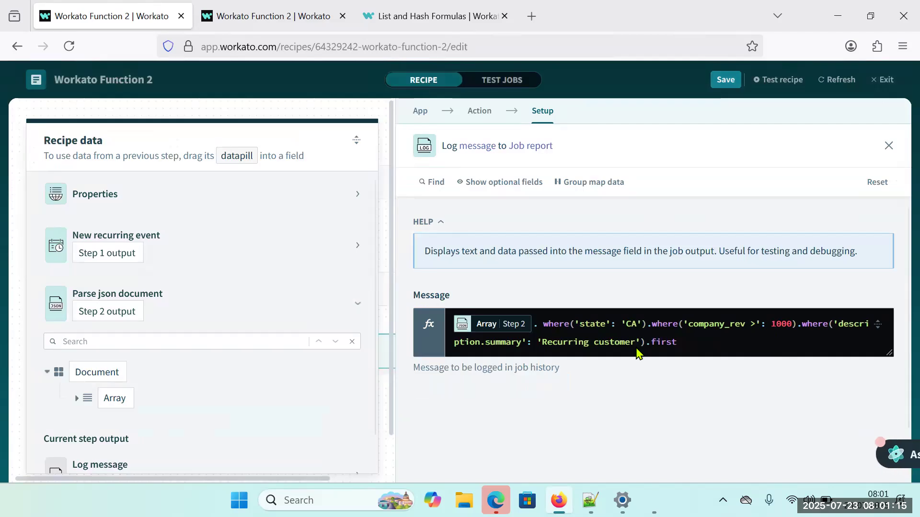
left_click(705, 342)
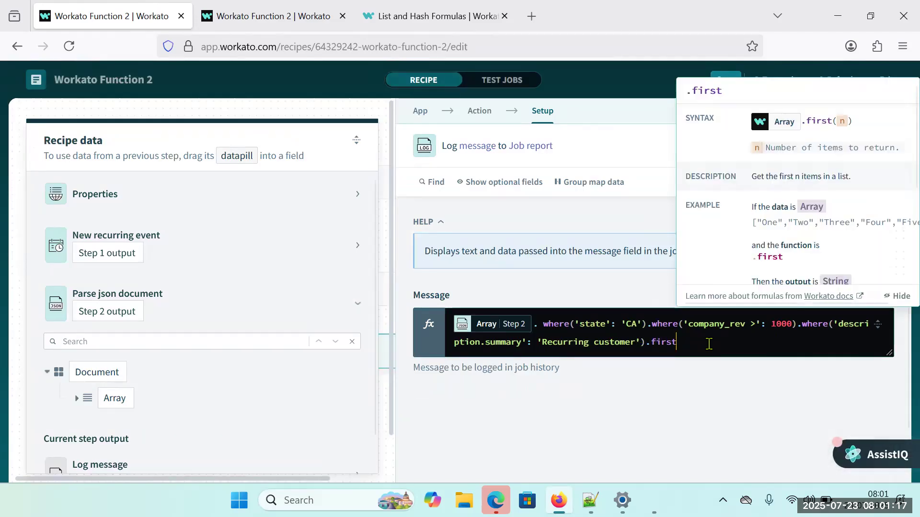
type(".pl")
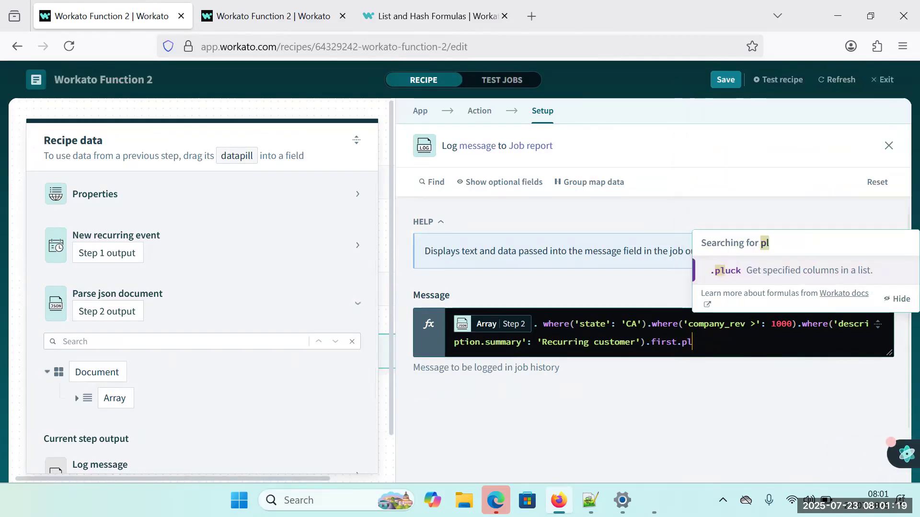
key("Return")
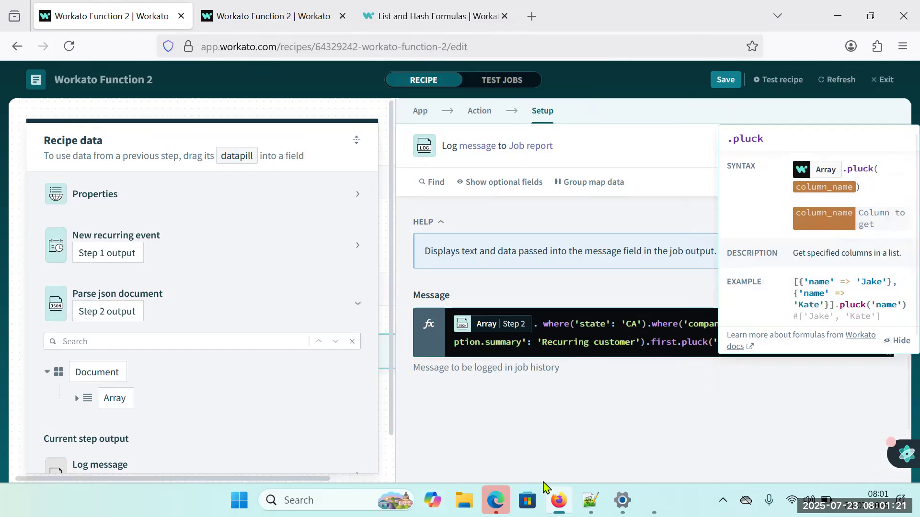
Copy the key email from the sample JSON in Notepad++ and make it the pluck argument in Workato, giving pluck('email').
left_click(590, 500)
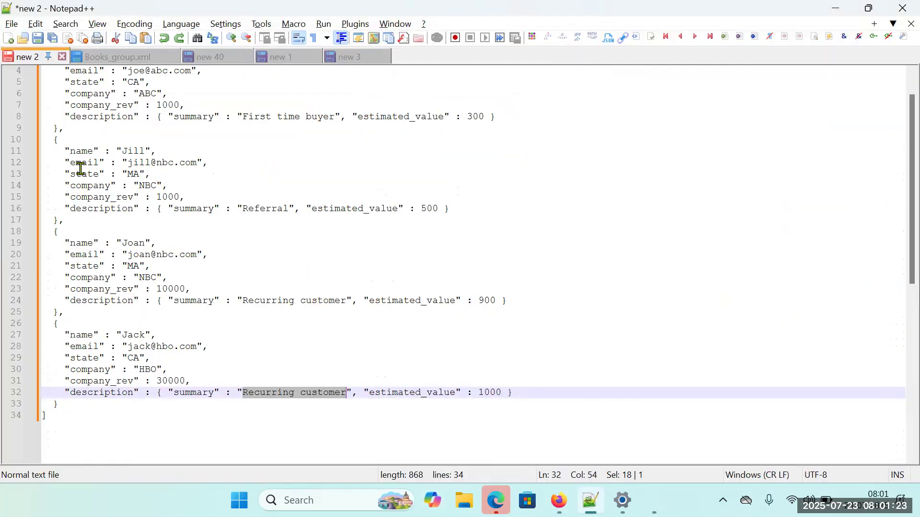
double_click(76, 152)
double_click(78, 163)
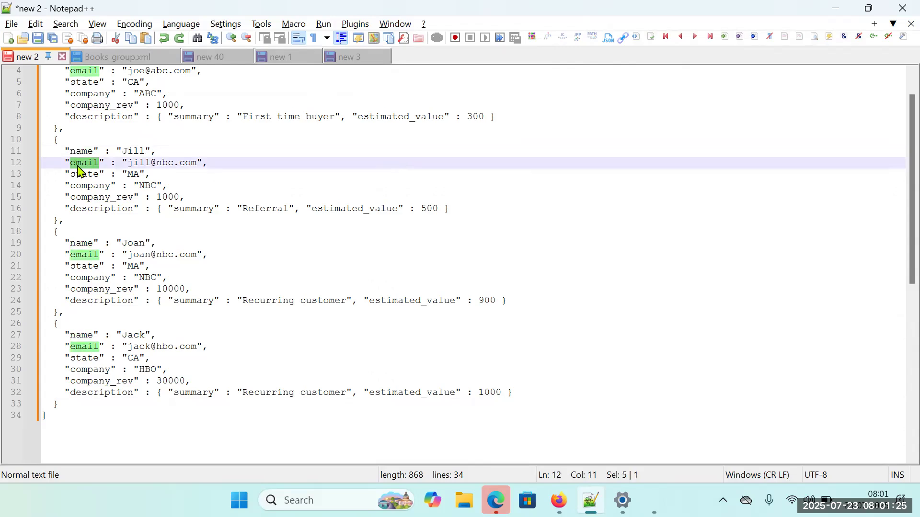
key("alt+Tab")
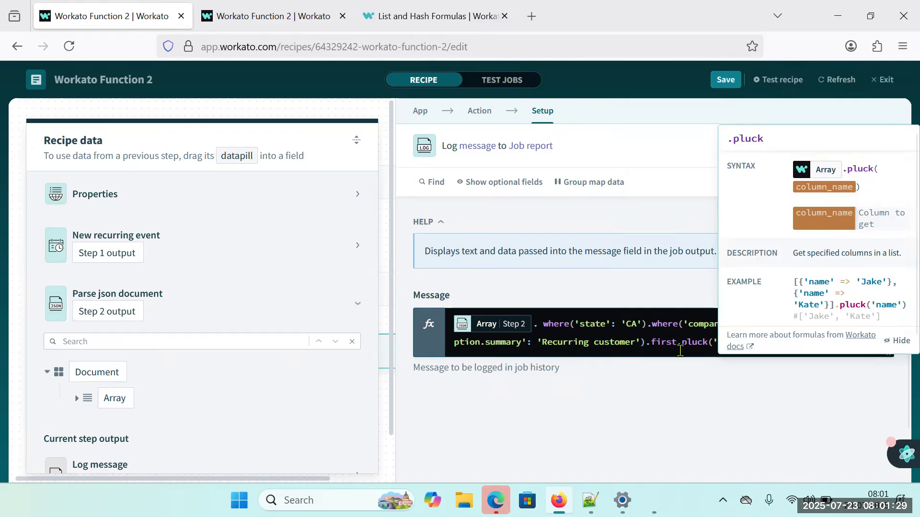
left_click(654, 340)
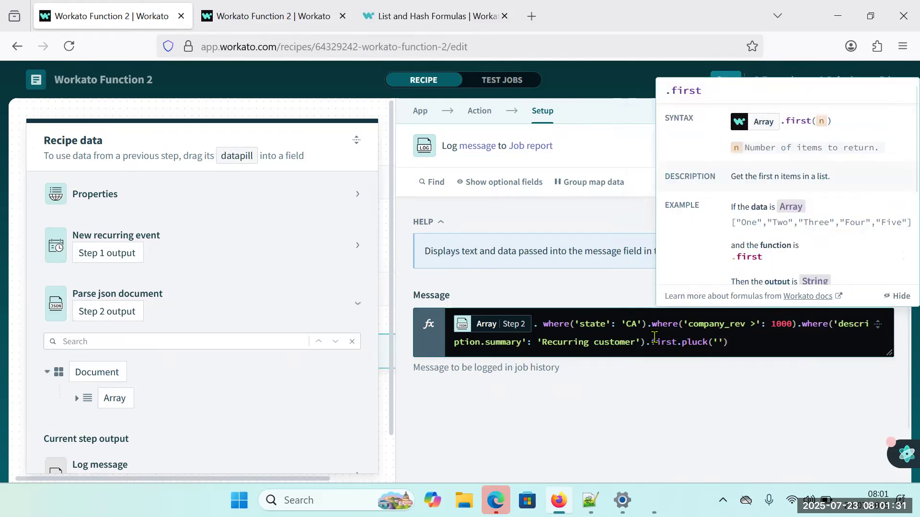
key("Right")
key("Right")
key("Right")
key("Right")
key("Right")
key("Right")
key("Right")
key("Right")
key("Right")
key("Right")
key("Right")
key("Right")
key("Right")
key("Right")
key("Right")
key("Right")
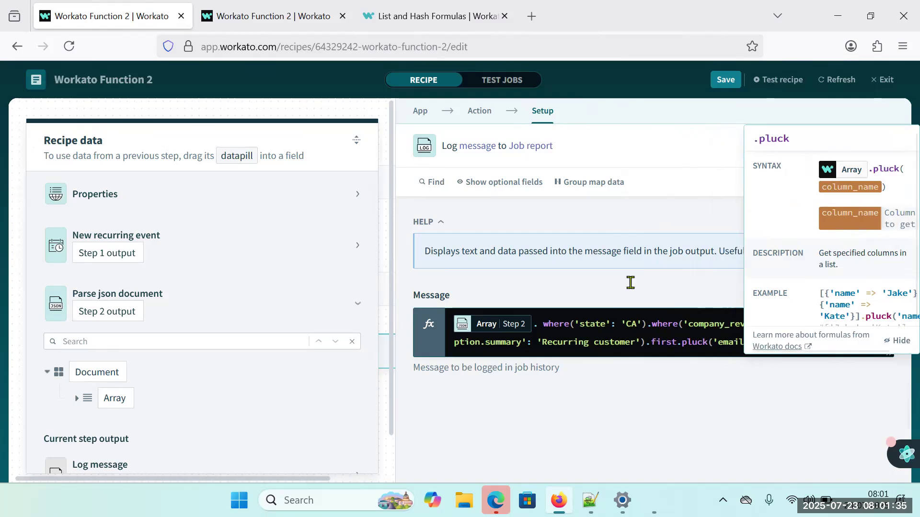
Save and test the recipe with first.pluck('email'), and examine the Log message step's error text.
left_click(713, 416)
left_click(728, 83)
left_click(784, 81)
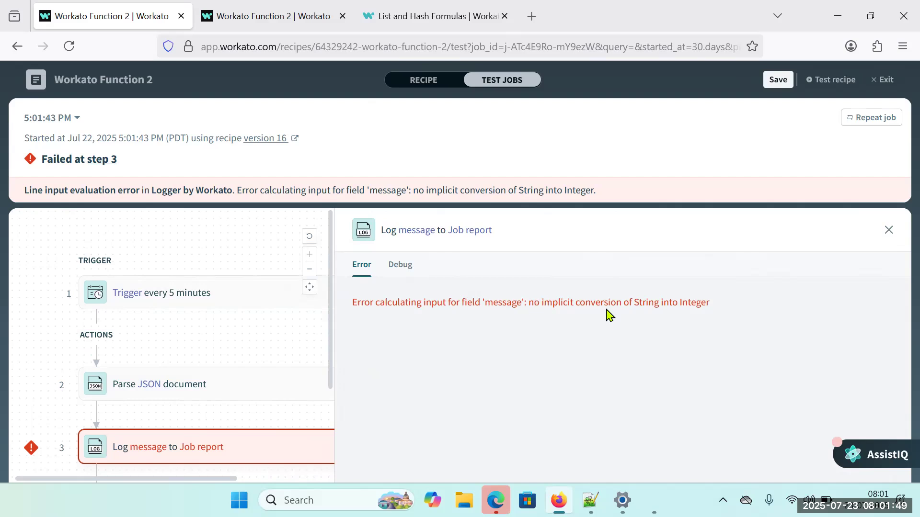
left_click_drag(637, 301, 707, 304)
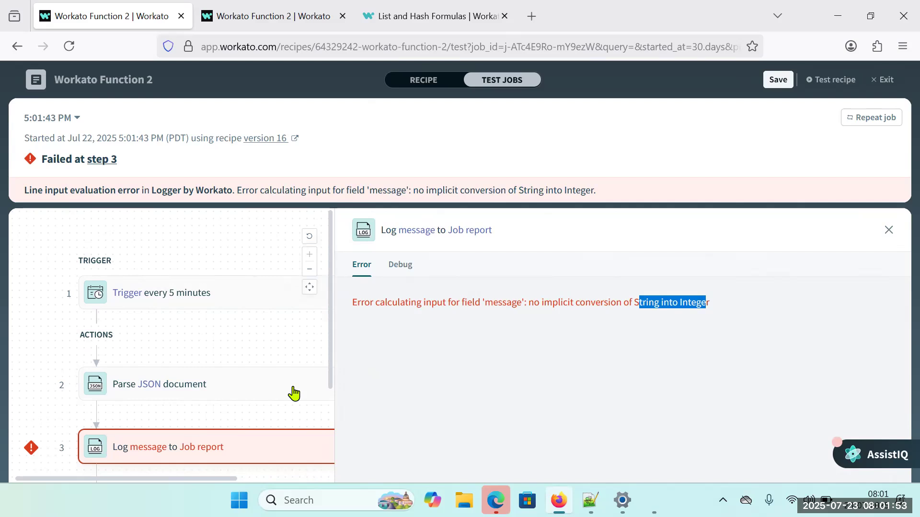
left_click(357, 408)
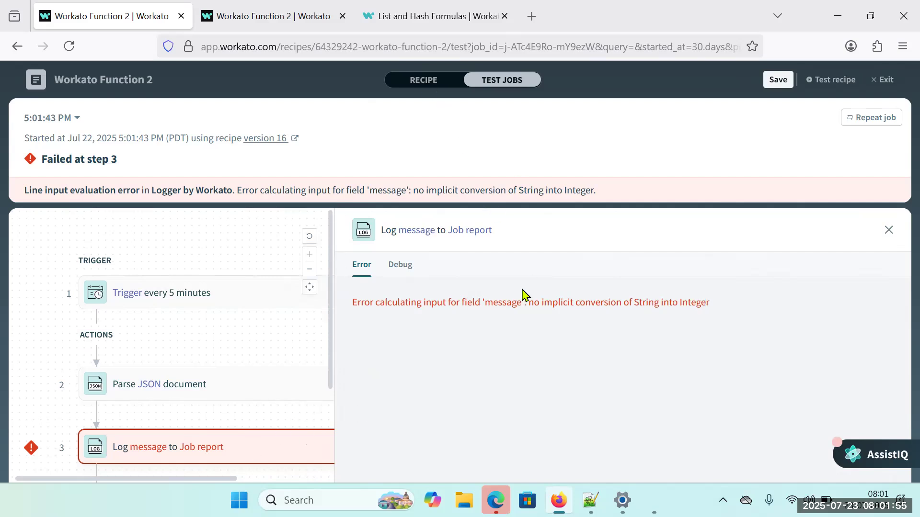
Return to the Message formula and remove first. so that pluck('email') directly follows the third where condition.
left_click(421, 82)
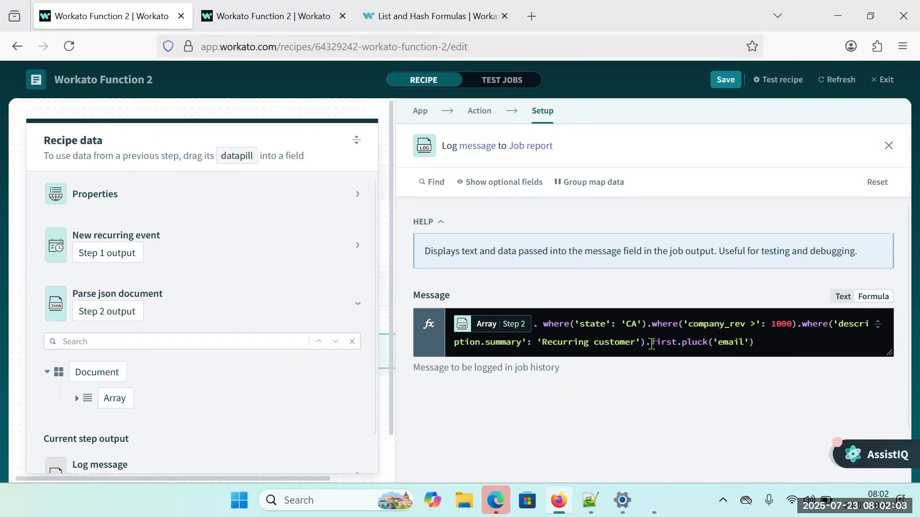
left_click_drag(651, 344, 684, 344)
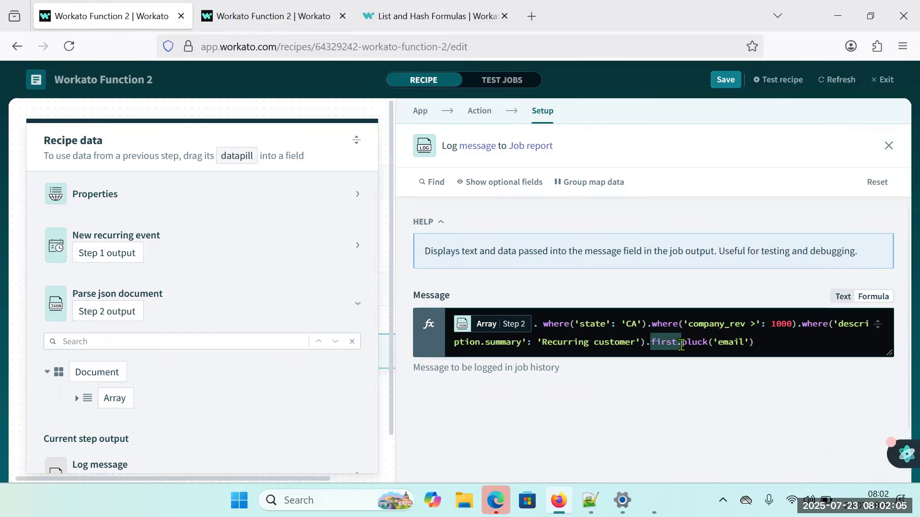
key("BackSpace")
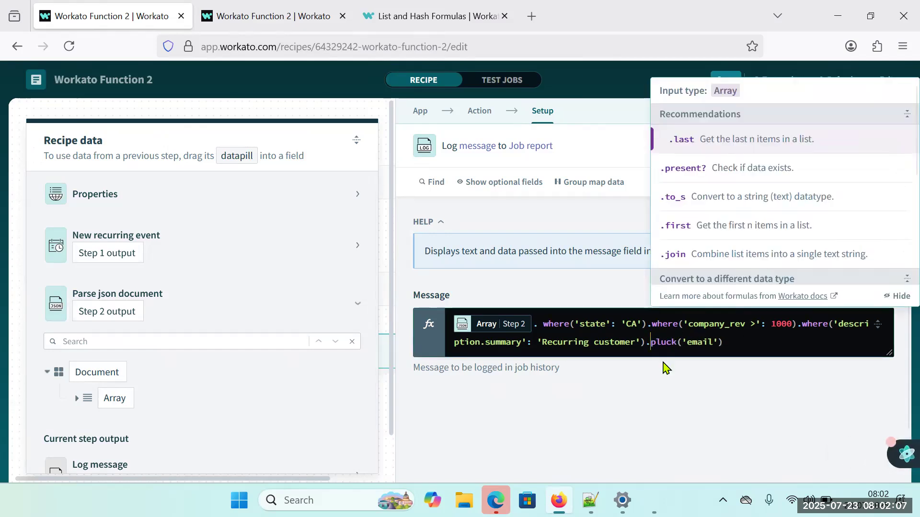
Save and test the recipe with pluck('email') alone, and highlight the email list in the expanded Log message output.
left_click(646, 387)
left_click(725, 80)
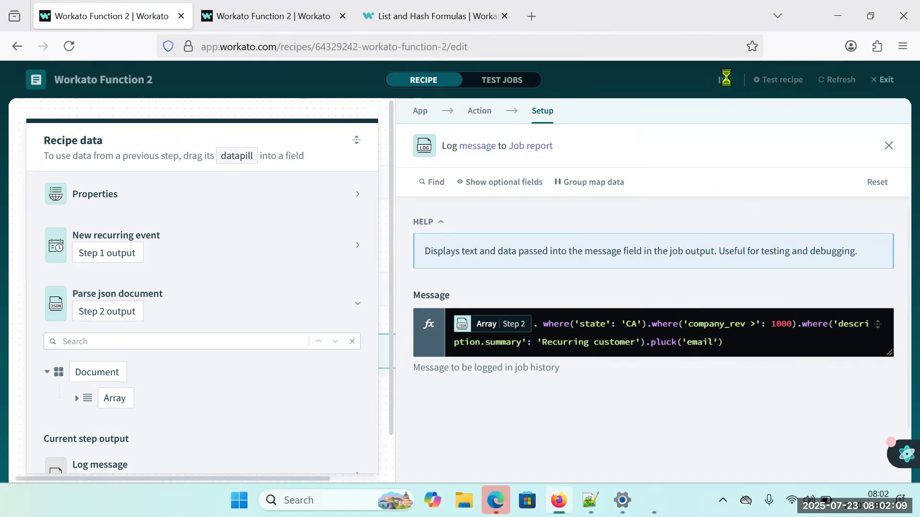
left_click(779, 80)
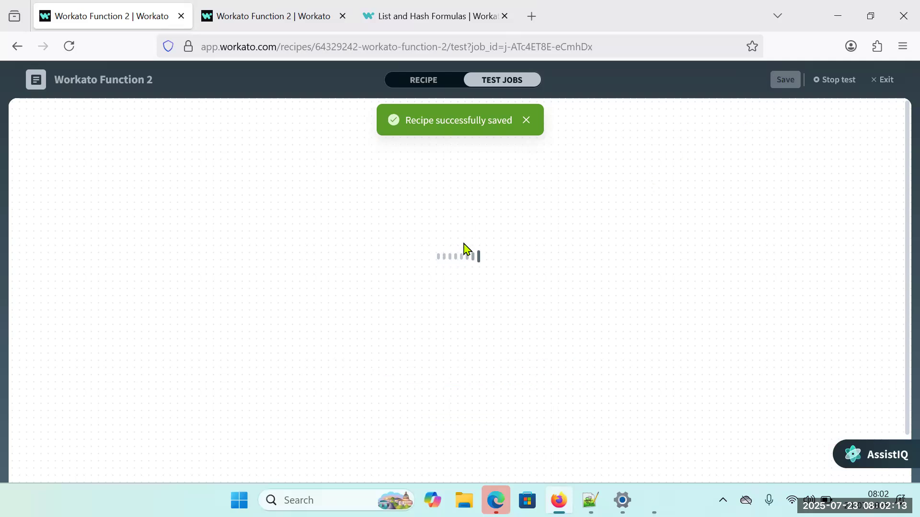
scroll(414, 314, "down", 2)
left_click(292, 322)
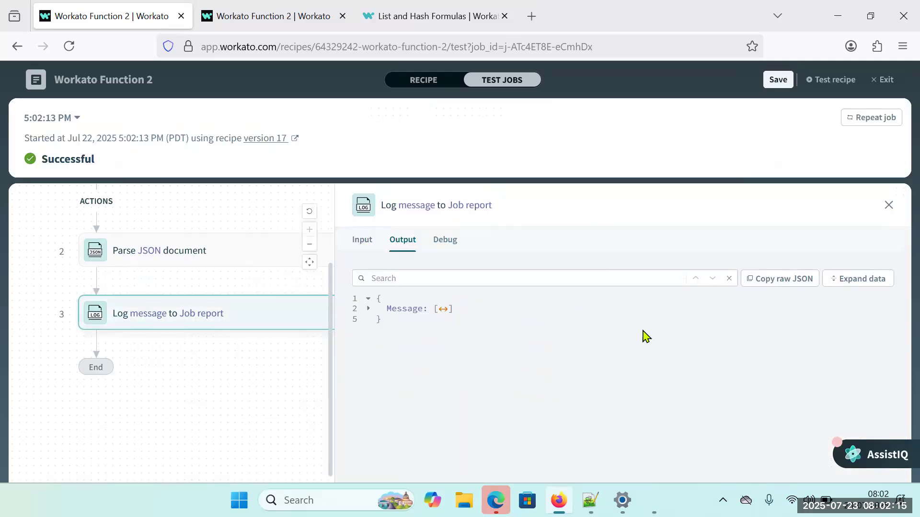
left_click(837, 284)
left_click_drag(431, 313, 474, 329)
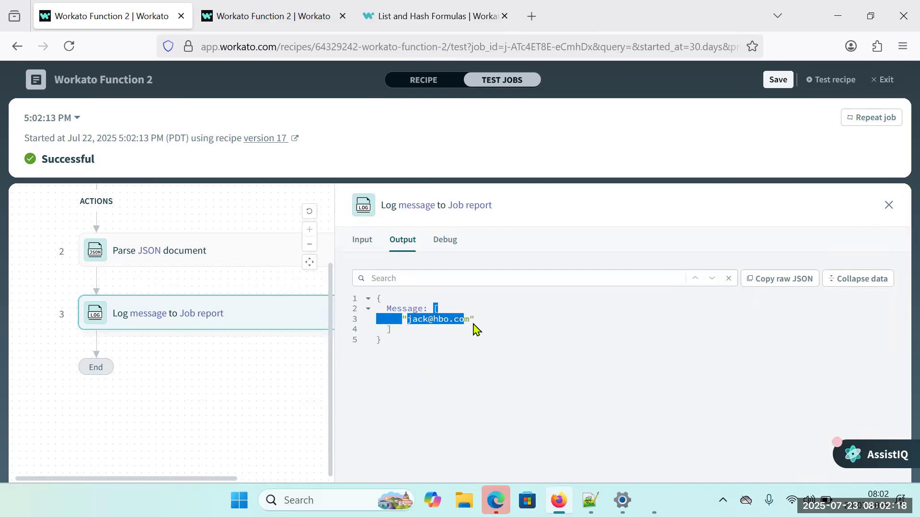
Return to the recipe's Message formula and review pluck('email') and the 'state': 'CA' condition by highlighting them.
left_click(423, 84)
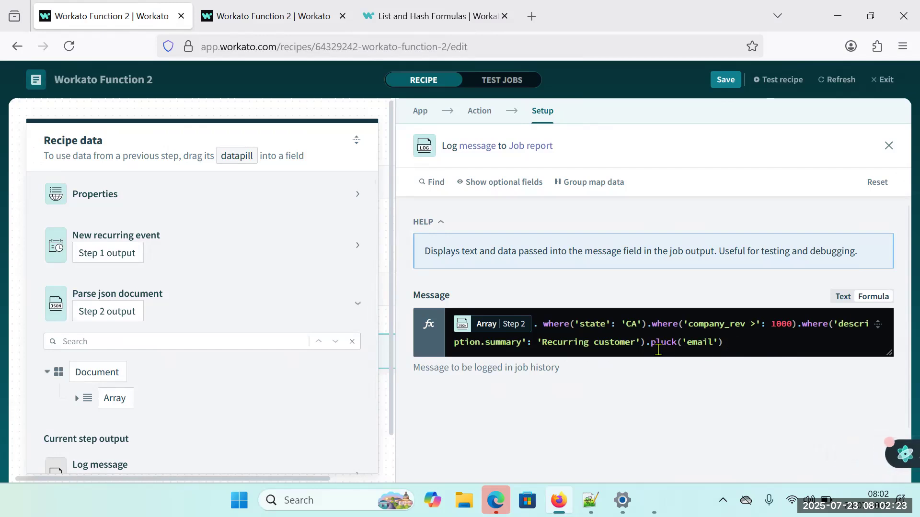
left_click_drag(648, 343, 732, 343)
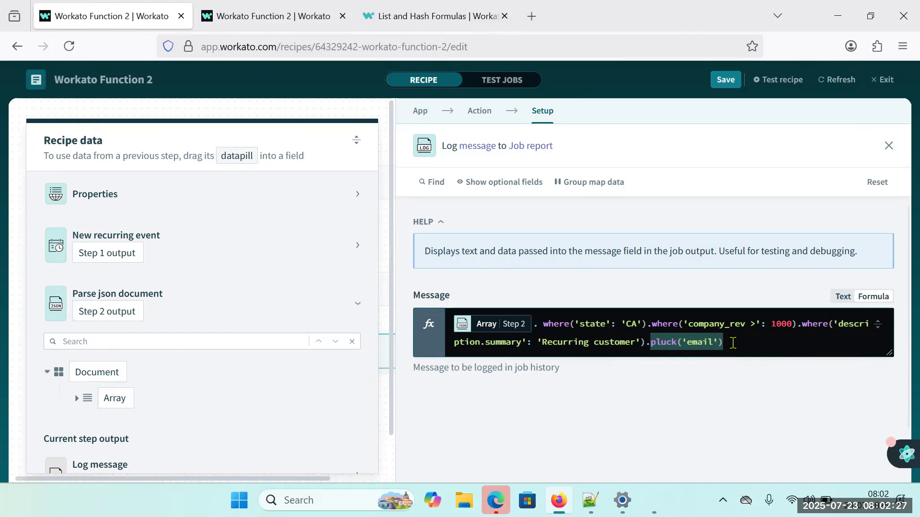
left_click_drag(585, 324, 634, 326)
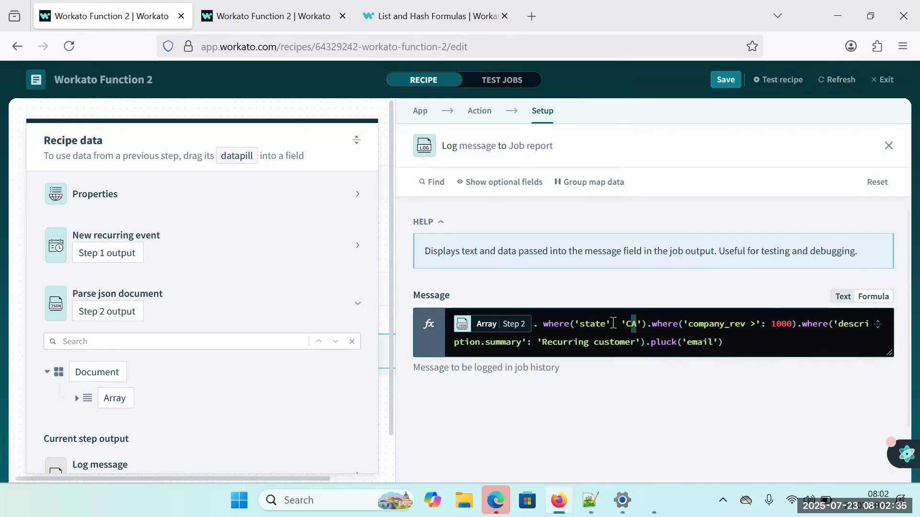
left_click(612, 323)
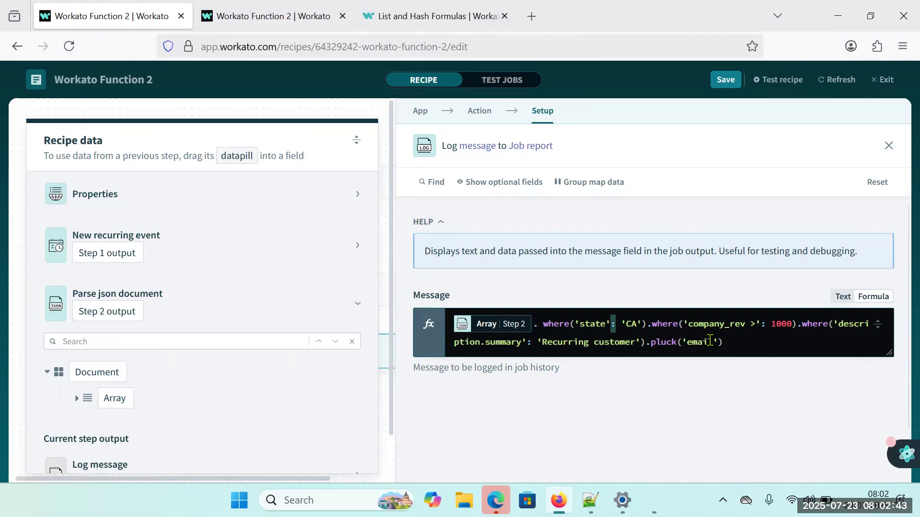
Highlight the 'state': 'CA' and 'company_rev >': 1000 conditions in the Message formula.
left_click(752, 323)
left_click_drag(795, 326, 581, 322)
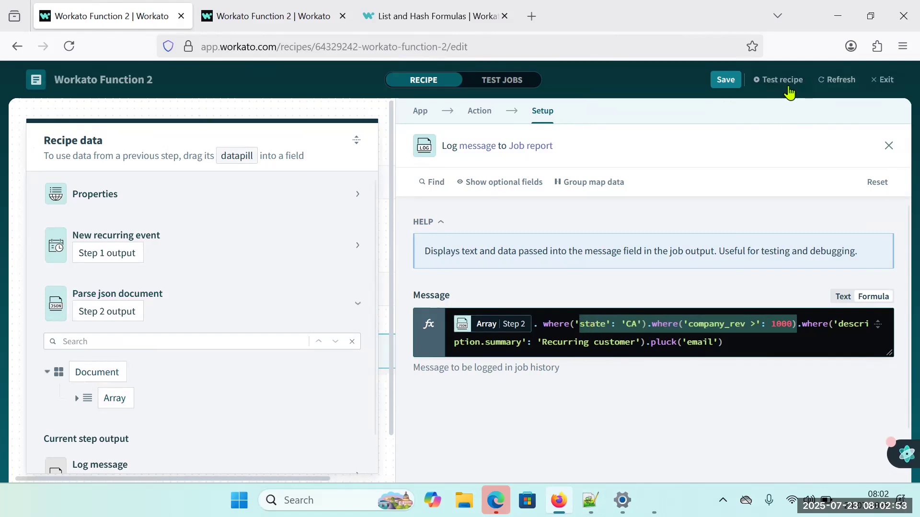
Exit the Workato Function 2 recipe and open Generate unique genrs from the Workato Functions project for editing.
left_click(872, 80)
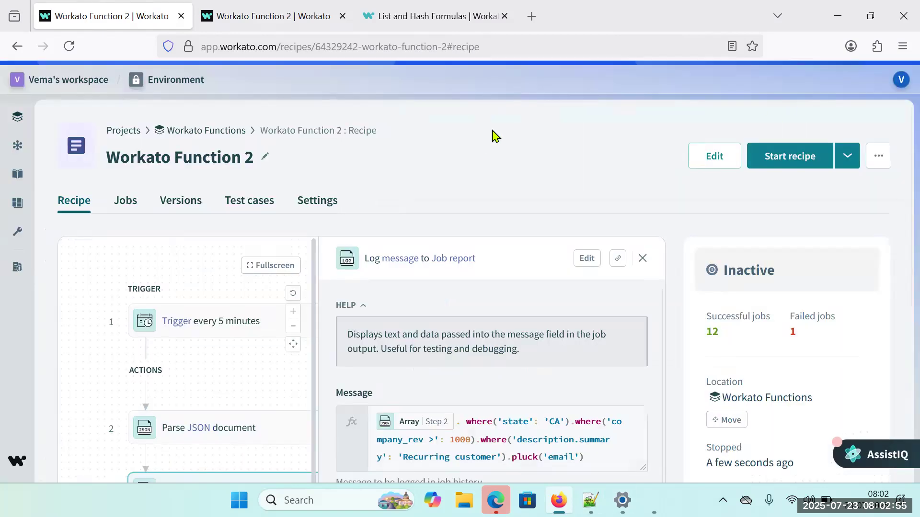
left_click(230, 131)
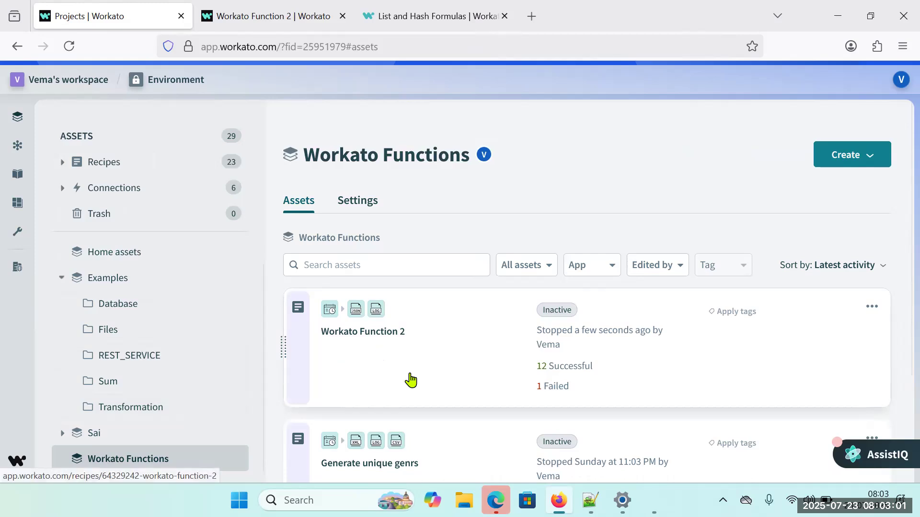
scroll(368, 396, "down", 2)
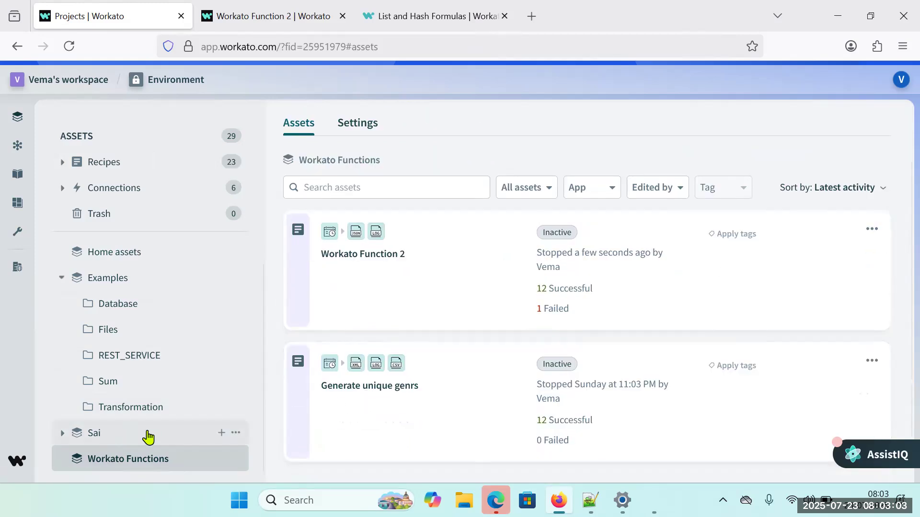
left_click(336, 386)
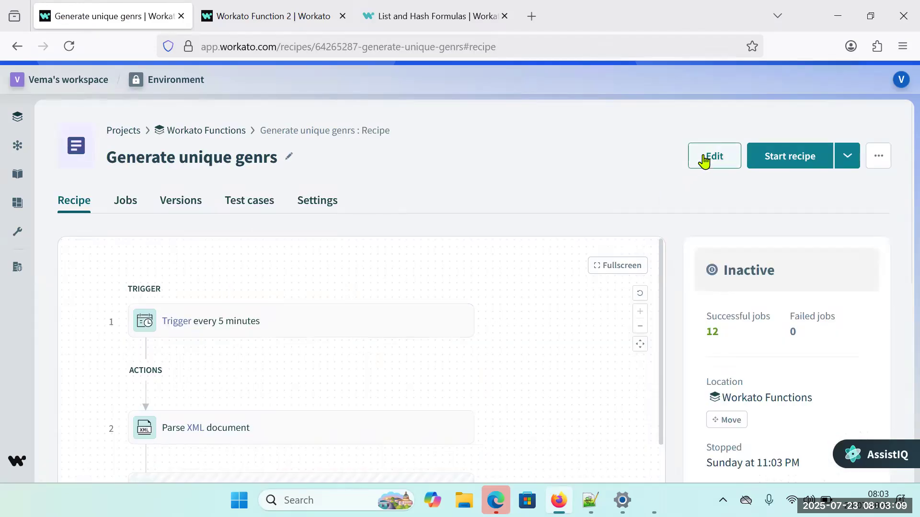
left_click(703, 158)
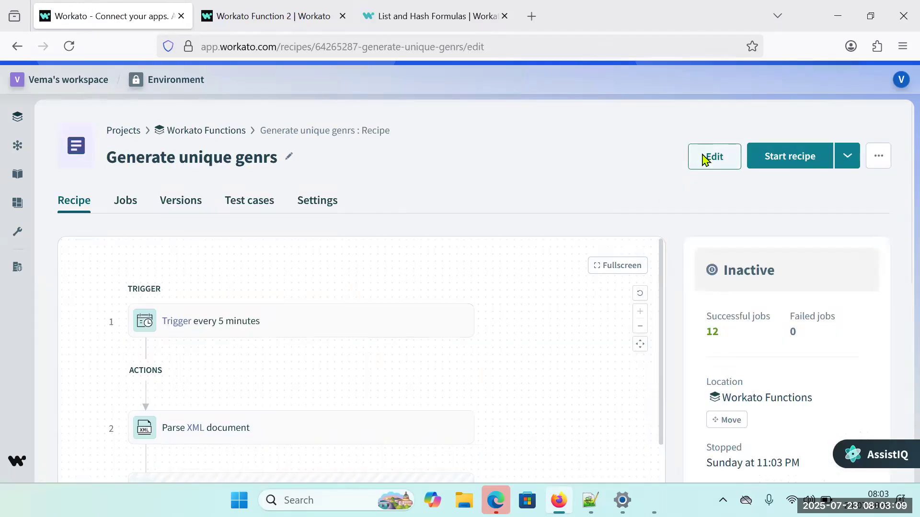
scroll(354, 300, "down", 6)
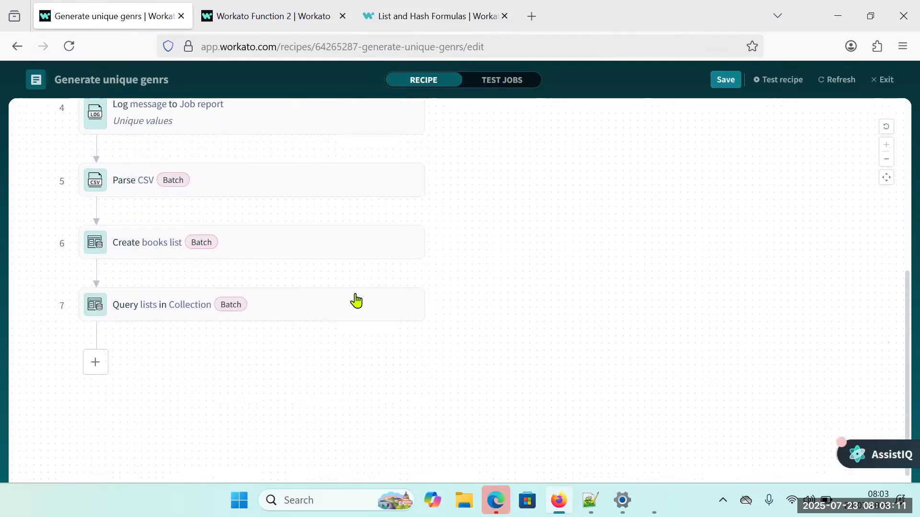
scroll(355, 300, "up", 6)
Test the Generate unique genrs recipe and examine the expanded Parse XML document output, highlighting the first Book entries.
left_click(764, 80)
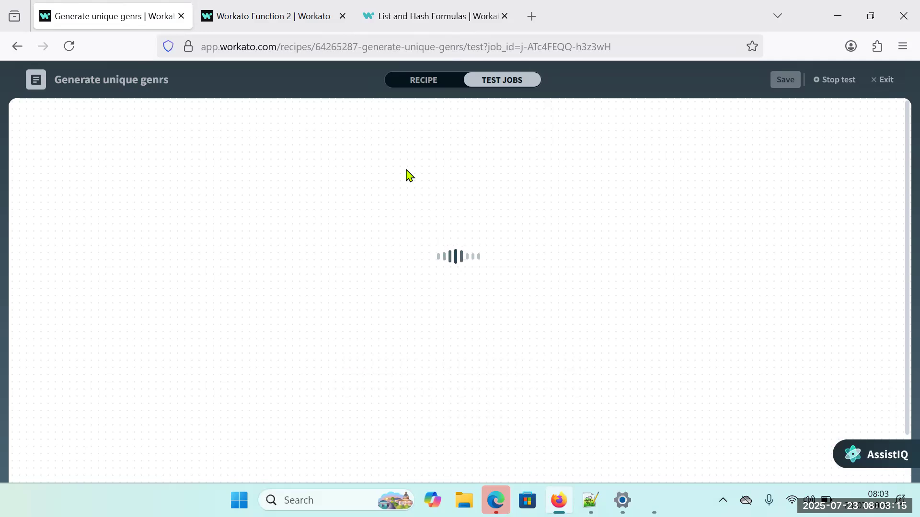
scroll(321, 326, "down", 2)
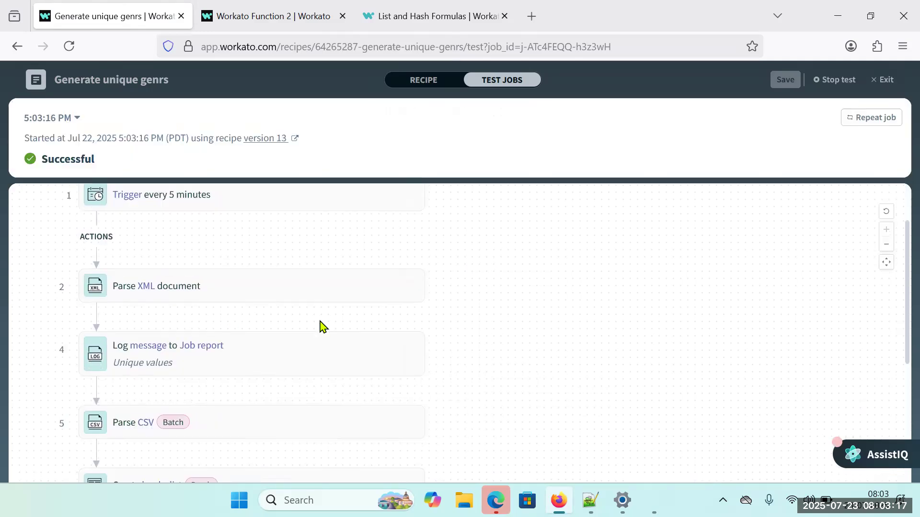
scroll(321, 326, "down", 2)
left_click(269, 220)
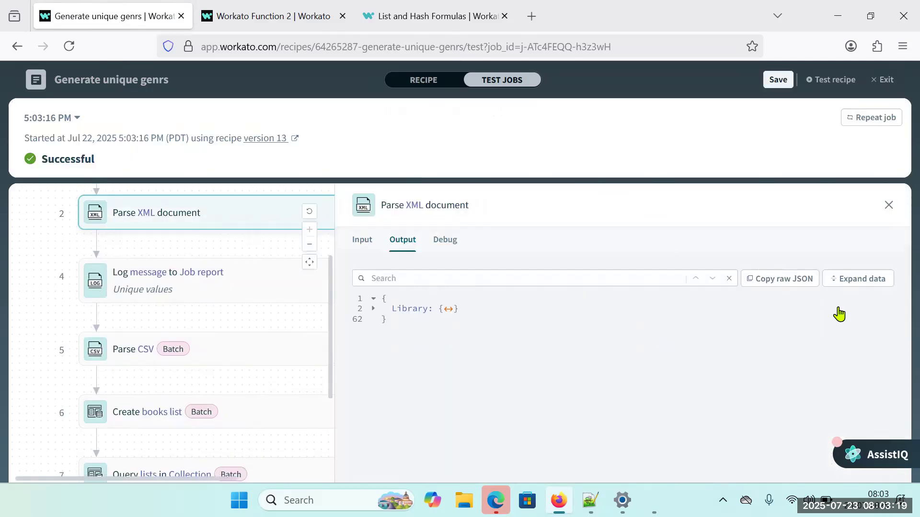
left_click(860, 280)
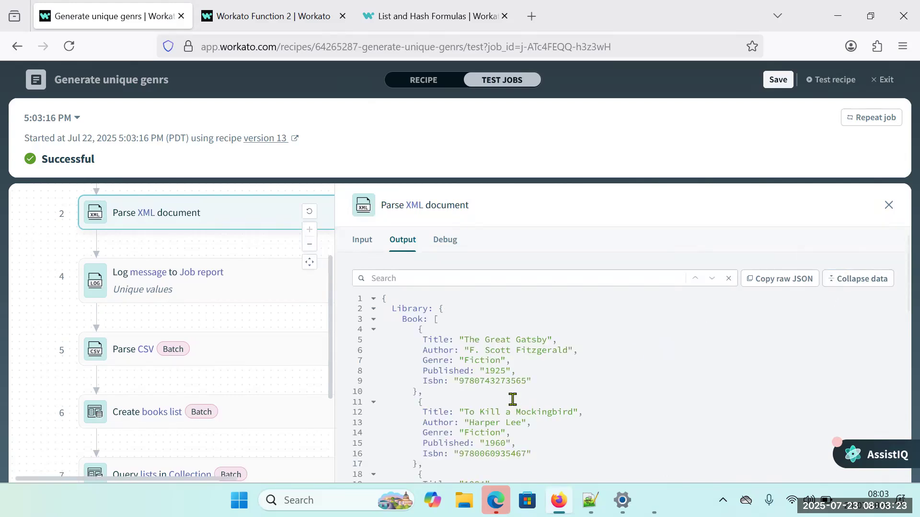
left_click_drag(402, 320, 441, 468)
scroll(459, 454, "down", 3)
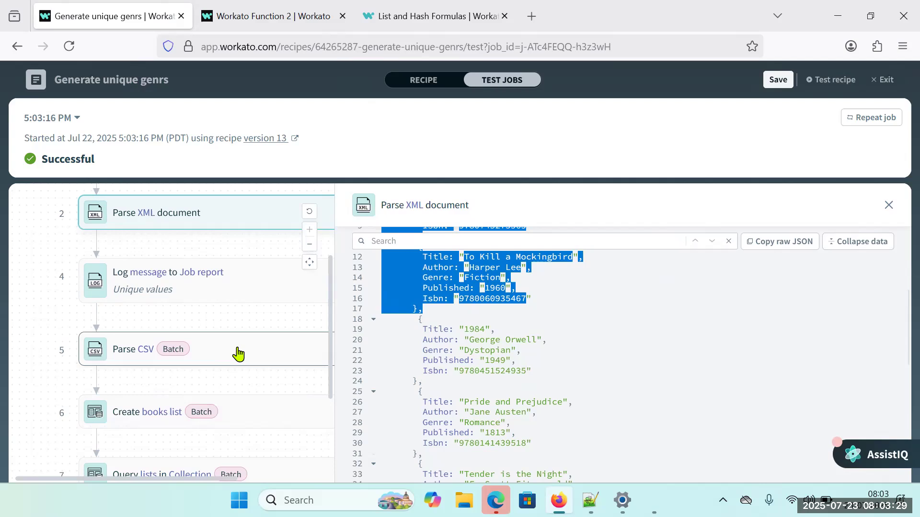
Examine the outputs of the Unique values Log message step and the Parse CSV step, with the CSV data expanded.
left_click(221, 287)
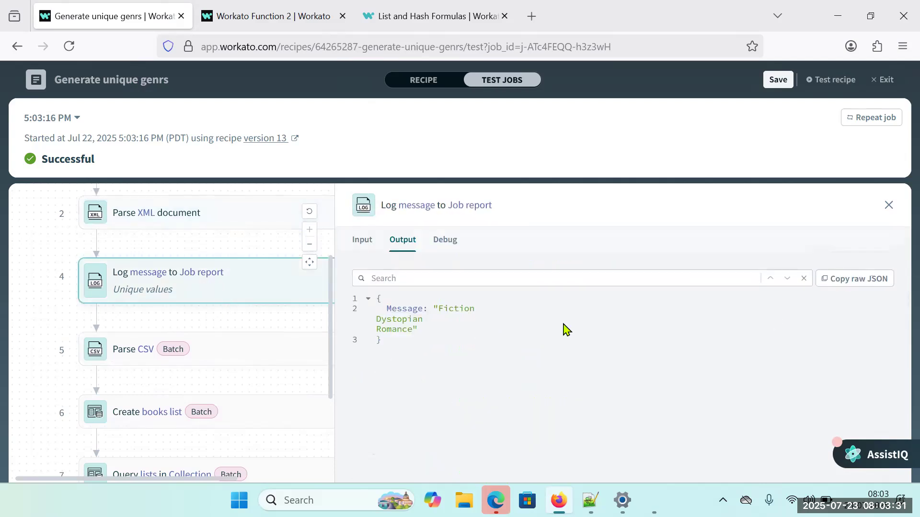
left_click_drag(411, 319, 273, 352)
left_click(273, 351)
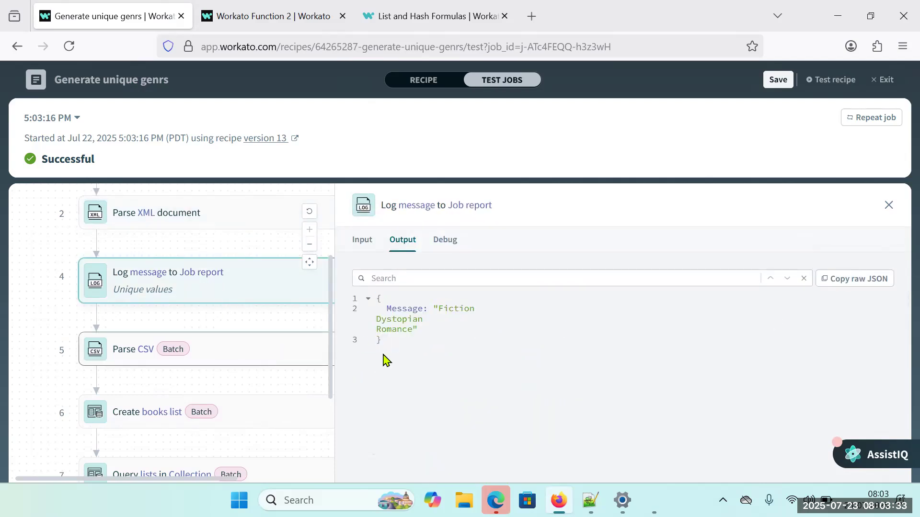
left_click(848, 282)
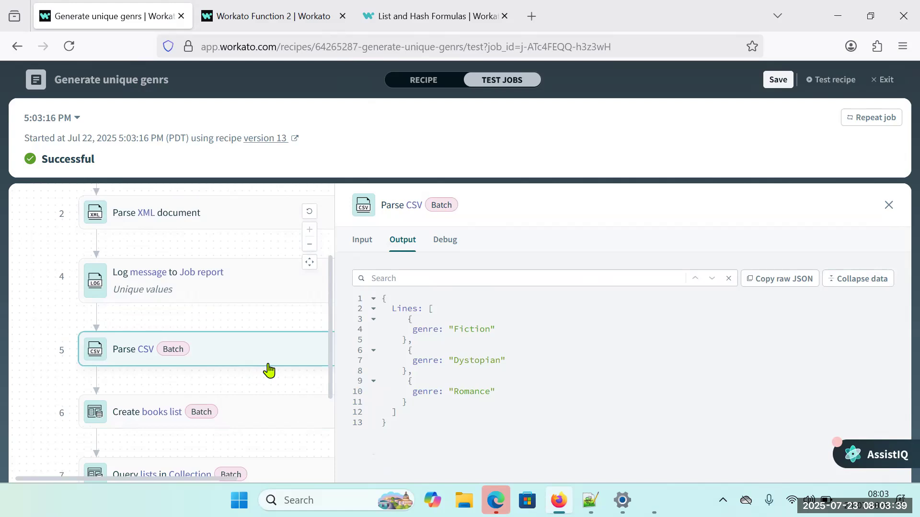
Examine the expanded outputs of the Create books list step and the Query lists in Collection step.
left_click(252, 412)
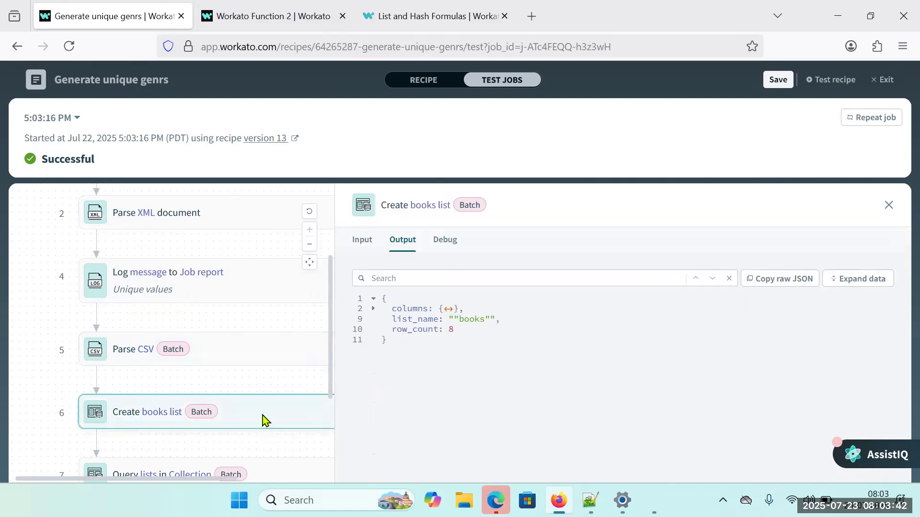
left_click(861, 281)
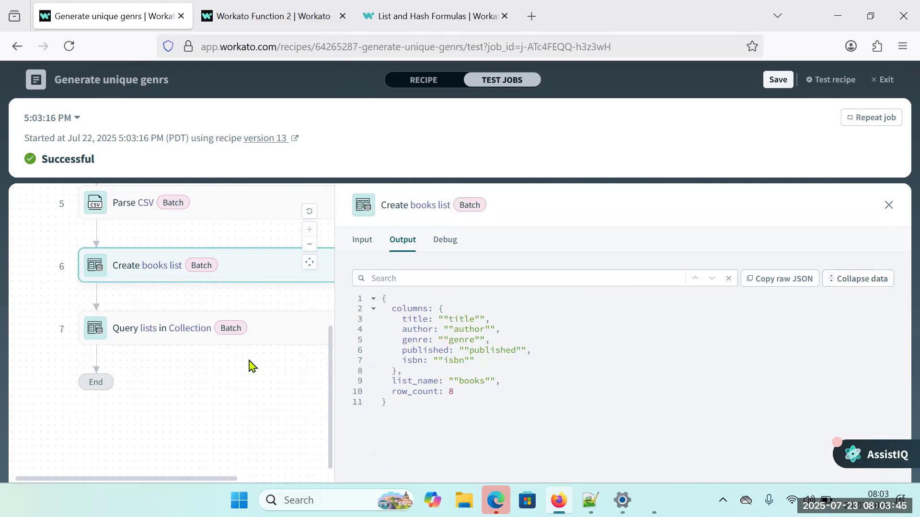
left_click(291, 337)
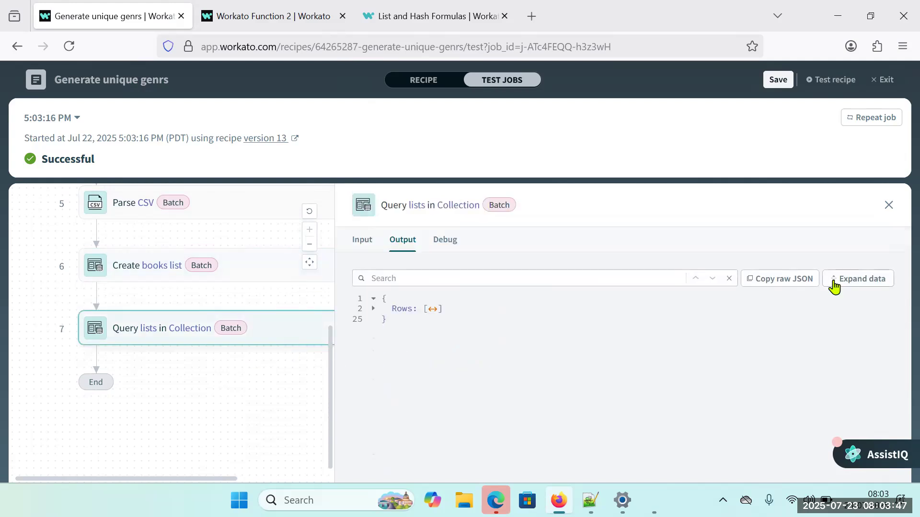
left_click(834, 286)
scroll(656, 365, "down", 2)
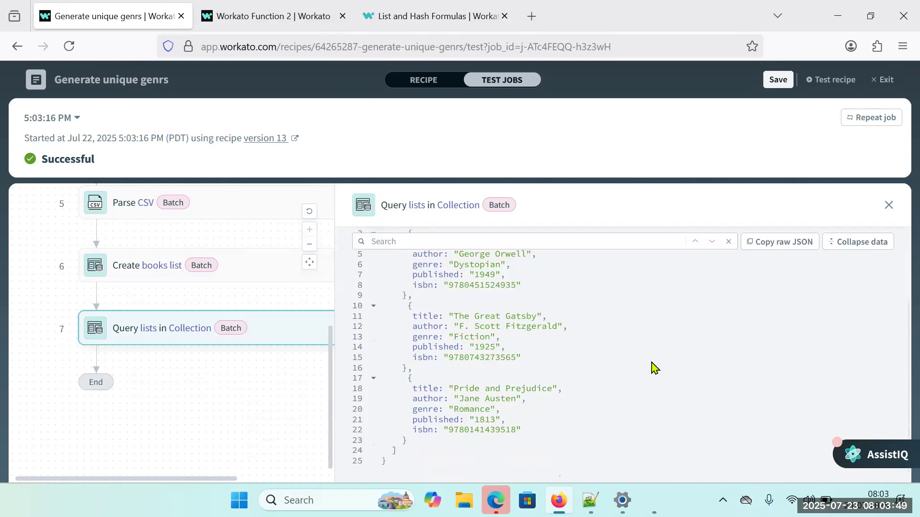
Return to the Unique values Log message output and highlight the genre names in its Message.
scroll(652, 367, "up", 2)
scroll(187, 297, "up", 3)
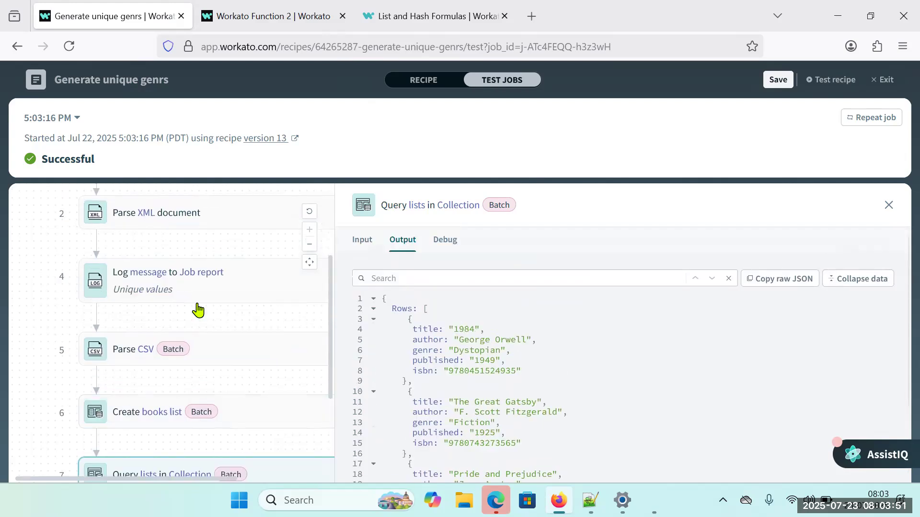
left_click(219, 296)
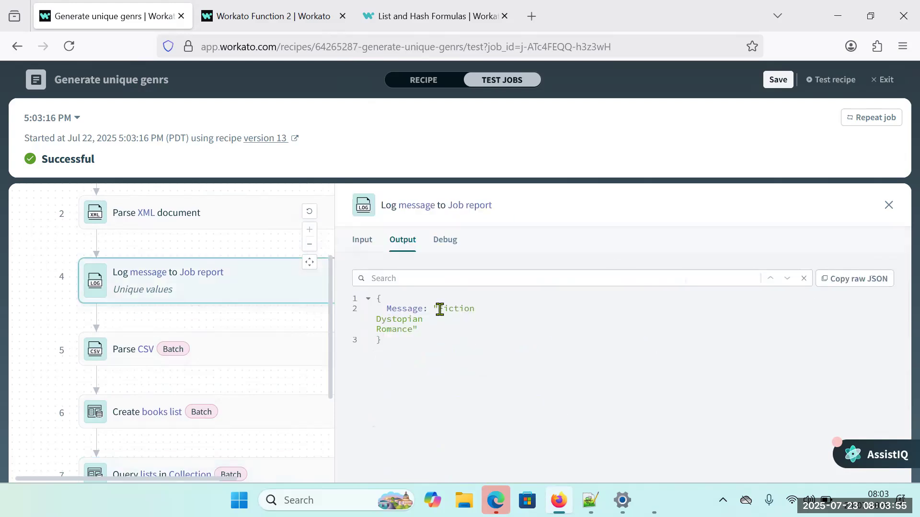
left_click_drag(439, 308, 465, 322)
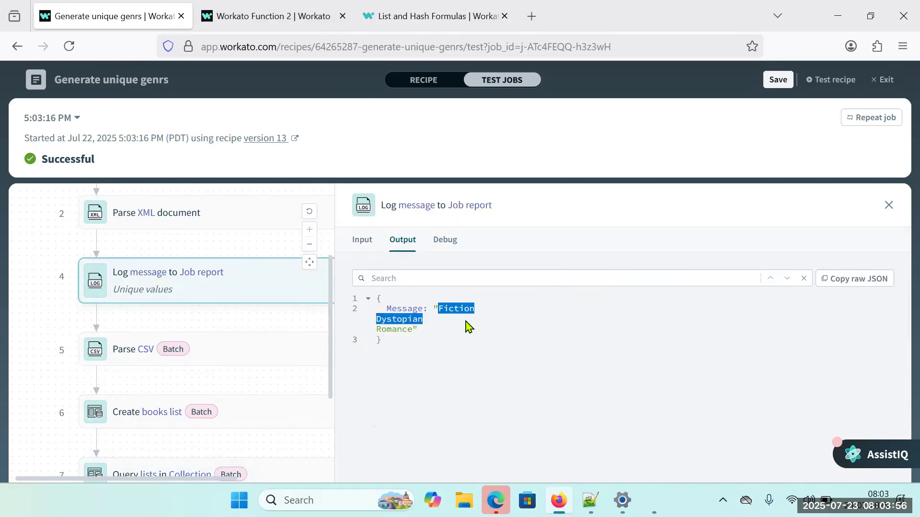
Return to the recipe and set the Parse CSV, Create books list and Query lists in Collection steps to be skipped.
left_click(421, 81)
scroll(183, 376, "down", 3)
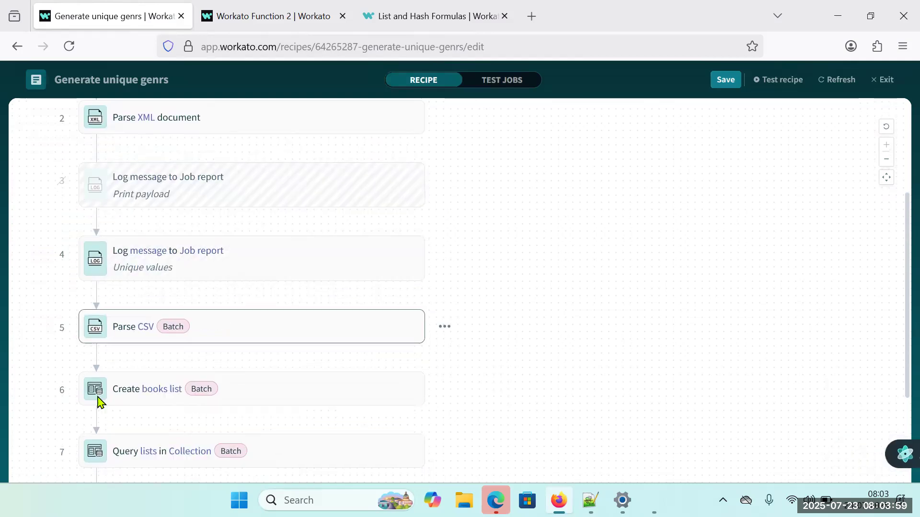
scroll(98, 396, "down", 2)
left_click_drag(46, 247, 298, 365)
right_click(295, 258)
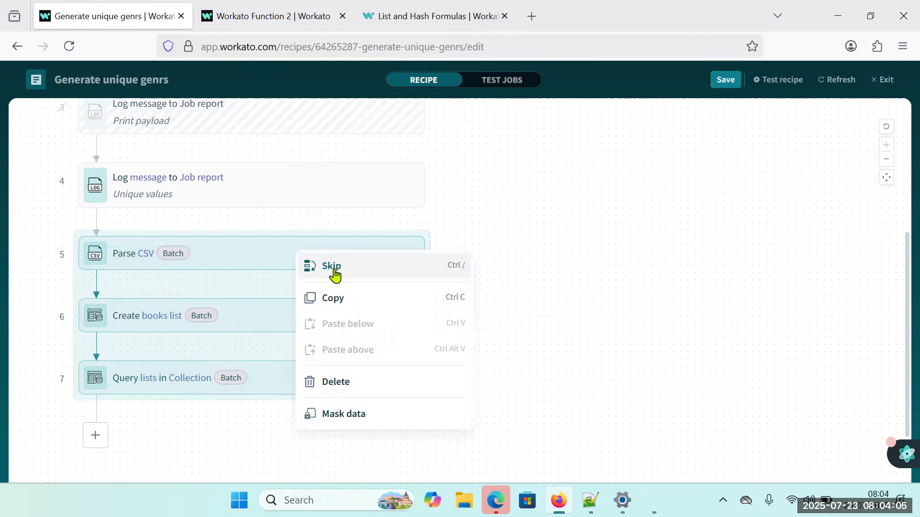
left_click(359, 265)
Review the Message formulas of the Unique values and Print payload Log message steps.
scroll(265, 303, "up", 2)
scroll(265, 302, "up", 2)
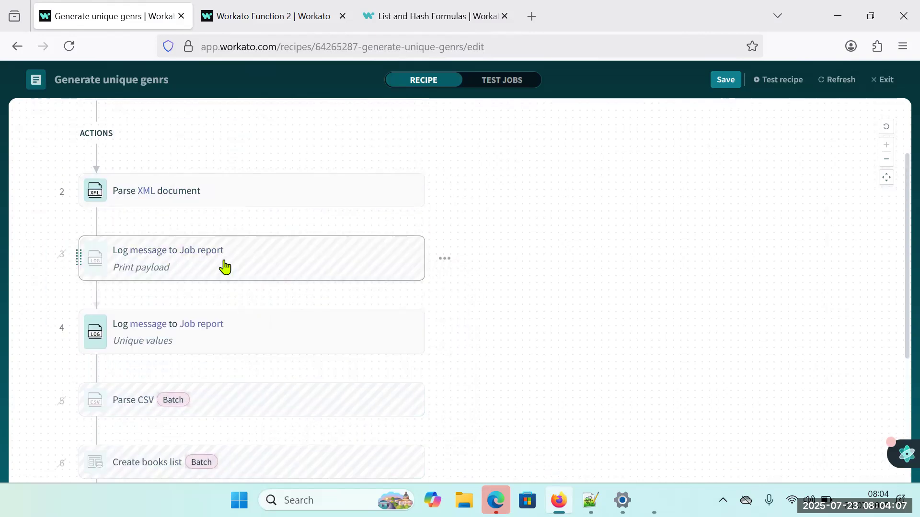
left_click(219, 341)
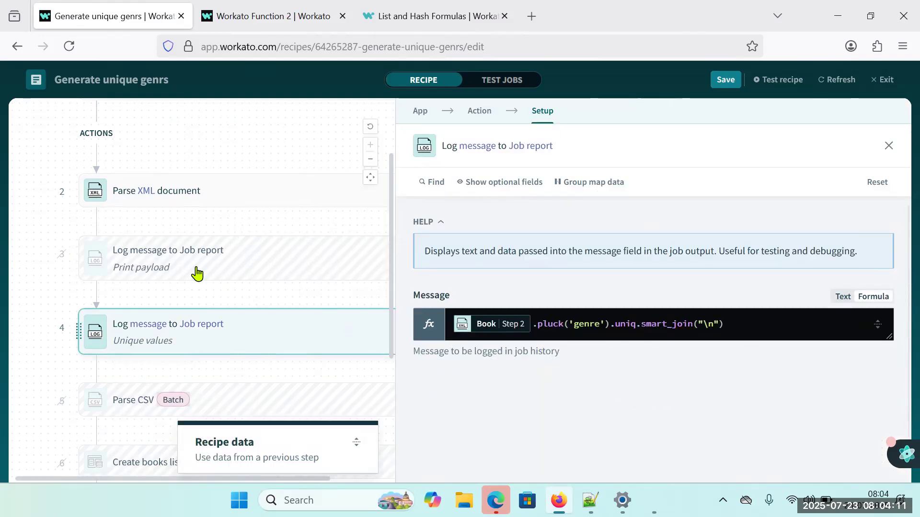
left_click(249, 267)
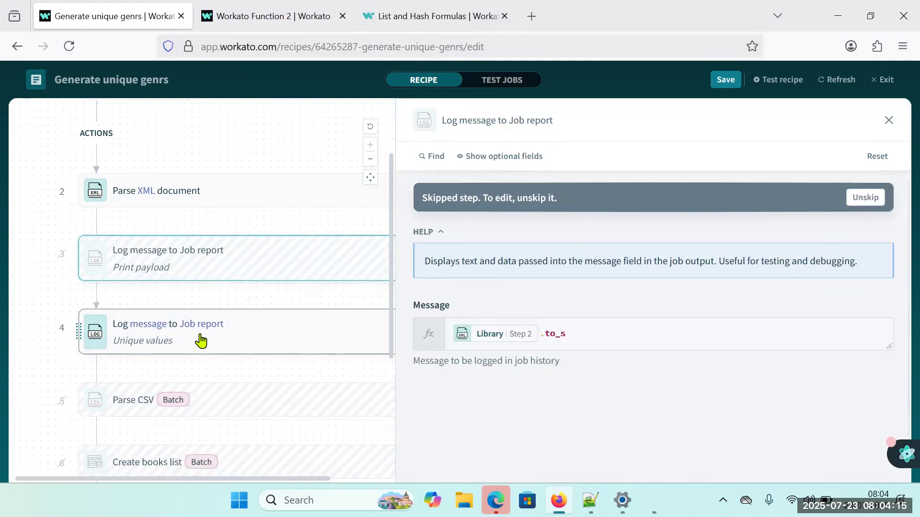
Remove .smart_join("\n") from the Unique values step's Message formula so that it ends with uniq.
left_click(210, 343)
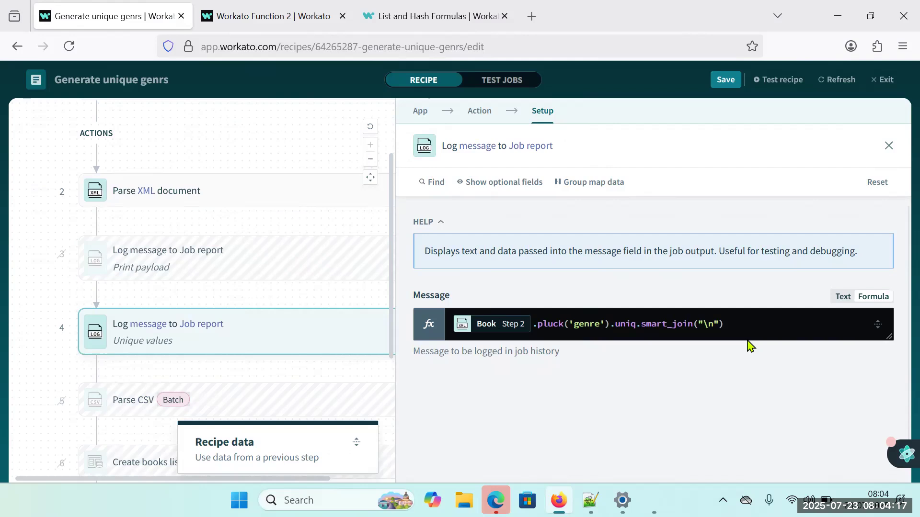
left_click_drag(735, 324, 647, 321)
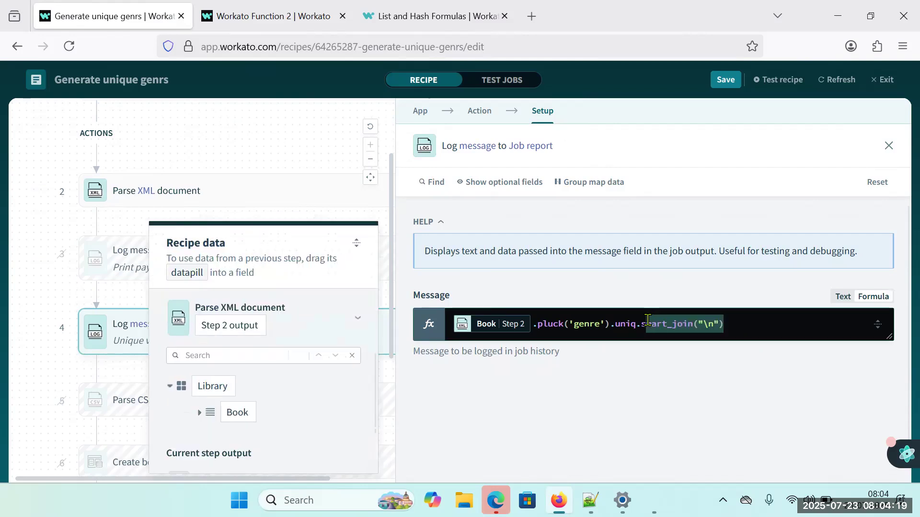
key("BackSpace")
key("BackSpace")
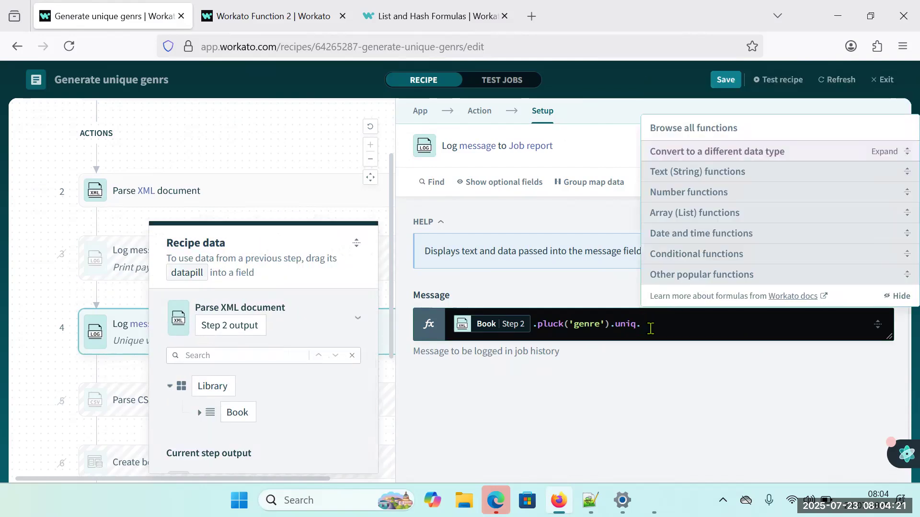
key("BackSpace")
left_click(636, 385)
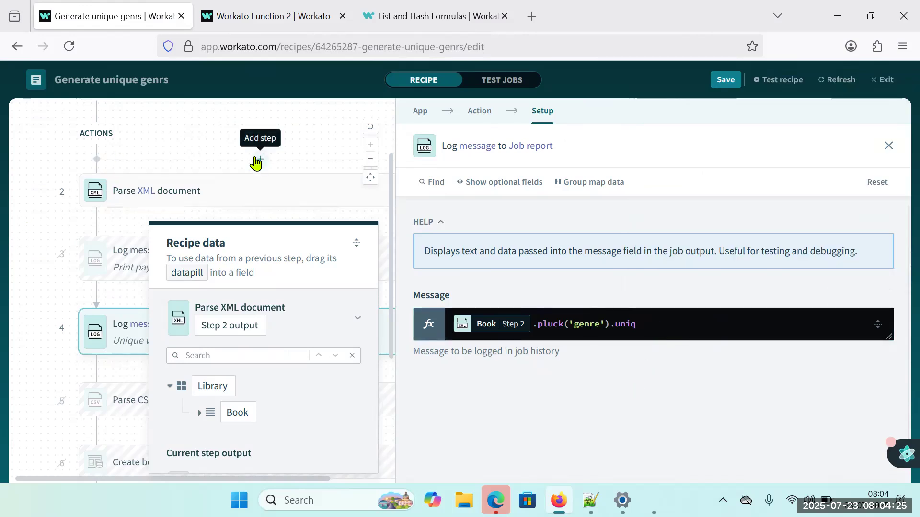
Add a step before Parse XML document that uses the Create variable action of the Variables app.
left_click(258, 159)
left_click(113, 222)
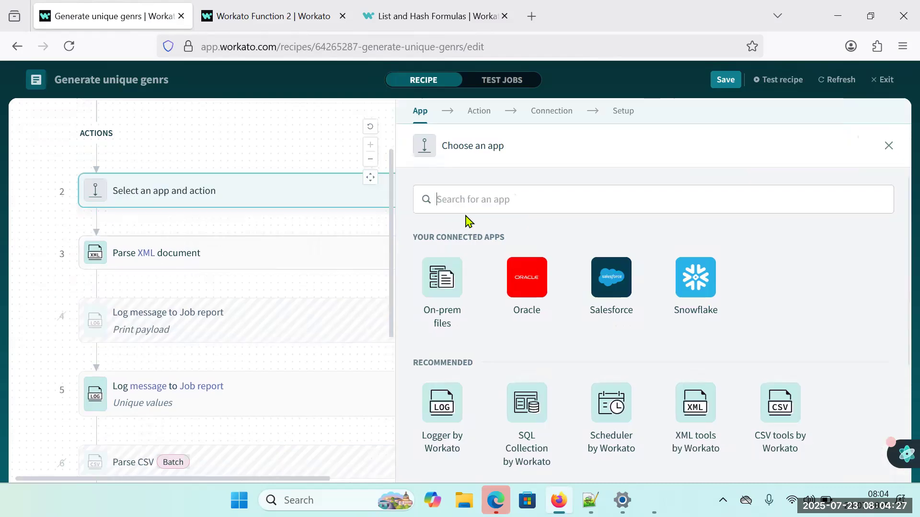
type("var")
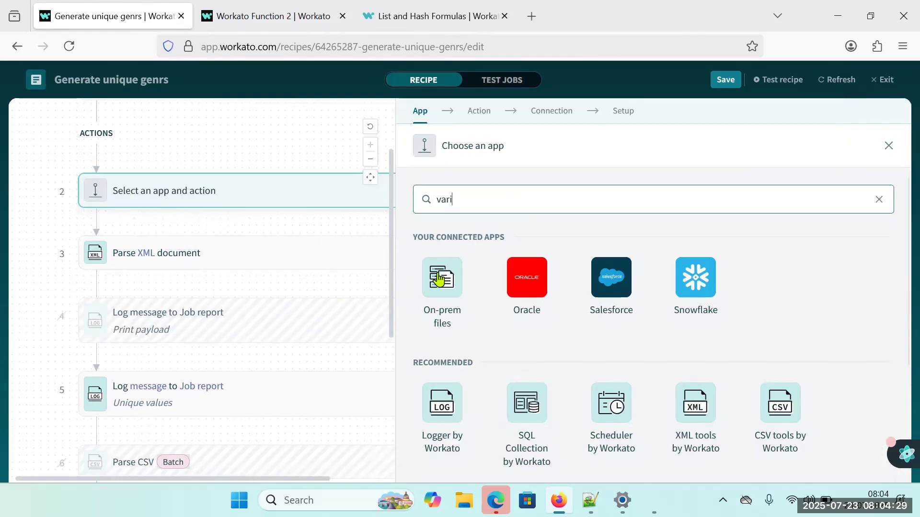
type("i")
left_click(441, 291)
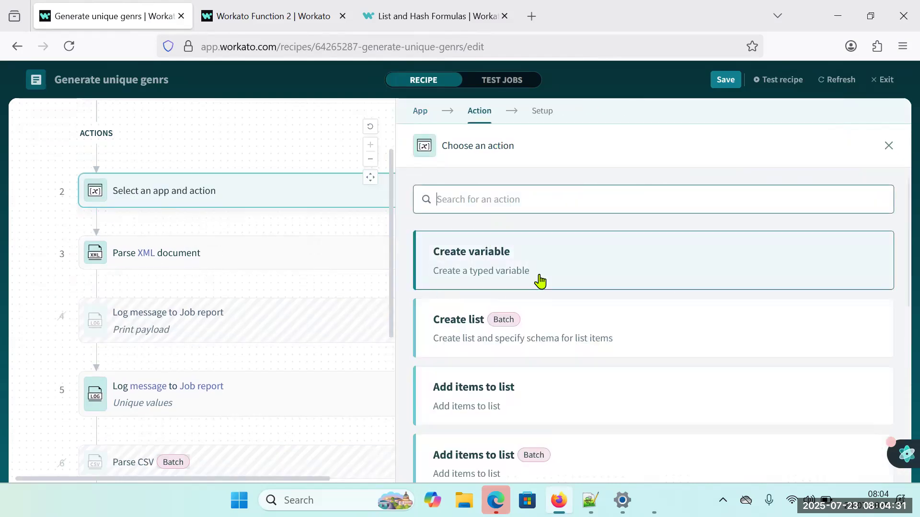
left_click(521, 269)
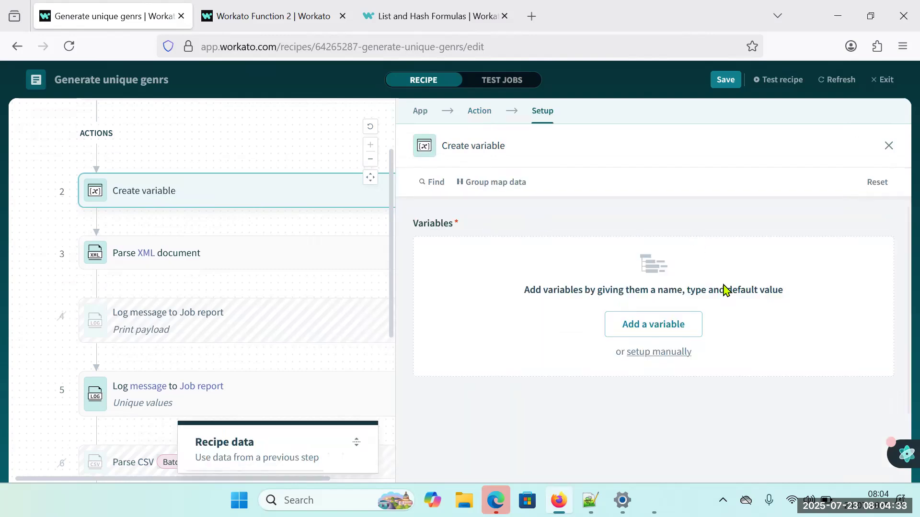
Add a String variable labelled unique_genres to the Create variable step.
type("unique_genres")
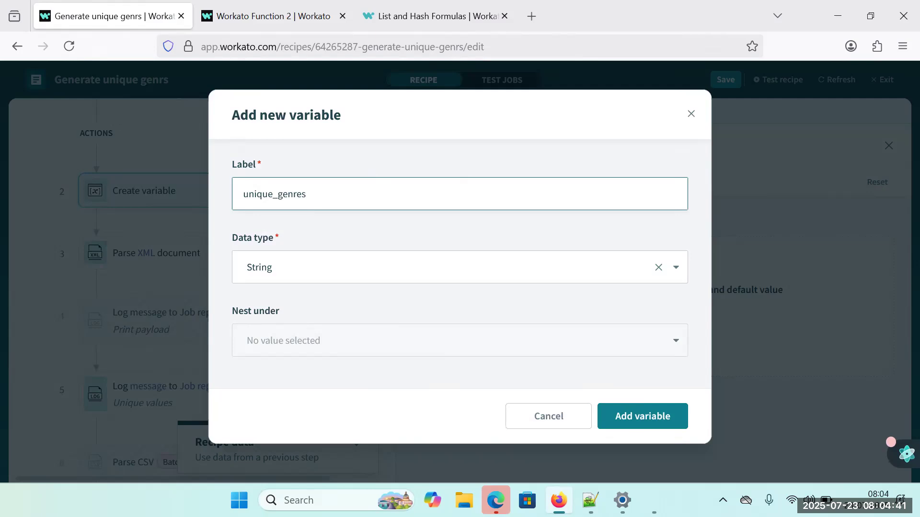
key("ctrl+a")
left_click(667, 421)
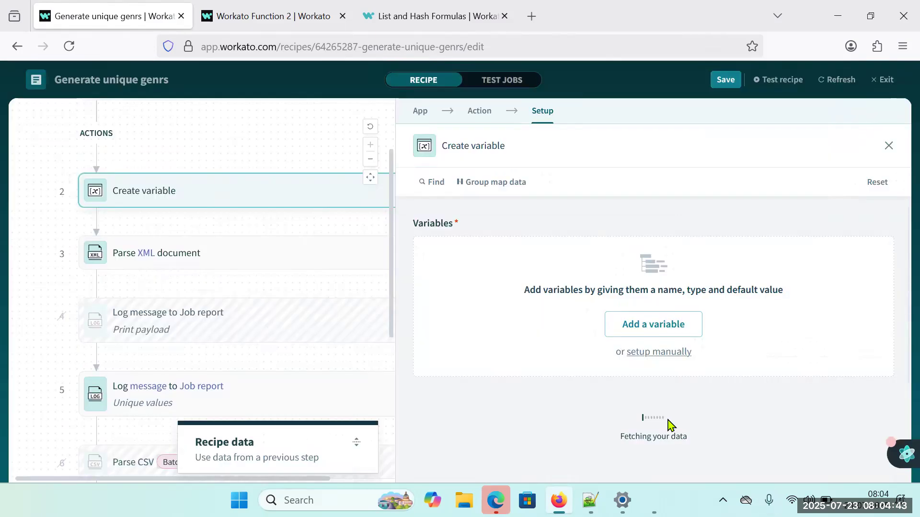
left_click(610, 314)
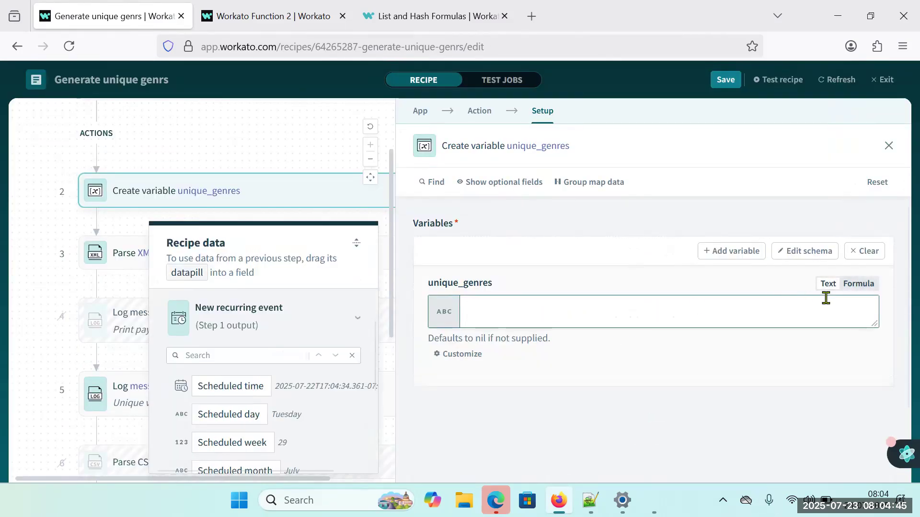
Set the unique_genres value to an empty formula and move the Create variable step directly above the Unique values Log message step.
left_click(858, 285)
key("ctrl+v")
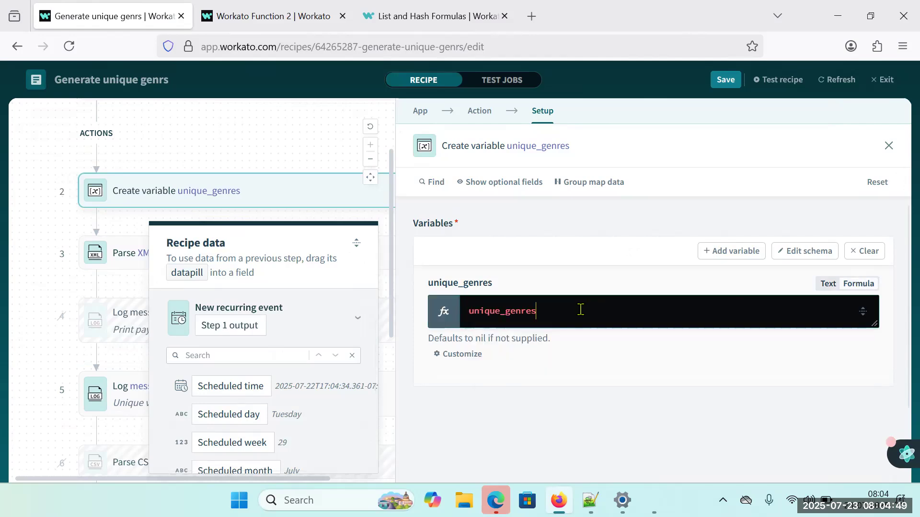
key("ctrl+a")
key("BackSpace")
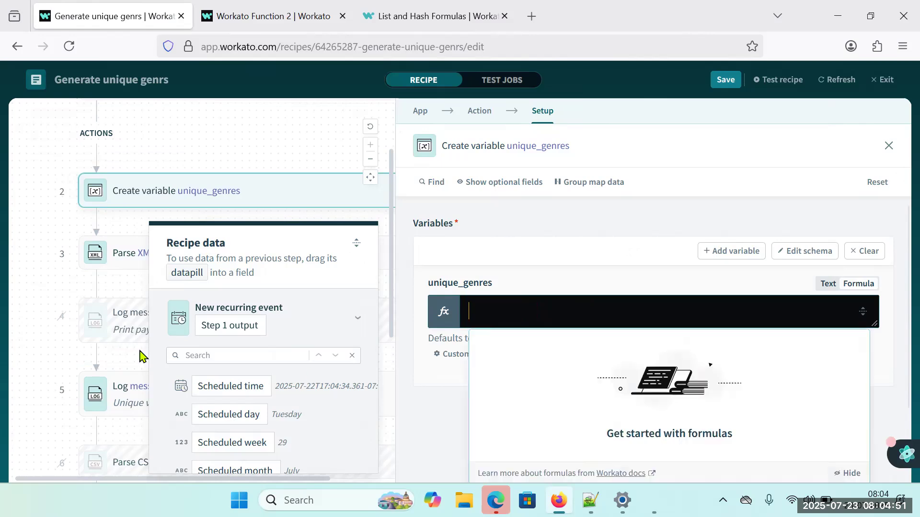
left_click(26, 305)
left_click_drag(185, 203, 187, 329)
Copy the Book.pluck('genre').uniq formula from the Unique values step's Message into the unique_genres variable's value.
left_click_drag(637, 330, 451, 326)
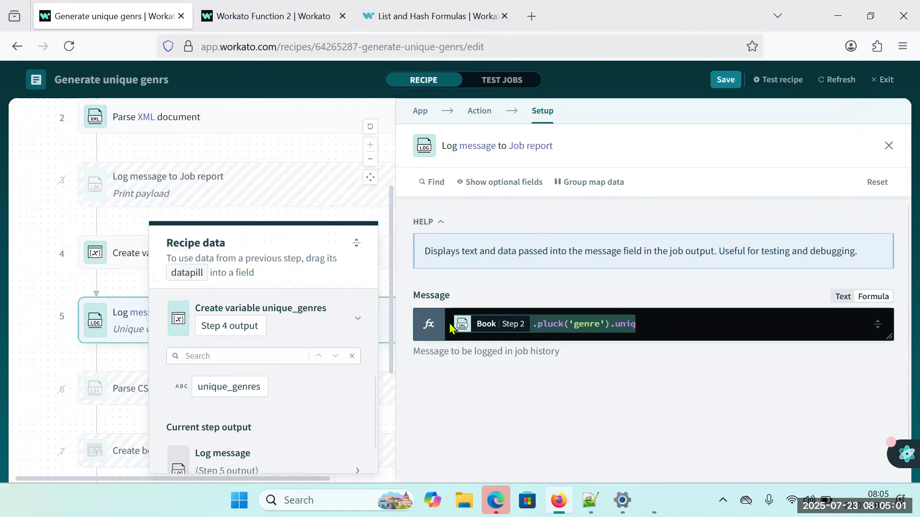
left_click(47, 289)
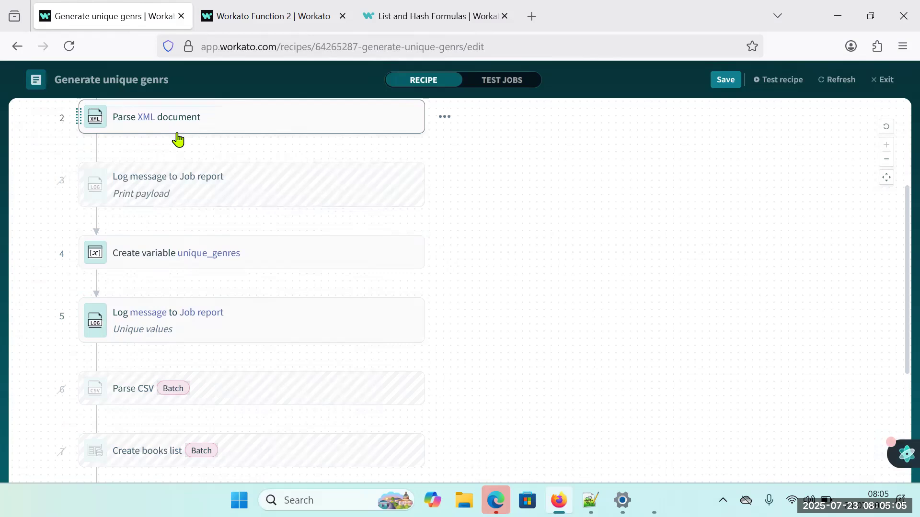
left_click(269, 258)
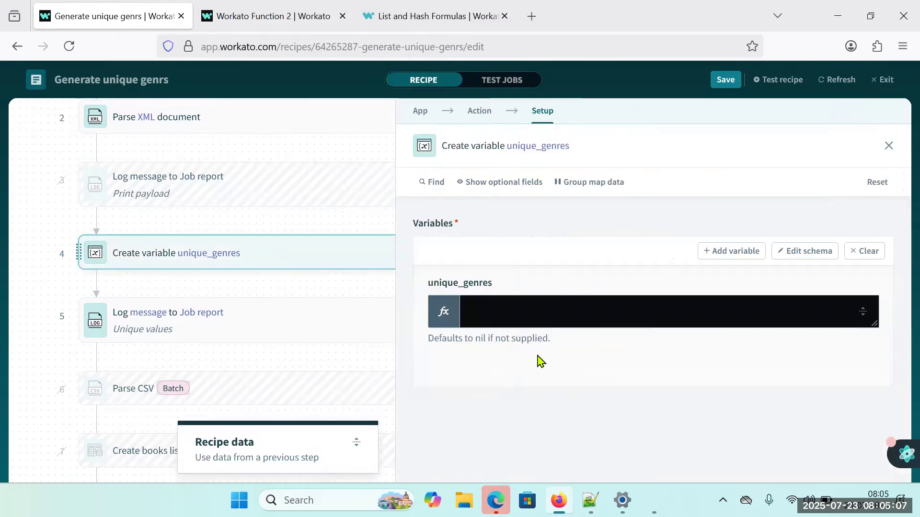
left_click(555, 312)
key("ctrl+v")
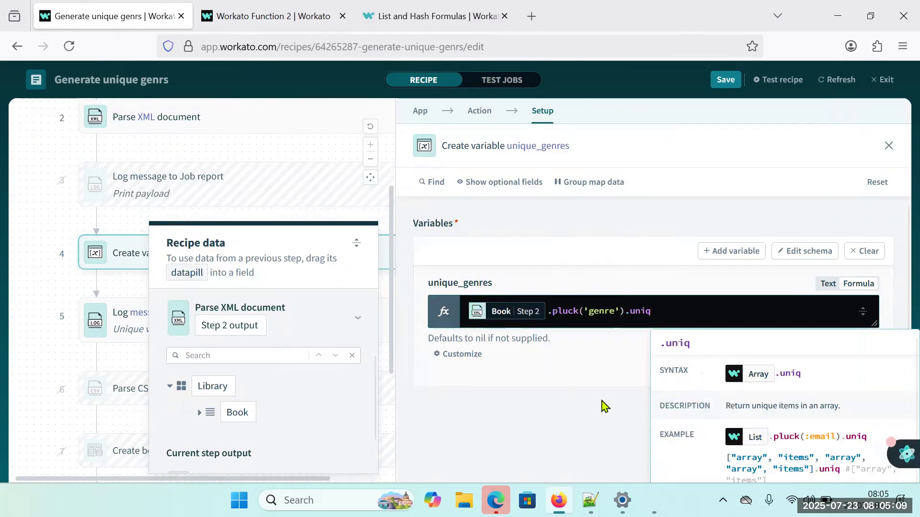
left_click(18, 264)
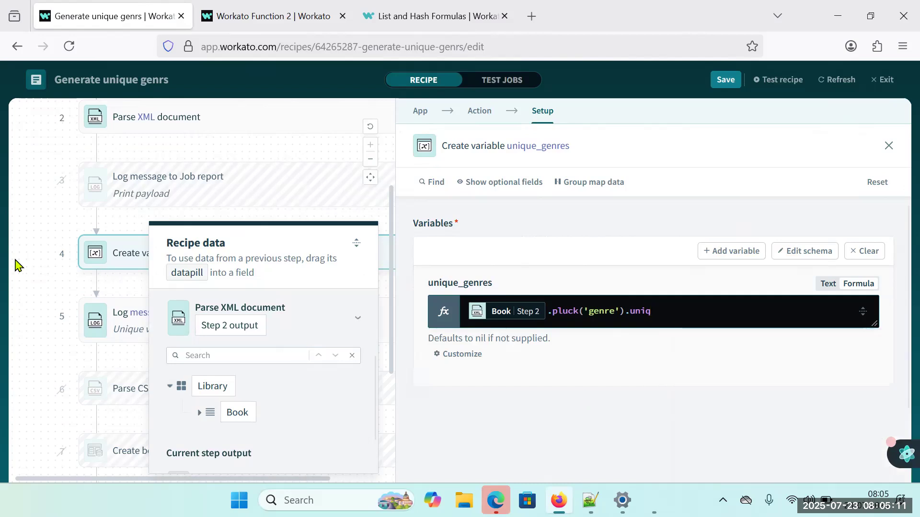
Save the recipe and run a test of it.
left_click(726, 79)
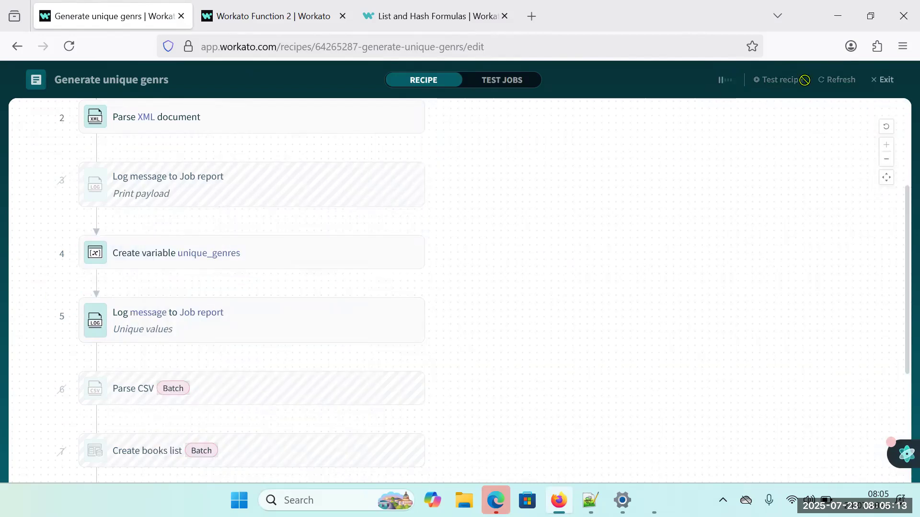
left_click(778, 89)
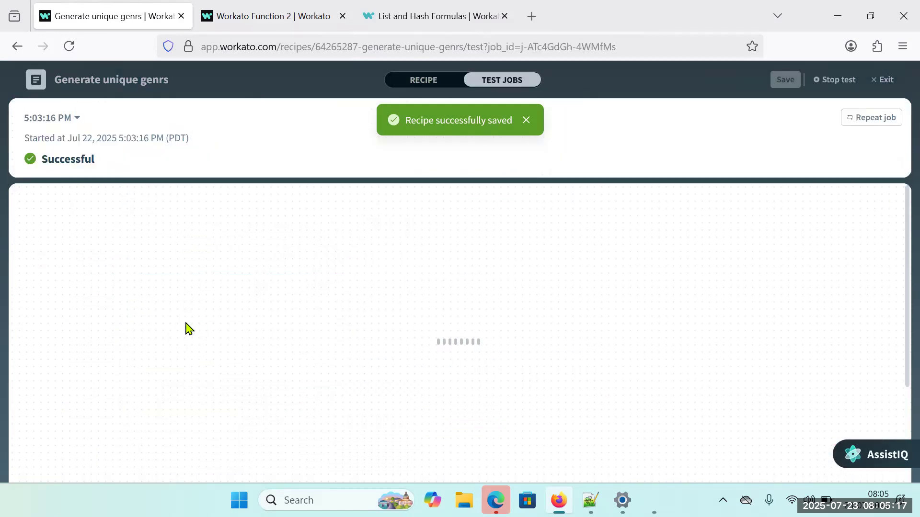
scroll(245, 408, "down", 3)
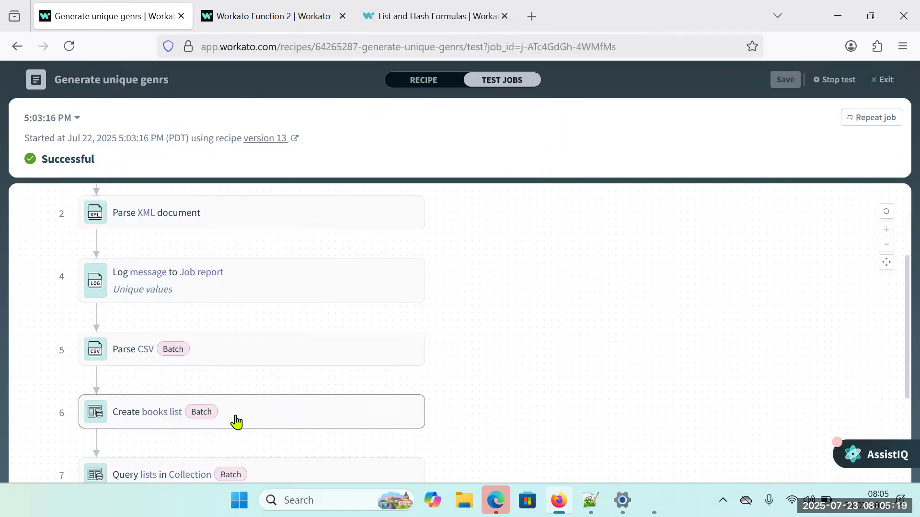
left_click(235, 421)
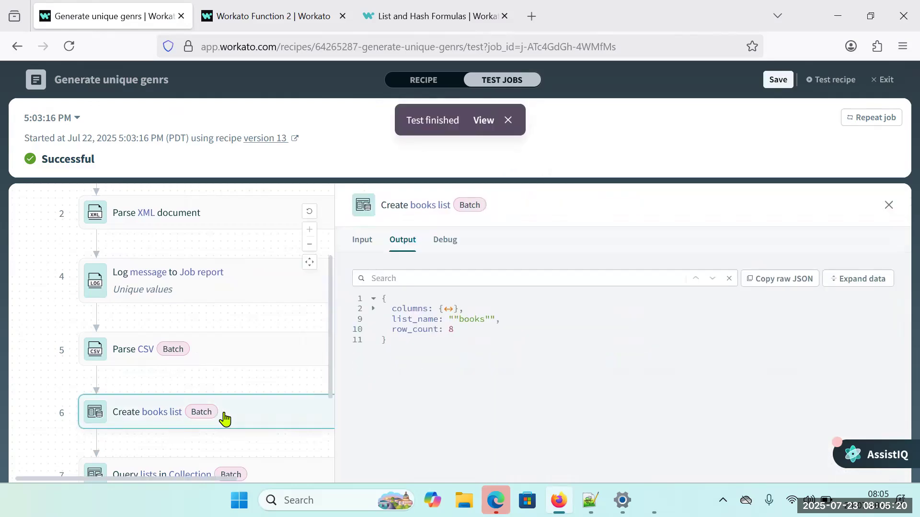
left_click(484, 120)
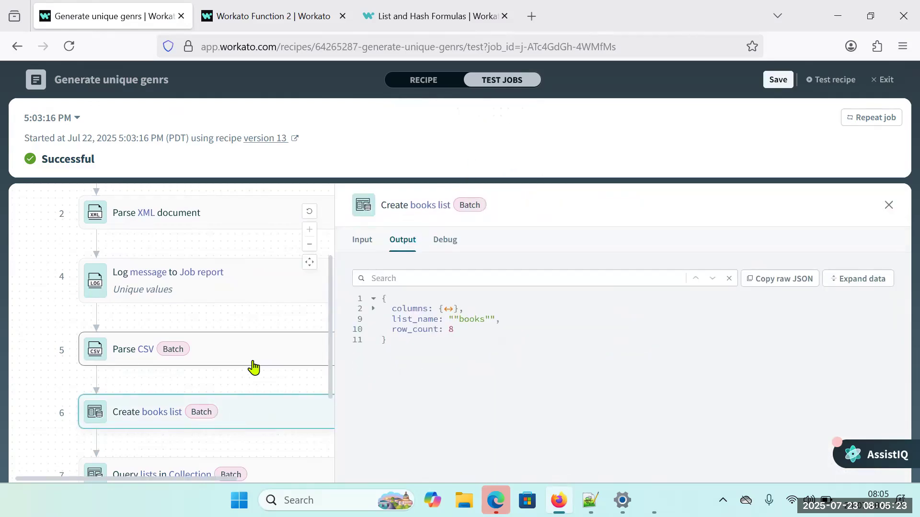
Leave the recipe editor, open the newest job and examine the expanded output of its Create variable unique_genres step.
left_click(871, 81)
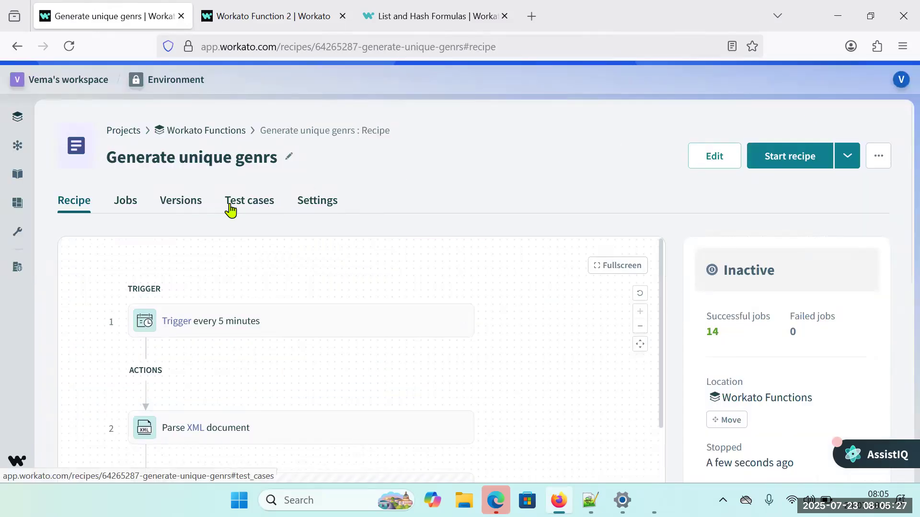
left_click(128, 205)
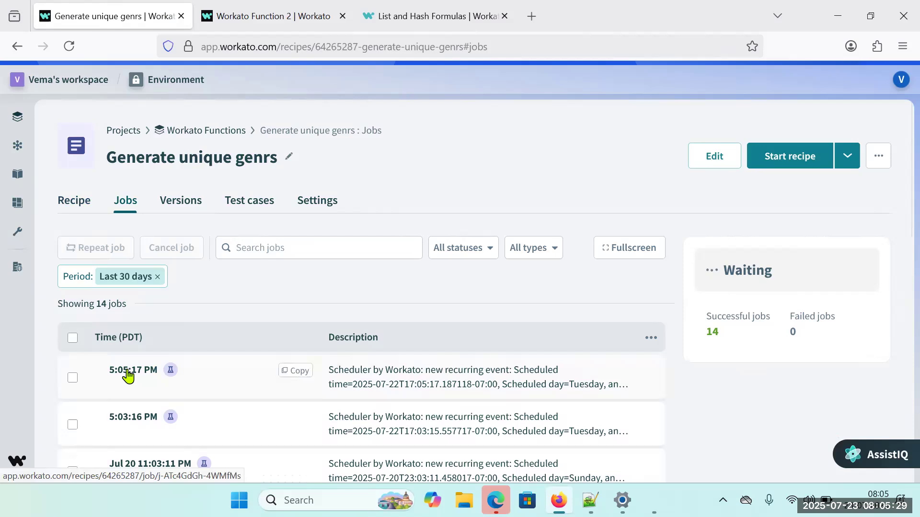
left_click(128, 373)
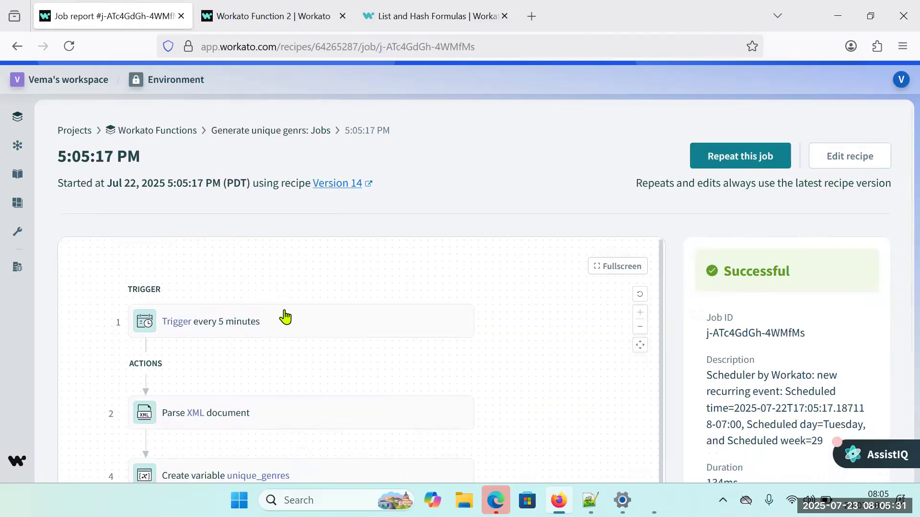
scroll(292, 335, "down", 3)
left_click(299, 373)
left_click(602, 341)
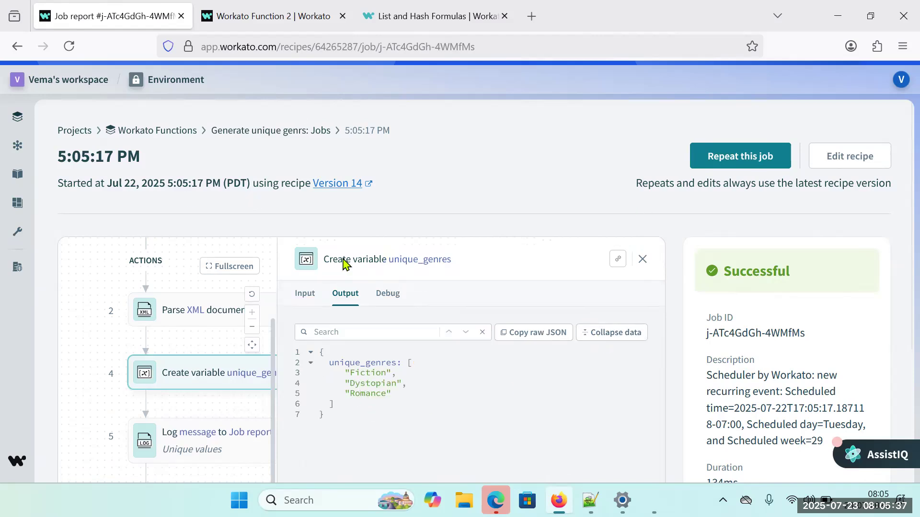
left_click_drag(407, 365, 392, 384)
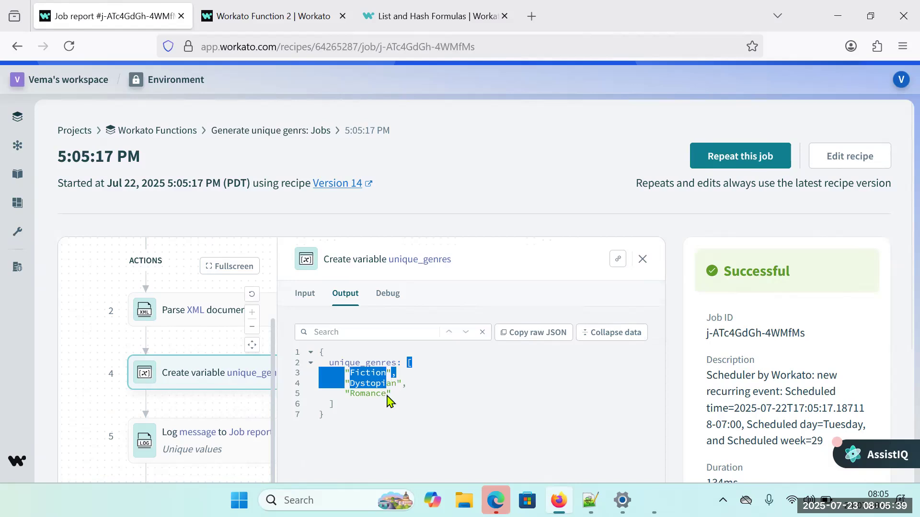
left_click_drag(345, 363, 357, 408)
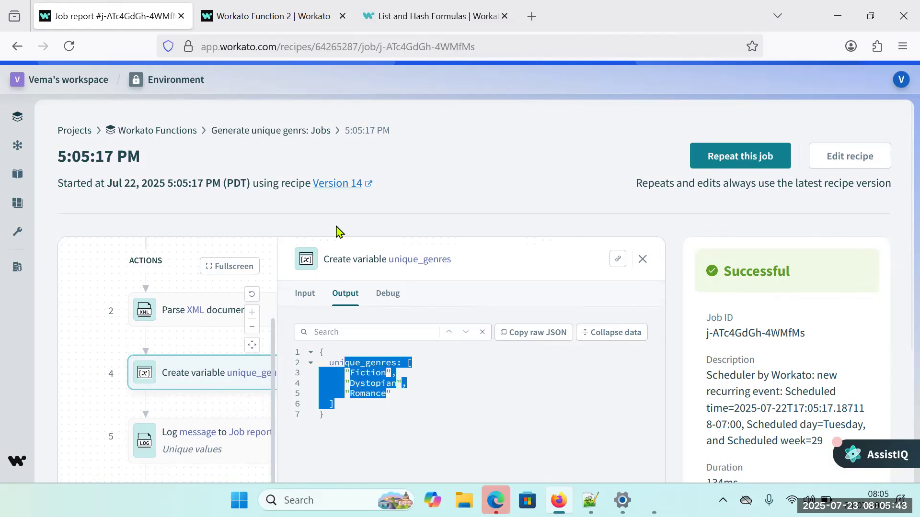
Reopen the recipe for editing from the job report and go to its Unique values and Parse CSV steps.
left_click(847, 159)
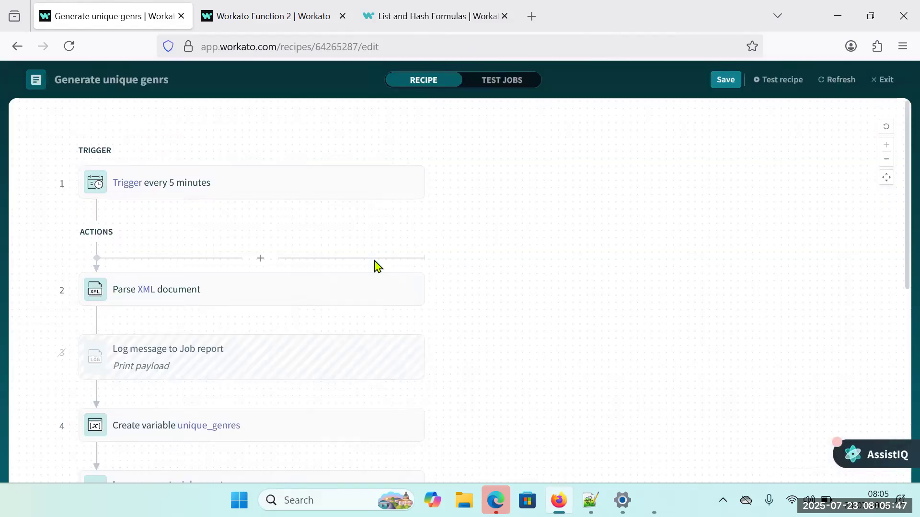
scroll(271, 335, "down", 3)
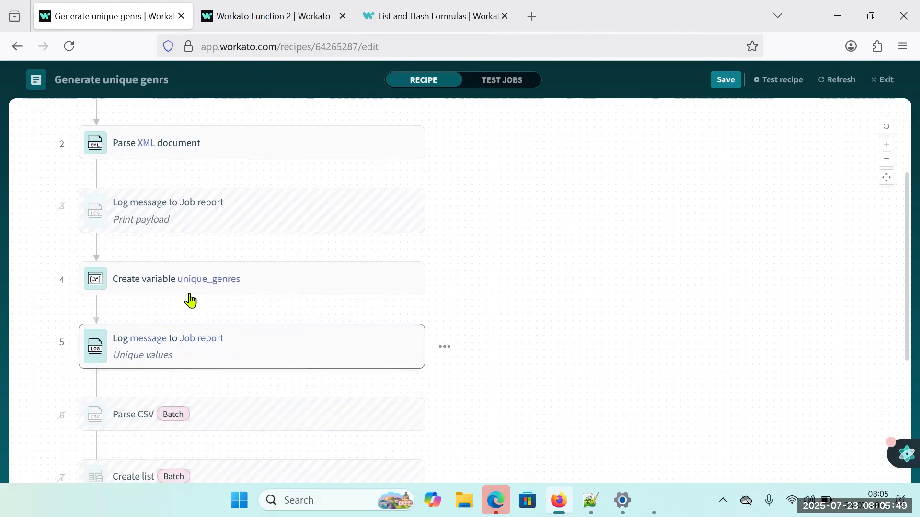
scroll(214, 355, "down", 2)
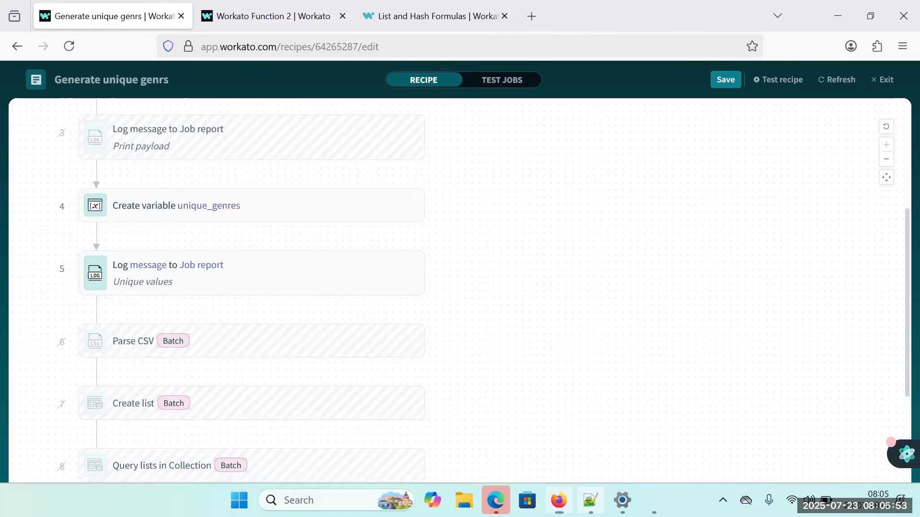
Switch to Notepad++ and examine the genre elements of the books in Books_group.xml.
left_click(590, 500)
scroll(60, 96, "up", 1)
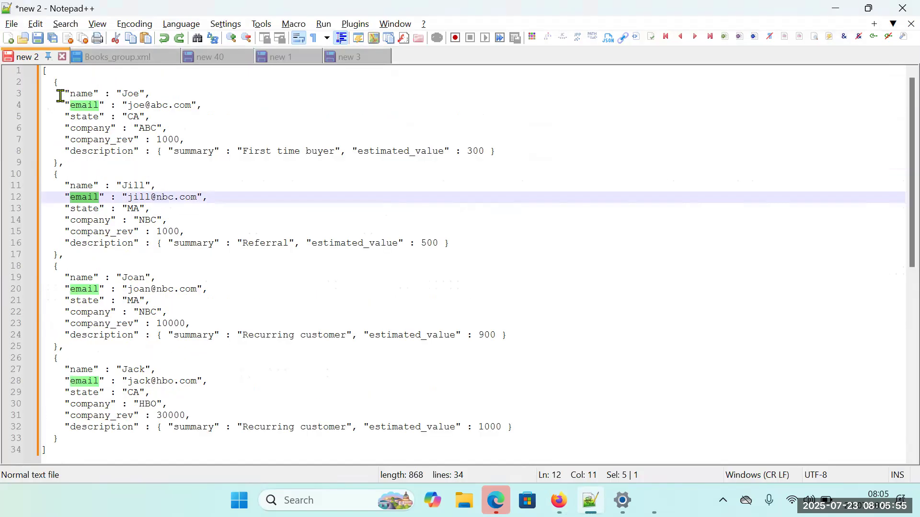
left_click(104, 57)
left_click(98, 151)
left_click_drag(96, 130, 278, 132)
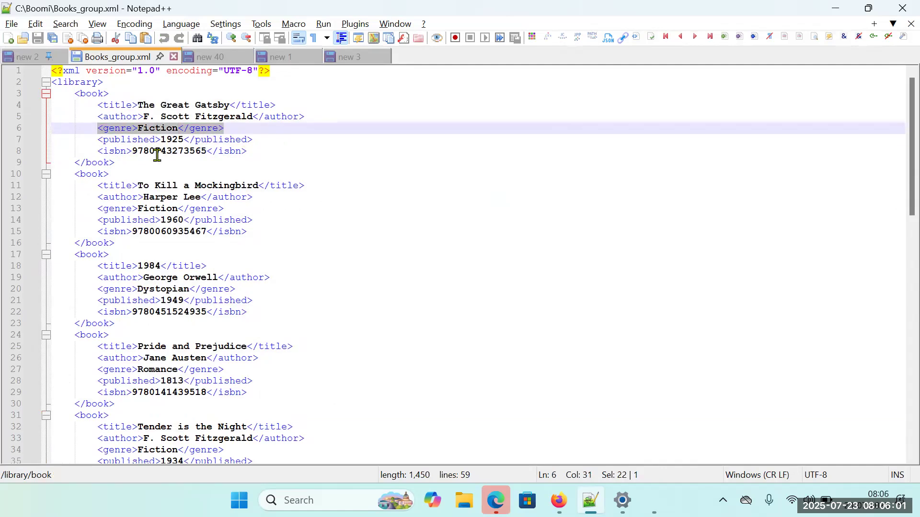
left_click_drag(74, 94, 118, 159)
left_click_drag(98, 128, 226, 128)
scroll(192, 175, "down", 1)
scroll(192, 174, "down", 4)
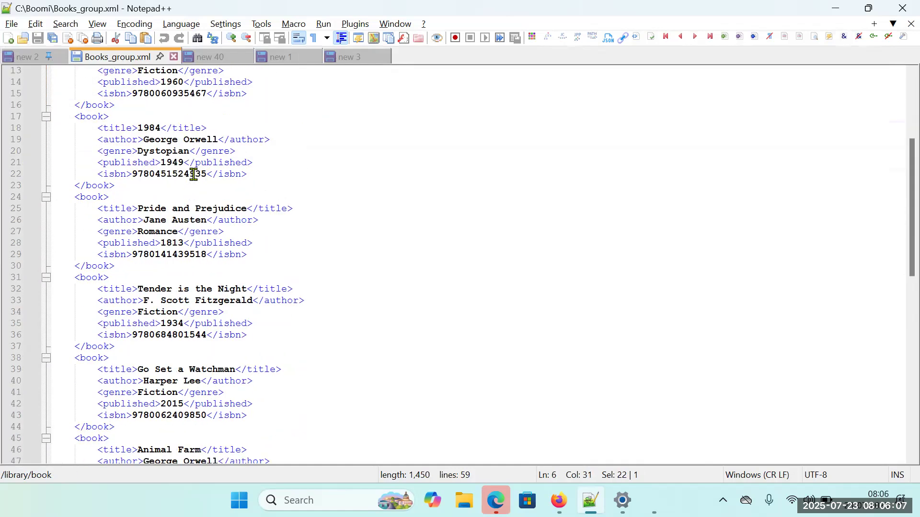
key("Delete")
scroll(269, 220, "up", 2)
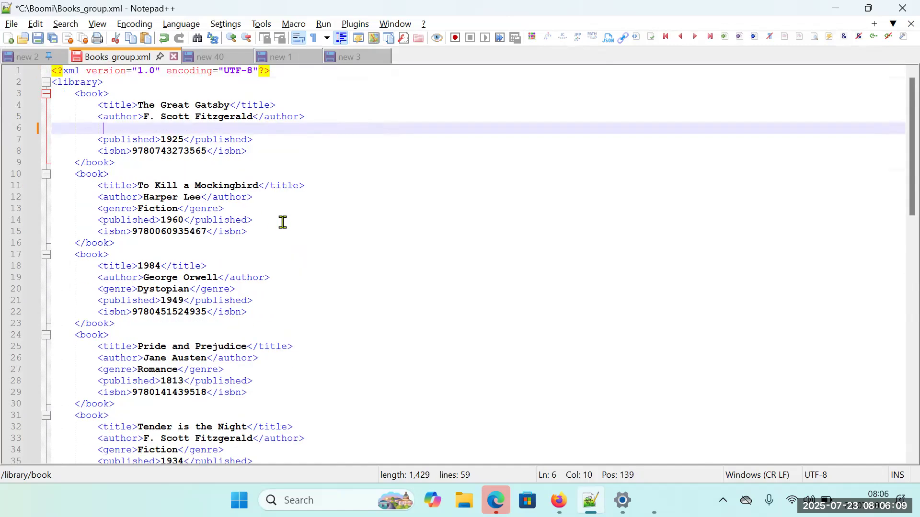
key("ctrl+z")
scroll(283, 221, "up", 2)
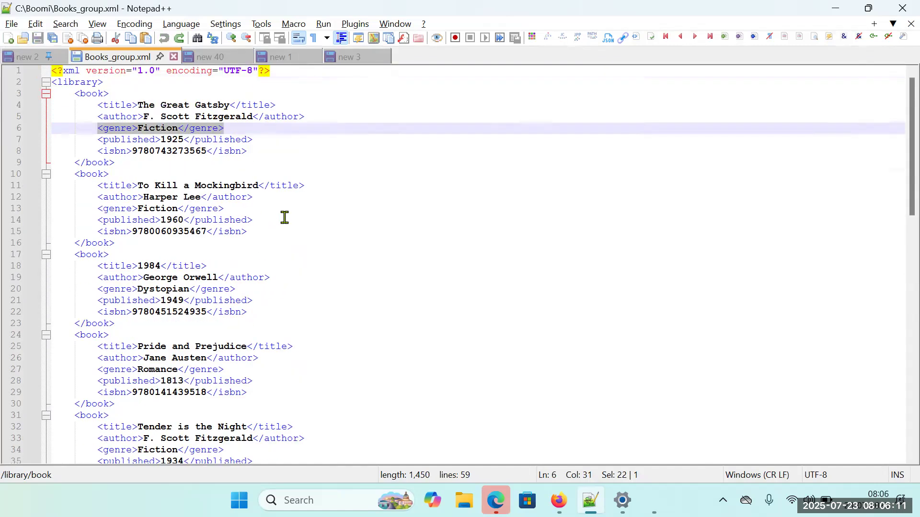
Switch back to the Workato recipe and add an app action step between the Unique values Log message and Parse CSV steps.
key("alt+Tab")
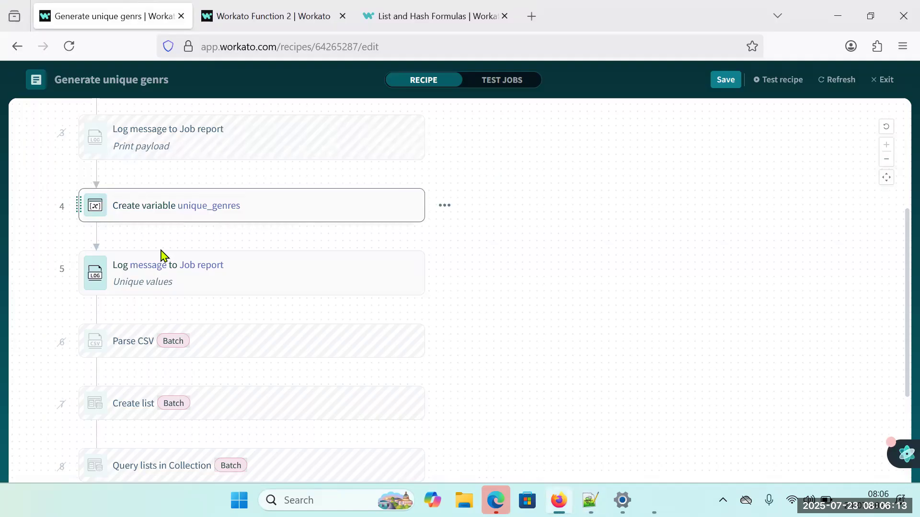
left_click(260, 311)
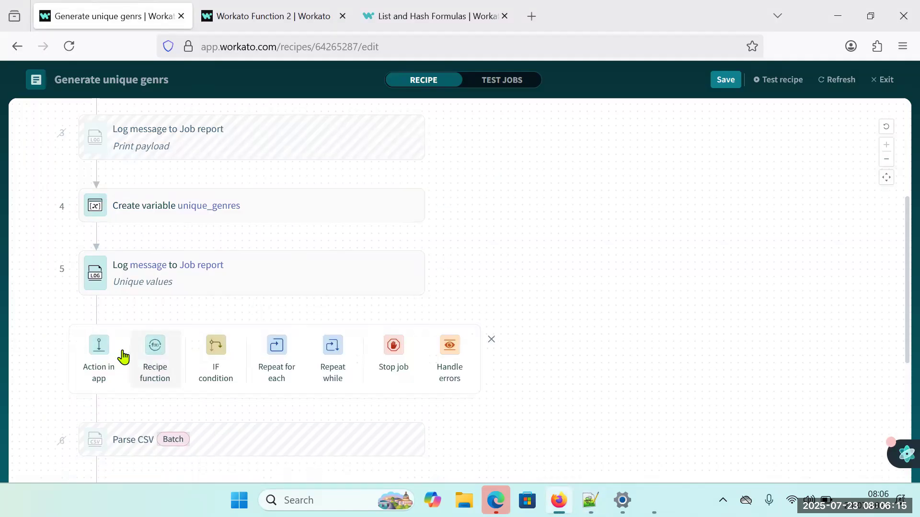
left_click(99, 362)
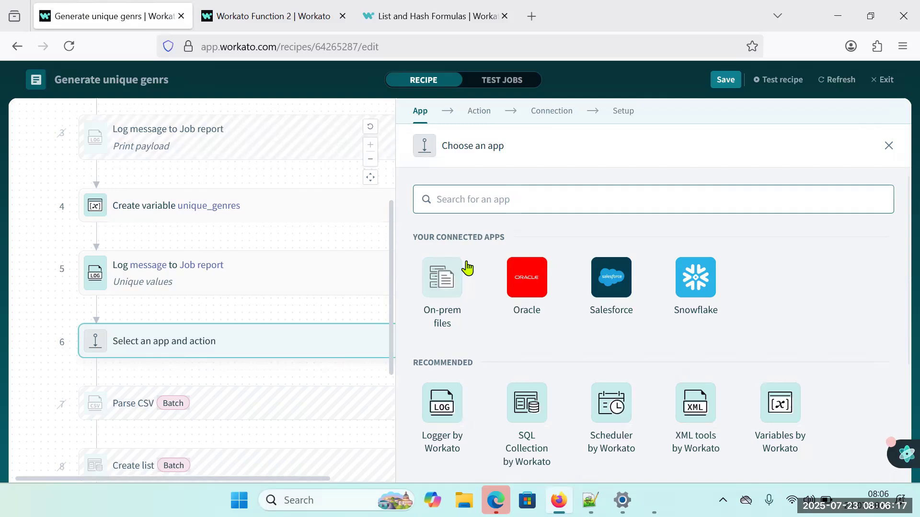
Search the apps for "loop" and "repe", and delete the empty app action step below the Unique values Log message.
type("loop")
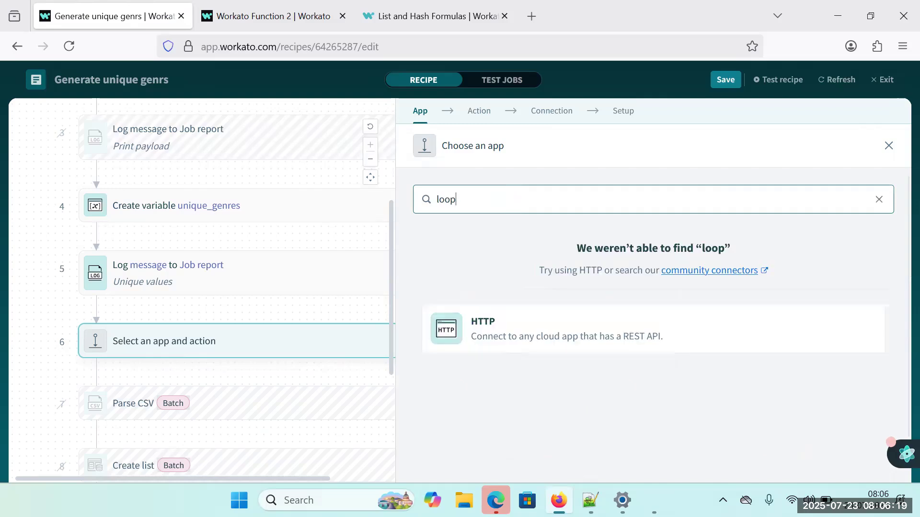
key("ctrl+a")
type("r")
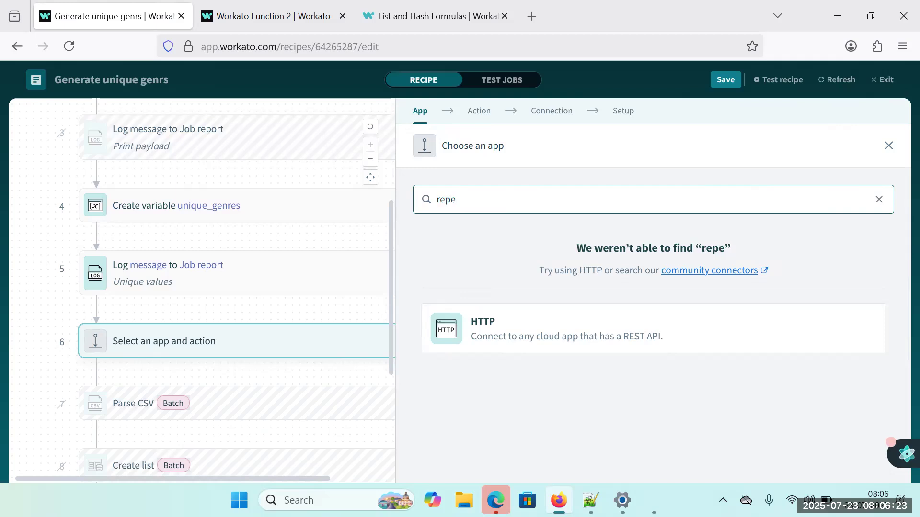
right_click(280, 339)
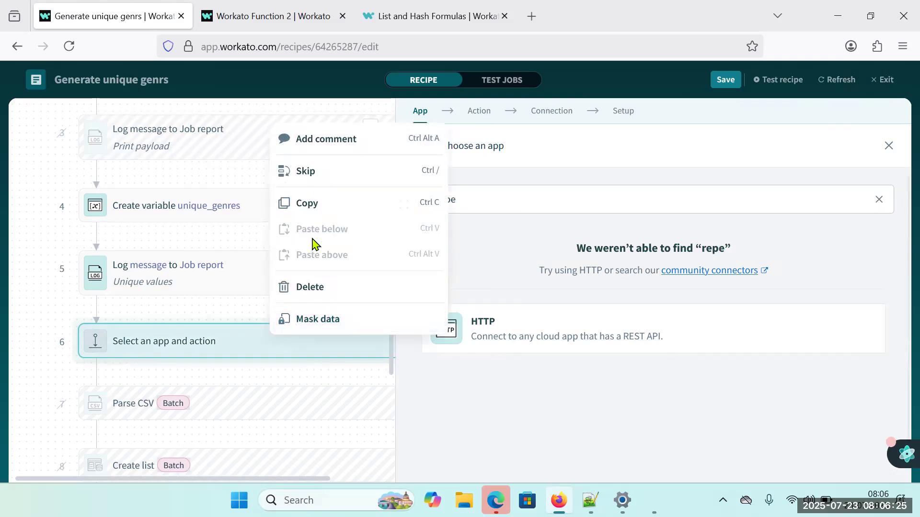
left_click(308, 289)
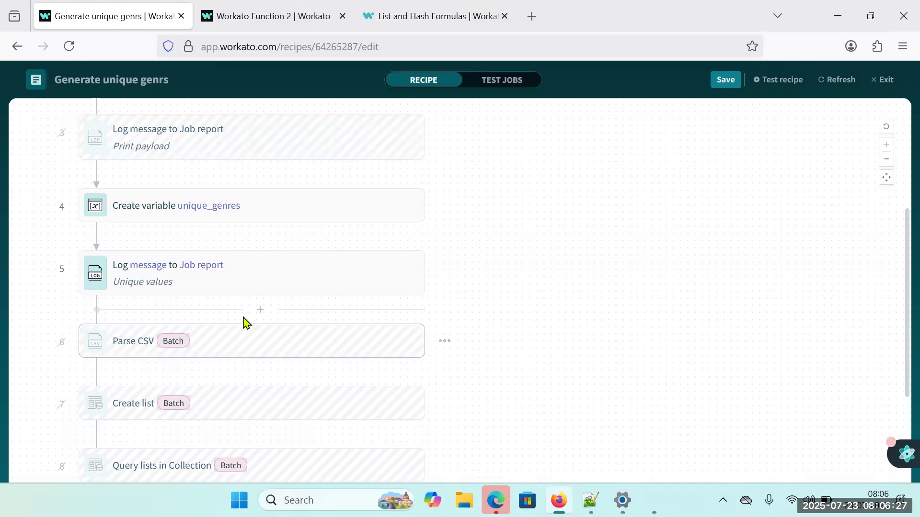
Add a Repeat for each step between the Unique values Log message and Parse CSV steps and start on its input list.
left_click(259, 310)
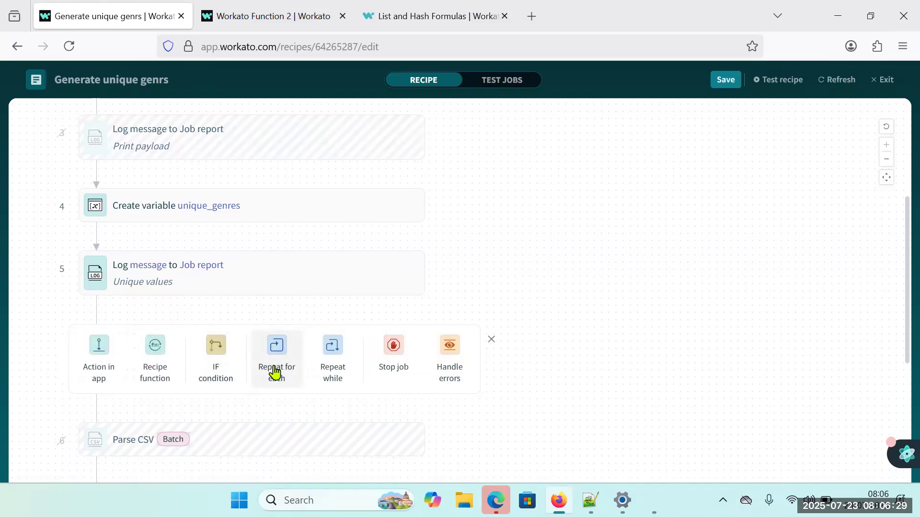
left_click(276, 365)
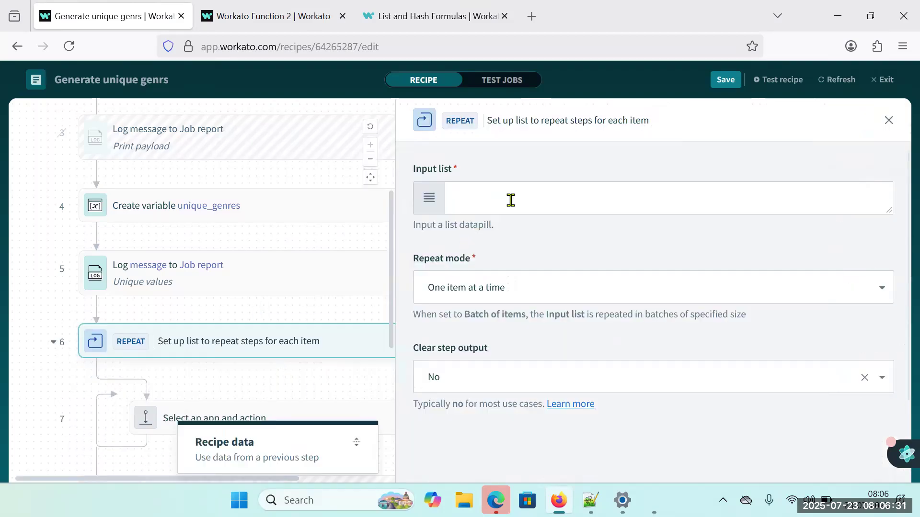
left_click(510, 200)
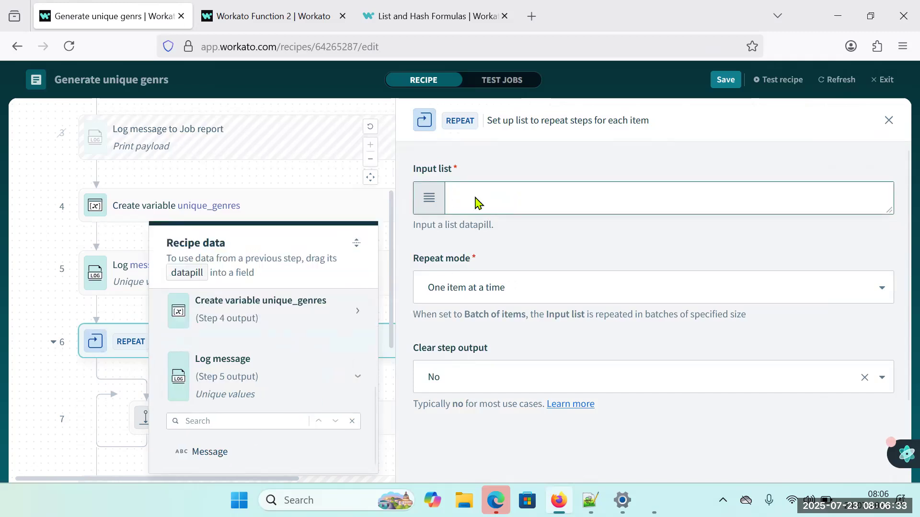
mouse_move(328, 298)
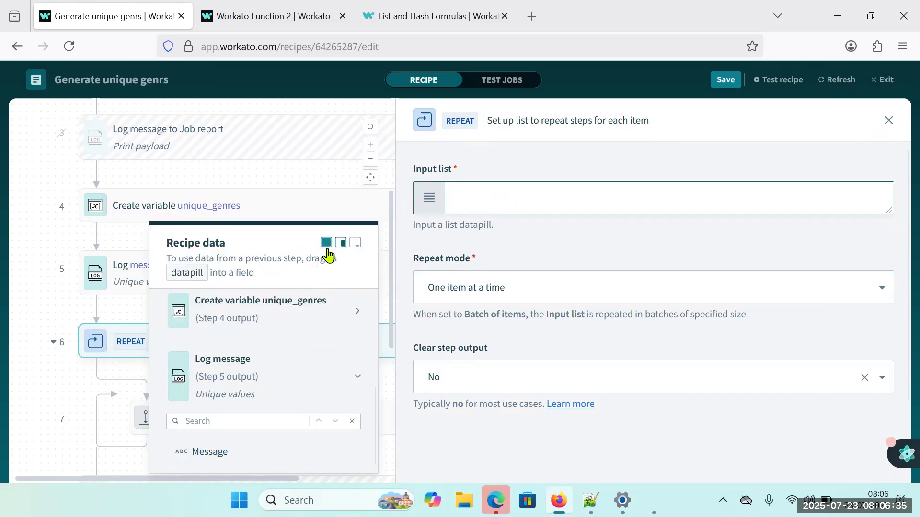
Move the Parse CSV step above the Repeat for each loop and unskip it.
left_click(22, 324)
scroll(21, 326, "down", 3)
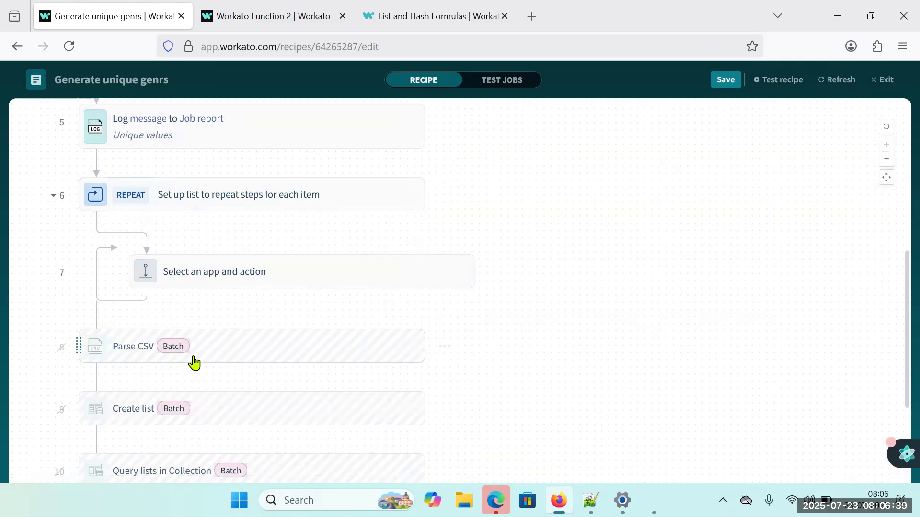
left_click_drag(195, 331, 211, 181)
right_click(254, 197)
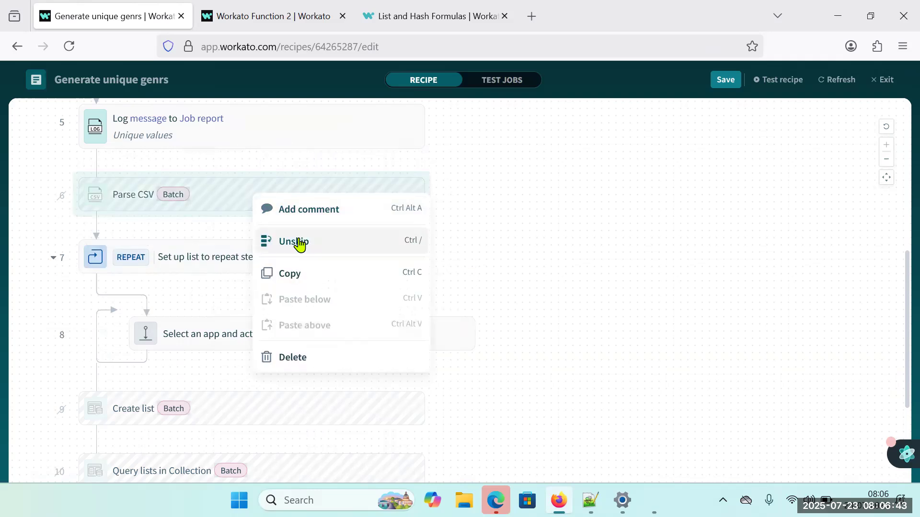
left_click(300, 241)
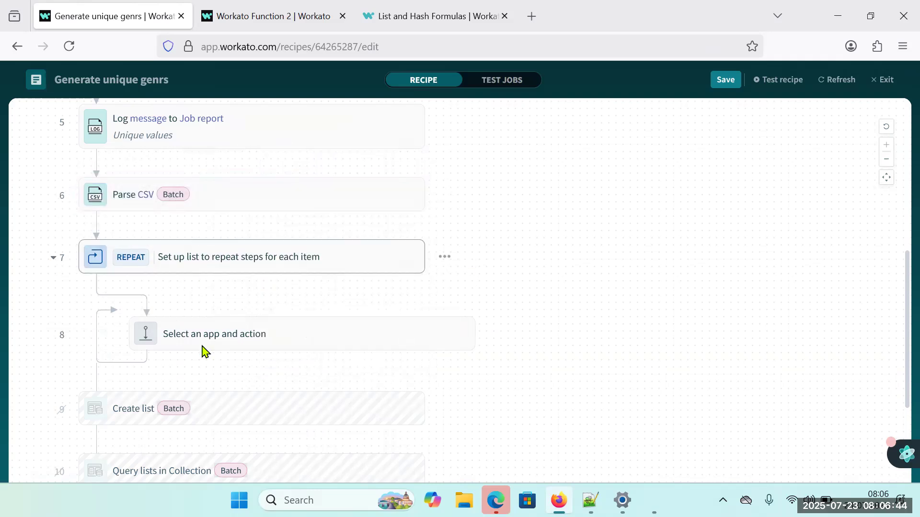
Set the Repeat for each step's input list to the Lines datapill from the Parse CSV output.
left_click(296, 265)
left_click(324, 444)
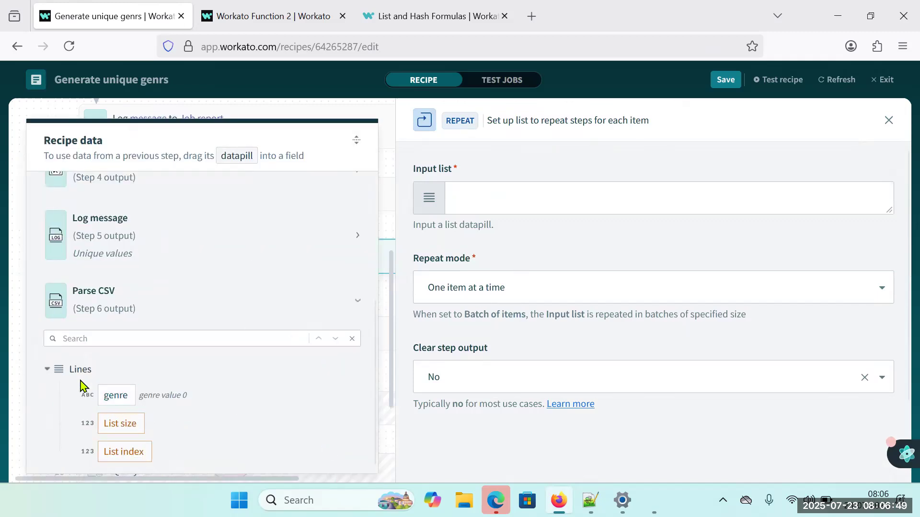
left_click(471, 205)
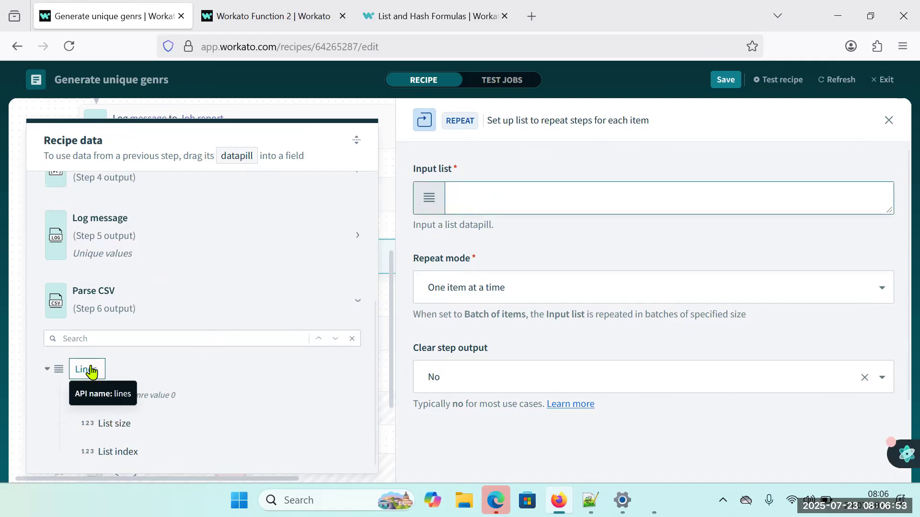
left_click_drag(86, 374, 526, 199)
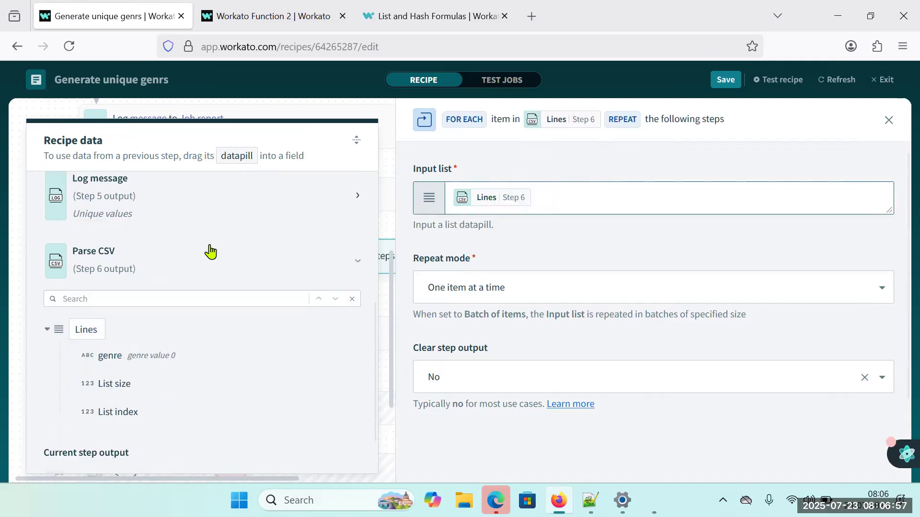
scroll(210, 251, "down", 1)
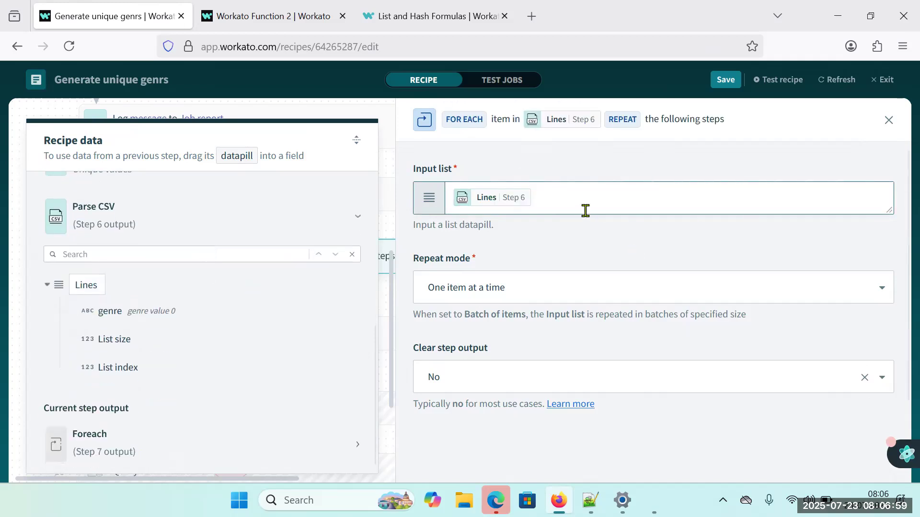
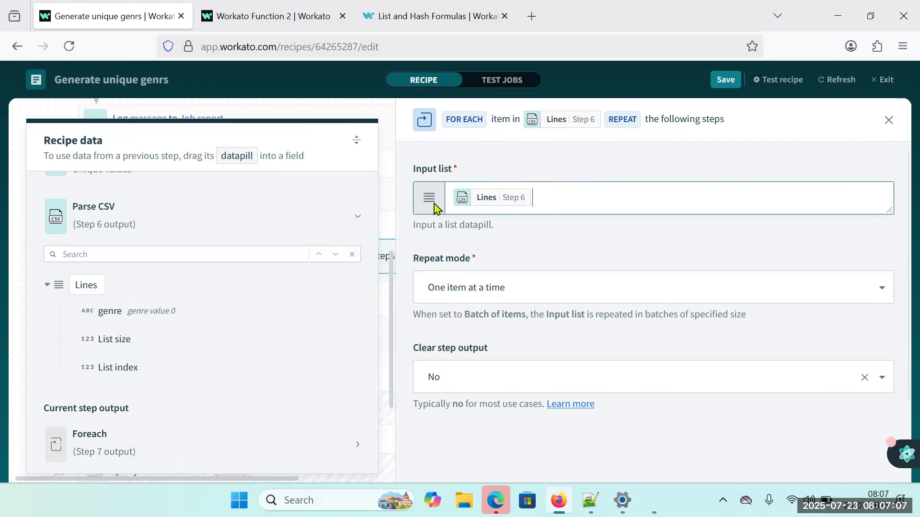
Check the Repeat mode options, clear the loop's input list, and skip the Parse CSV step above it.
left_click(516, 290)
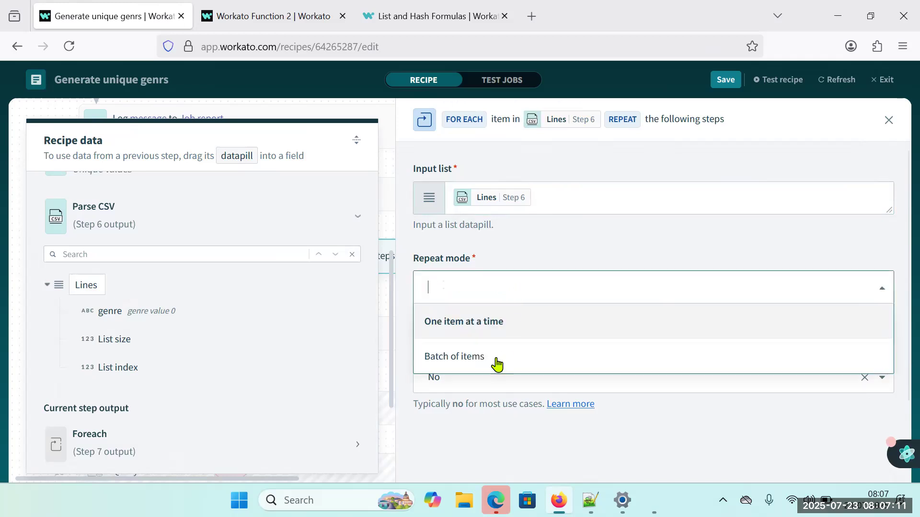
left_click(611, 255)
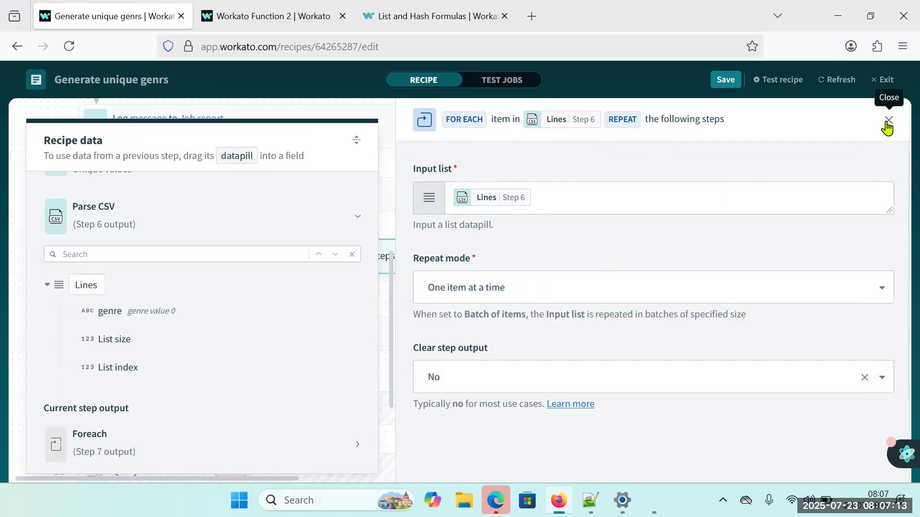
left_click(599, 203)
key("BackSpace")
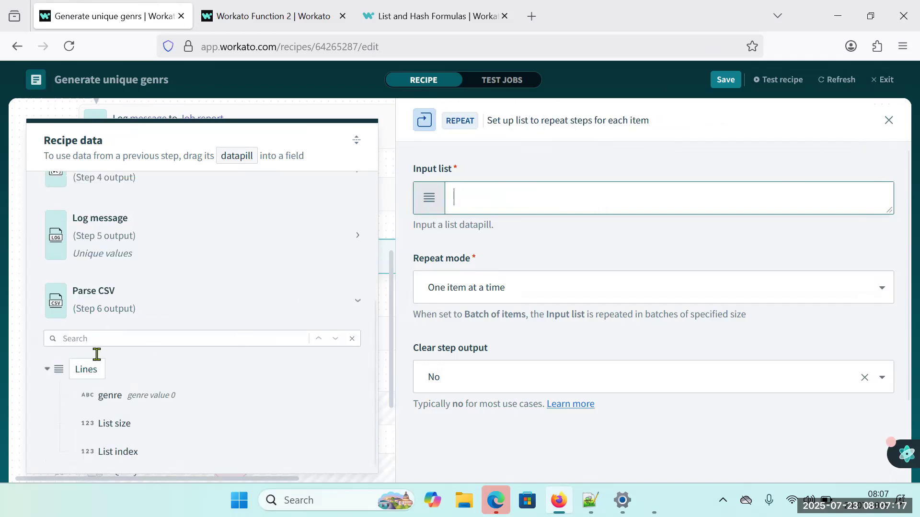
left_click(888, 120)
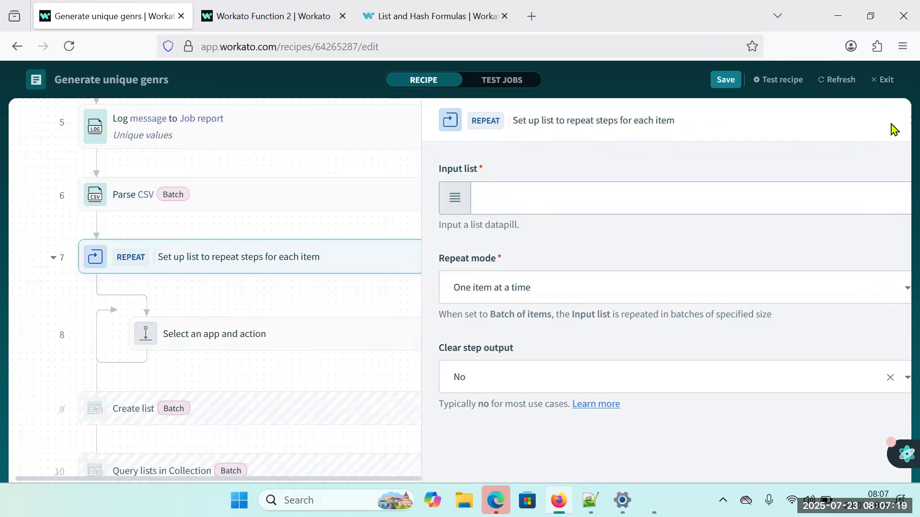
right_click(274, 207)
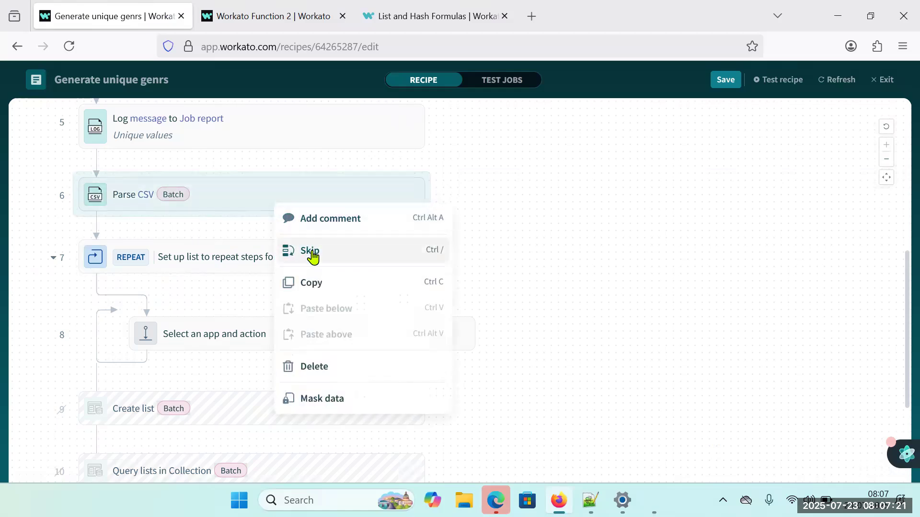
left_click(310, 252)
Review the unique_genres formula and its output datapill in the Create variable step.
scroll(287, 182, "up", 2)
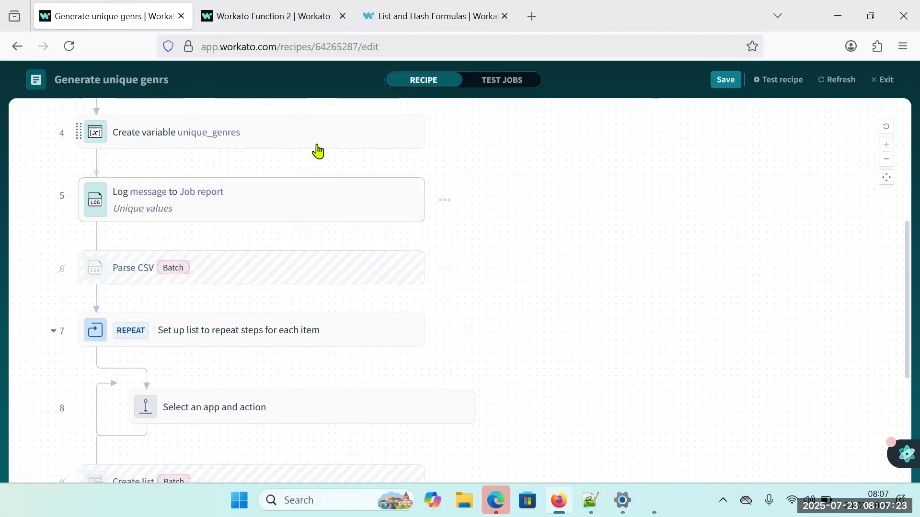
left_click(318, 148)
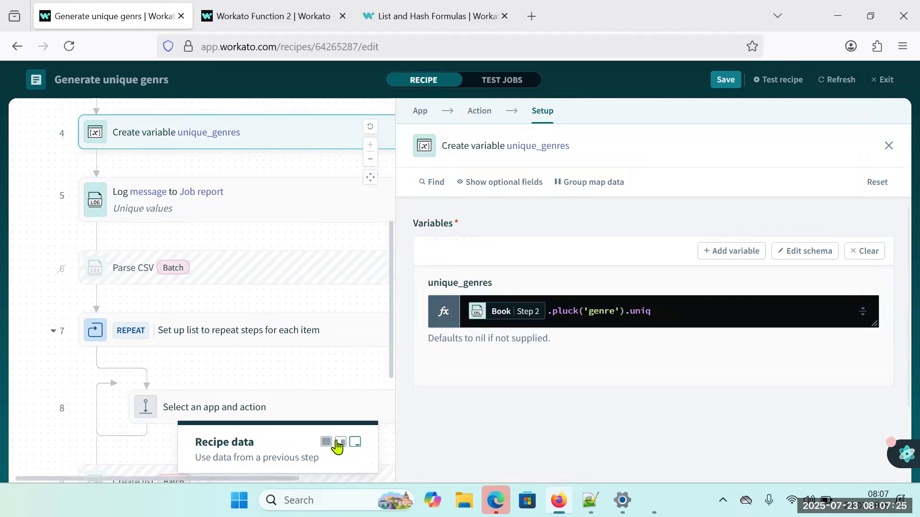
left_click(326, 441)
left_click(204, 449)
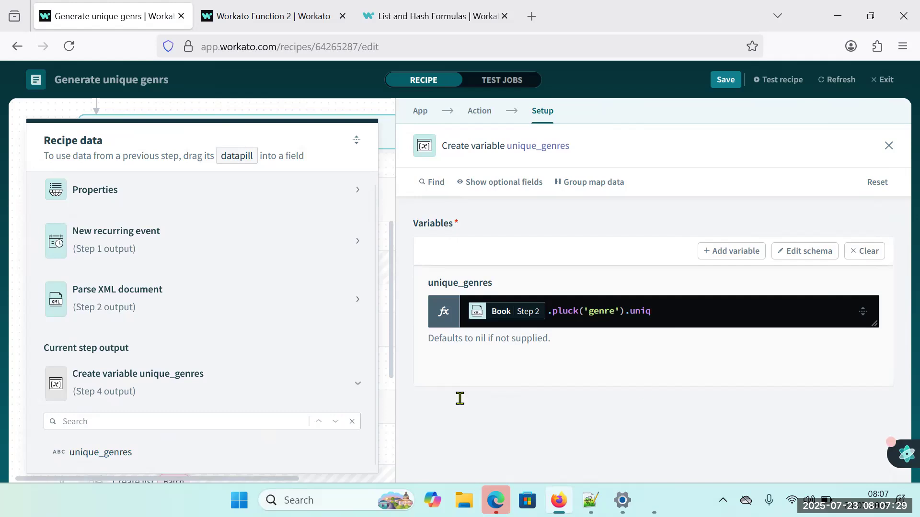
left_click(889, 146)
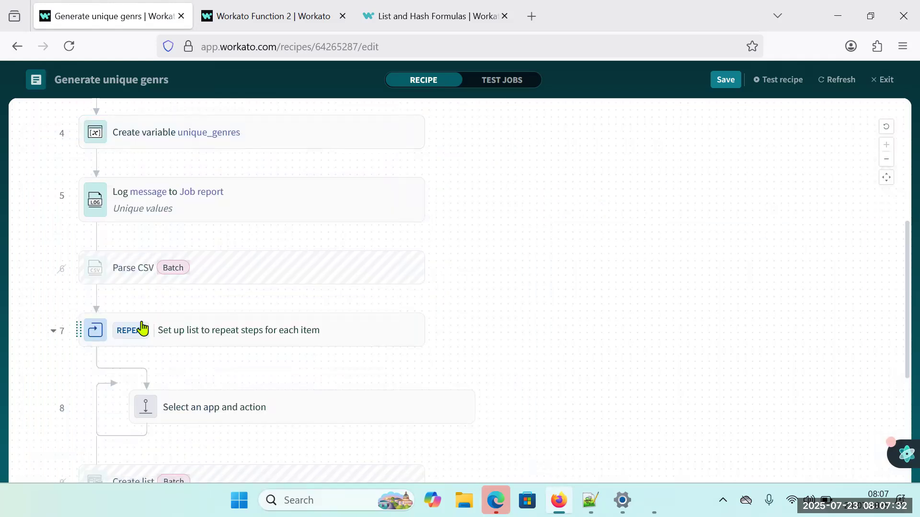
Try to map the unique_genres datapill into the Repeat for each step's input list.
left_click(389, 340)
left_click(322, 446)
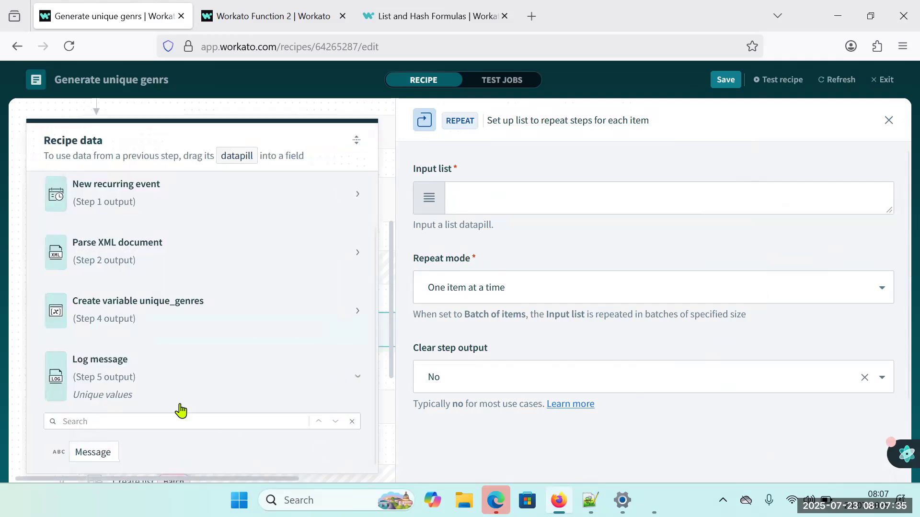
left_click(329, 322)
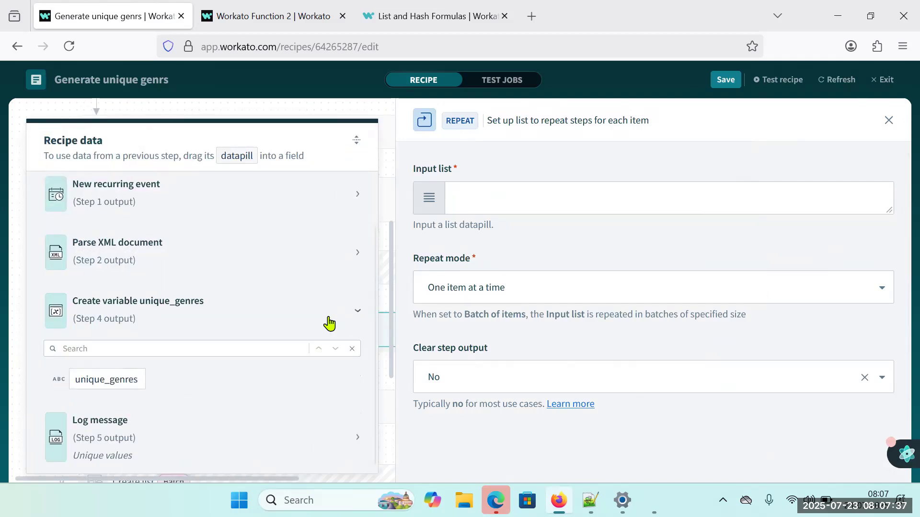
left_click(475, 203)
left_click_drag(95, 381, 418, 224)
left_click(454, 200)
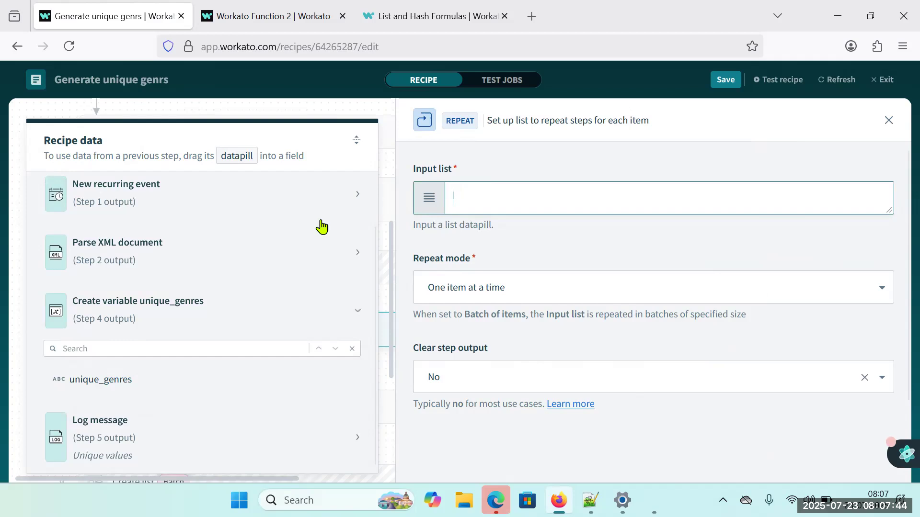
left_click(887, 123)
Set the Repeat for each step's input list to the unique_genres datapill from the step 4 output.
left_click(257, 337)
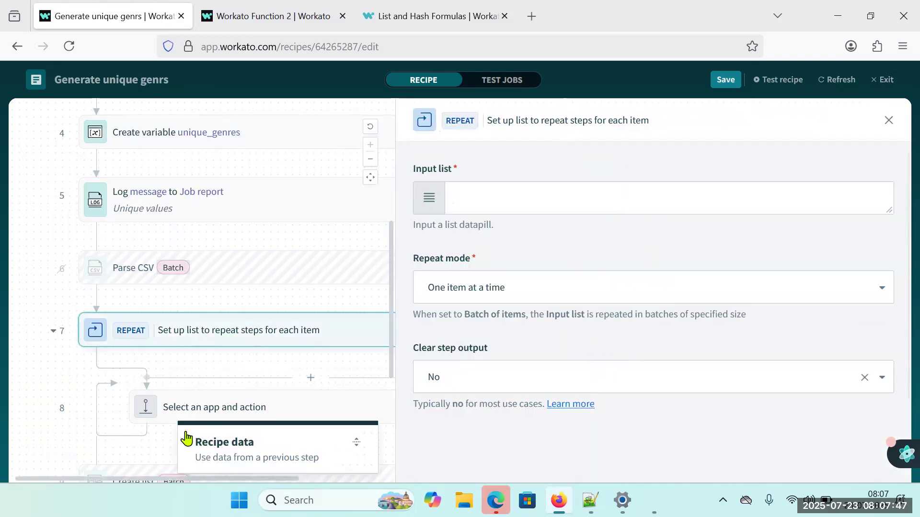
left_click(326, 441)
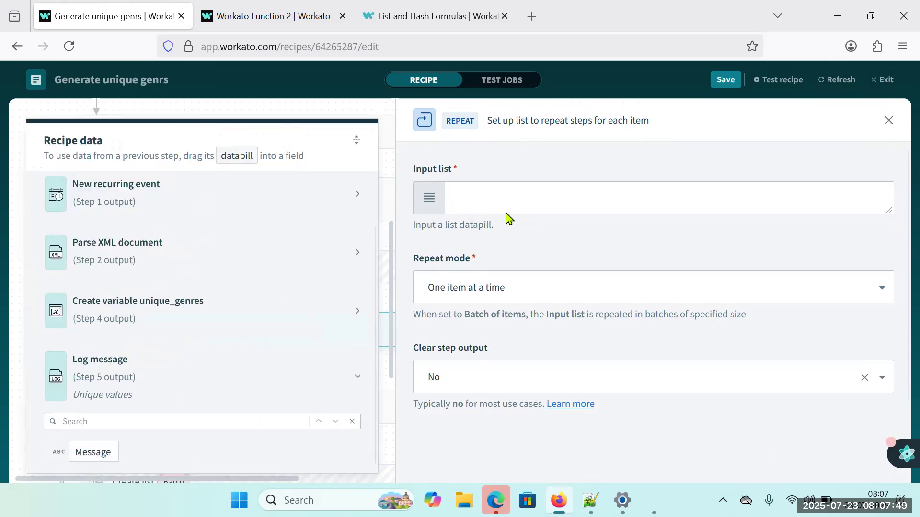
left_click(354, 312)
left_click_drag(99, 380, 503, 206)
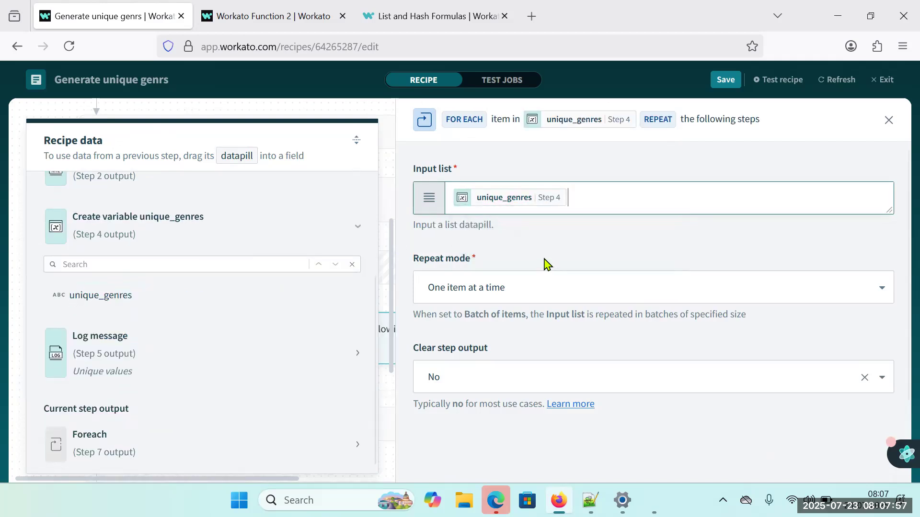
left_click(889, 120)
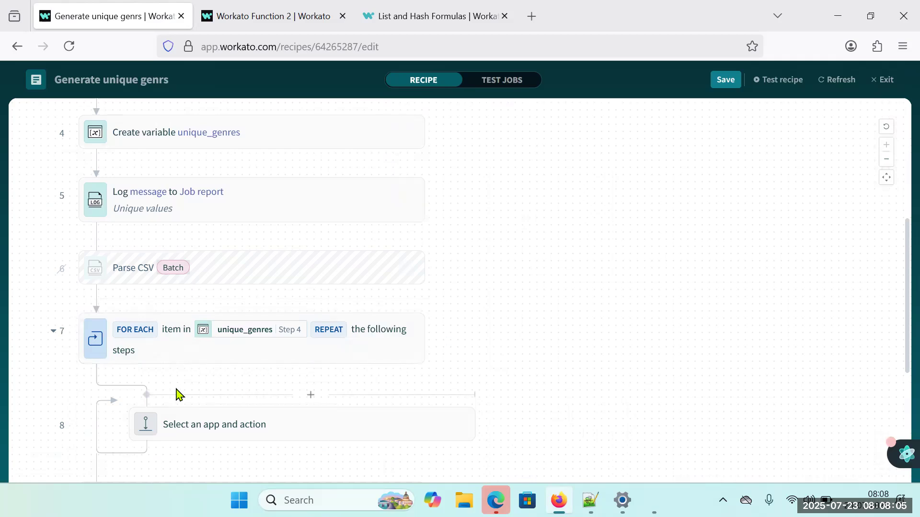
Add a Logger action that logs a message to the job report as the first step inside the loop.
left_click(311, 396)
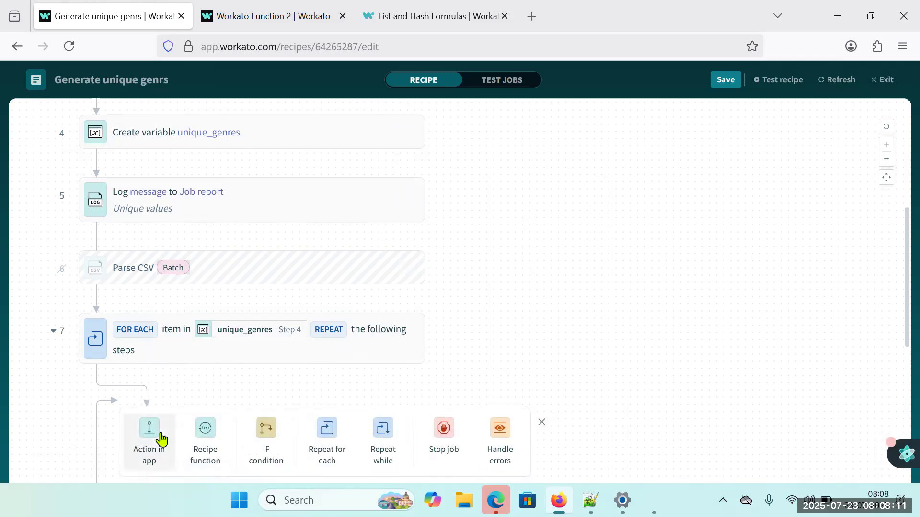
left_click(161, 439)
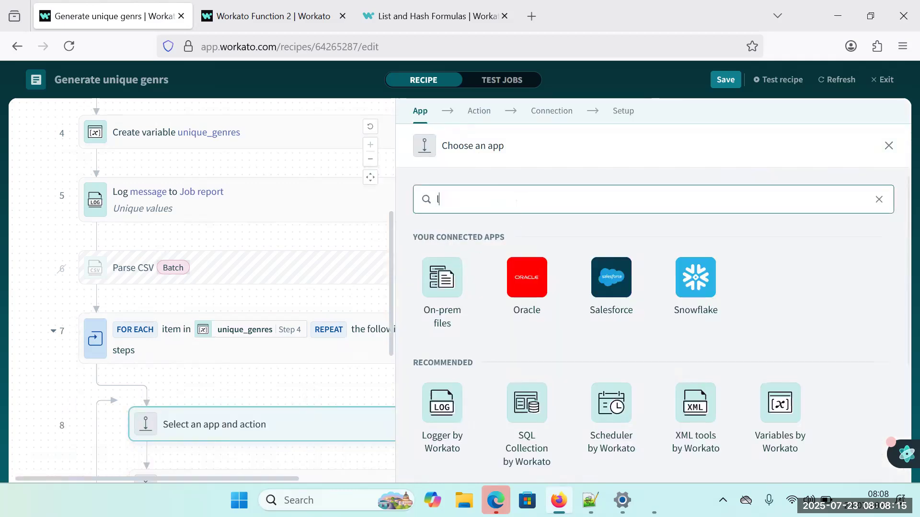
left_click(455, 287)
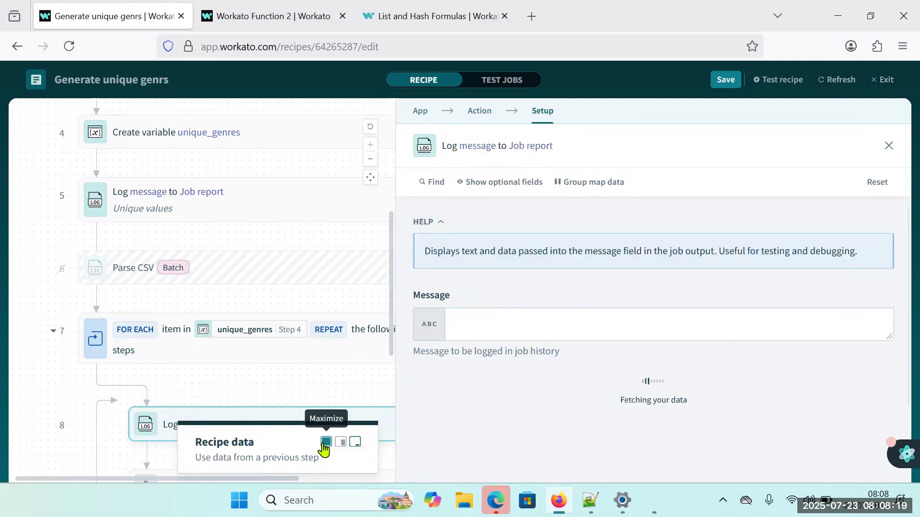
Set the loop's Log message to a formula converting the Foreach step 7 output to a string with .to_s.
left_click(324, 442)
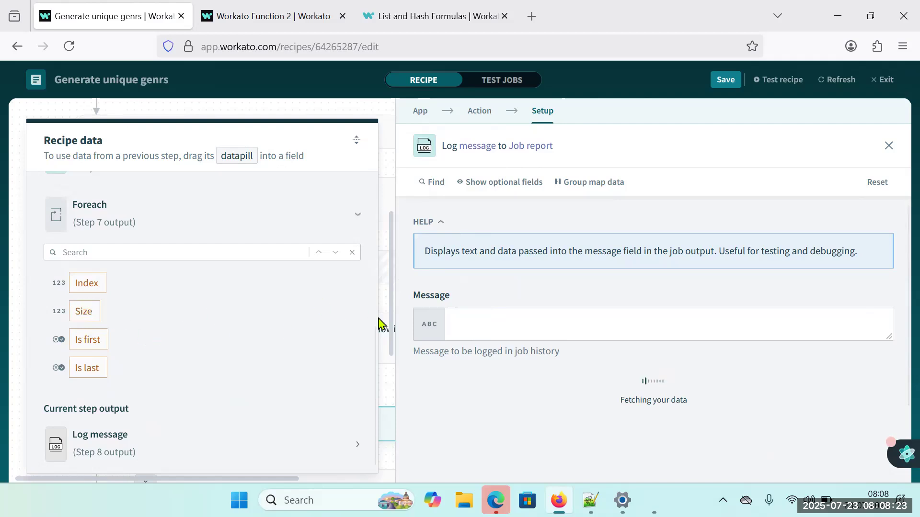
left_click(498, 324)
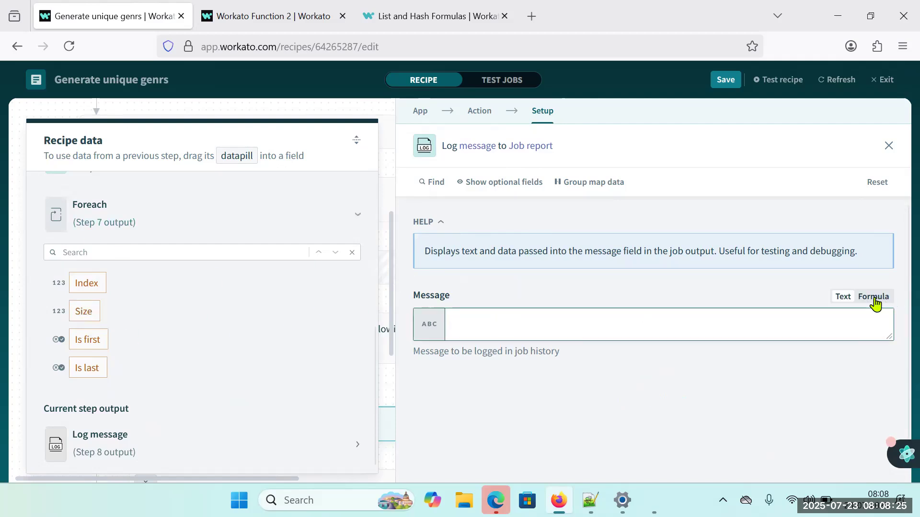
left_click(874, 303)
left_click_drag(99, 226, 537, 334)
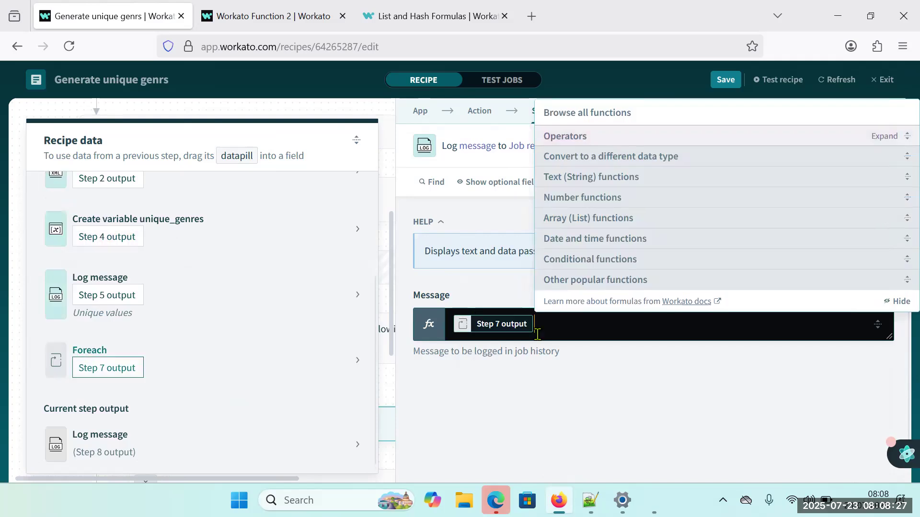
type(".to-s")
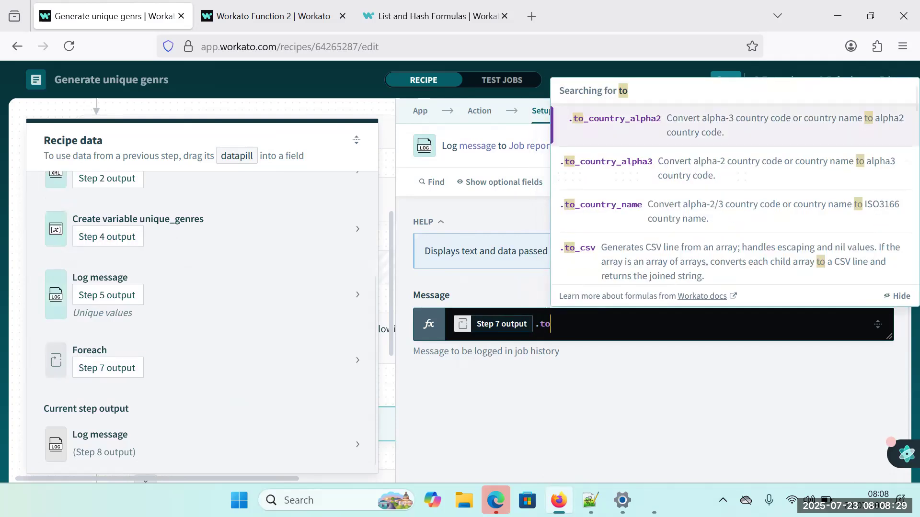
key("BackSpace")
key("BackSpace")
type("_")
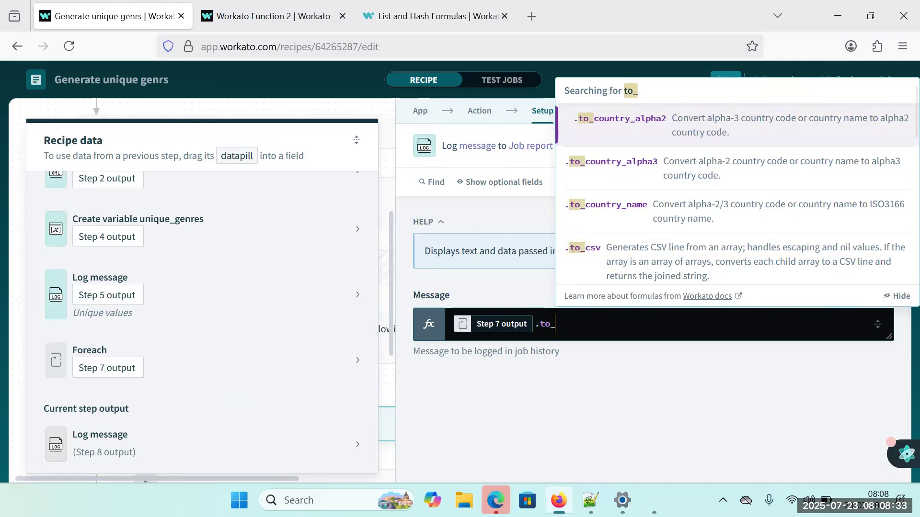
type("s")
left_click(590, 404)
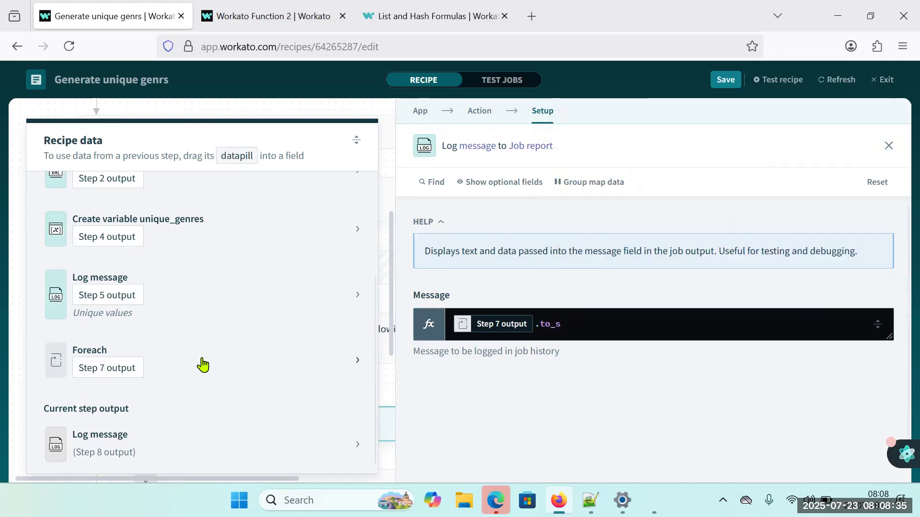
scroll(204, 364, "up", 2)
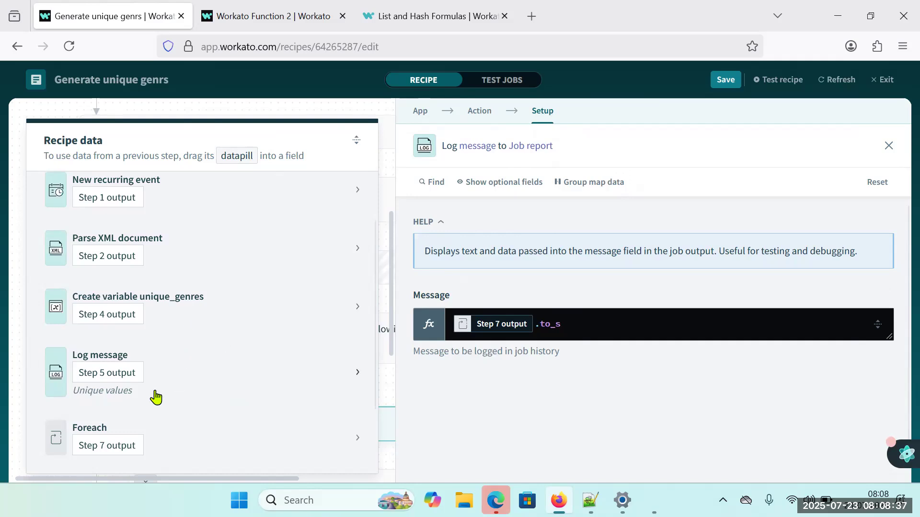
left_click(890, 147)
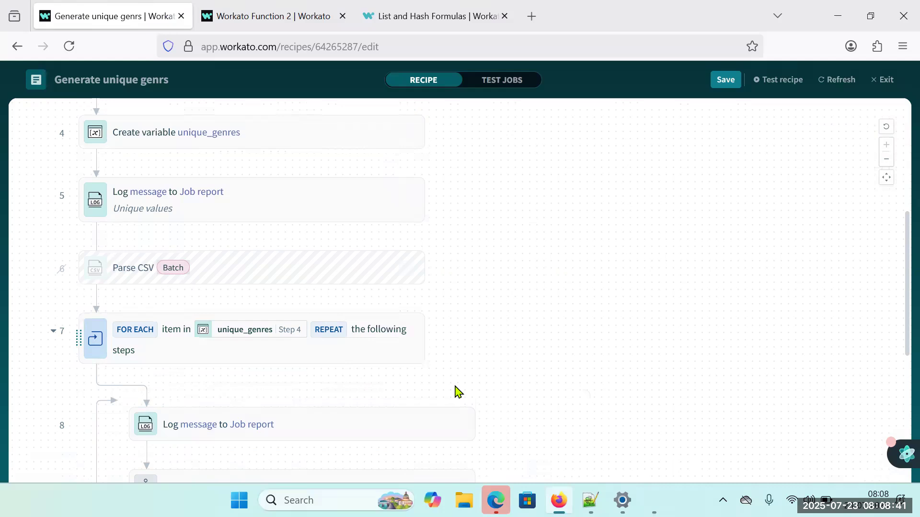
Try testing the recipe, delete the empty app action step below the Log message in the loop, and save the recipe.
left_click(758, 82)
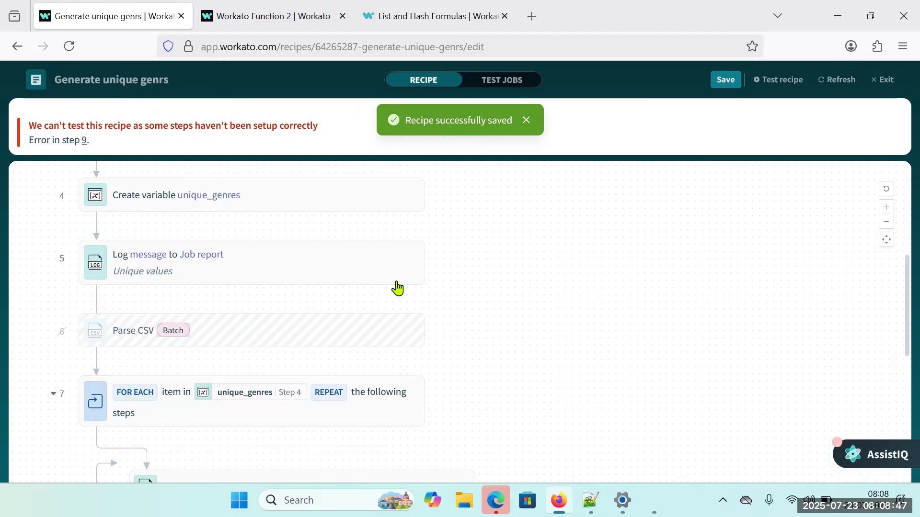
scroll(470, 305, "down", 3)
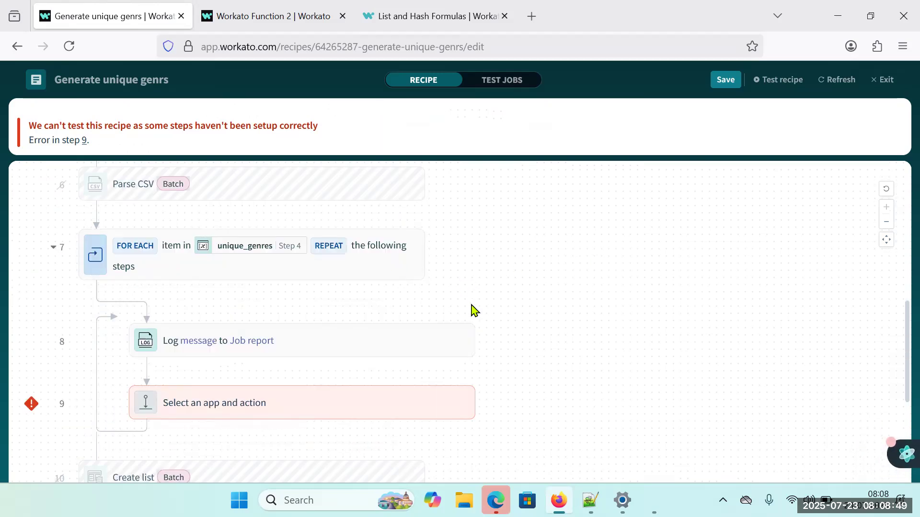
right_click(381, 409)
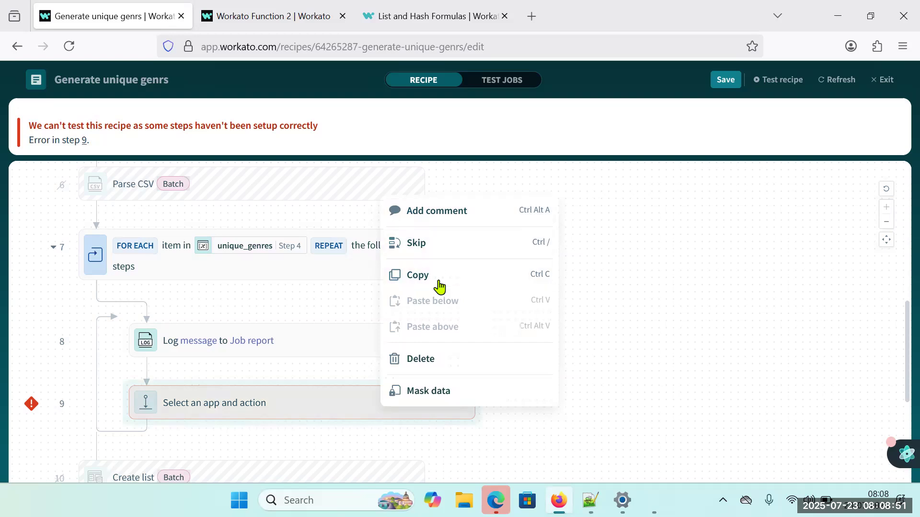
left_click(431, 358)
left_click(727, 81)
left_click(839, 80)
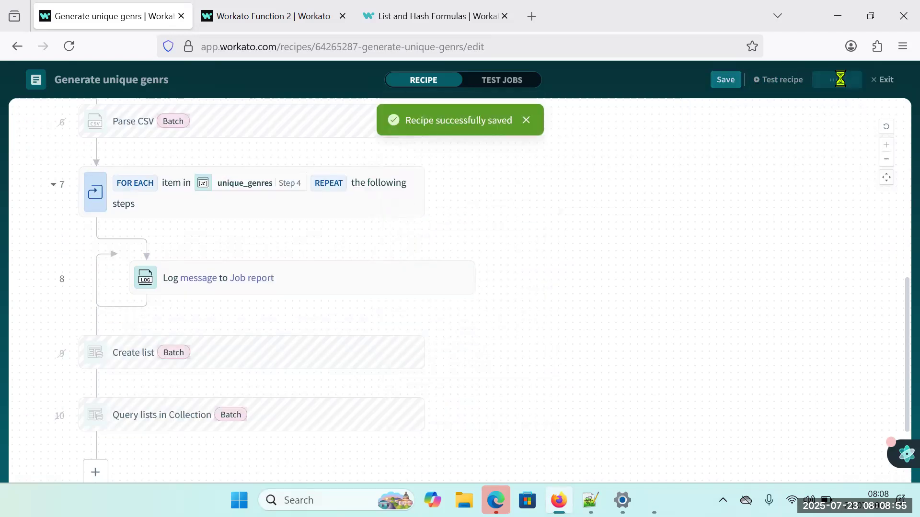
Test the recipe and inspect the job output of the Create variable step and the loop's Log message step.
left_click(769, 81)
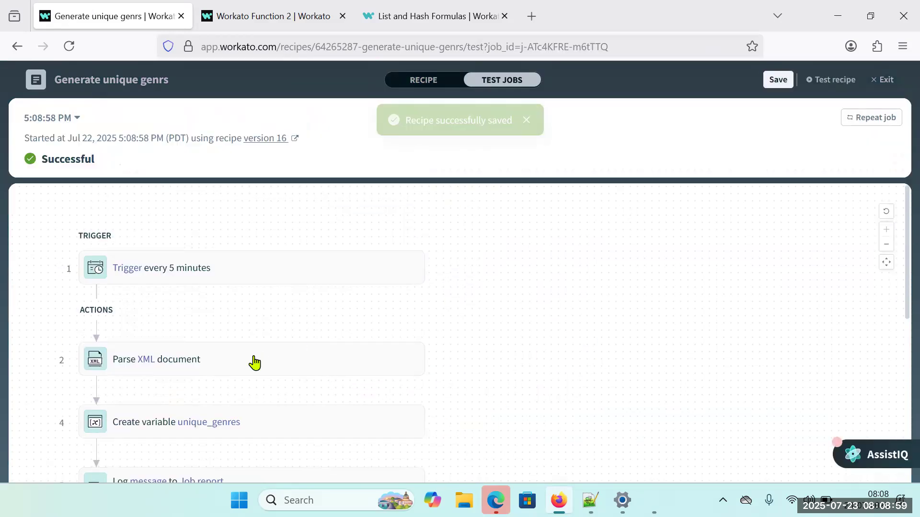
scroll(249, 364, "down", 3)
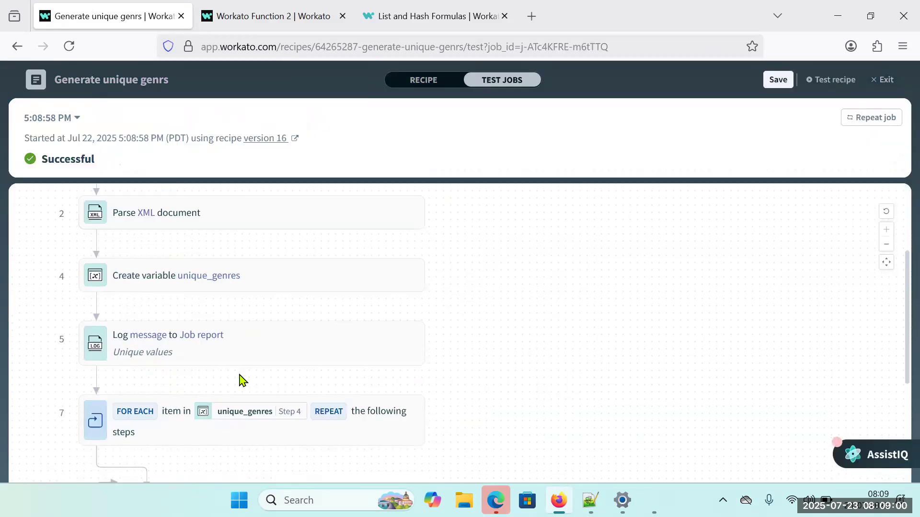
left_click(308, 293)
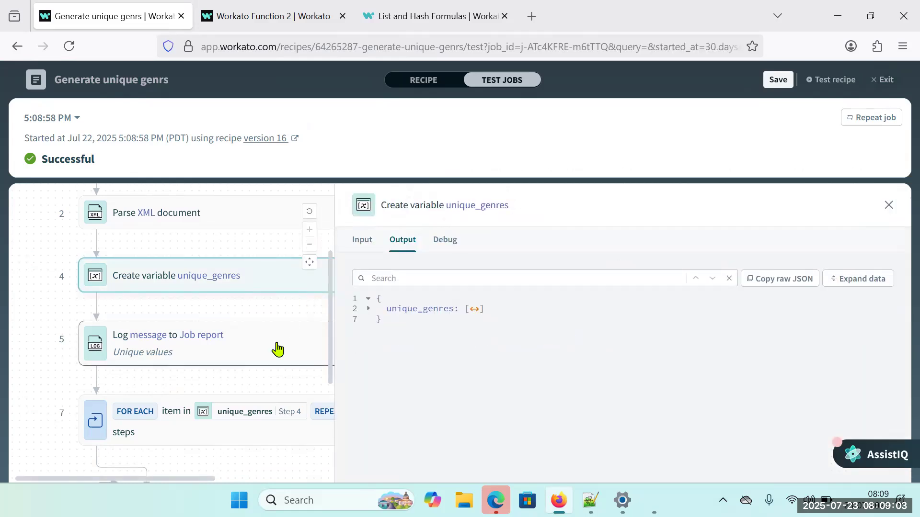
scroll(222, 446, "down", 3)
left_click(303, 373)
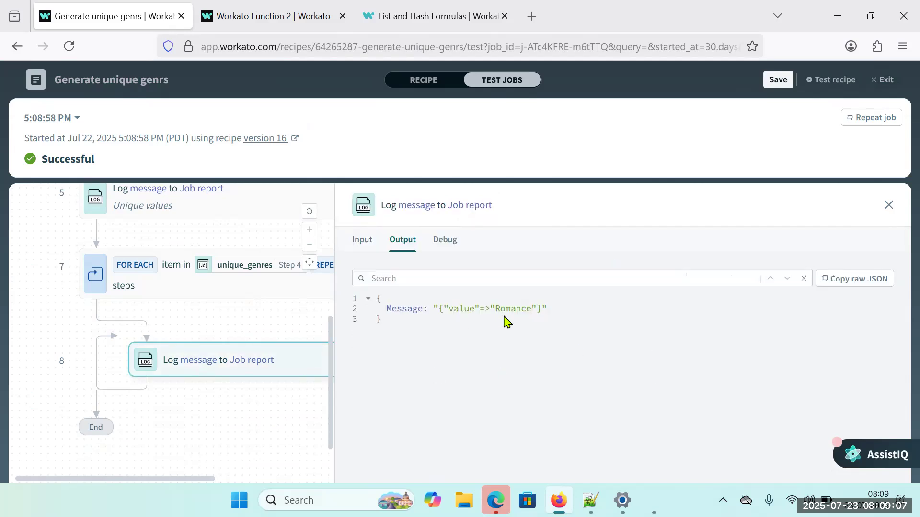
Compare the job output of the loop's Log message step with the FOR EACH step's output, including its expanded Item and its Debug information.
left_click_drag(455, 310, 526, 312)
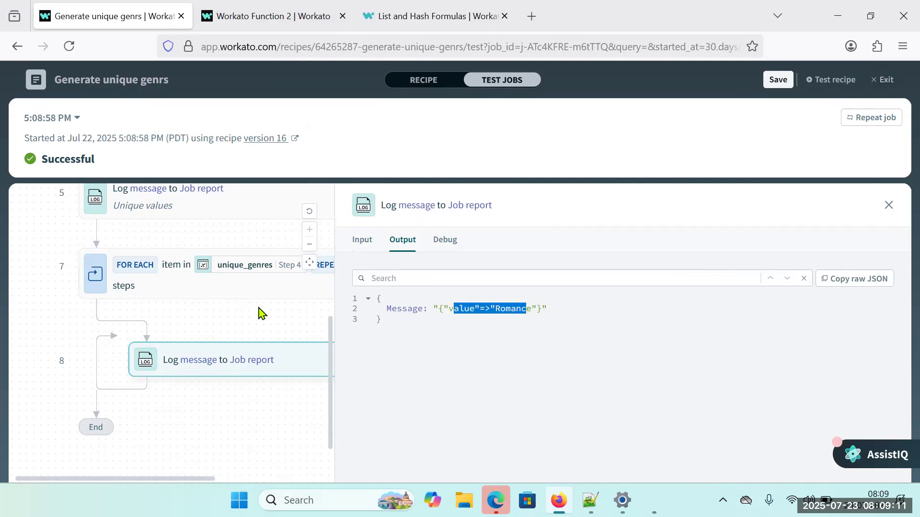
left_click(274, 295)
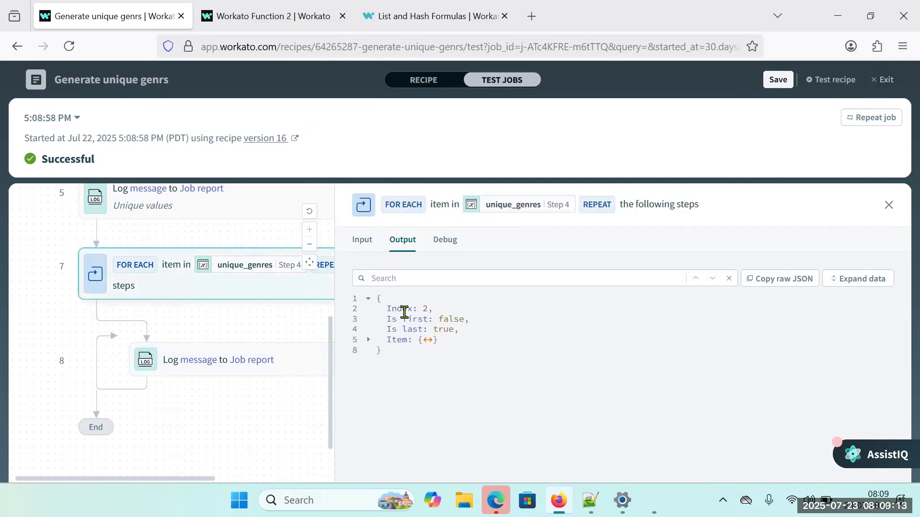
left_click_drag(387, 308, 430, 308)
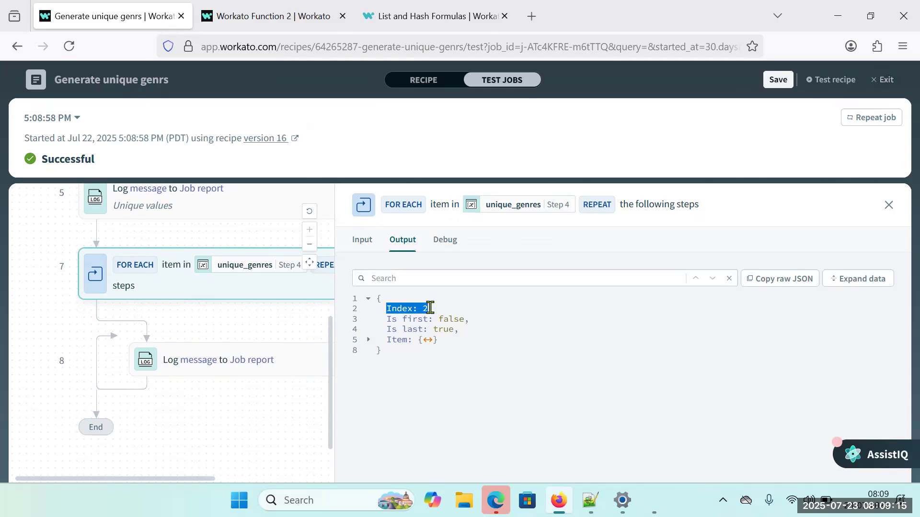
left_click(431, 309)
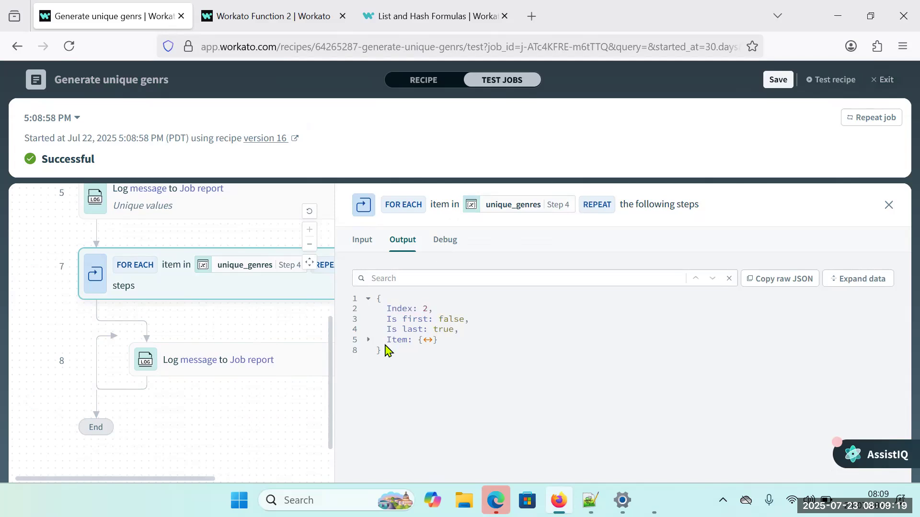
left_click(368, 340)
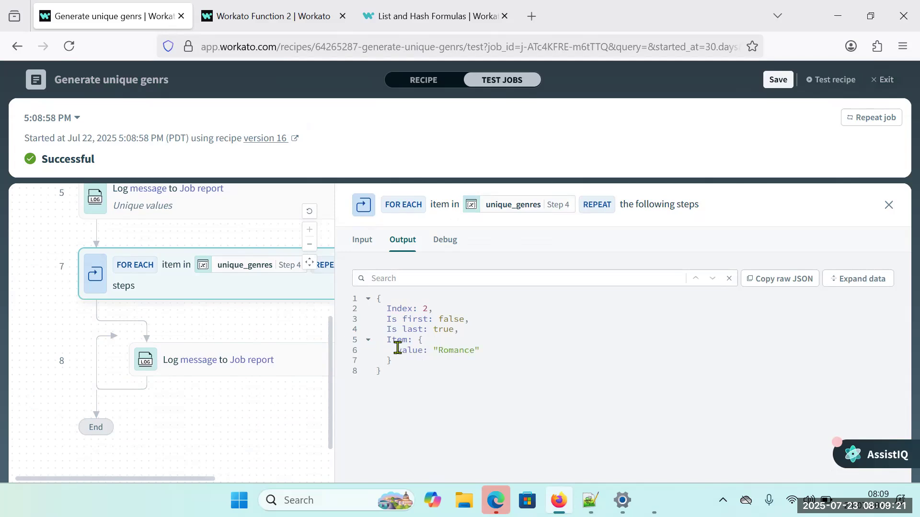
left_click_drag(389, 341, 396, 365)
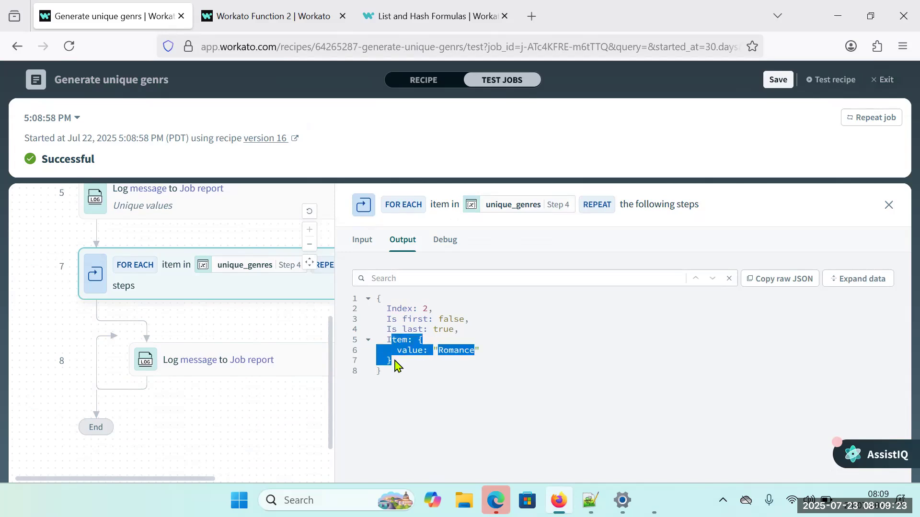
double_click(410, 350)
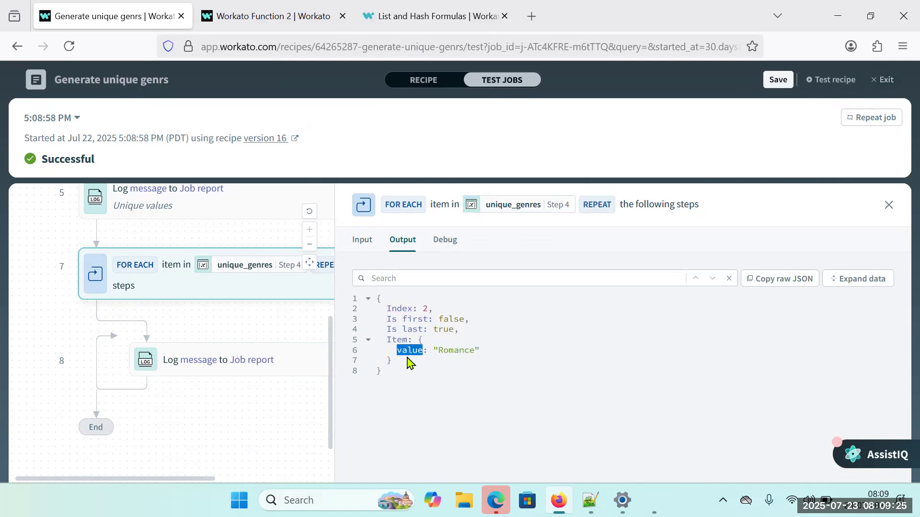
left_click(446, 244)
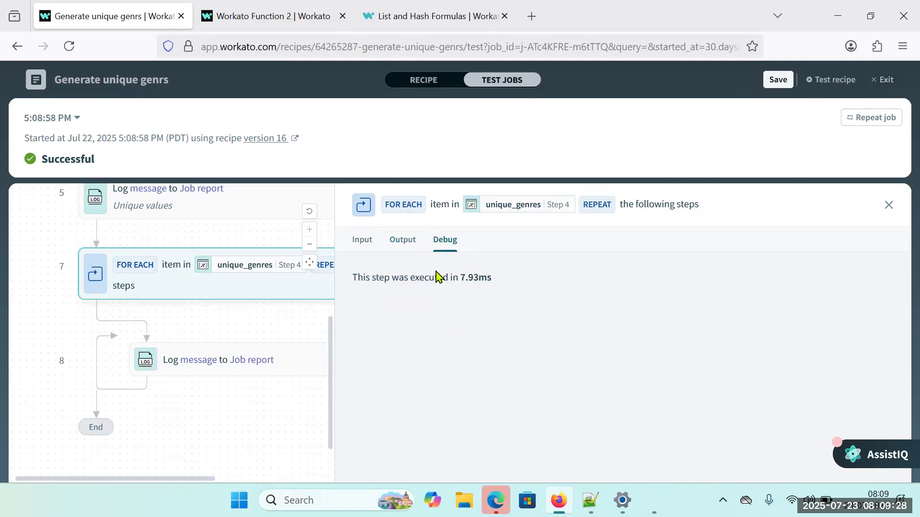
left_click(241, 374)
double_click(460, 309)
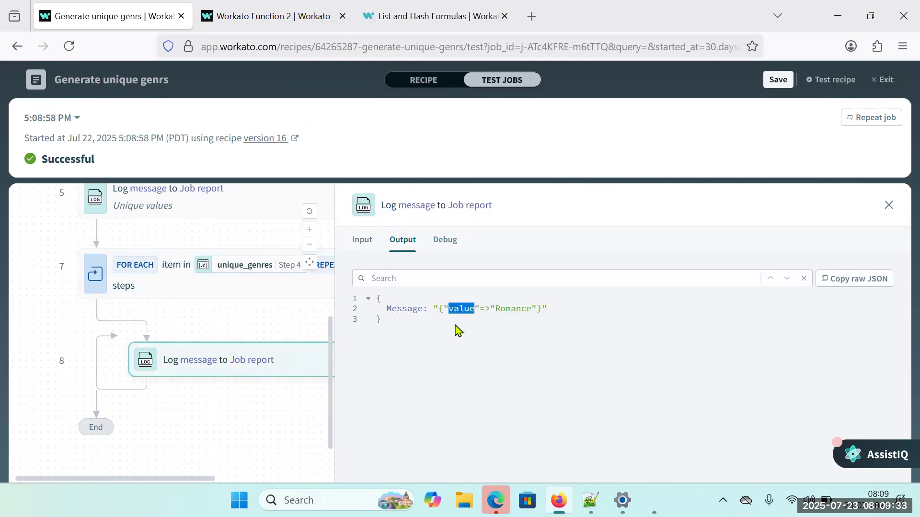
left_click(221, 290)
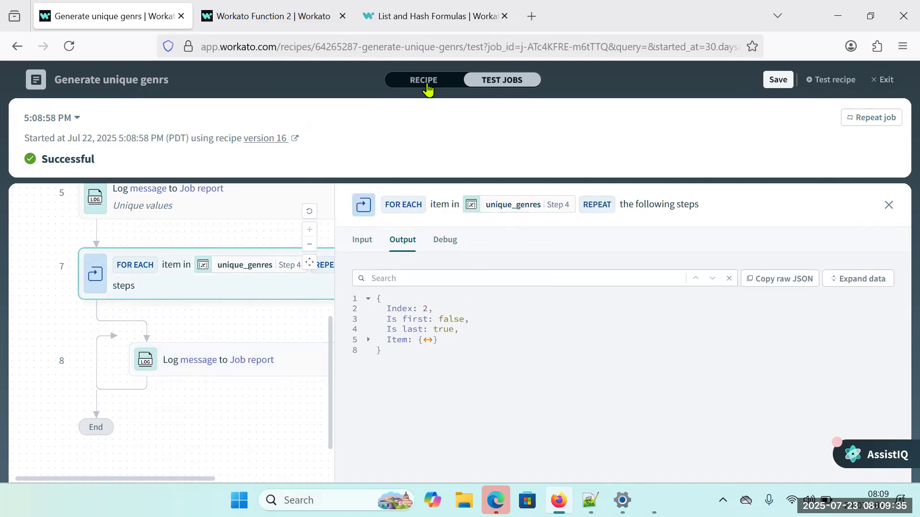
Return to the recipe and add a String variable labelled Final_list to the Create variable step.
left_click(428, 89)
scroll(134, 225, "up", 3)
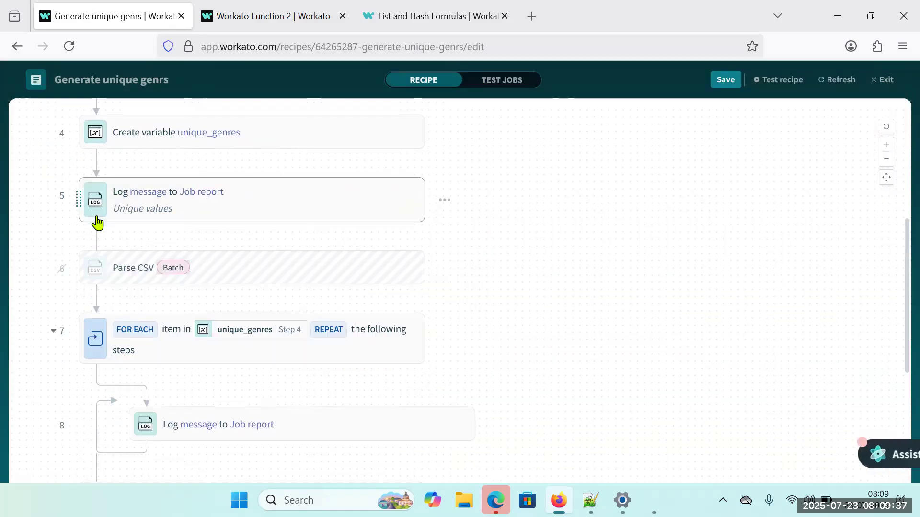
left_click(270, 149)
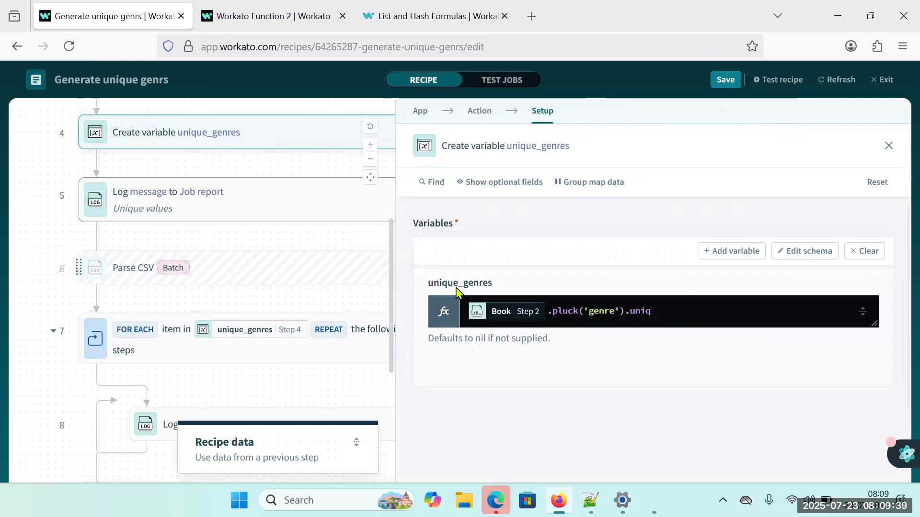
left_click(732, 257)
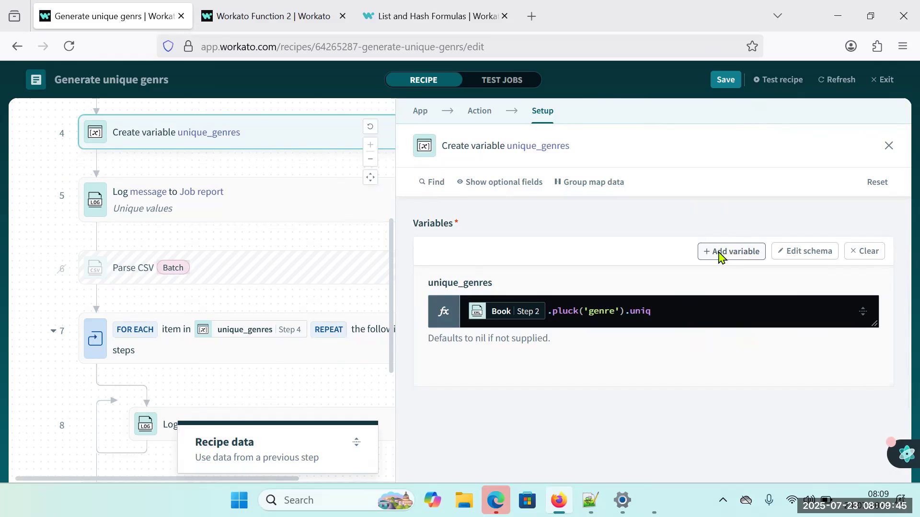
left_click(720, 255)
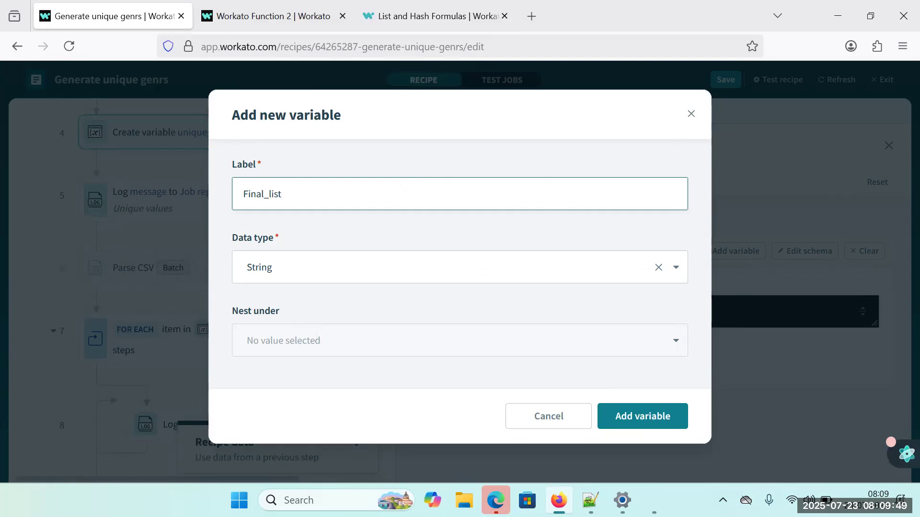
left_click(619, 417)
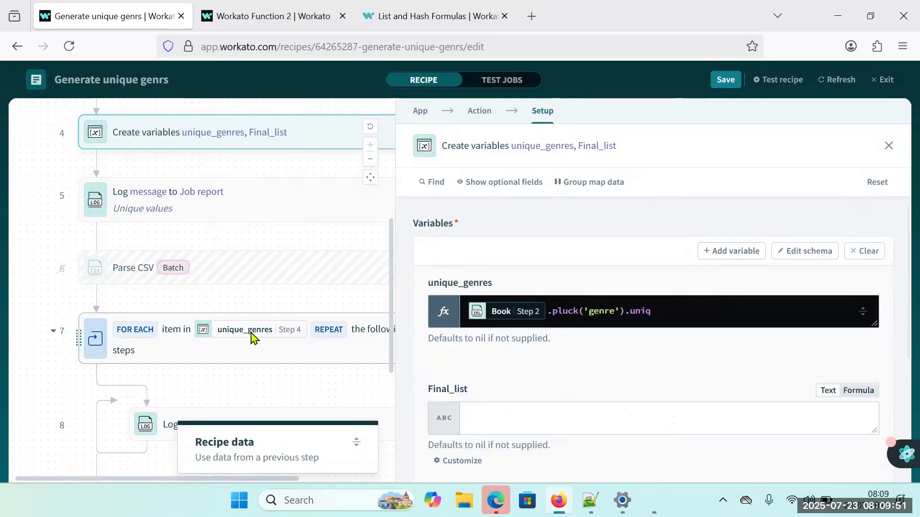
Clear the existing formula from the Message of the Log message step inside the loop.
scroll(139, 360, "down", 2)
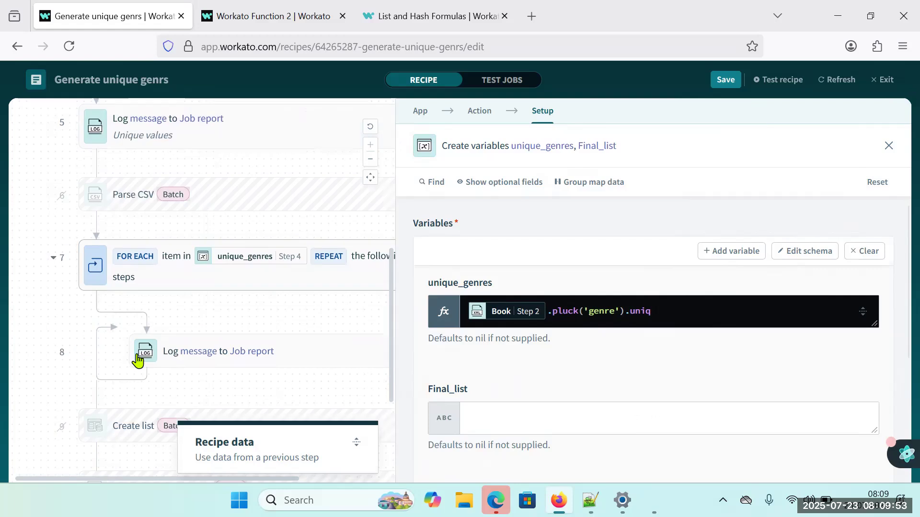
scroll(242, 363, "down", 2)
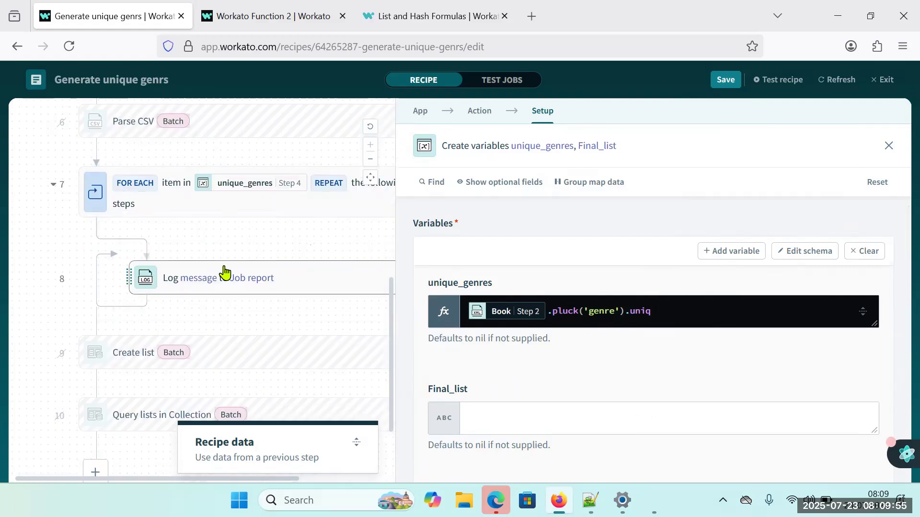
left_click(279, 279)
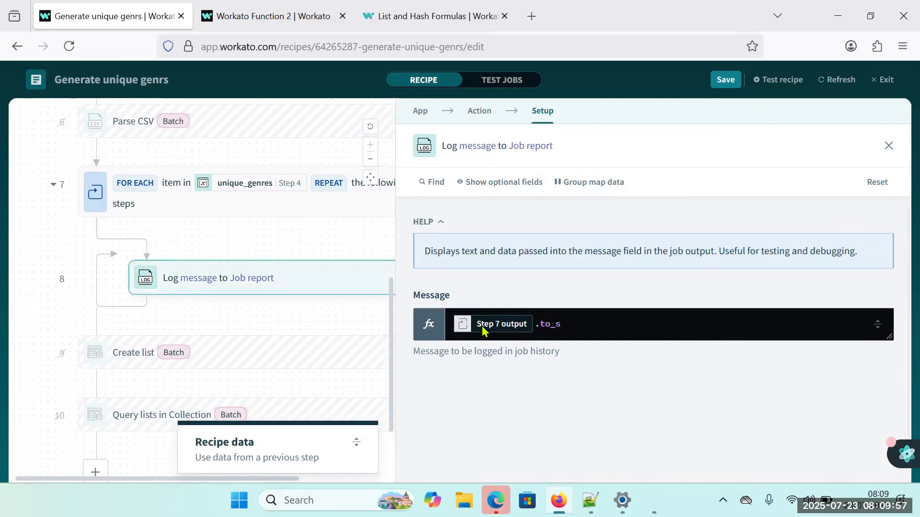
left_click(588, 323)
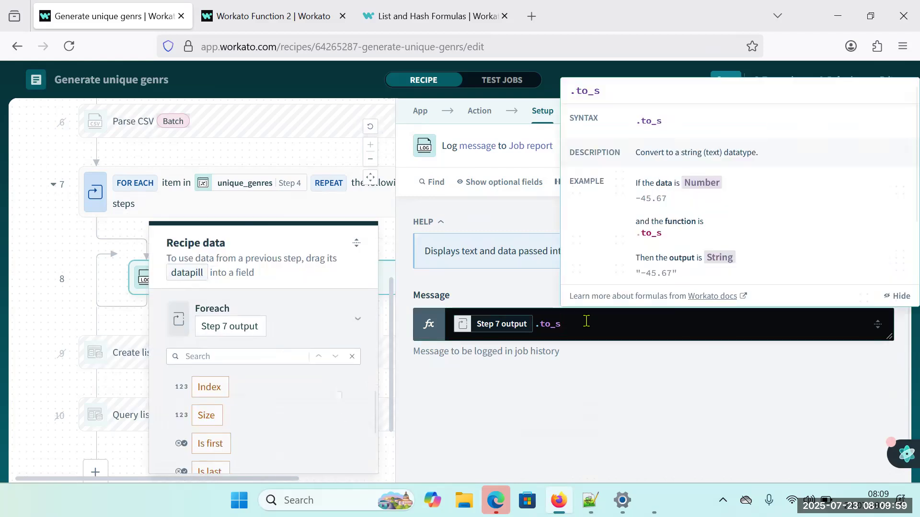
key("BackSpace")
key("BackSpace")
key("BackSpace")
key("BackSpace")
key("BackSpace")
key("BackSpace")
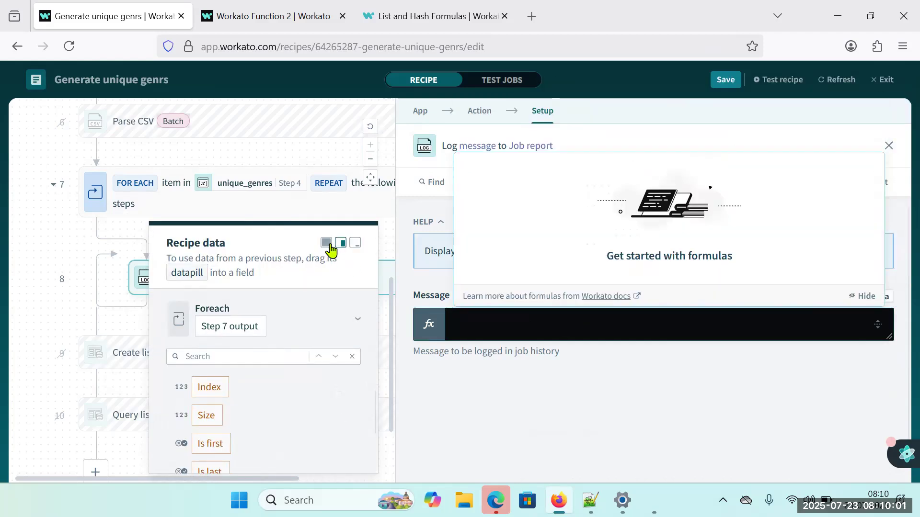
Build a new Message formula from the Book list of the Step 2 Parse XML output with .where() appended.
left_click(326, 243)
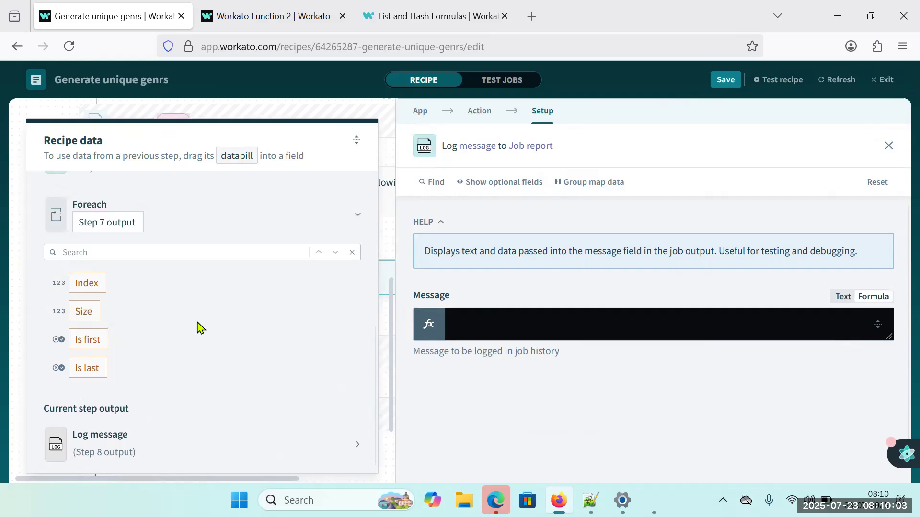
scroll(211, 302, "up", 5)
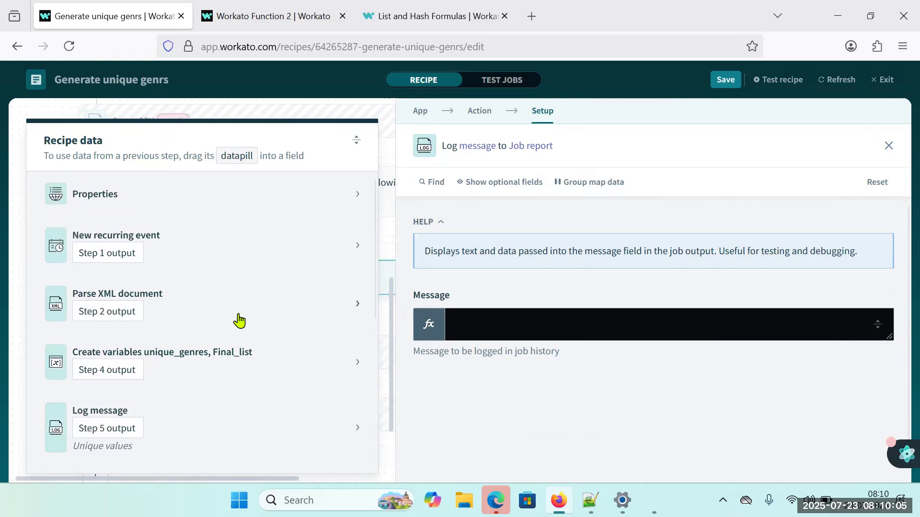
left_click(345, 309)
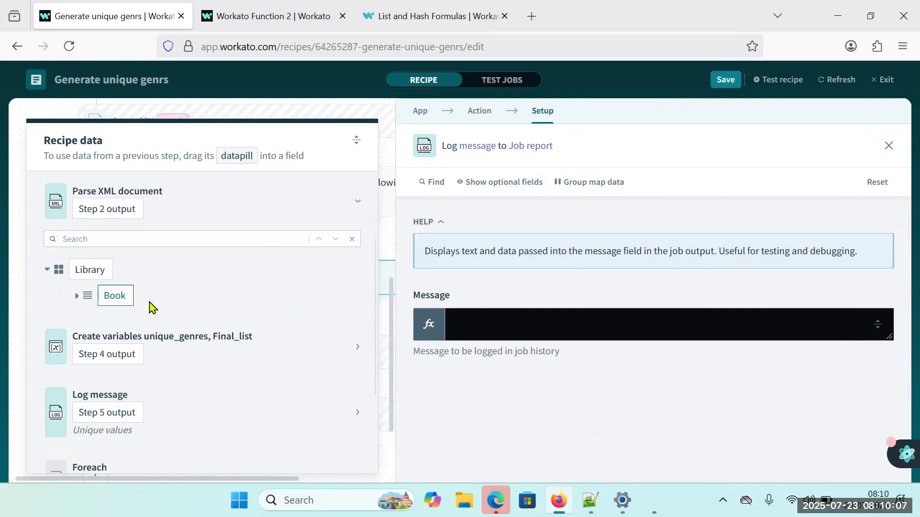
left_click(487, 317)
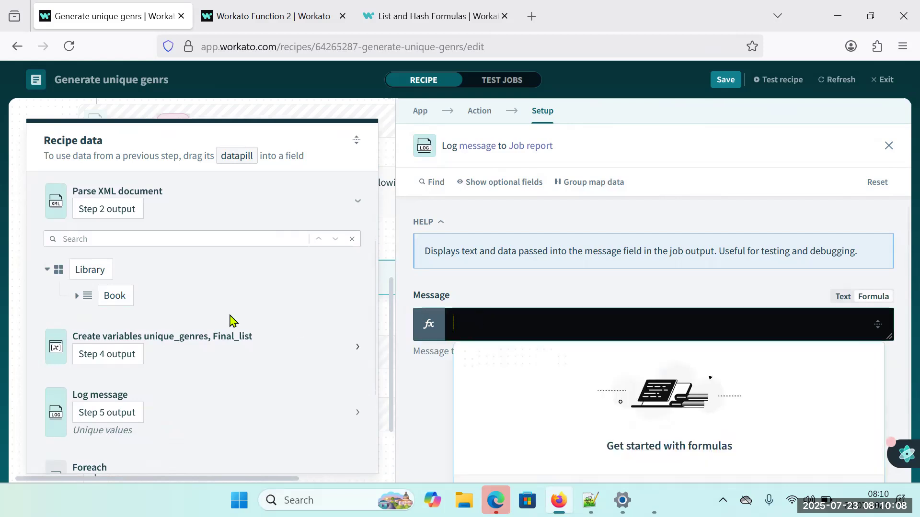
left_click(126, 297)
left_click(76, 296)
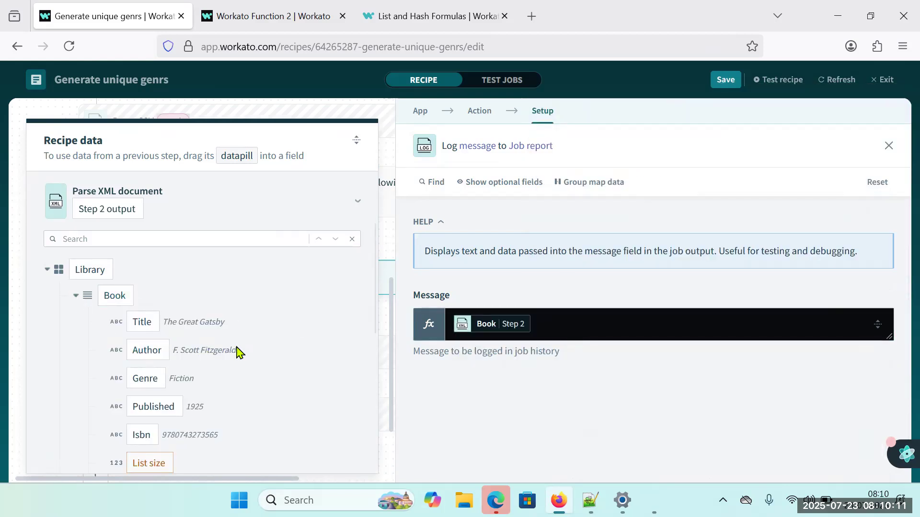
scroll(236, 349, "down", 3)
left_click(562, 324)
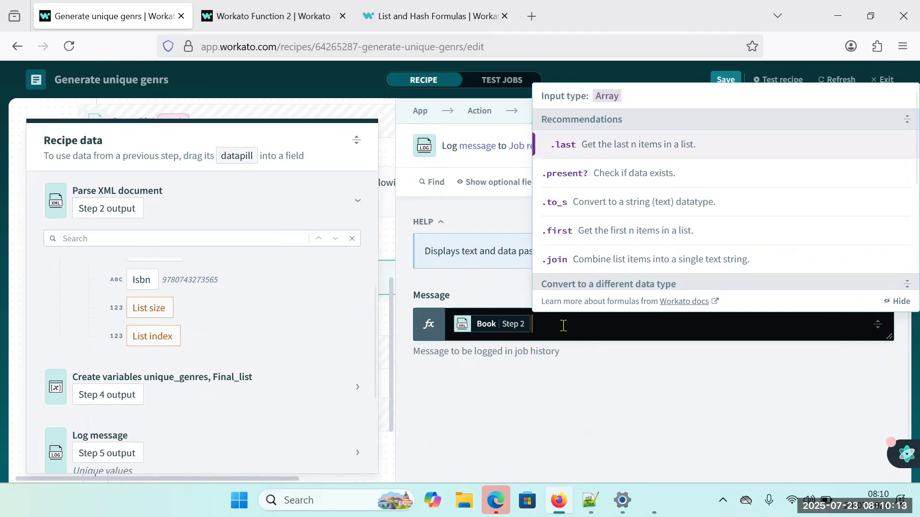
type(".wh")
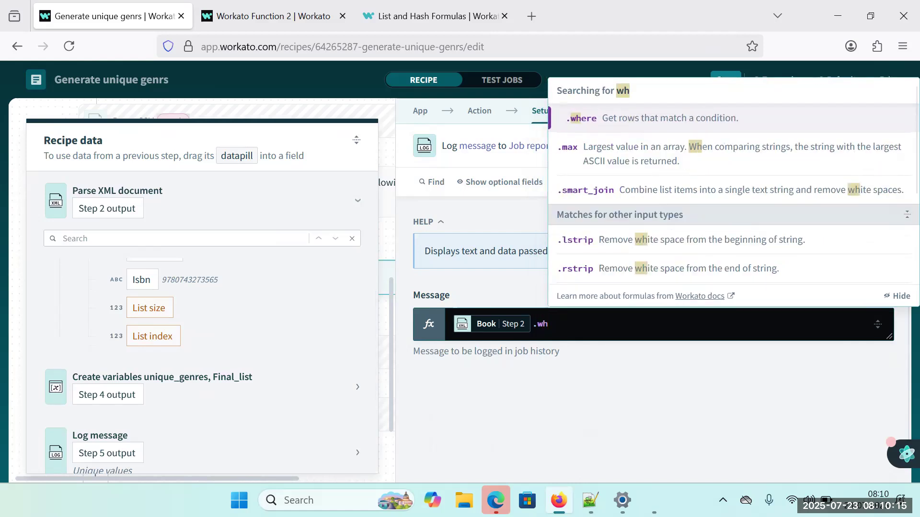
key("Return")
Enter 'genre': as the condition name inside the .where() parentheses of the Message formula.
scroll(216, 383, "up", 4)
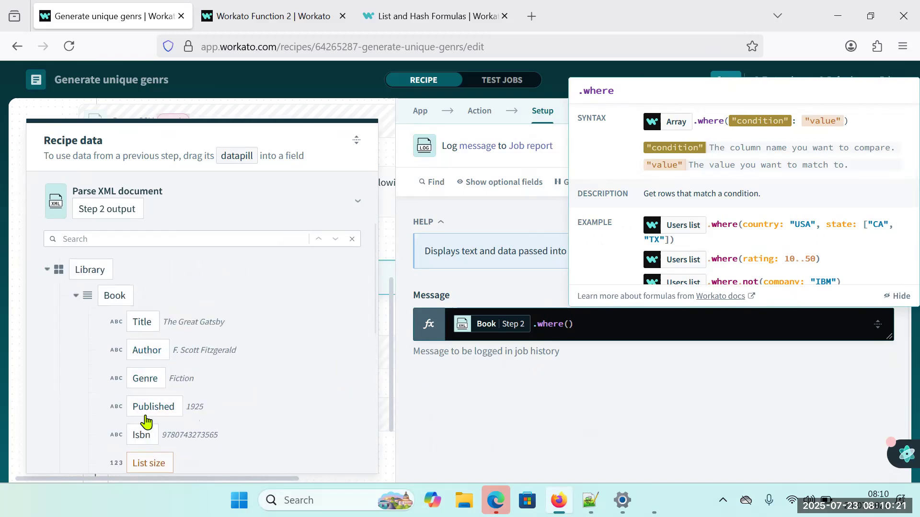
left_click(145, 380)
key("BackSpace")
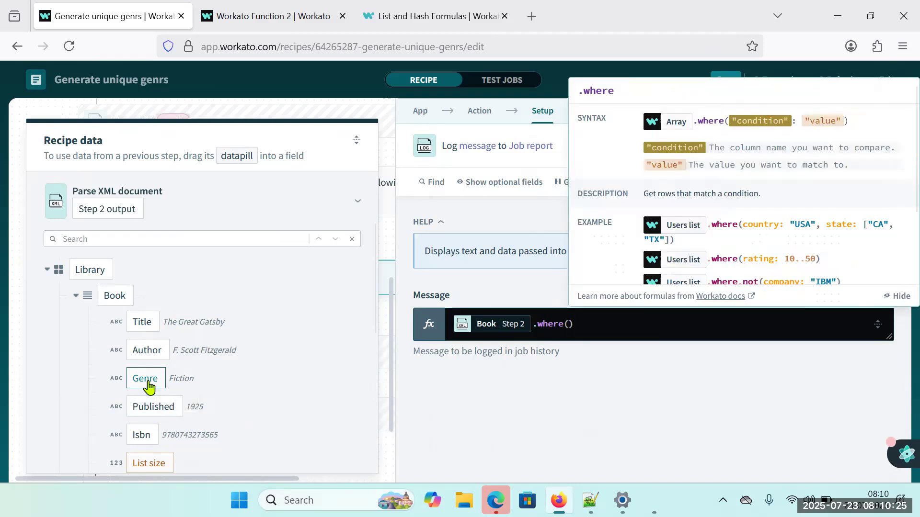
type("'")
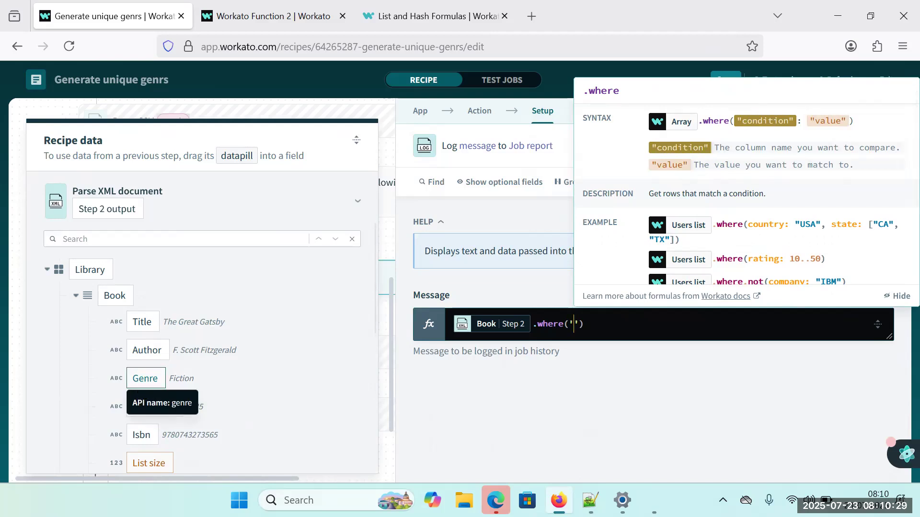
type("genre'")
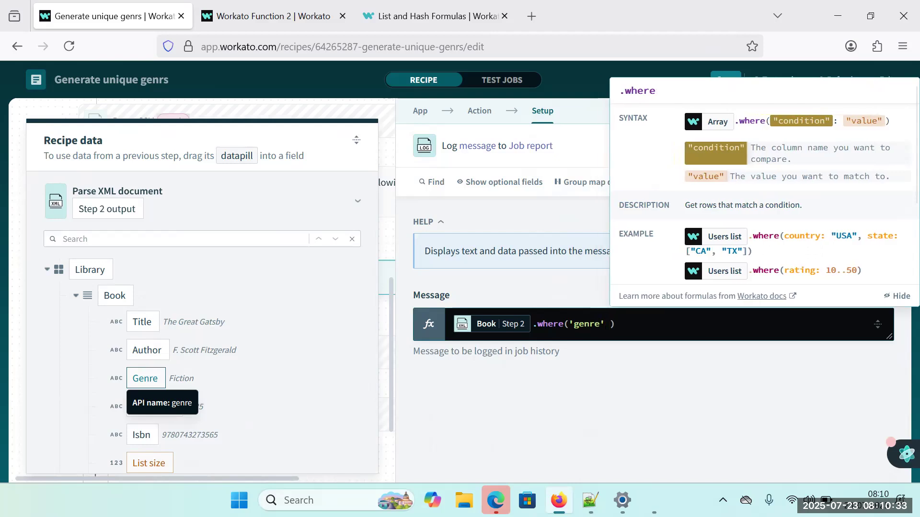
type(" :")
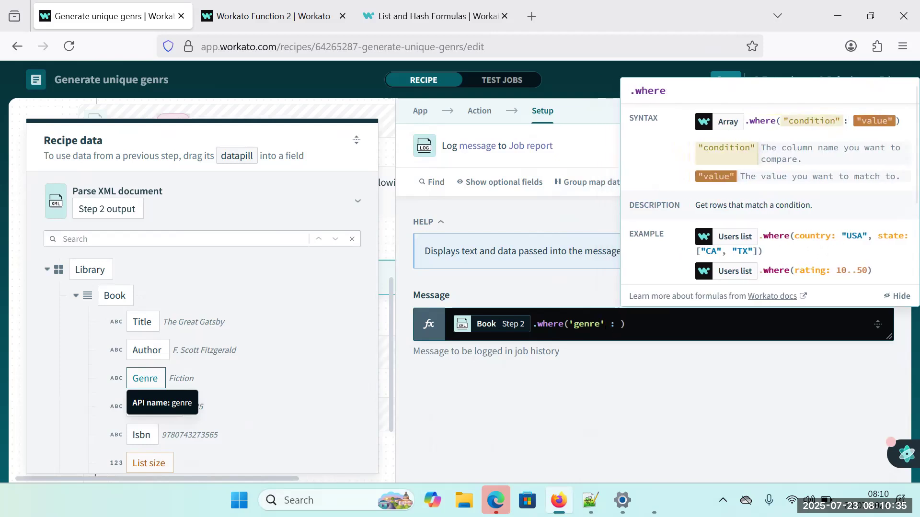
key("Left")
key("Left")
key("BackSpace")
key("Right")
key("Right")
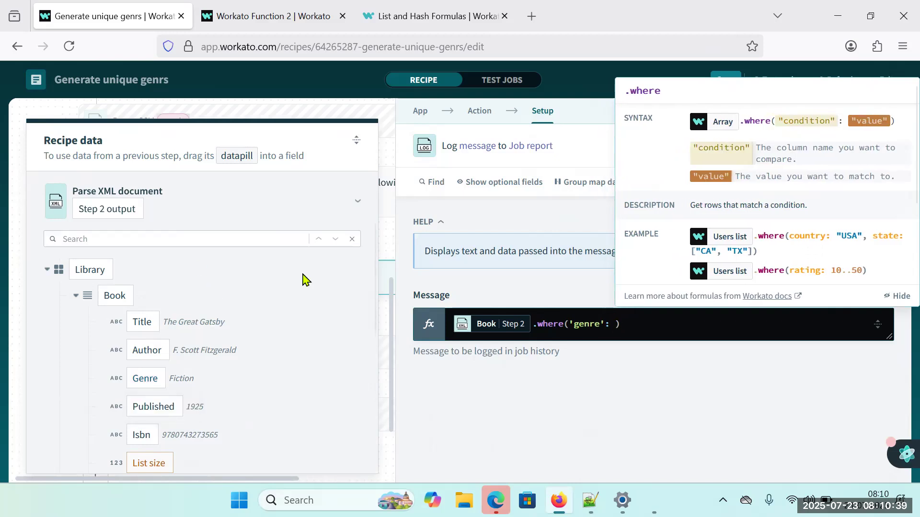
Set the .where() condition's value to the Foreach Step 7 output followed by ['value'].
left_click(358, 206)
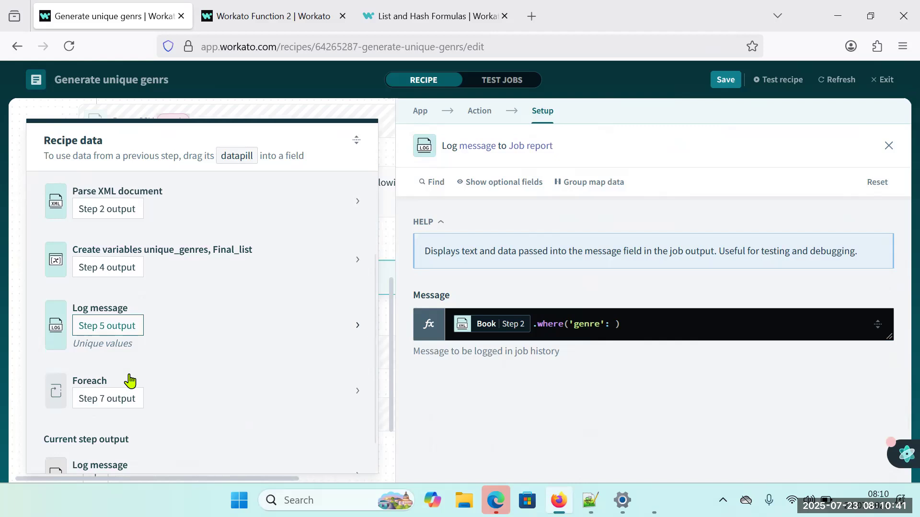
left_click(357, 392)
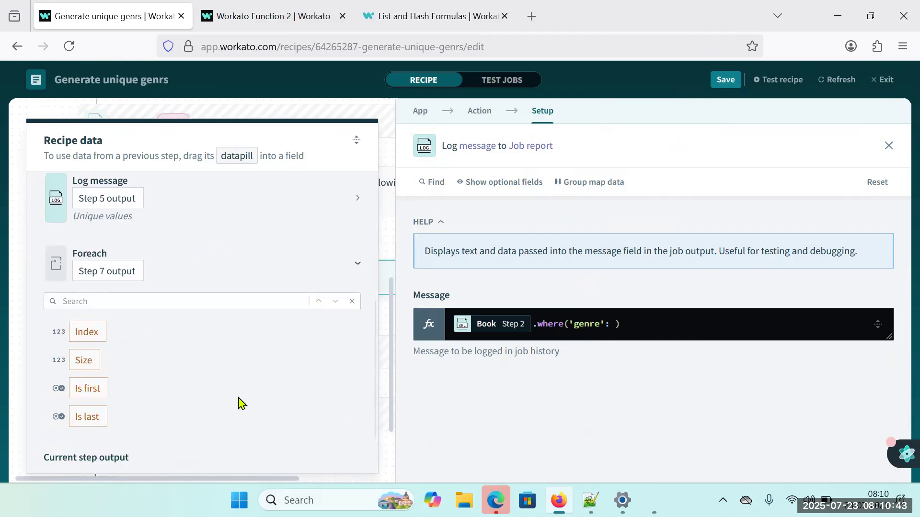
left_click(617, 324)
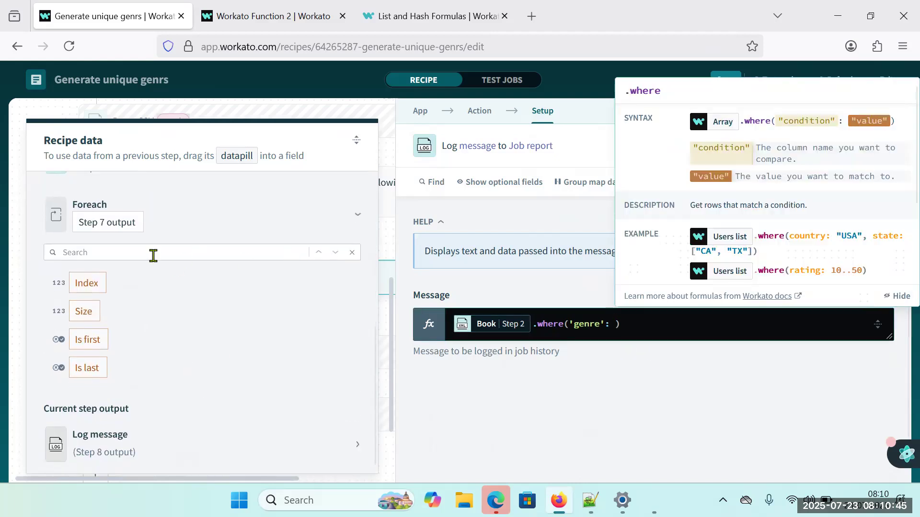
left_click(93, 224)
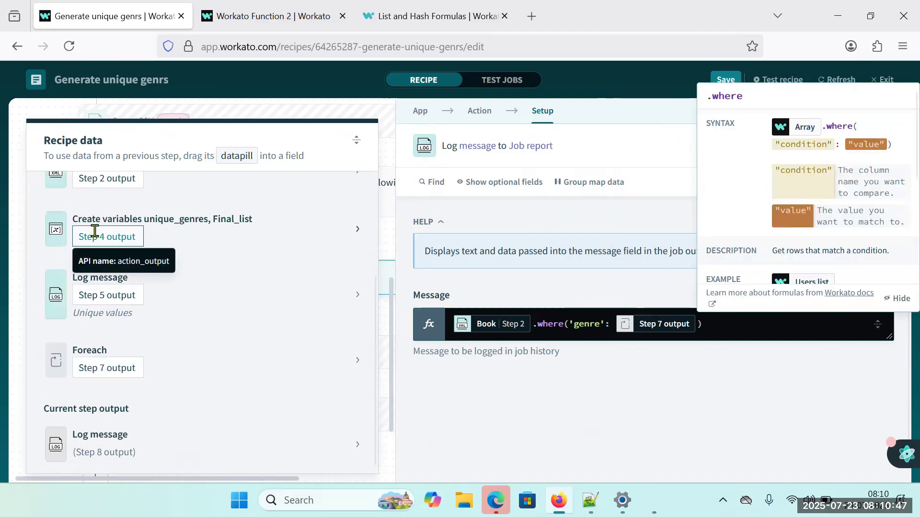
type("[value")
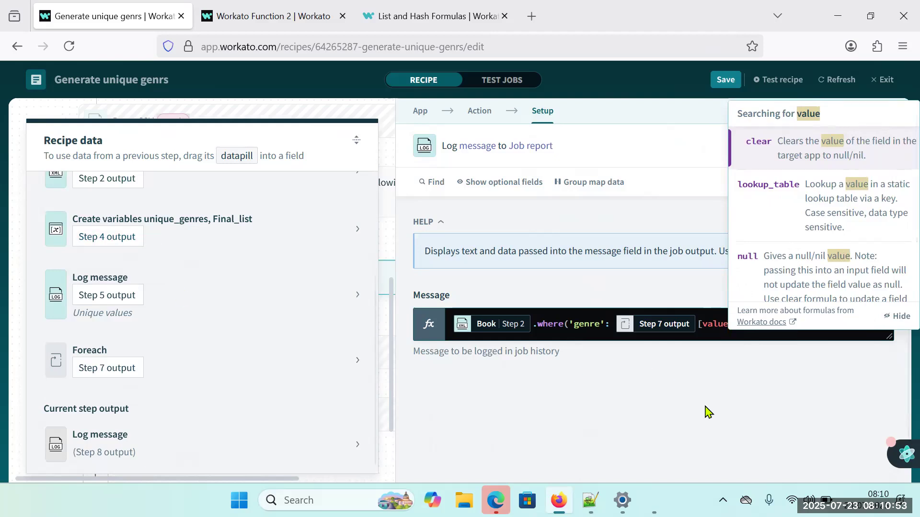
left_click(698, 325)
left_click(706, 325)
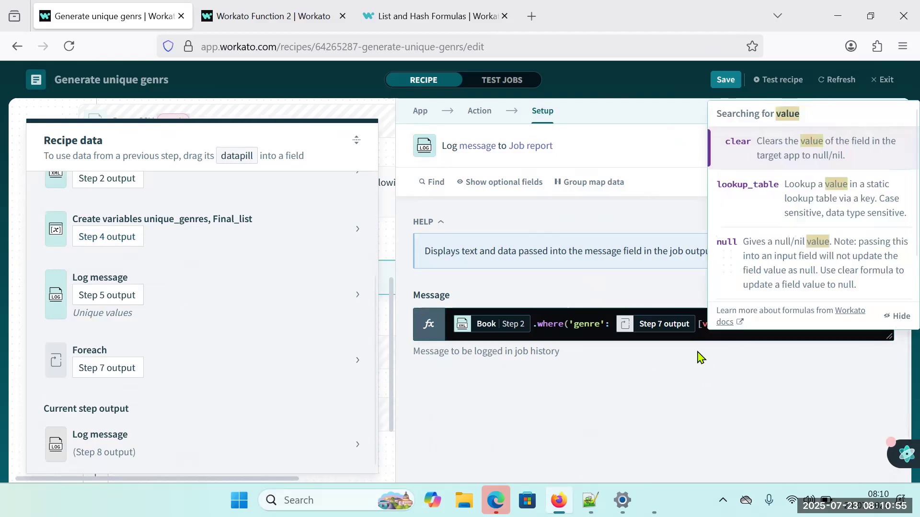
key("Left")
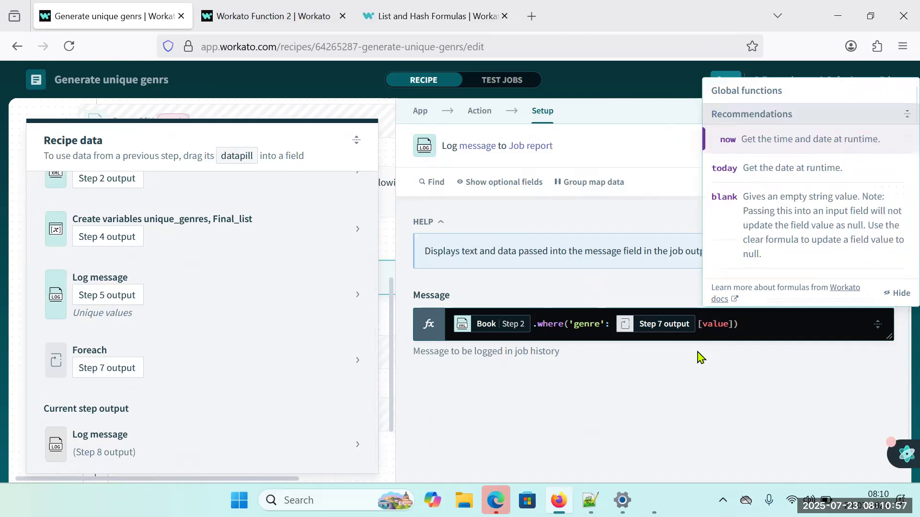
type("'")
key("Right")
key("Right")
key("Right")
key("Right")
key("Right")
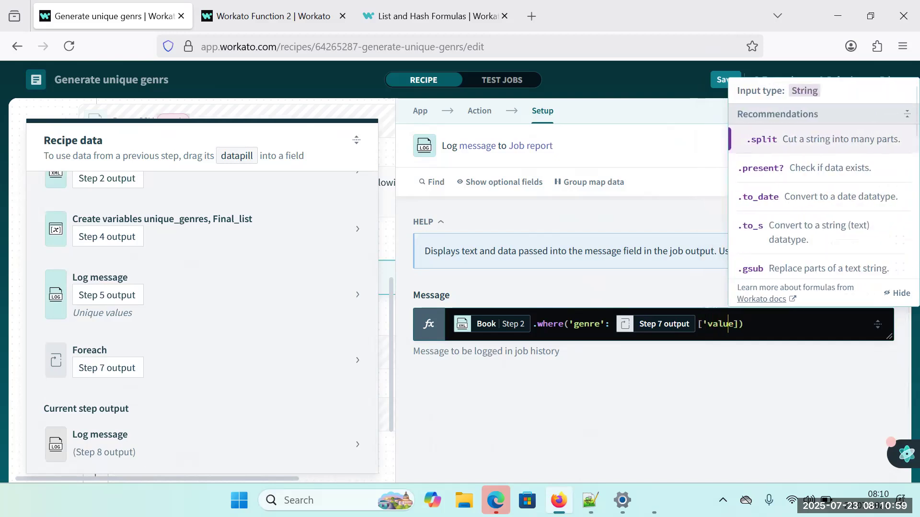
type("'")
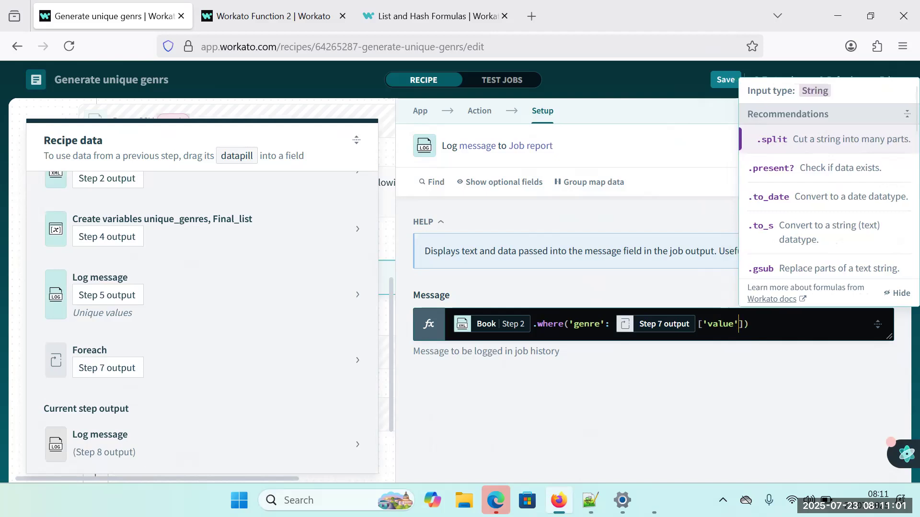
left_click(741, 371)
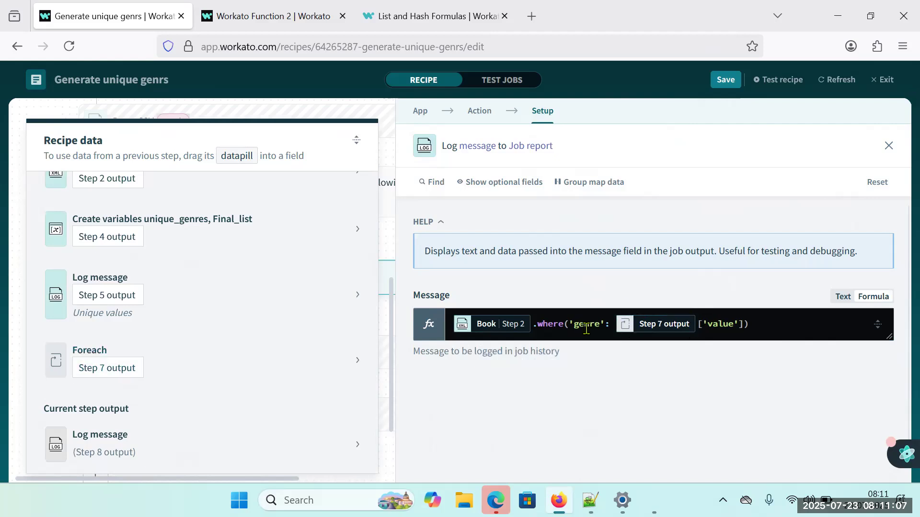
Save and test the recipe, and open the Log message output in the displayed test job.
left_click(725, 82)
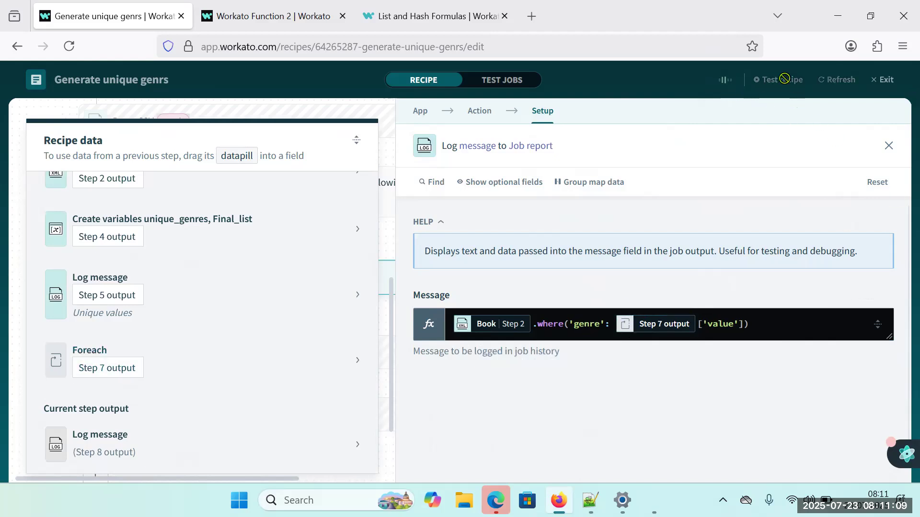
left_click(782, 82)
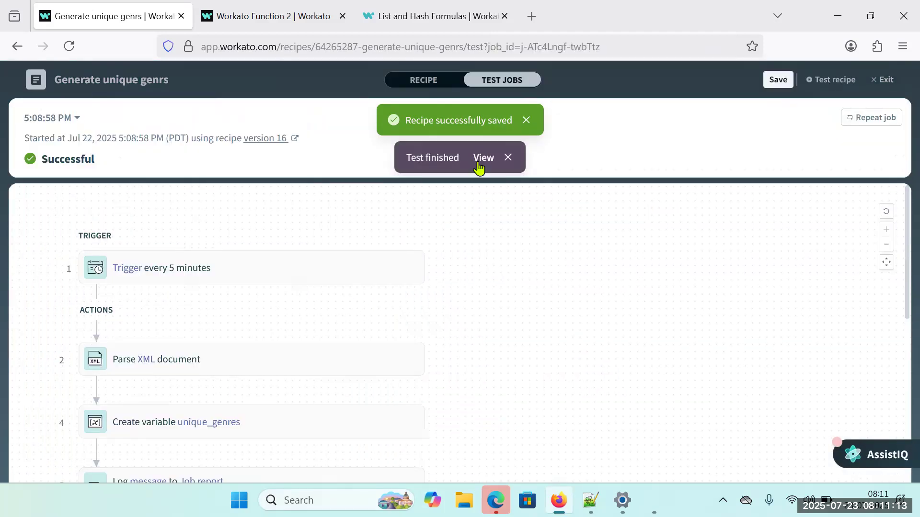
left_click(479, 168)
scroll(243, 405, "down", 3)
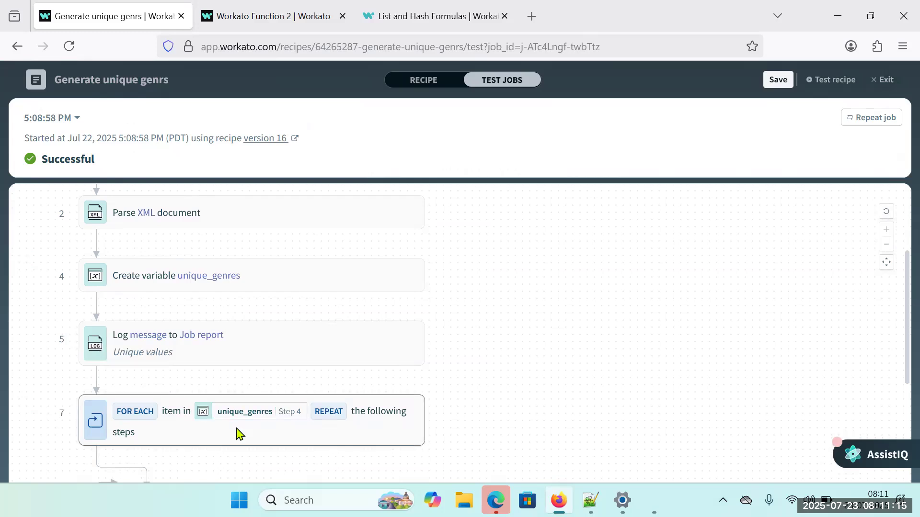
scroll(200, 395, "down", 3)
left_click(328, 369)
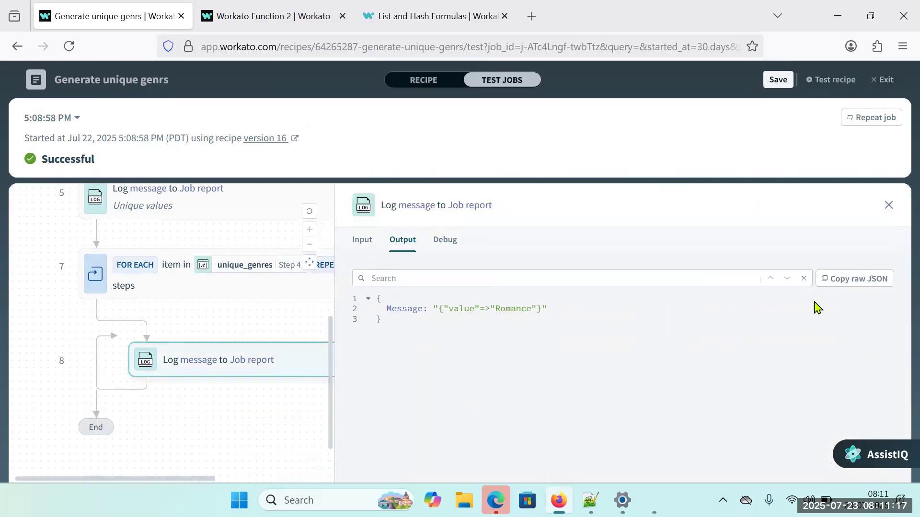
Exit to the recipe's job history, open the newest job and examine the expanded Log message output from the loop.
left_click(883, 80)
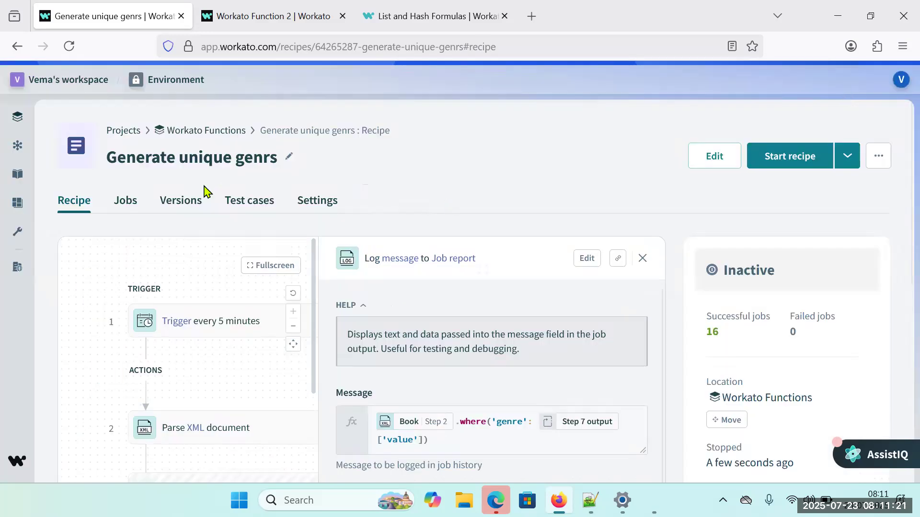
left_click(122, 201)
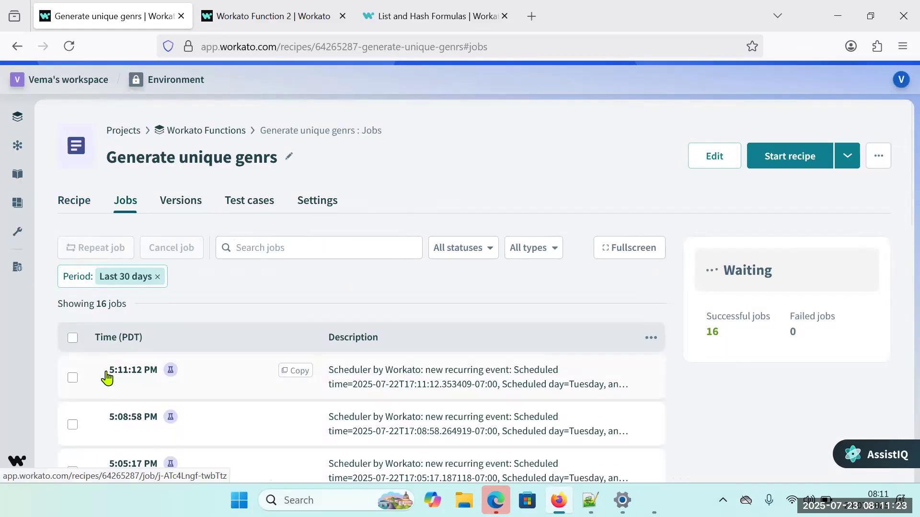
left_click(102, 375)
scroll(353, 303, "down", 5)
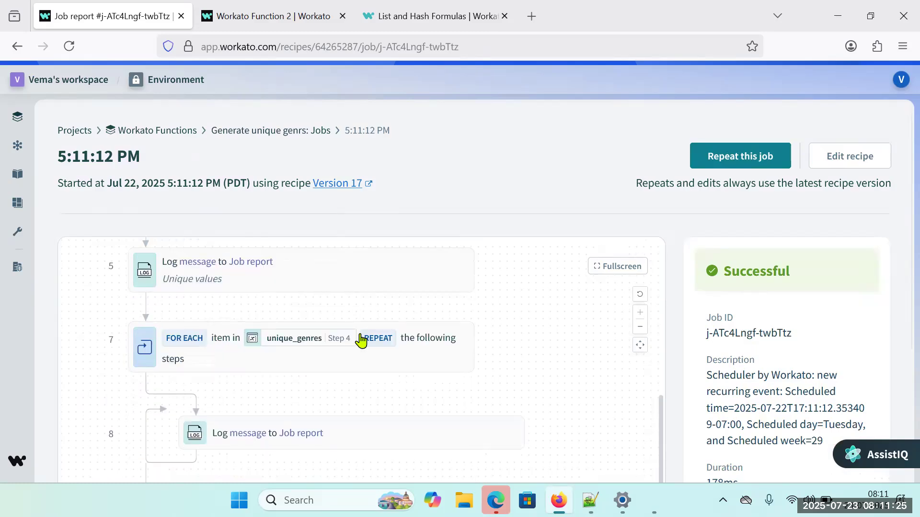
left_click(394, 444)
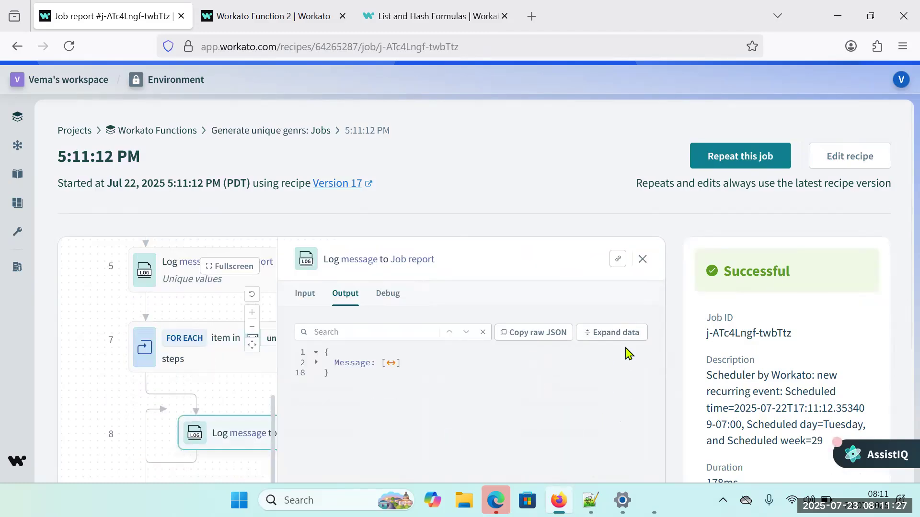
left_click(613, 335)
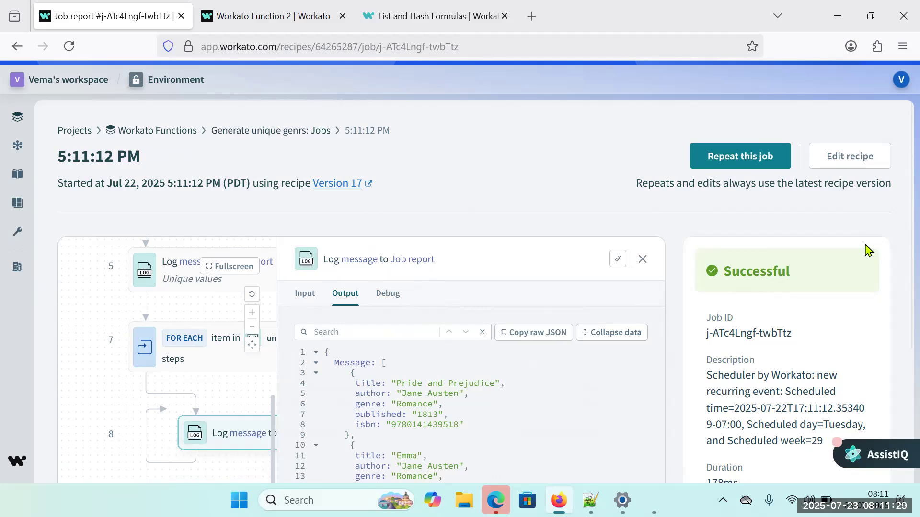
scroll(519, 351, "down", 3)
left_click_drag(407, 339, 419, 341)
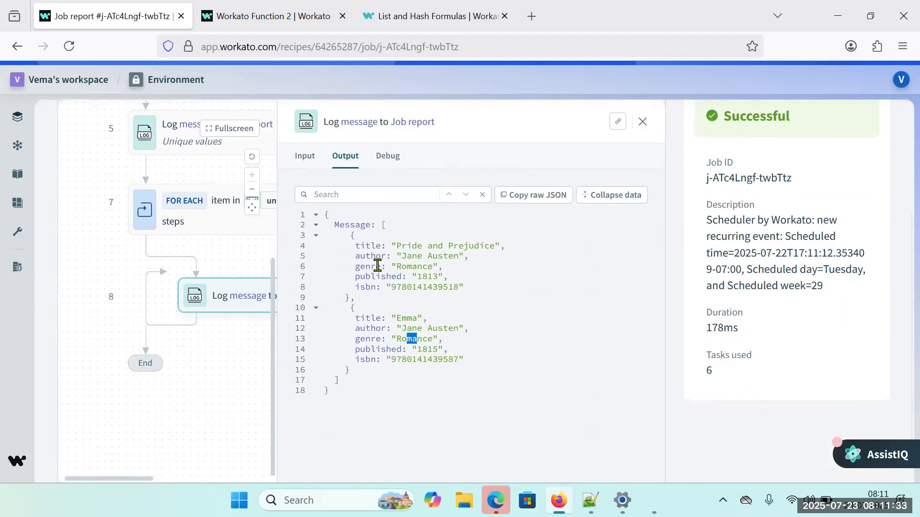
left_click_drag(351, 235, 361, 375)
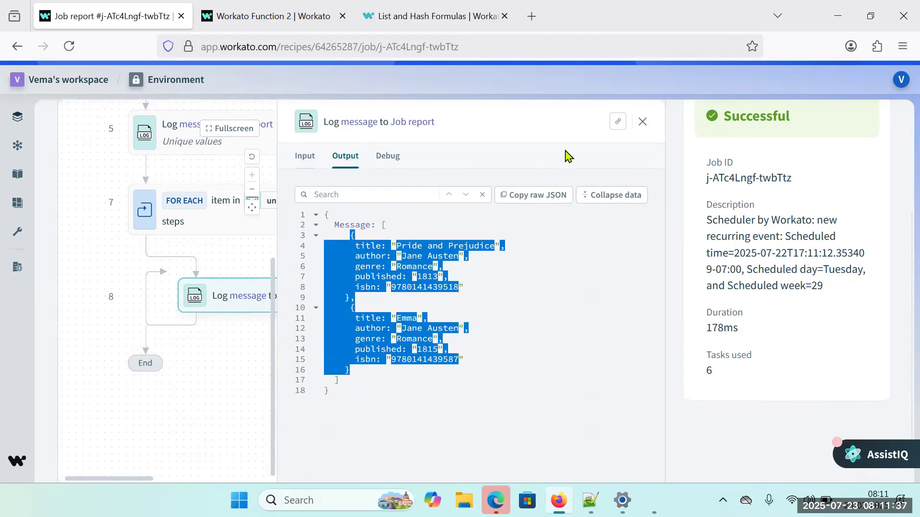
Reopen the recipe for editing and review the library and Fiction nesting of the new 40 JSON file in Notepad++.
scroll(899, 197, "up", 3)
left_click(834, 159)
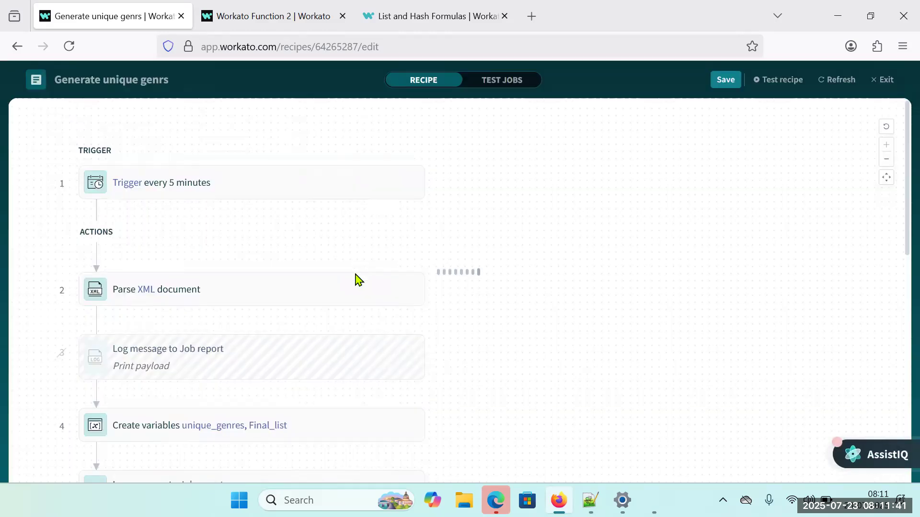
scroll(259, 413, "down", 6)
scroll(291, 400, "down", 3)
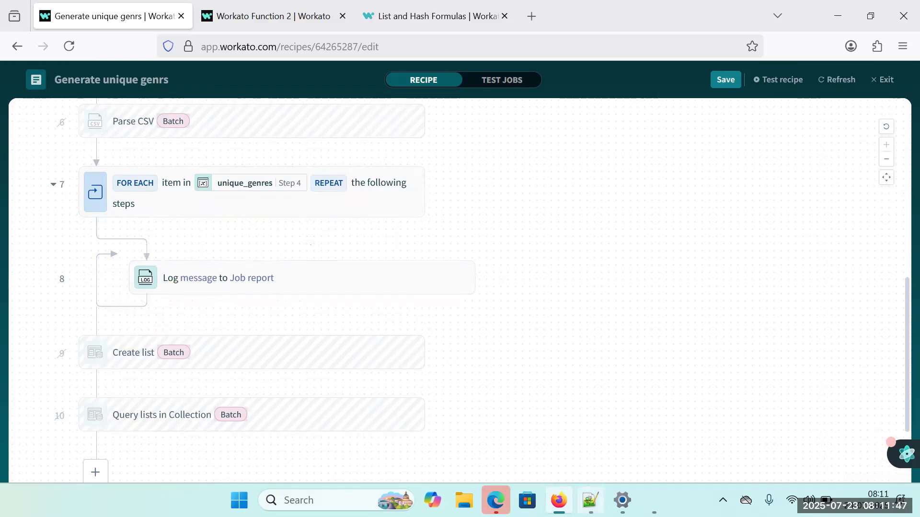
left_click(591, 500)
left_click(210, 56)
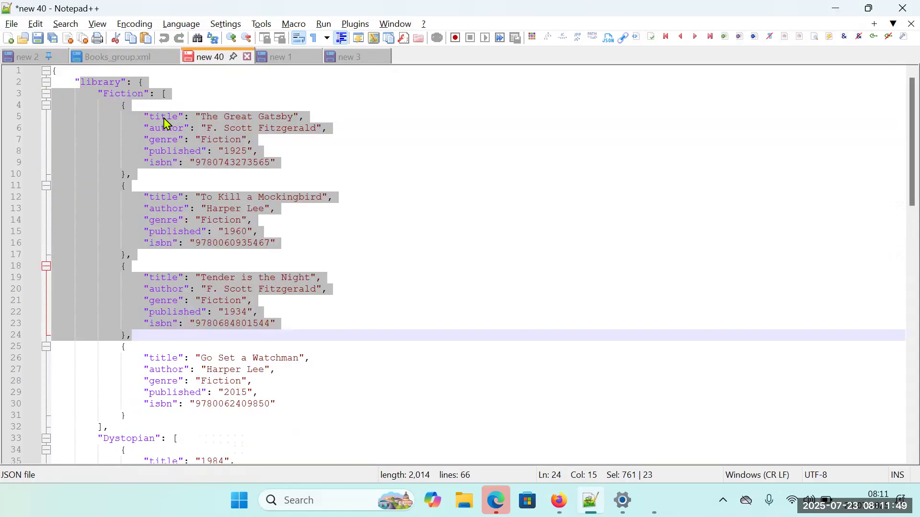
left_click(138, 116)
left_click_drag(74, 86, 179, 96)
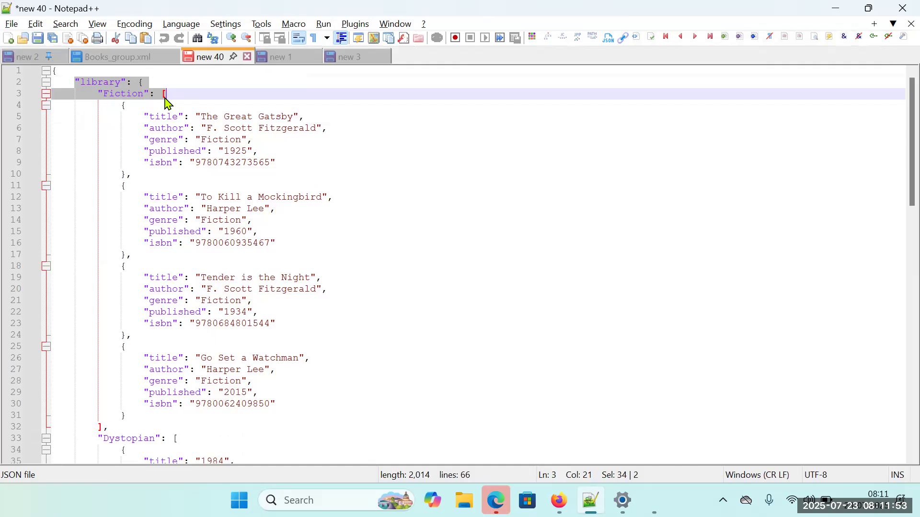
key("alt+Tab")
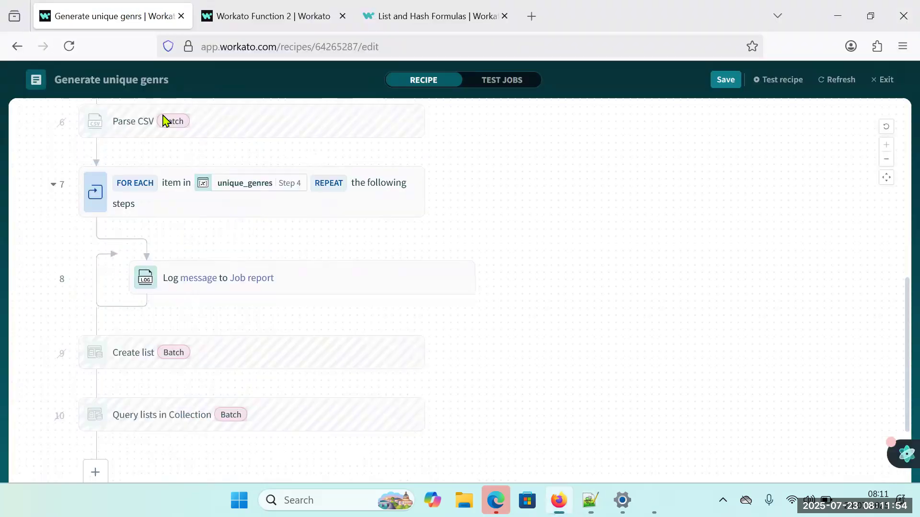
Add an Update variables action from Variables by Workato inside the Foreach loop, before the Log message step.
left_click(312, 249)
left_click(150, 288)
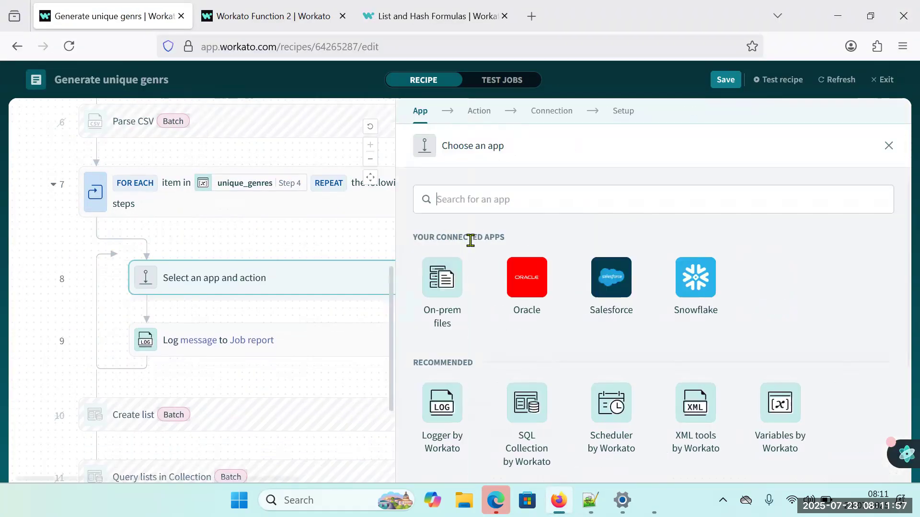
type("update")
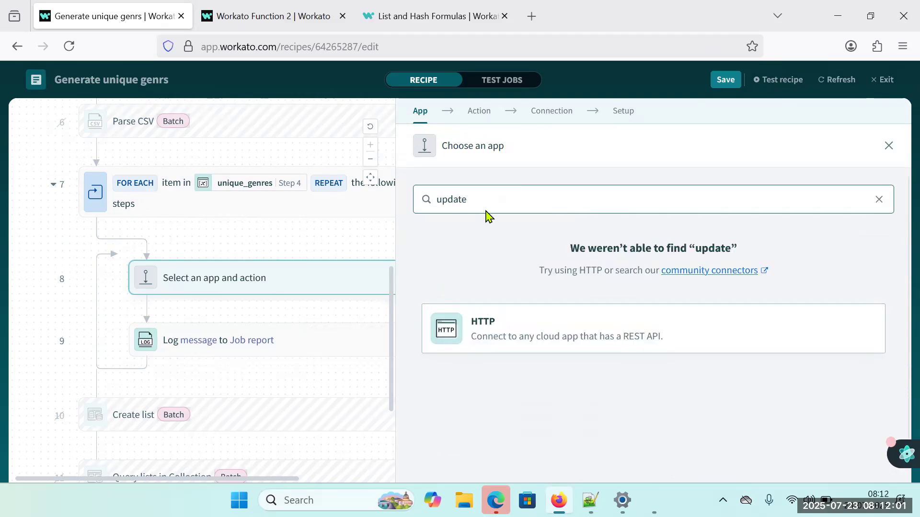
key("ctrl+a")
type("var")
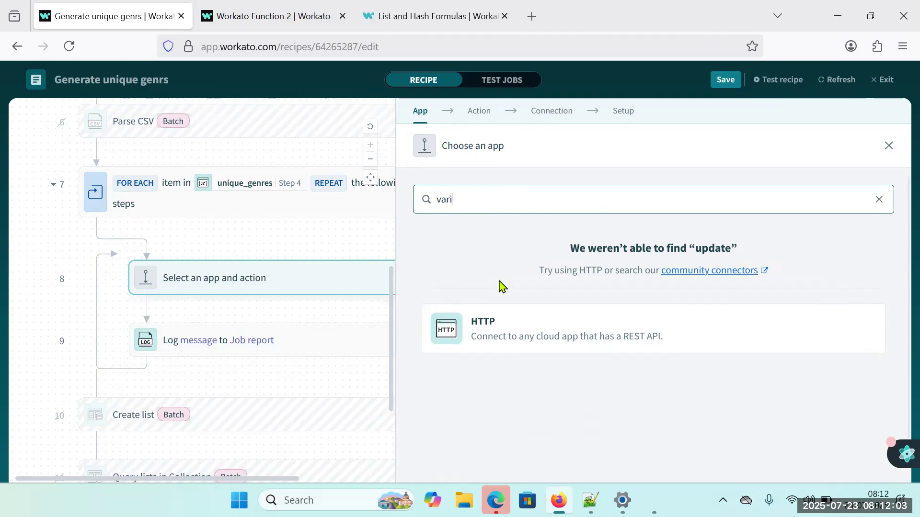
type("i")
left_click(444, 295)
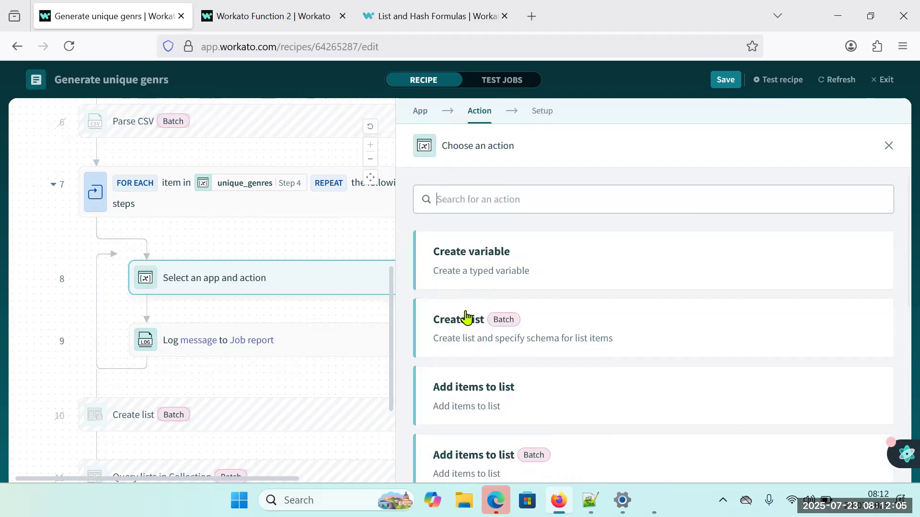
scroll(539, 405, "down", 2)
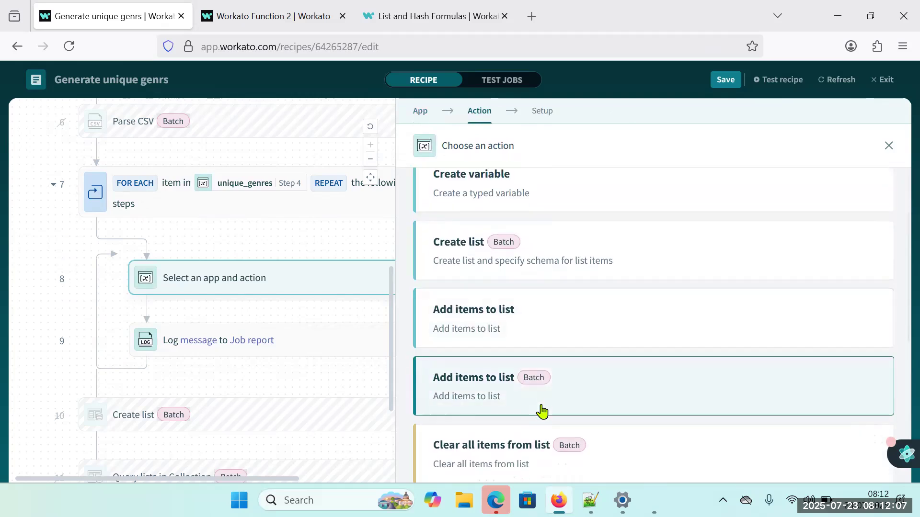
scroll(512, 393, "down", 2)
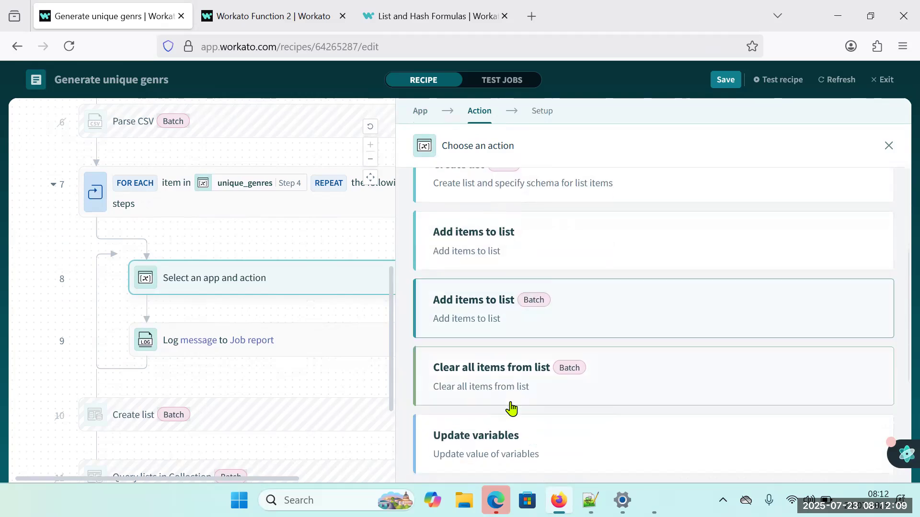
left_click(495, 439)
Select Final_list (step 4) as the variable for the new Update variables action.
mouse_move(318, 447)
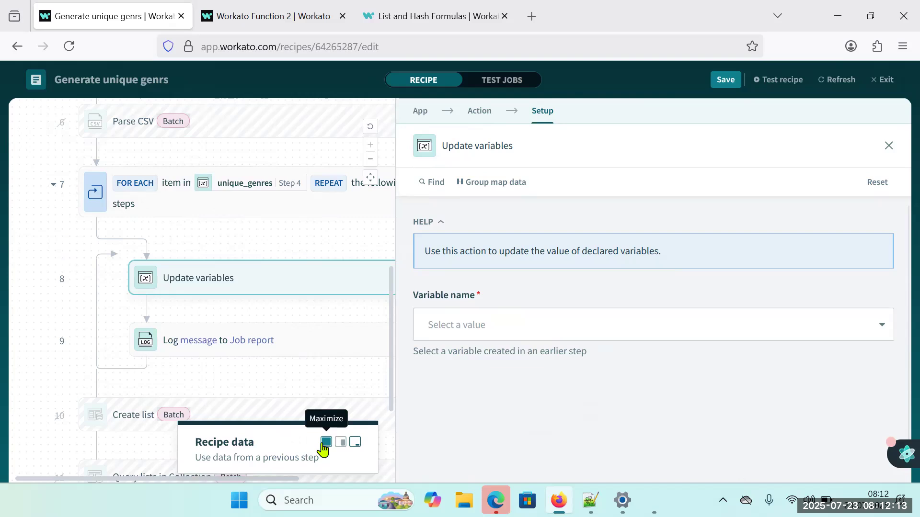
left_click(523, 324)
left_click(481, 423)
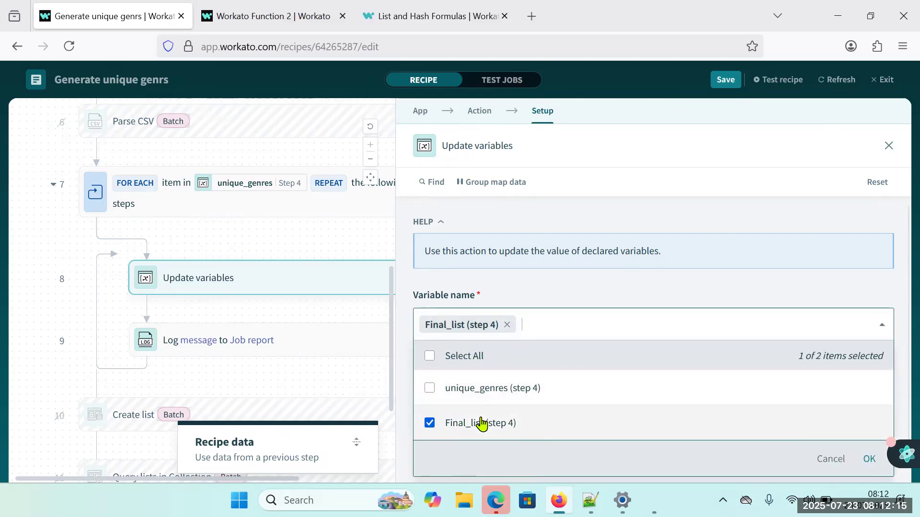
left_click(870, 461)
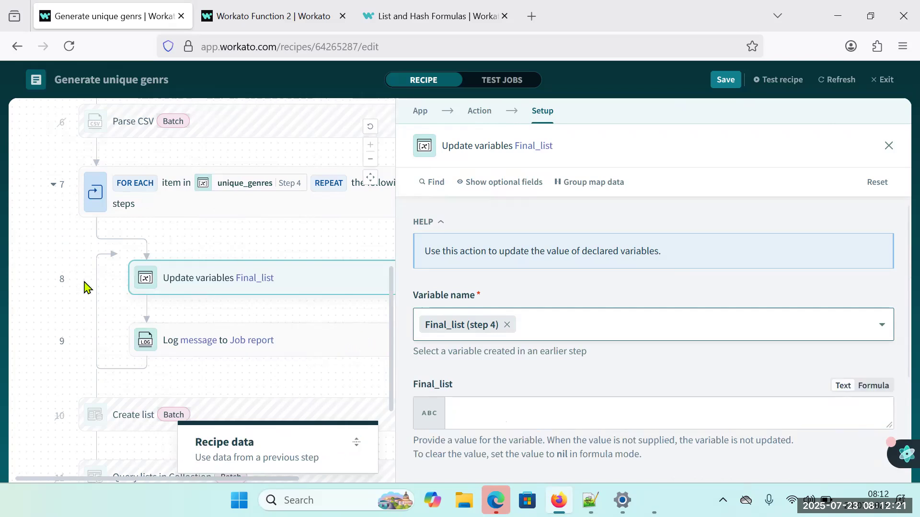
Add an IF condition at the start of the loop that checks whether the Foreach Step 7 Is first value is true.
left_click(310, 249)
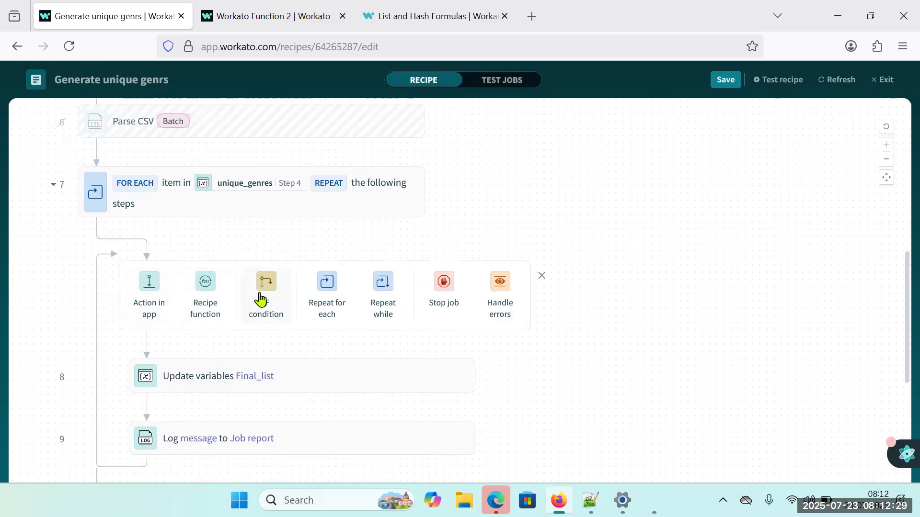
left_click(263, 296)
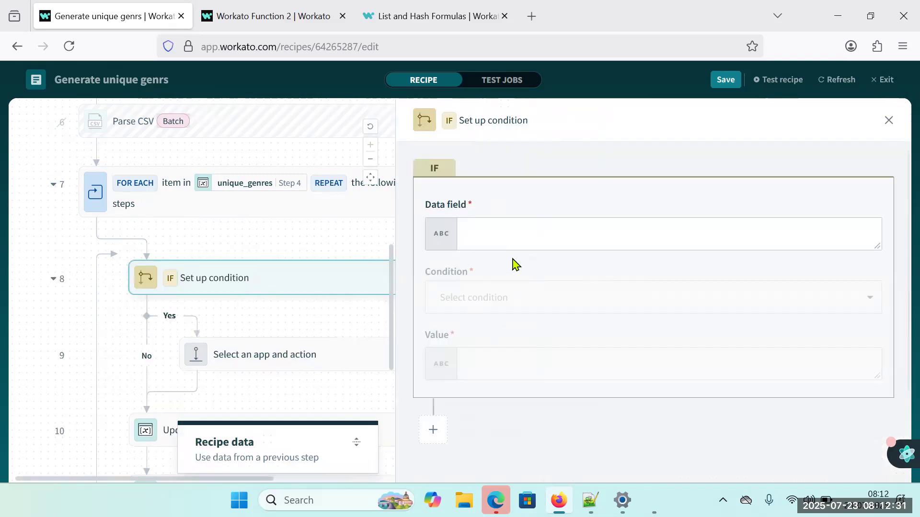
left_click(493, 237)
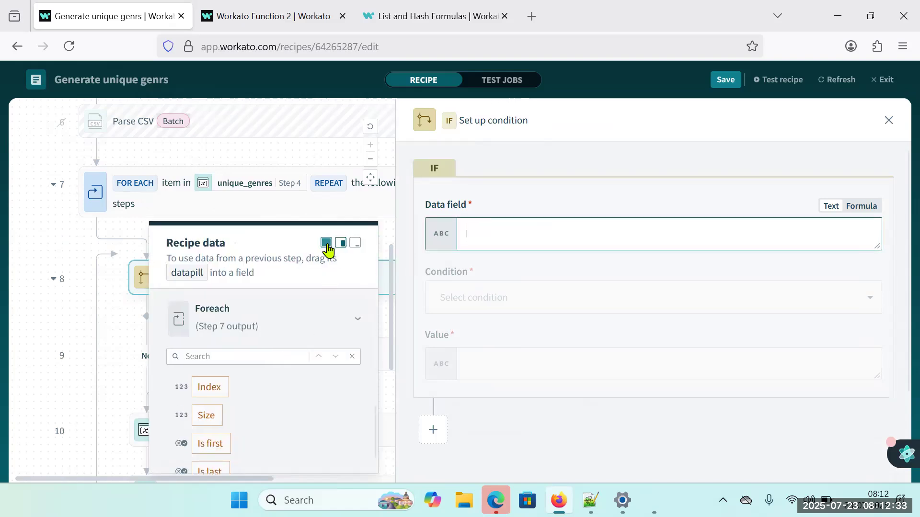
left_click(327, 245)
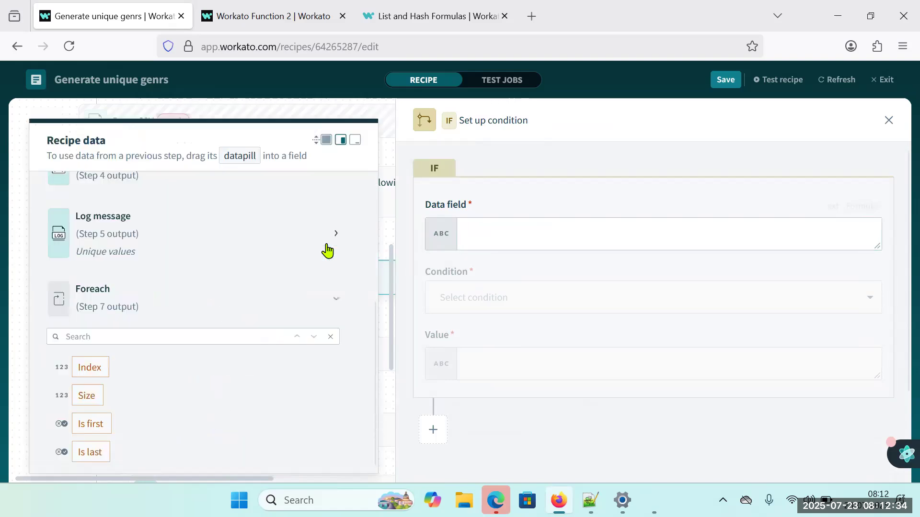
left_click(97, 435)
left_click(530, 299)
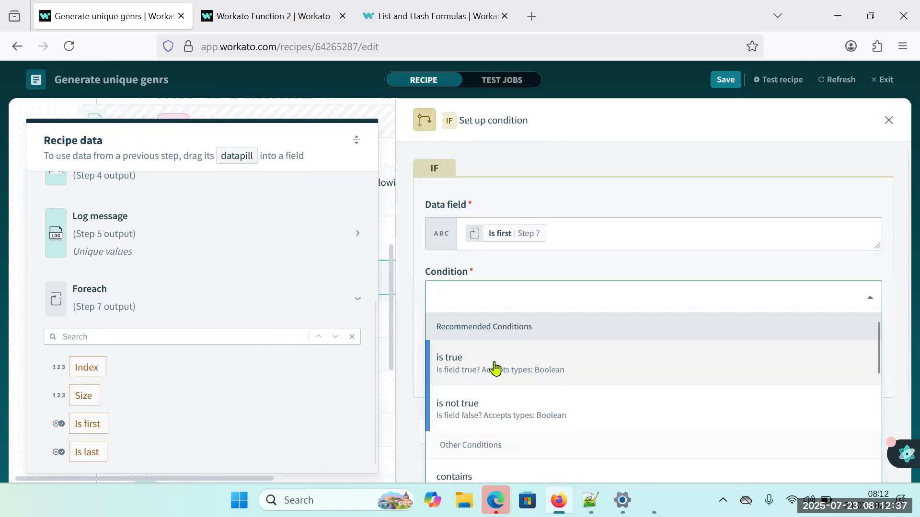
left_click(494, 368)
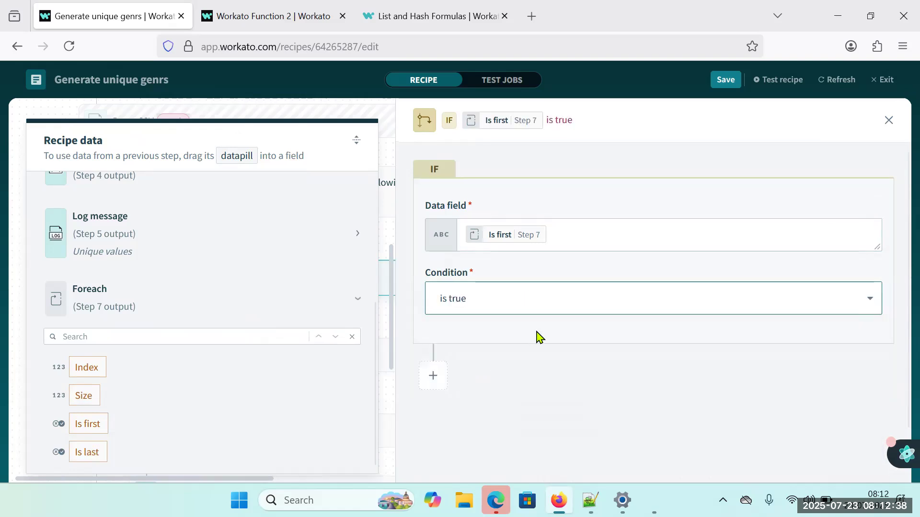
left_click(887, 123)
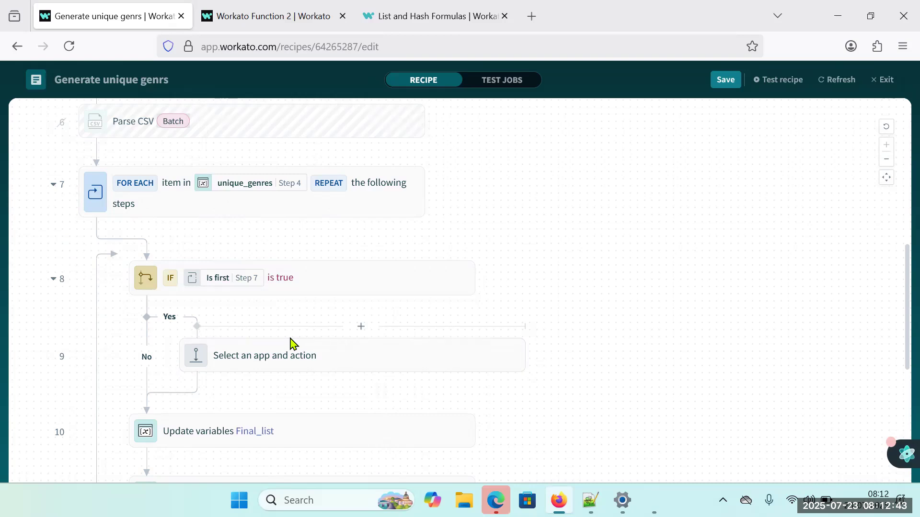
Move the Final_list Update variables step into the condition's Yes branch and delete the empty action placeholder there.
left_click_drag(263, 446, 314, 357)
left_click_drag(294, 422, 333, 321)
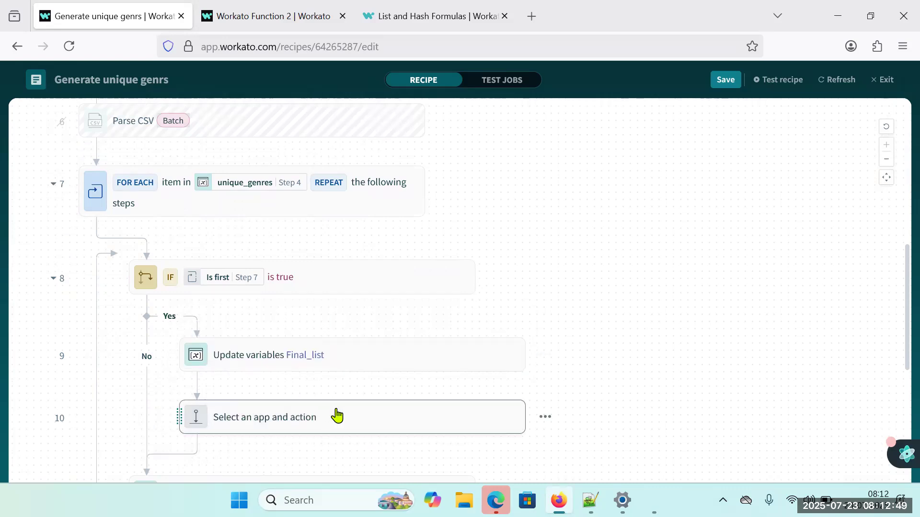
right_click(337, 415)
left_click(359, 361)
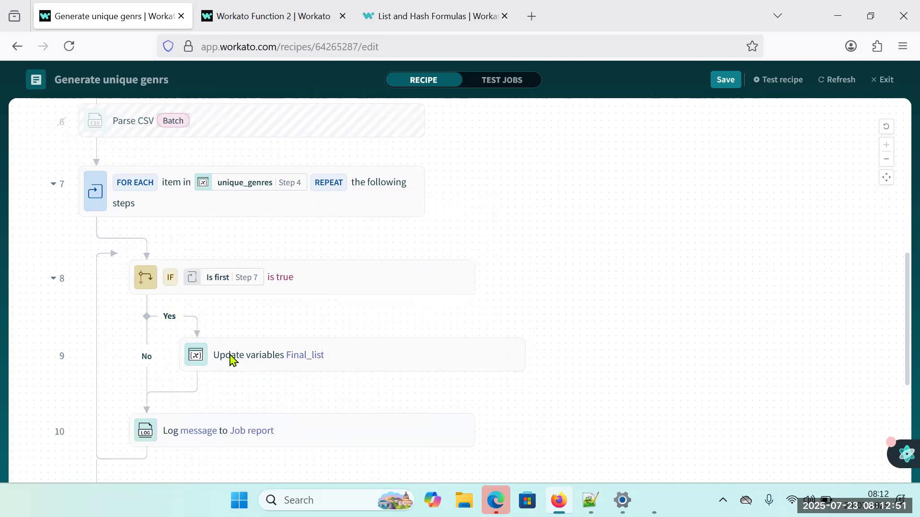
Copy the whole Book .where('genre': Step 7 output['value']) formula from the Log message step.
left_click(337, 359)
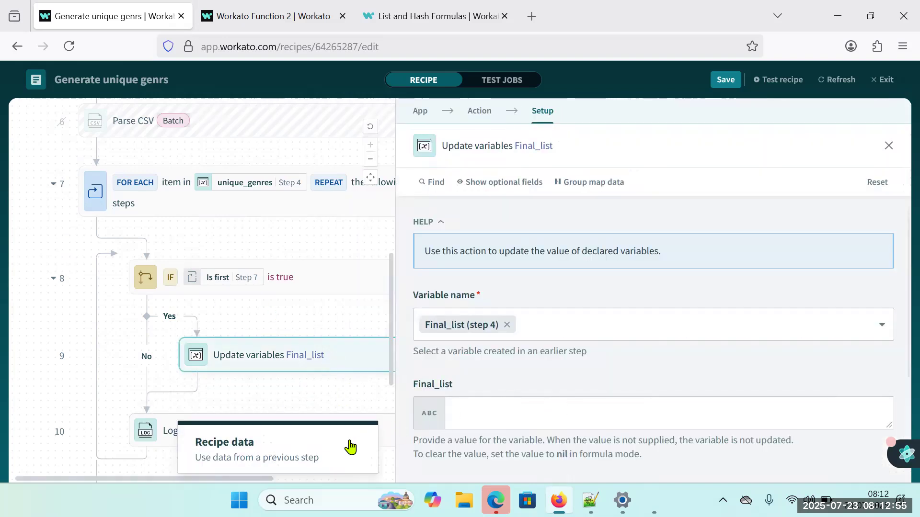
left_click(145, 441)
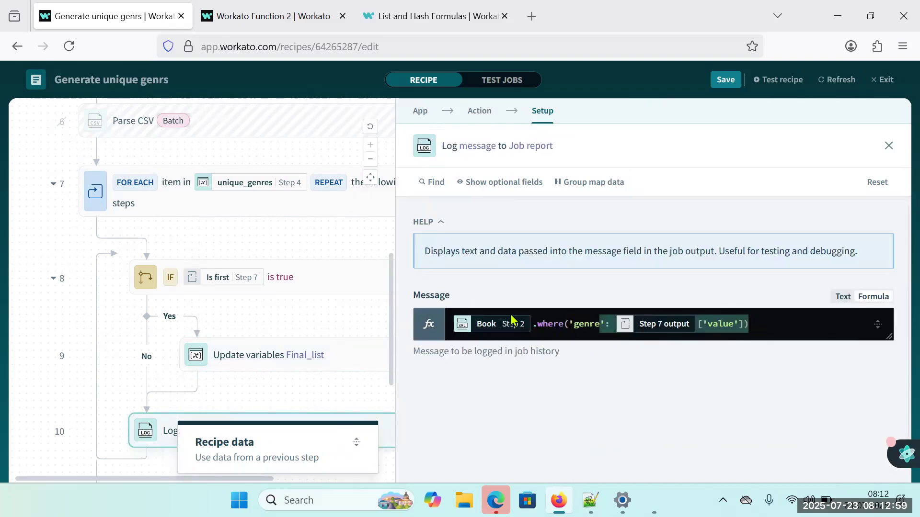
left_click(444, 325)
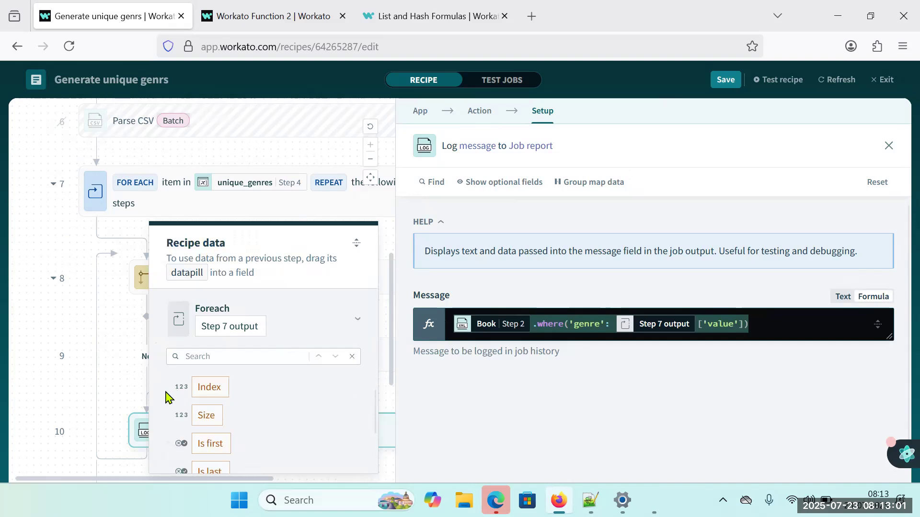
left_click(124, 388)
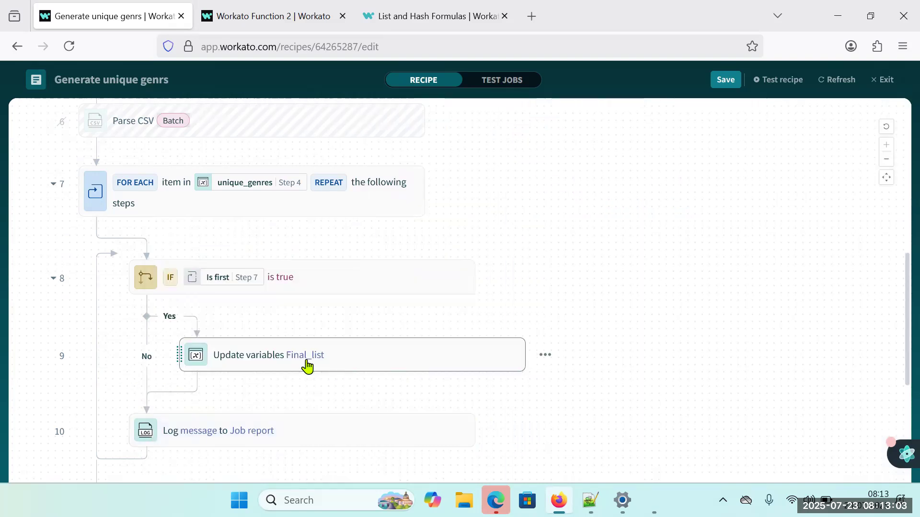
Set Final_list in the Update variables step to the copied formula, Book .where('genre': Step 7 output['value']), in formula mode.
left_click(307, 366)
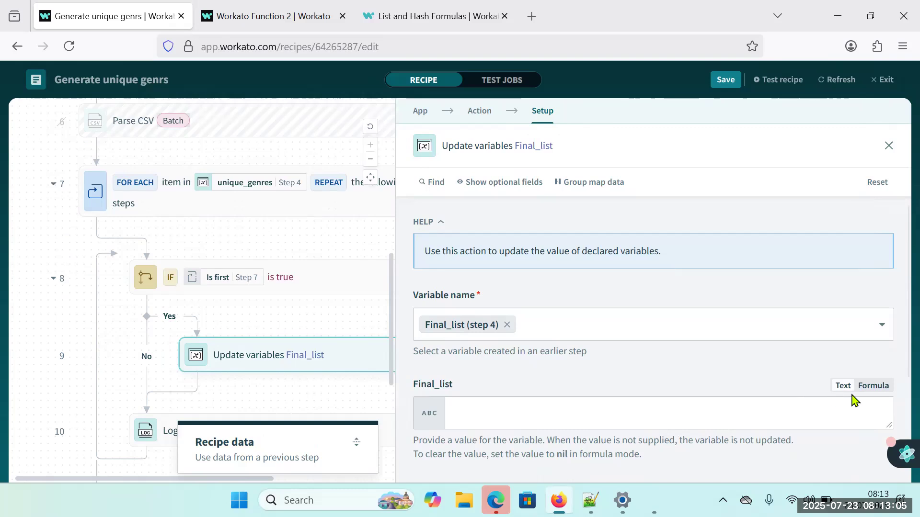
left_click(857, 389)
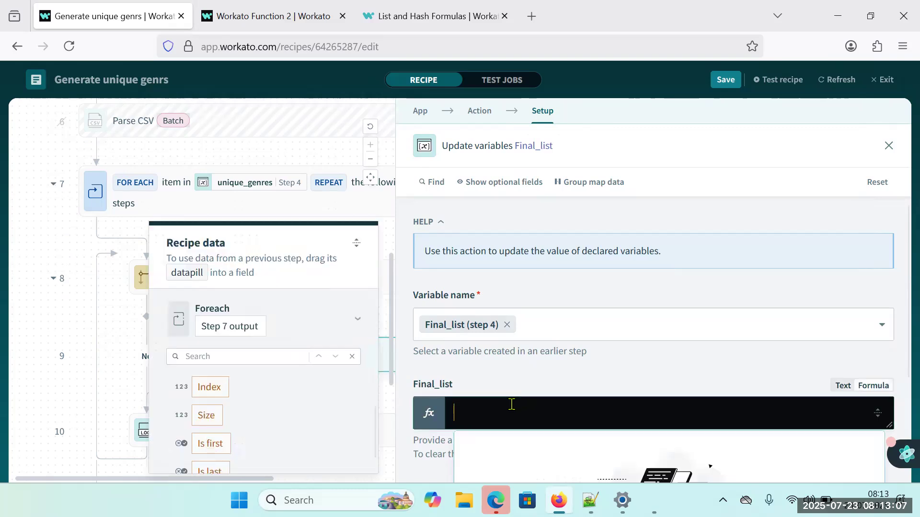
type("Book Step 2 .where('genre': Step 7 output ['value'])")
scroll(572, 373, "down", 3)
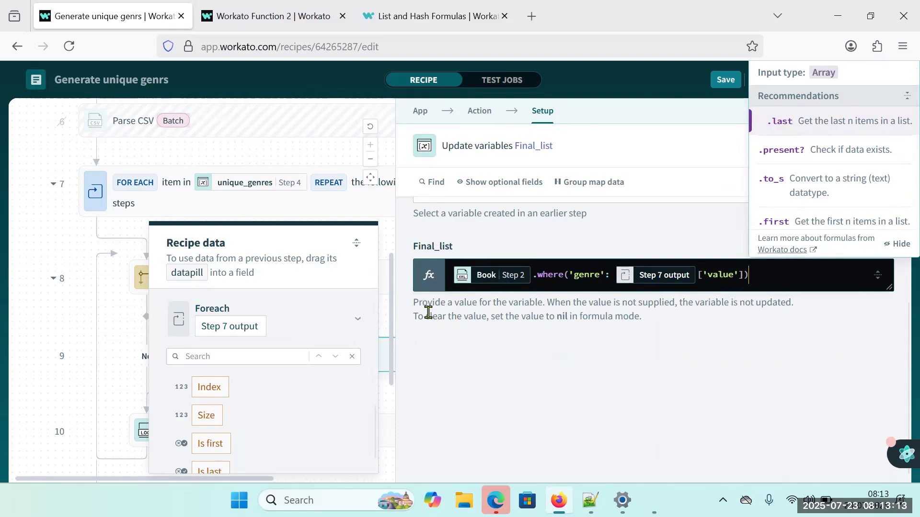
Check the "Fiction": key in Notepad++'s new 40 file, and in Workato prefix the Final_list formula with three double quotes and a plus sign.
left_click(590, 500)
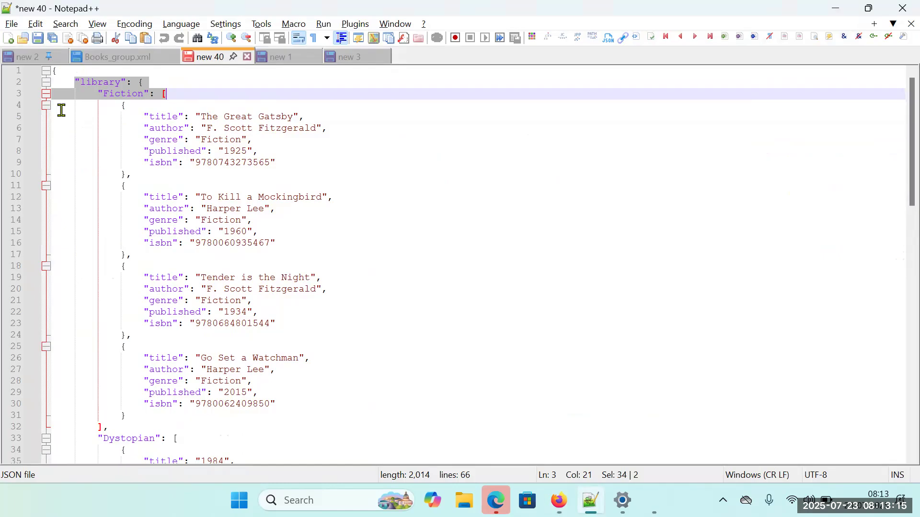
left_click(121, 127)
left_click_drag(97, 93, 154, 93)
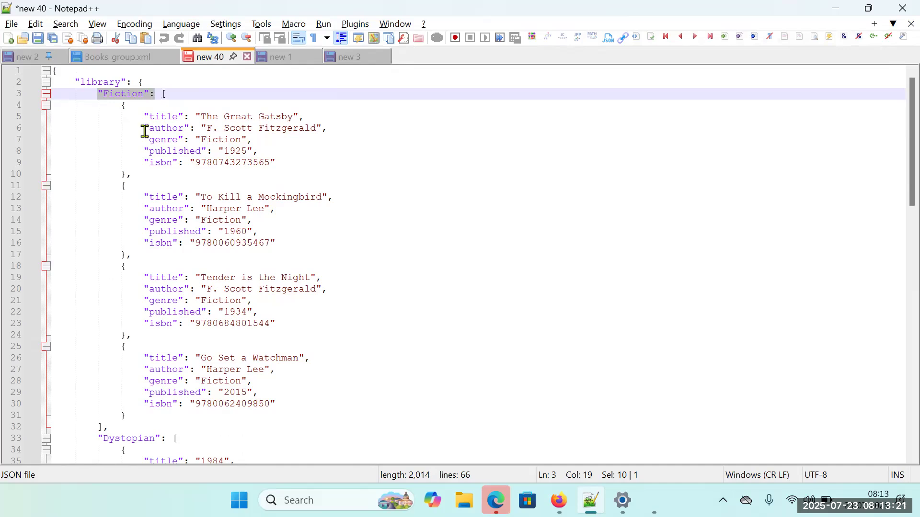
key("alt+Tab")
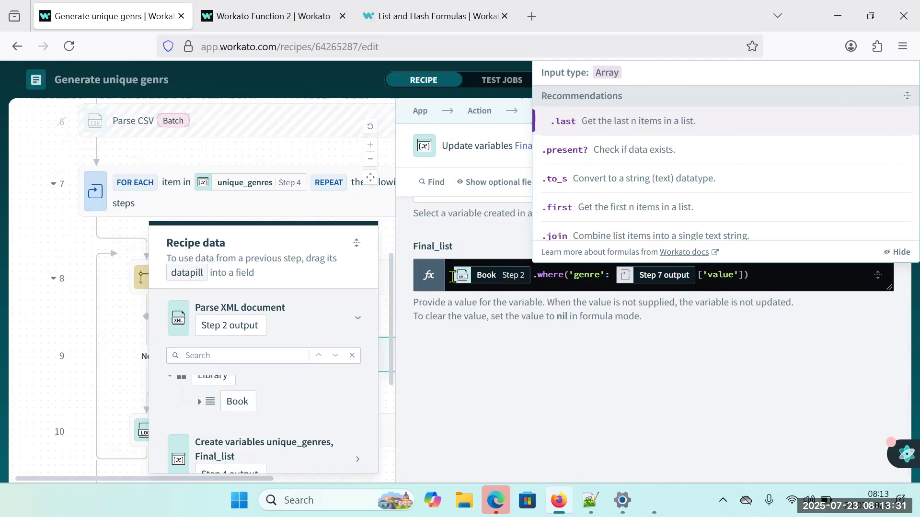
left_click(452, 276)
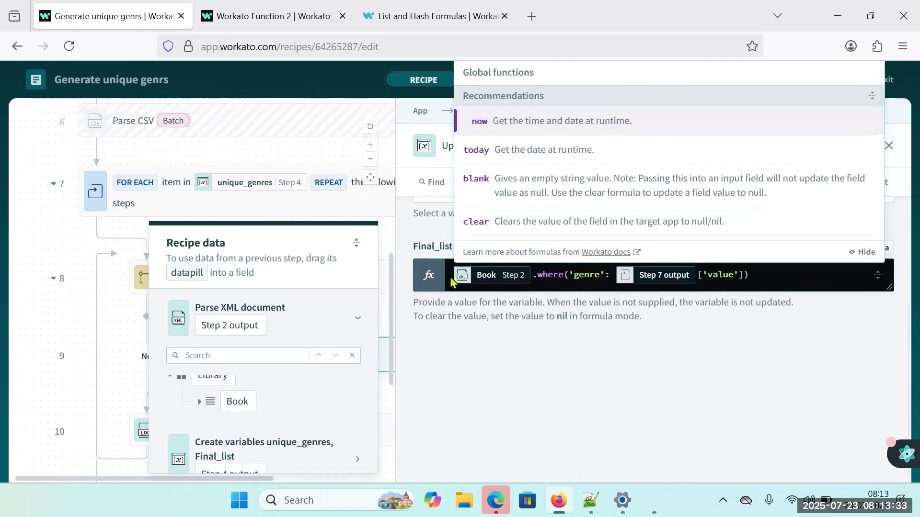
type("\"")
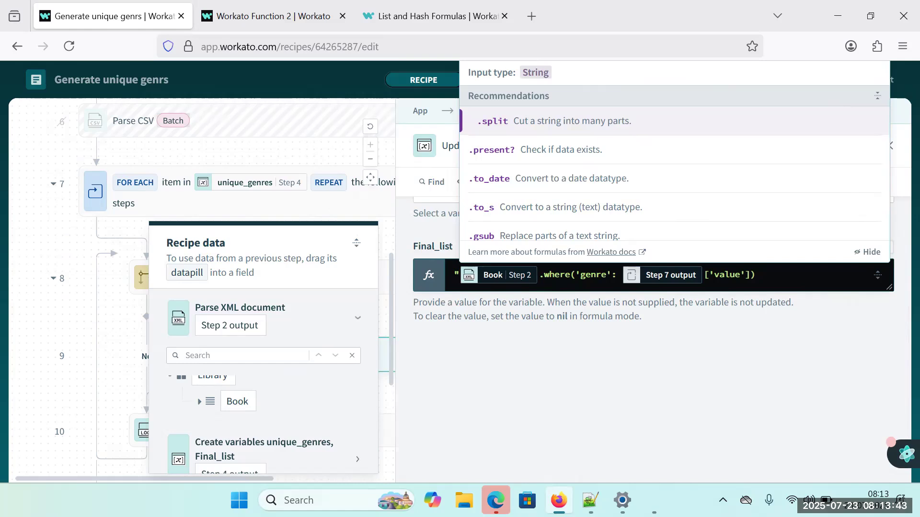
type("\"")
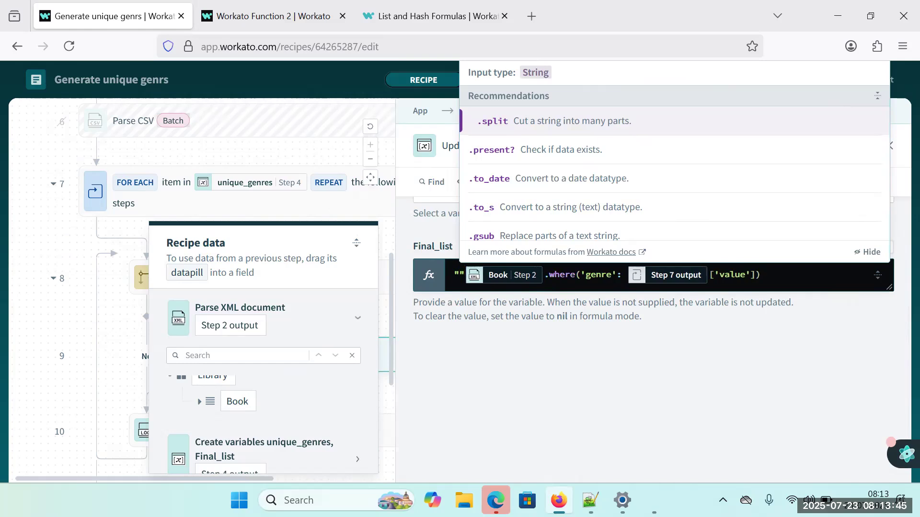
type("\"")
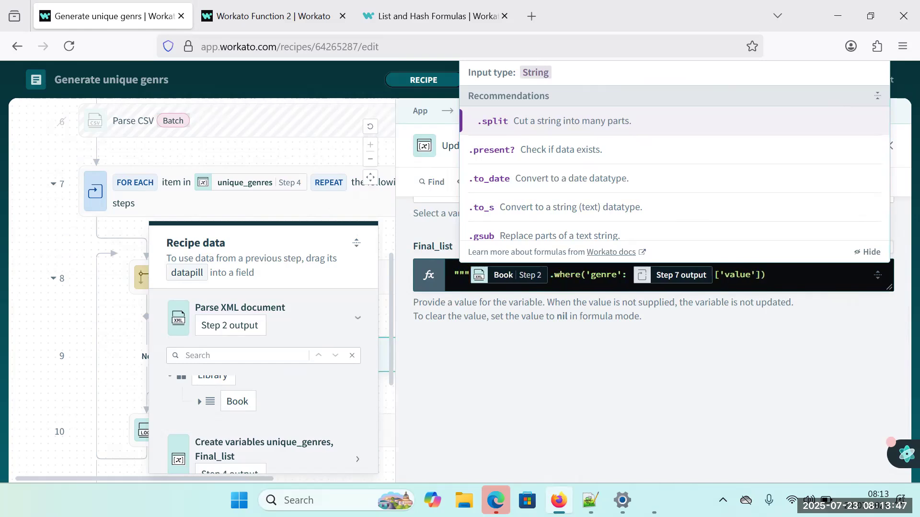
type("+")
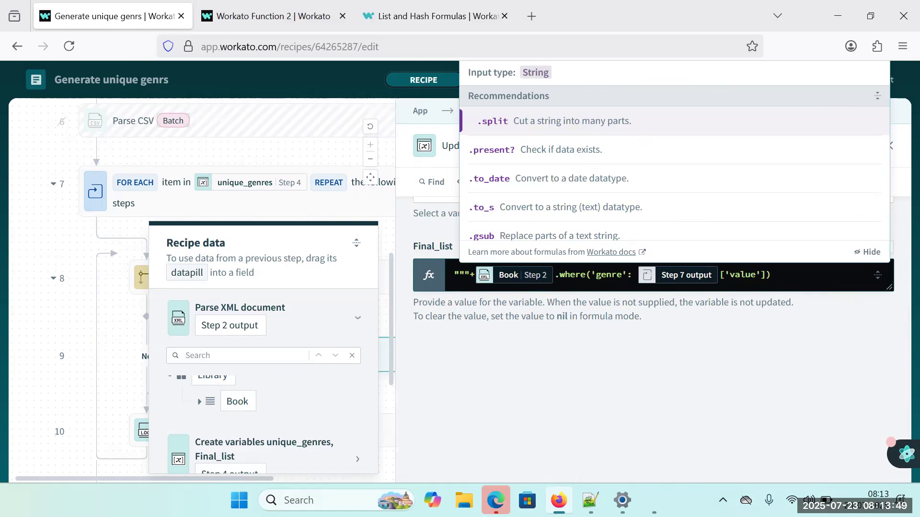
Copy the "Fiction": key from Notepad++'s new 40 file and paste it over the triple quotes starting the Final_list formula in Workato.
left_click(591, 500)
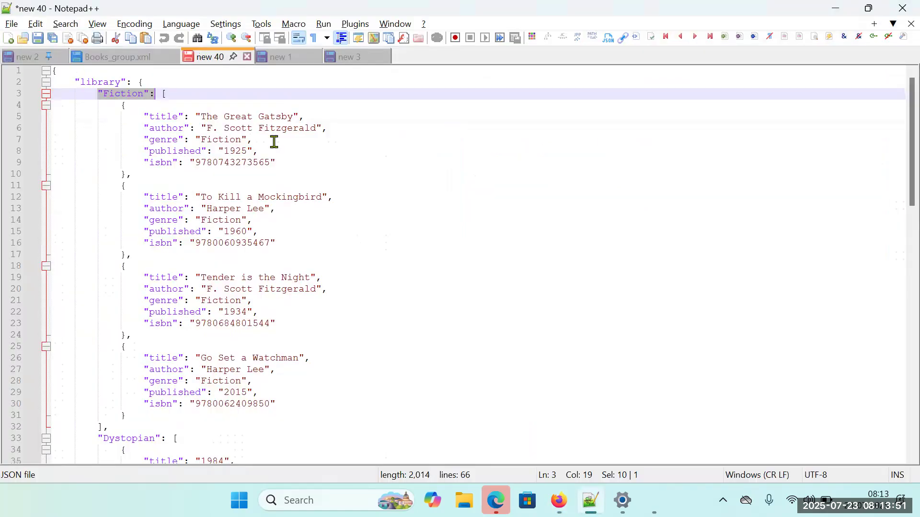
left_click(130, 105)
left_click_drag(94, 96, 154, 100)
key("ctrl+c")
key("alt+Tab")
left_click_drag(452, 273, 469, 274)
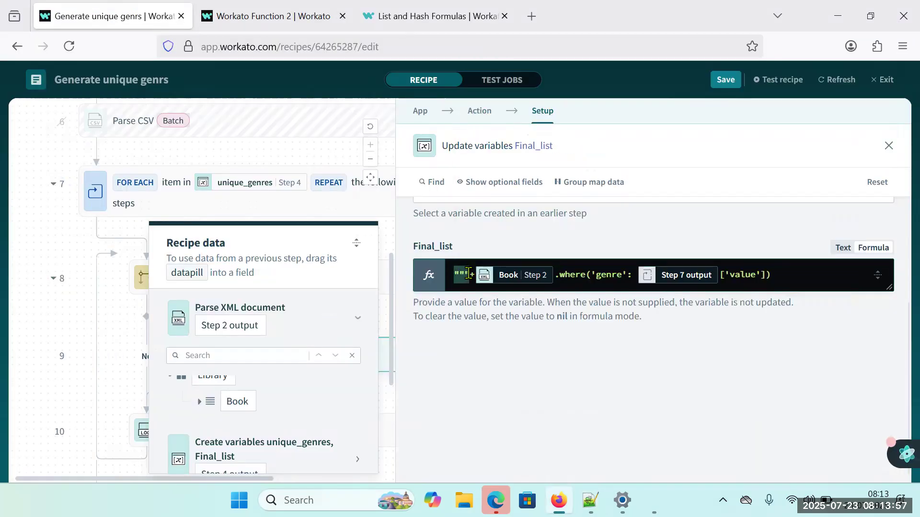
key("ctrl+v")
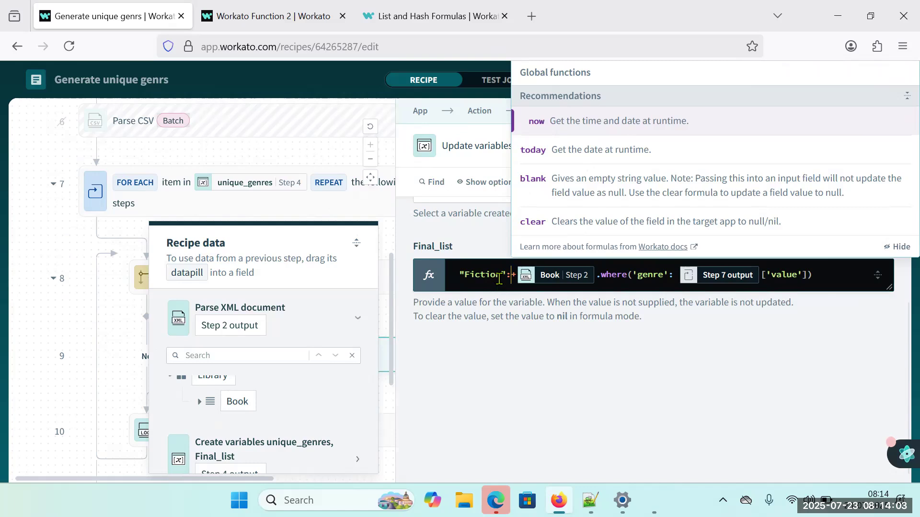
Put the escaped quote string "\"" and a plus sign in front of Fiction in the Final_list formula.
double_click(477, 277)
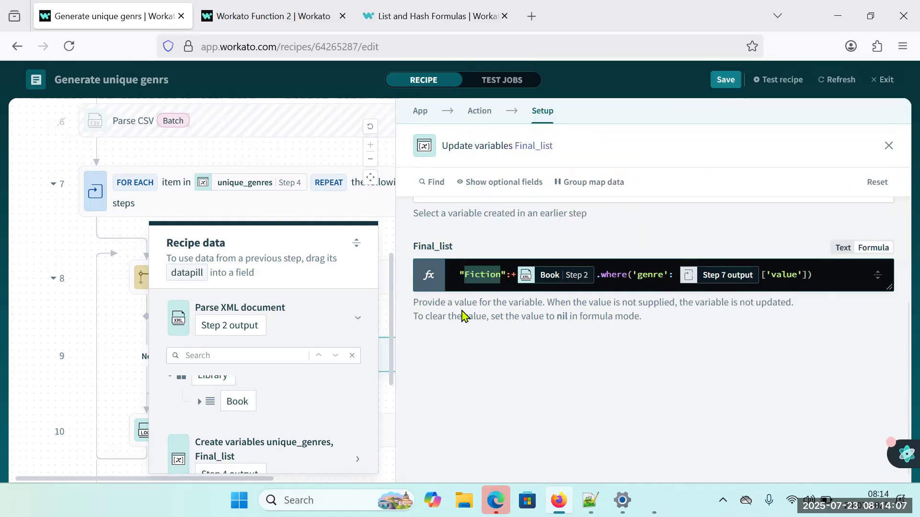
key("Left")
type("\"\"")
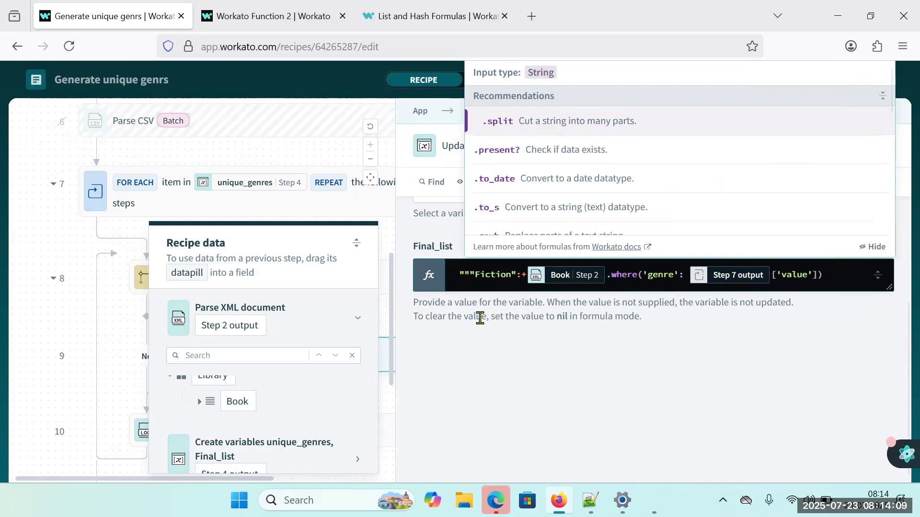
type("\\")
key("Right")
key("Right")
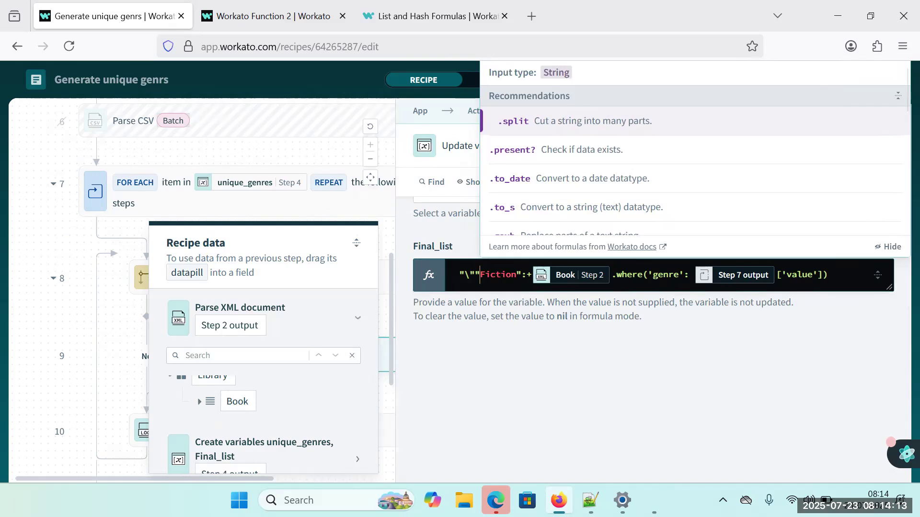
type("+")
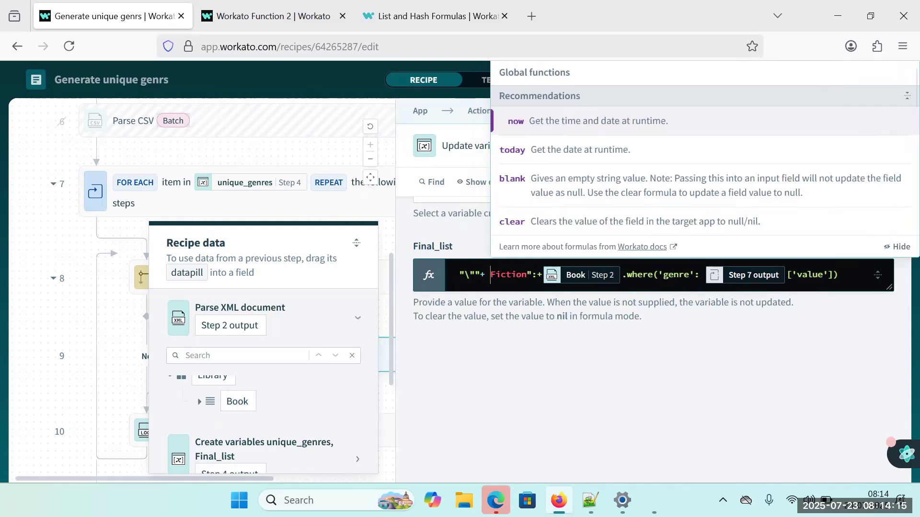
Add a plus sign and the escaped quote string "\"" between Fiction and the colon in the Final_list formula.
left_click(528, 276)
type("+")
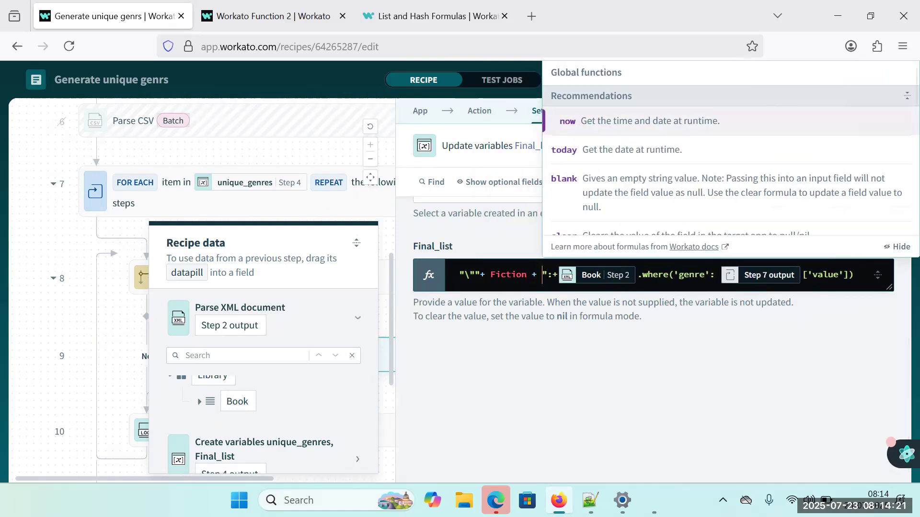
type(" \"\\")
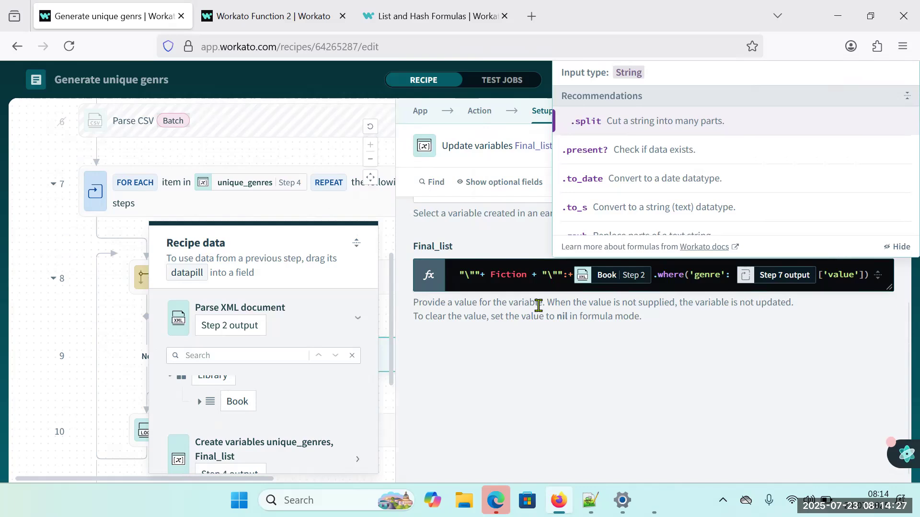
left_click(466, 276)
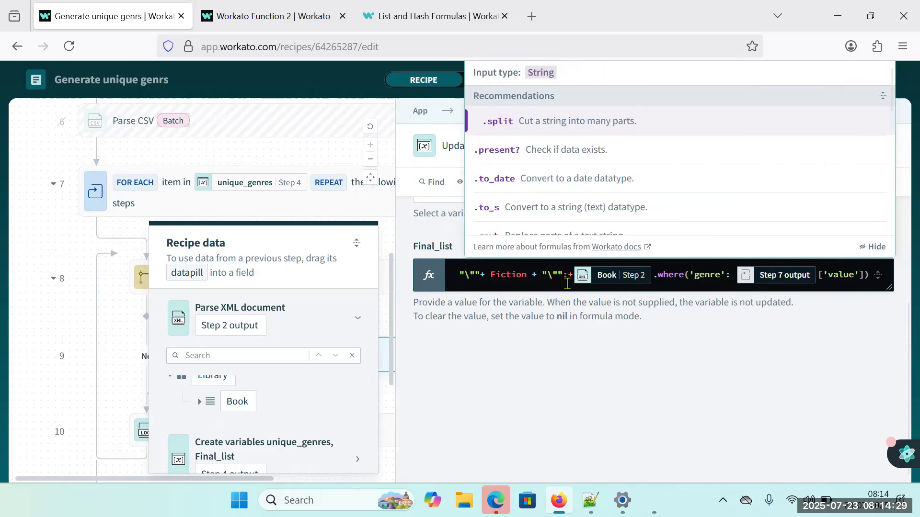
Replace the hardcoded Fiction in the Final_list formula with the Foreach datapill expression Step 7 output['value'].
double_click(498, 279)
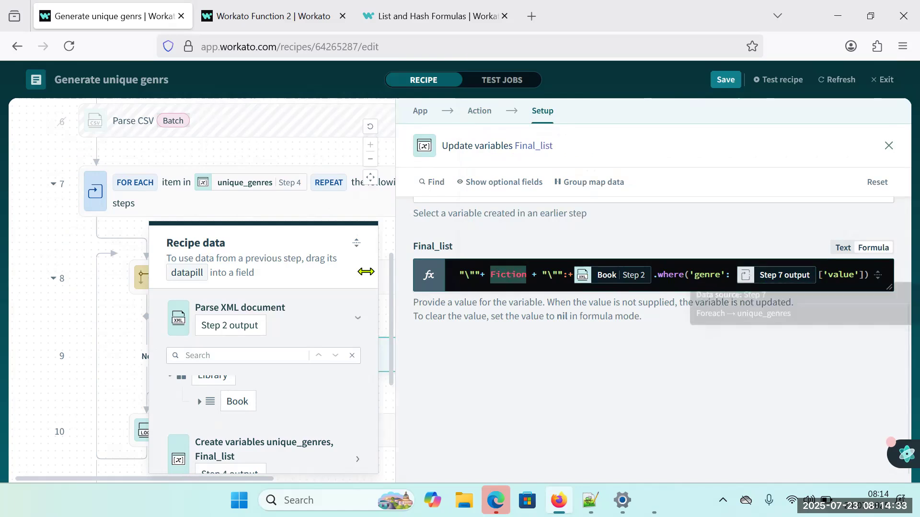
key("BackSpace")
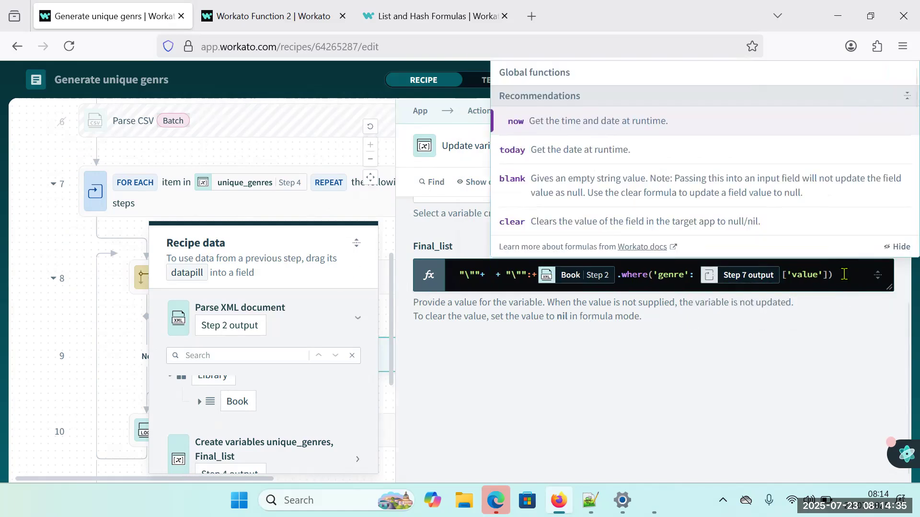
left_click_drag(830, 277, 765, 276)
key("ctrl+c")
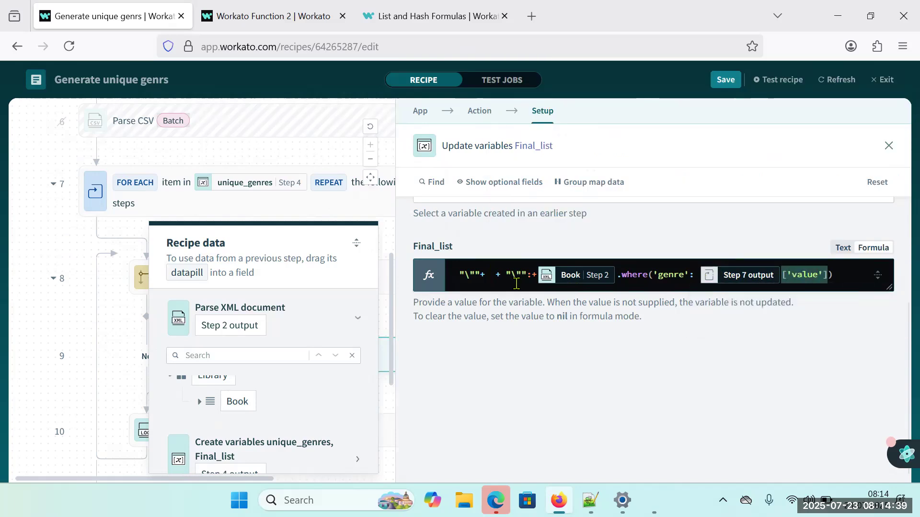
left_click(492, 278)
key("ctrl+v")
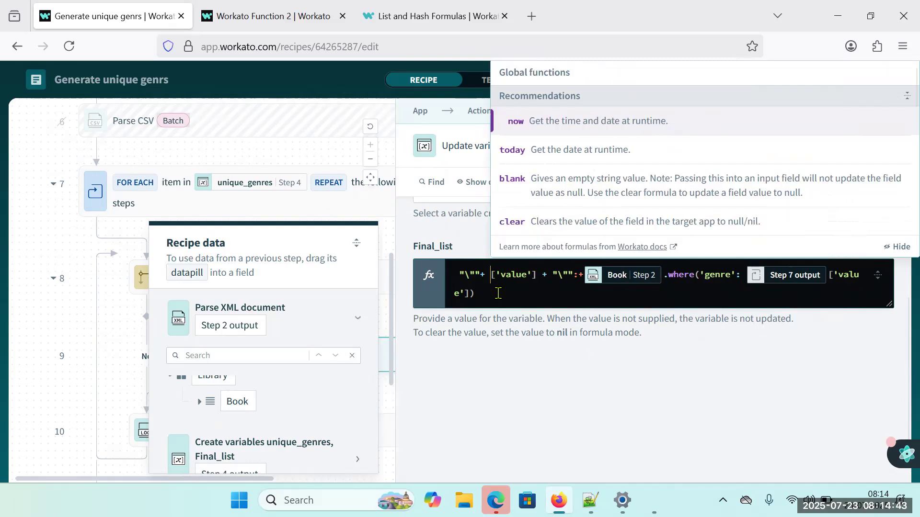
scroll(254, 474, "down", 3)
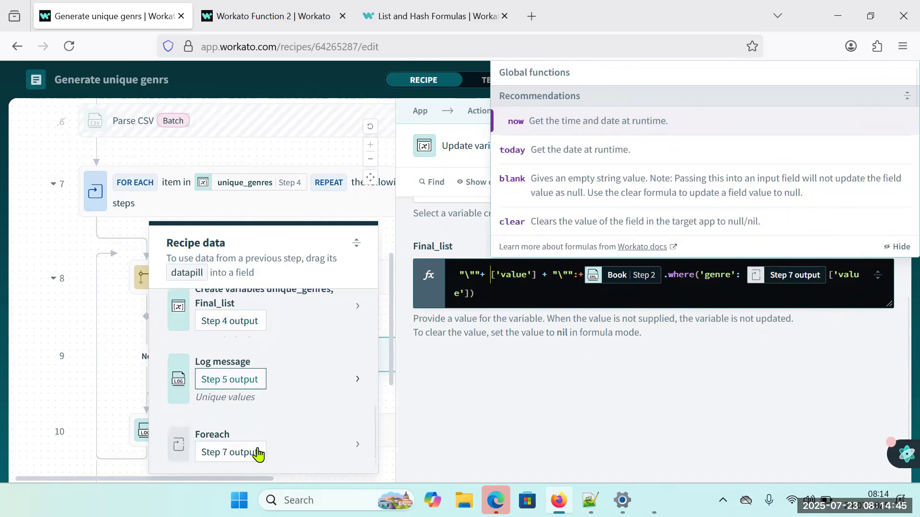
left_click(245, 453)
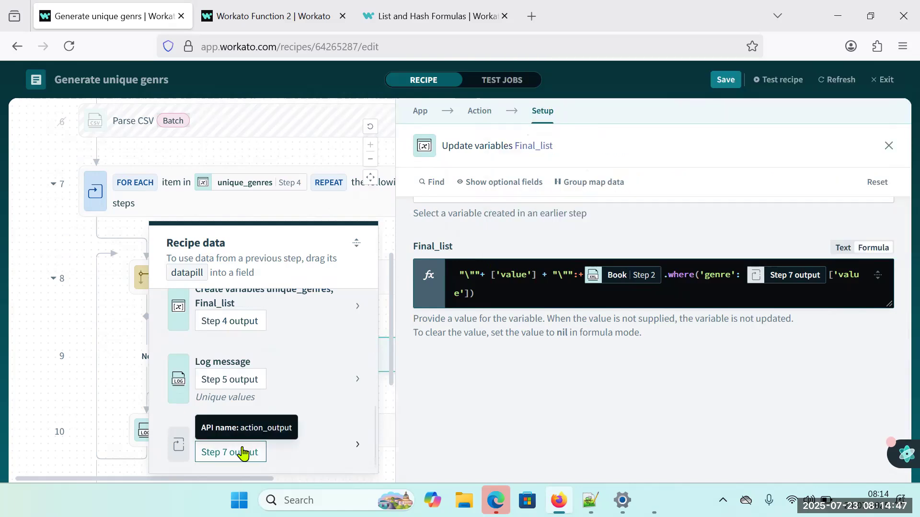
key("BackSpace")
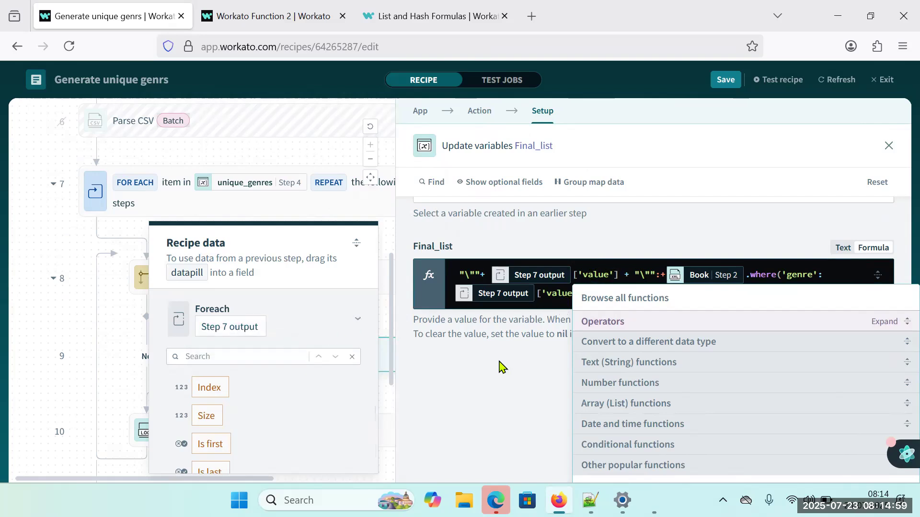
left_click(565, 408)
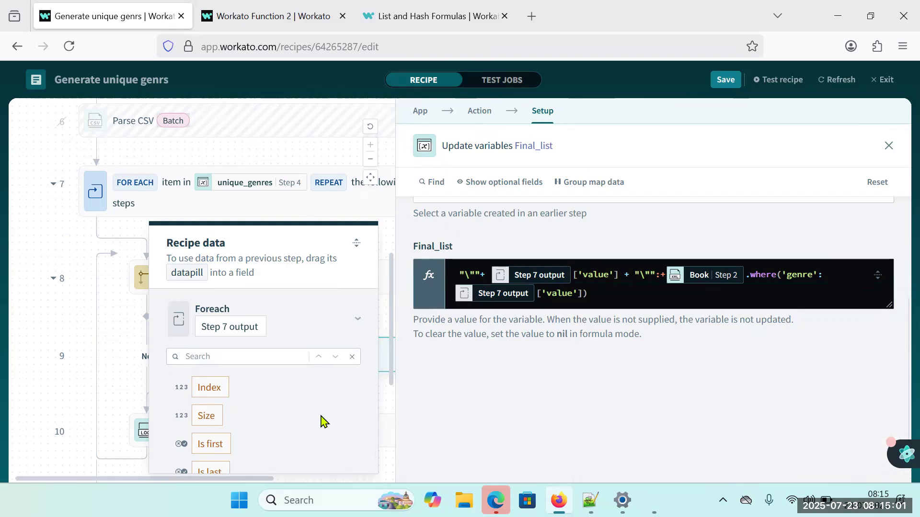
Test the recipe, move the colon inside the Final_list formula's second quote string so it reads "\":", and save and test again.
left_click(770, 89)
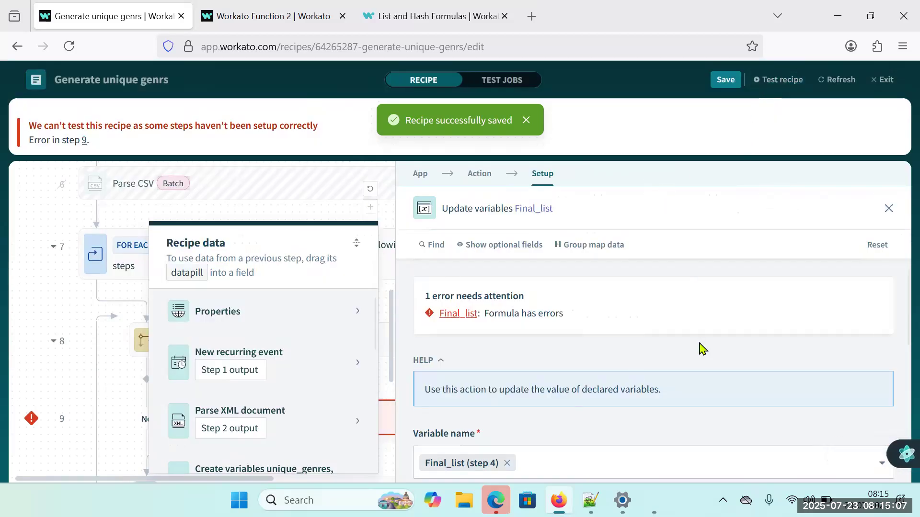
scroll(701, 348, "down", 3)
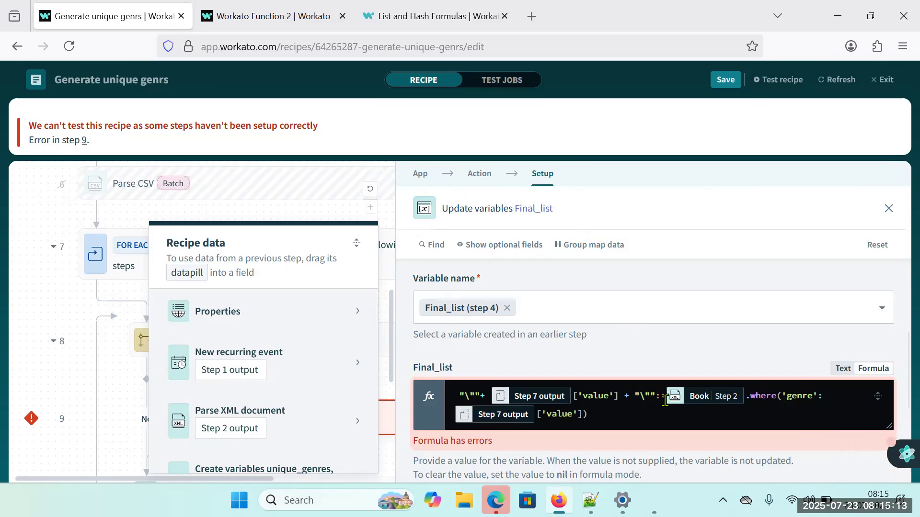
left_click(651, 393)
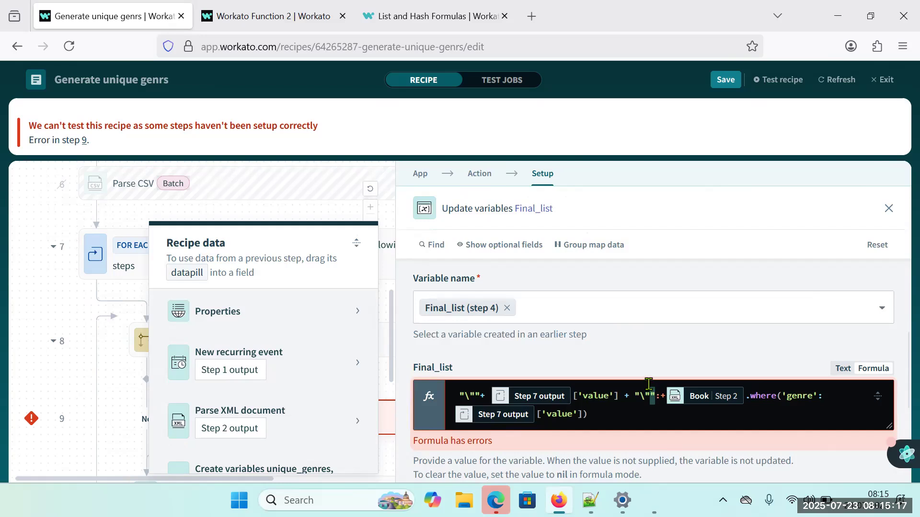
key("BackSpace")
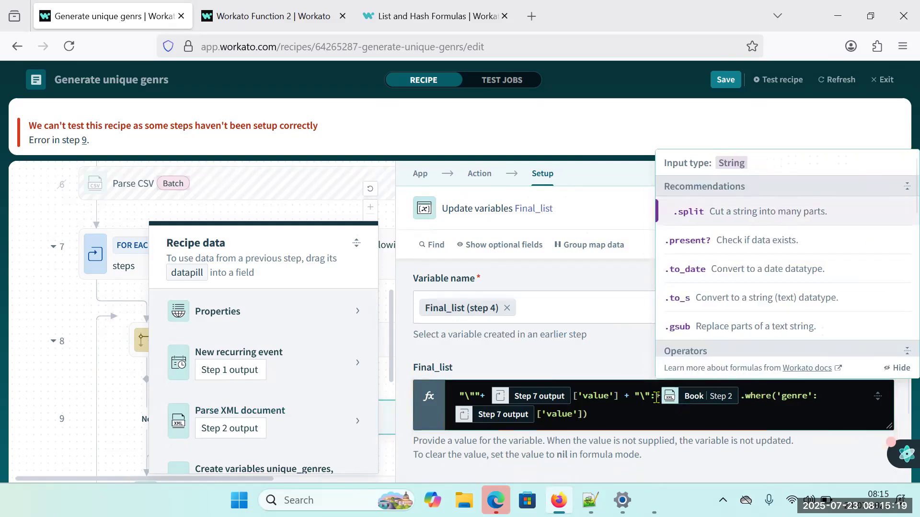
type("\" +")
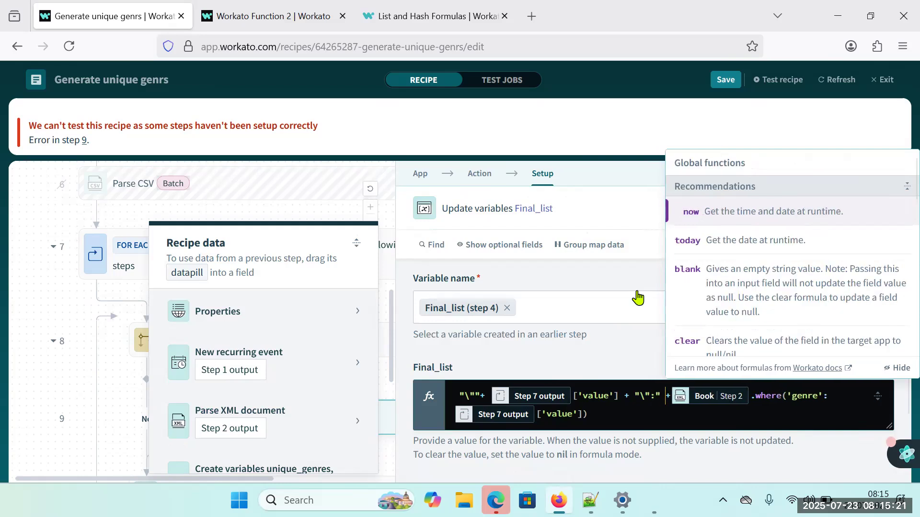
left_click(721, 81)
left_click(777, 80)
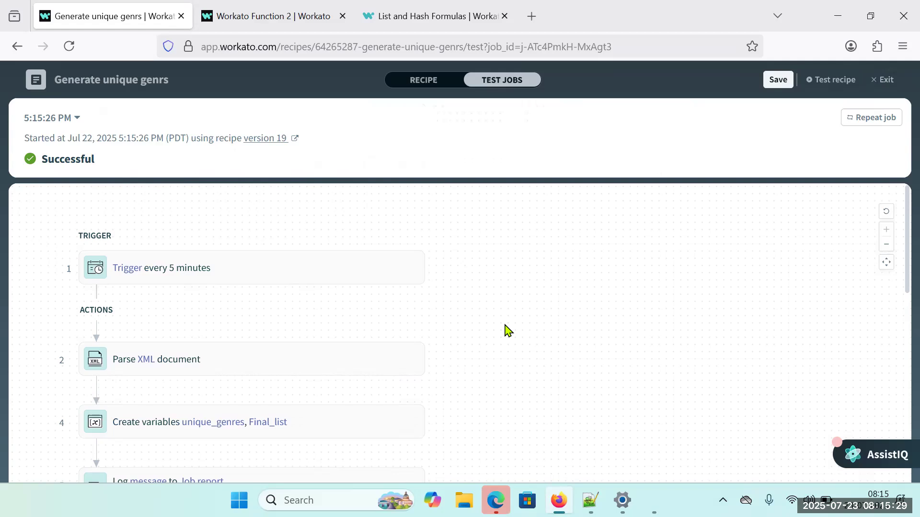
Examine the test job's Final_list output from the Update variables step, checking the genre key and its book list.
scroll(508, 331, "down", 6)
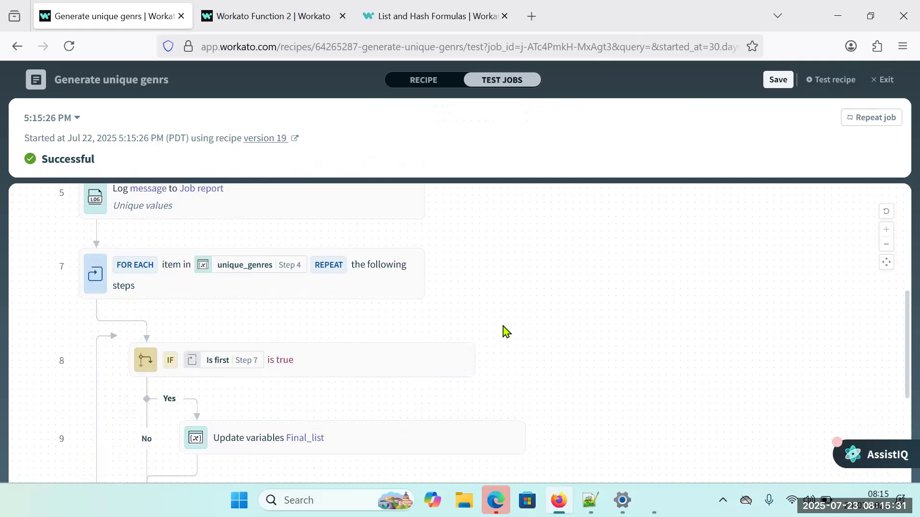
scroll(402, 423, "down", 2)
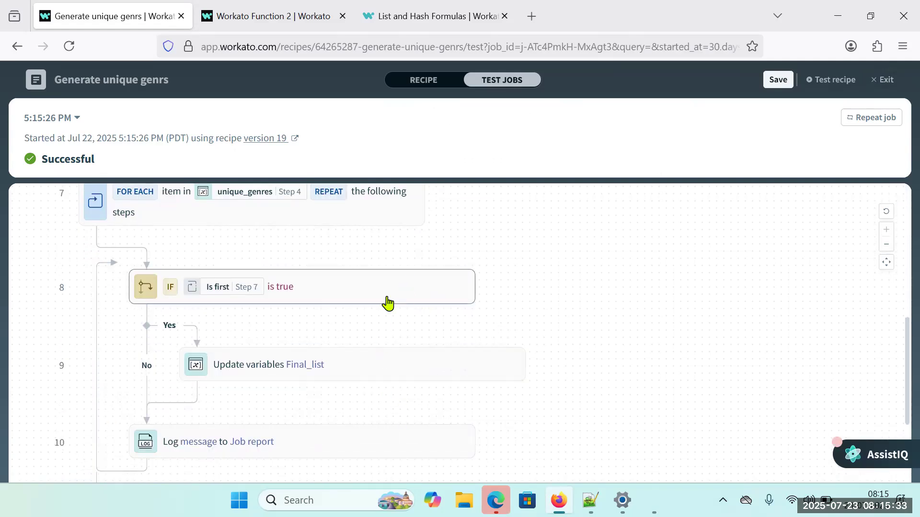
left_click(404, 370)
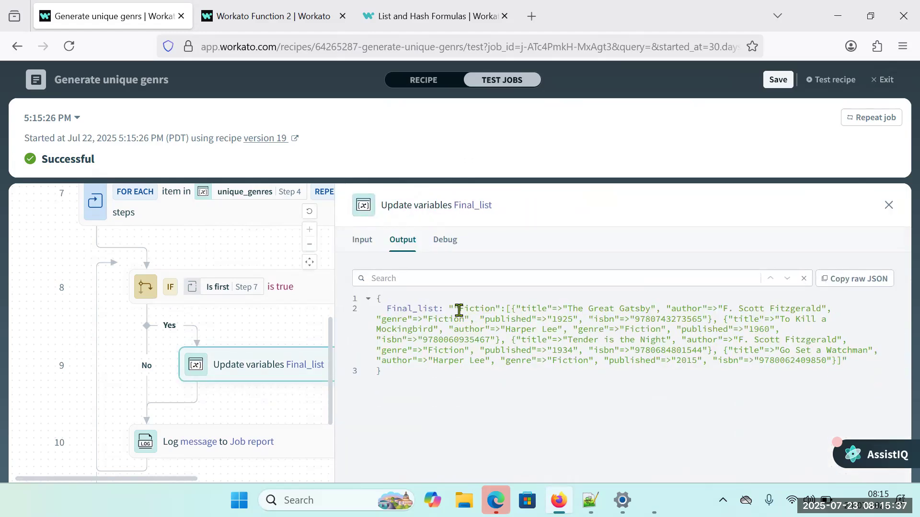
left_click_drag(458, 311, 817, 373)
left_click(718, 364)
double_click(477, 310)
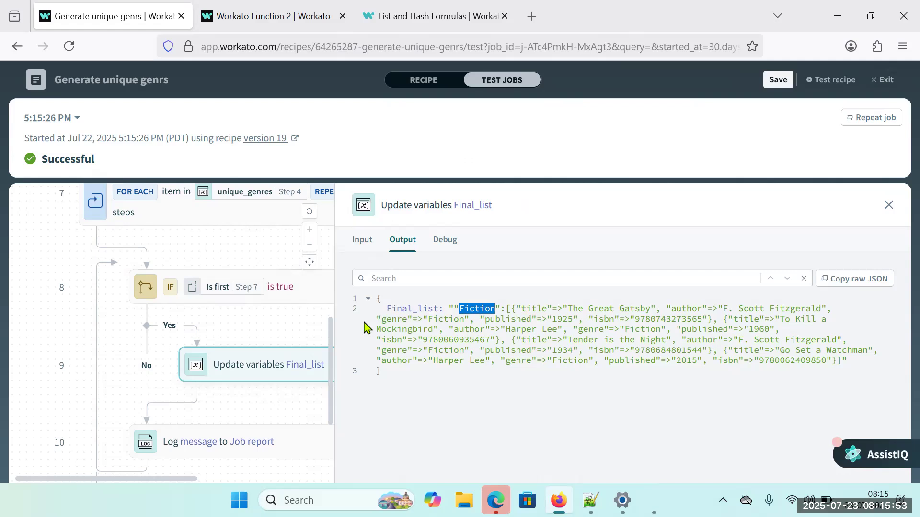
double_click(410, 309)
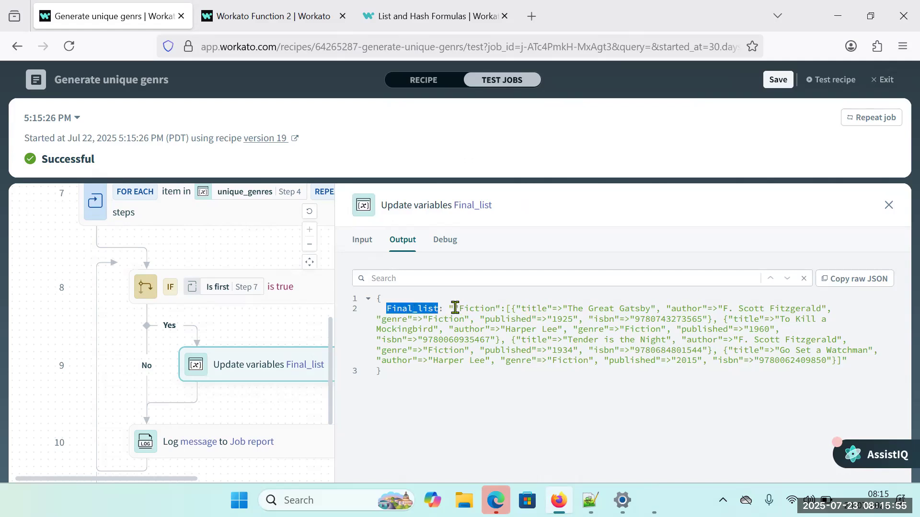
left_click_drag(453, 308, 494, 309)
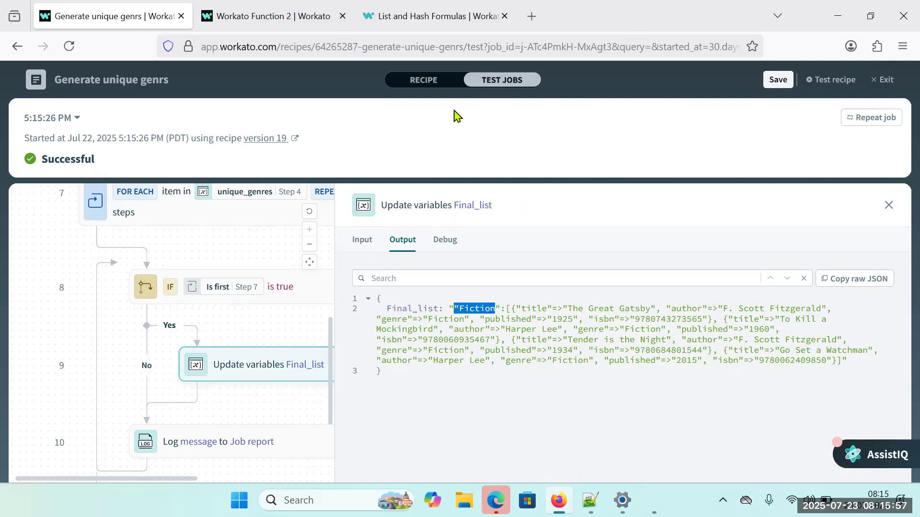
Return to editing the recipe and add an ELSE IF condition between the Final_list Update variables step and the Log message step.
left_click(423, 80)
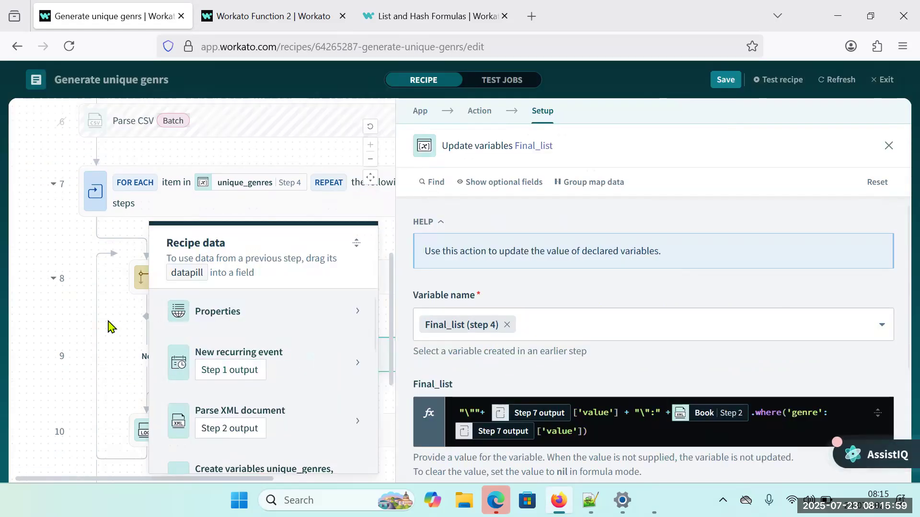
left_click(41, 318)
scroll(193, 374, "down", 1)
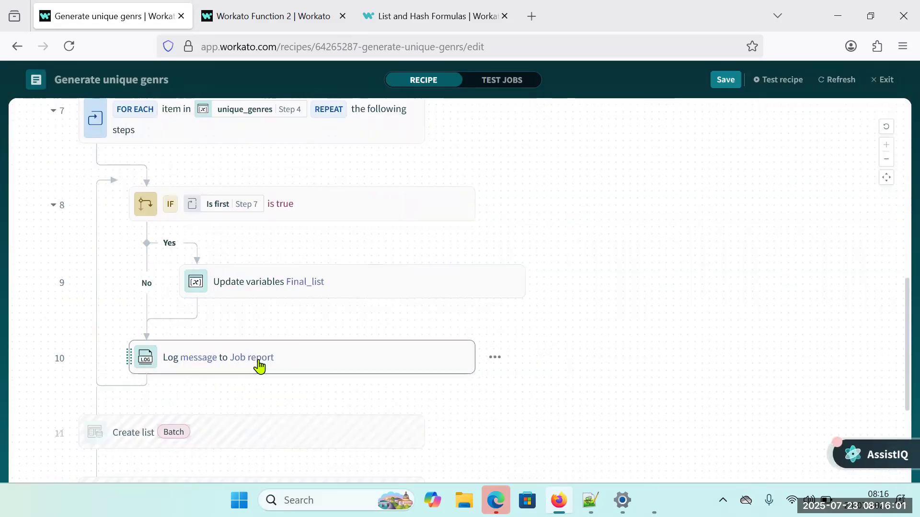
mouse_move(218, 338)
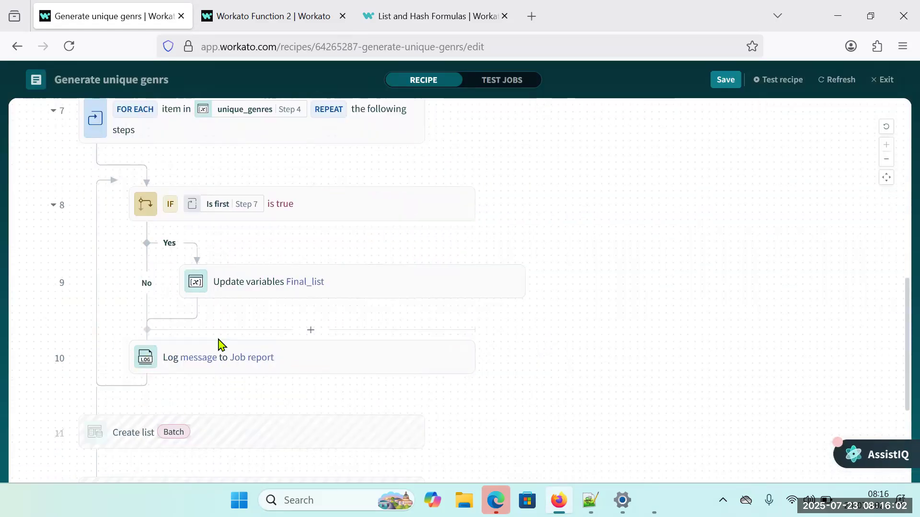
left_click(309, 331)
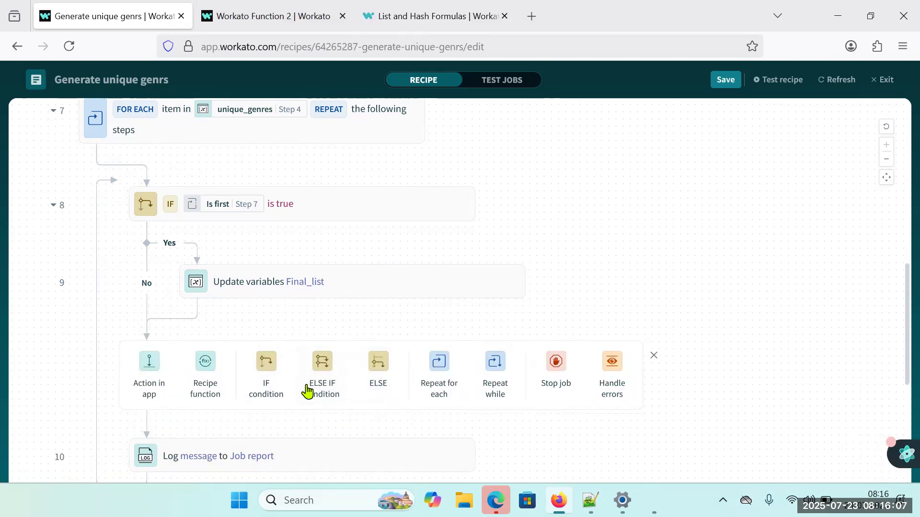
left_click(321, 373)
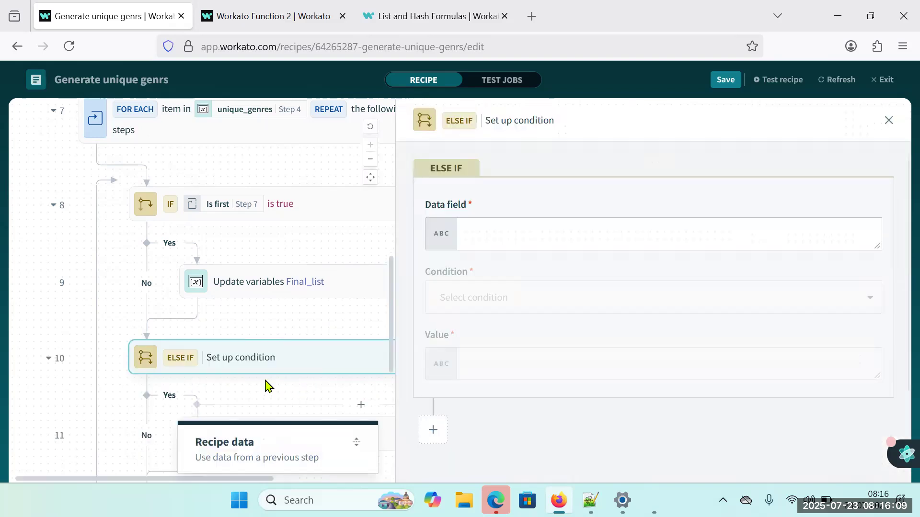
Set the ELSE IF condition so the Foreach Is last (Step 7) datapill is true, and close its setup.
scroll(263, 388, "down", 3)
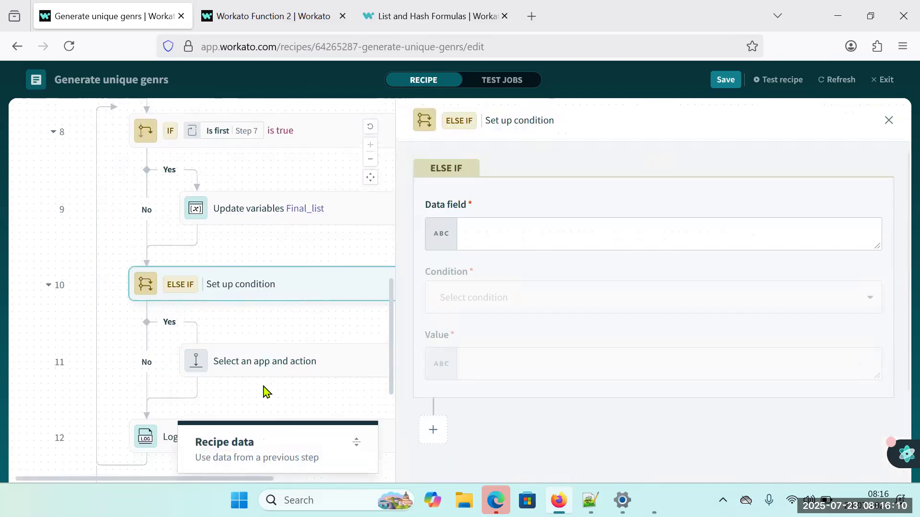
left_click(509, 228)
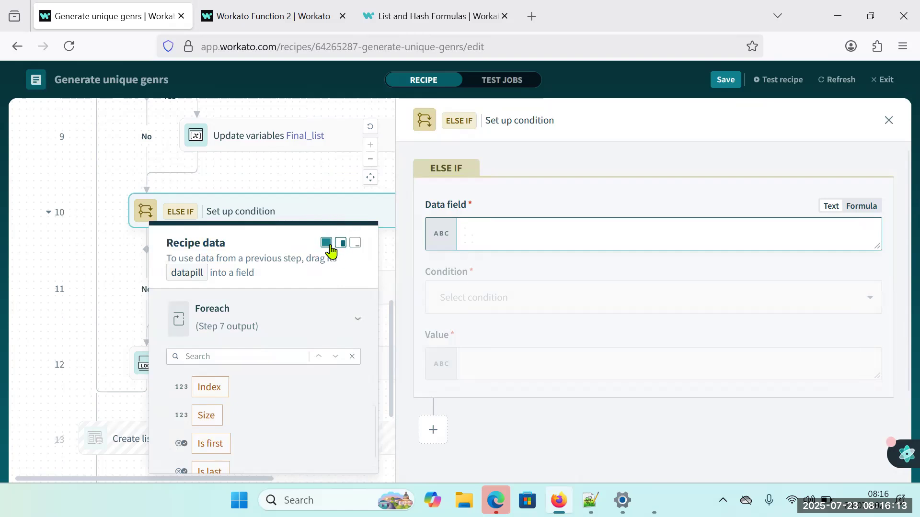
left_click(330, 243)
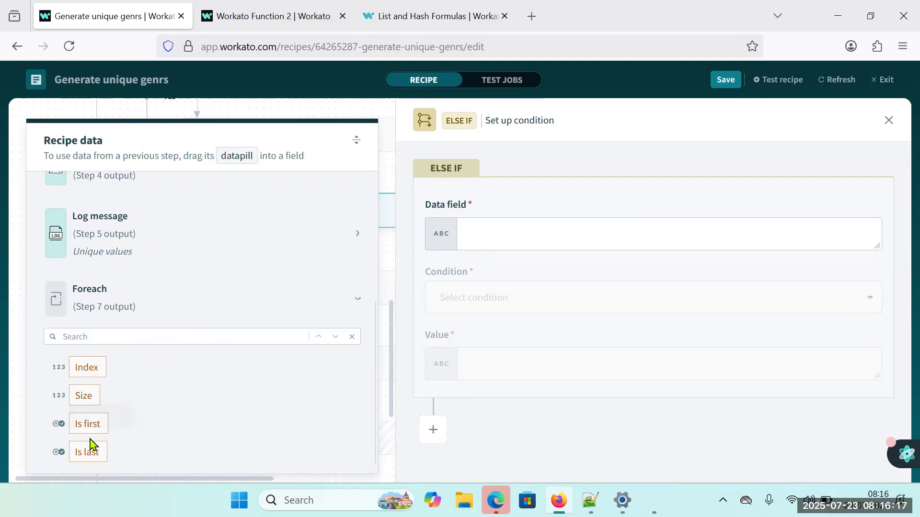
left_click_drag(130, 451, 544, 240)
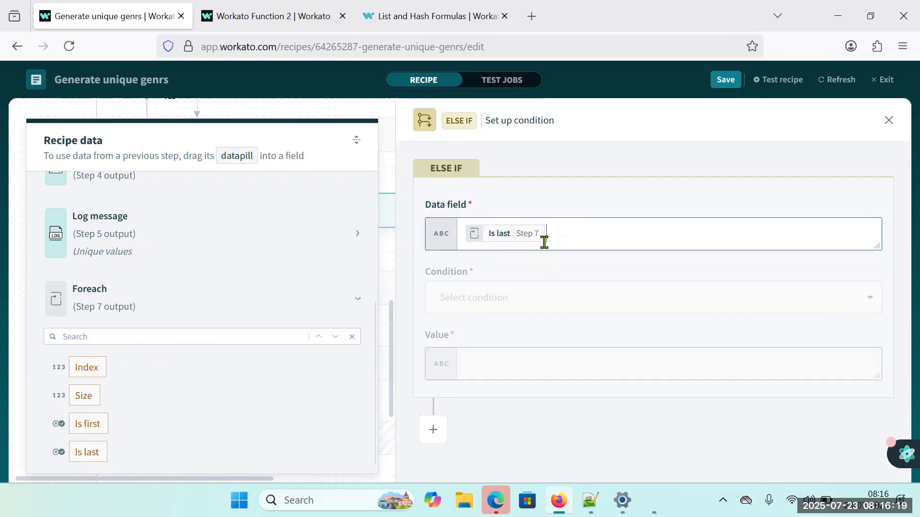
left_click(478, 300)
type("tru")
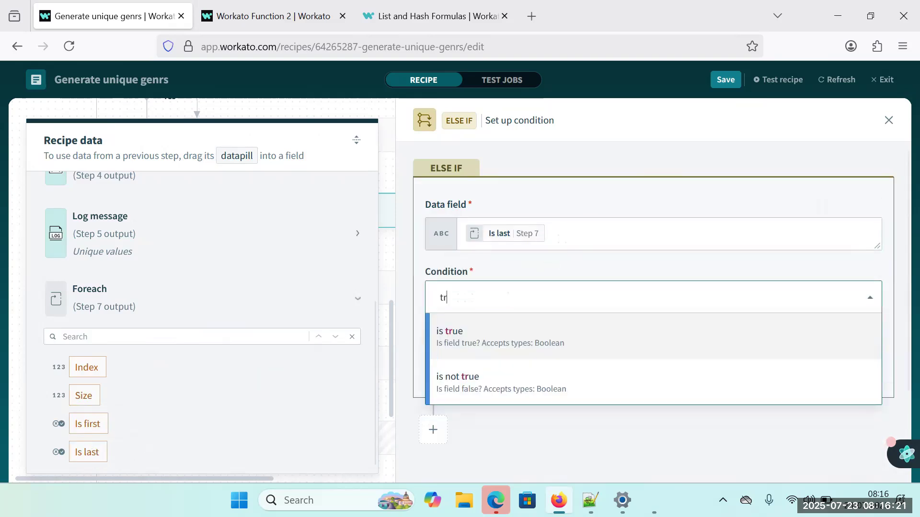
left_click(473, 344)
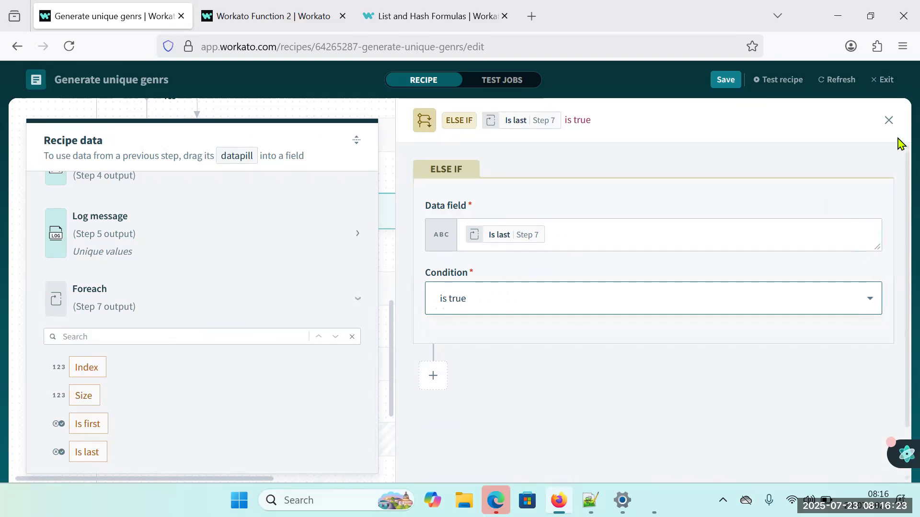
left_click(889, 120)
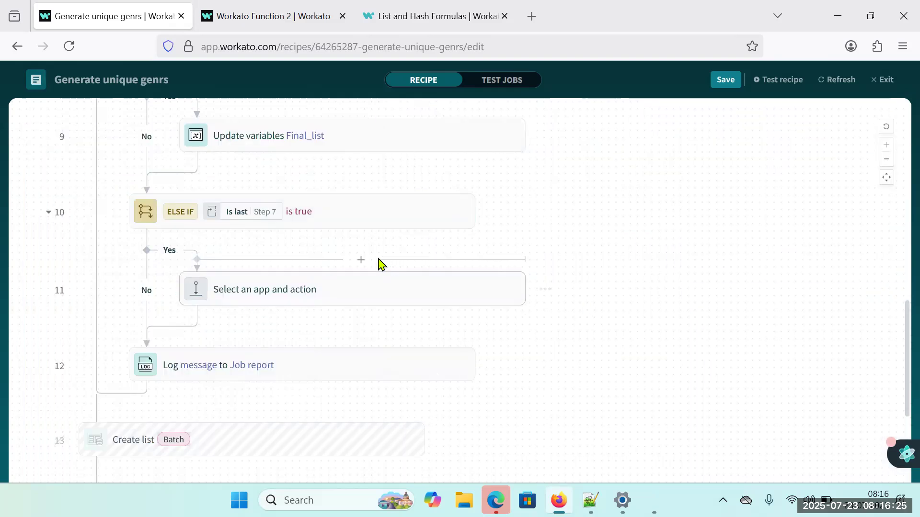
Delete the empty action step in the ELSE IF branch and add an ELSE branch before the Log message step.
scroll(343, 300, "up", 2)
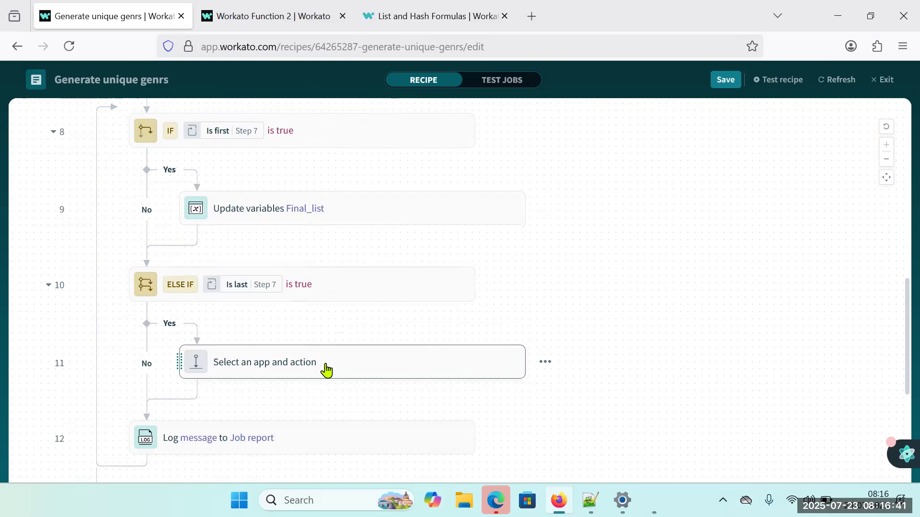
right_click(348, 360)
left_click(373, 317)
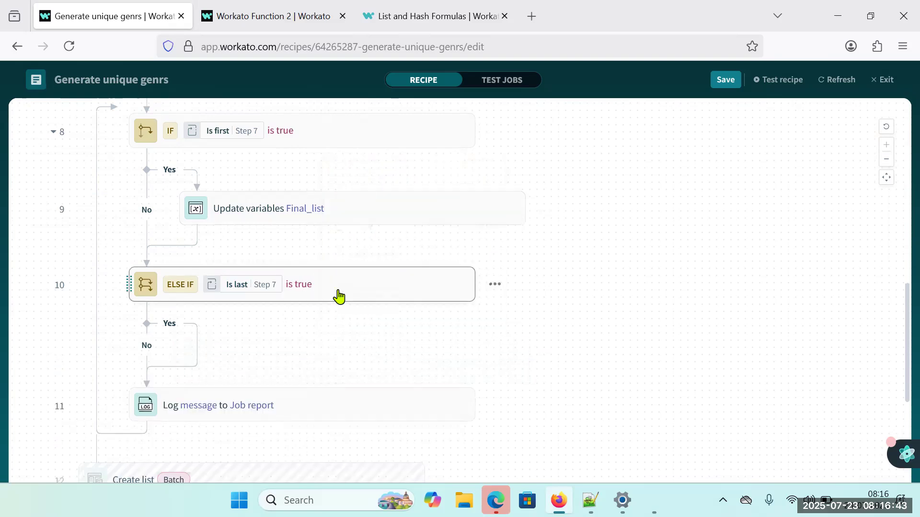
left_click(339, 297)
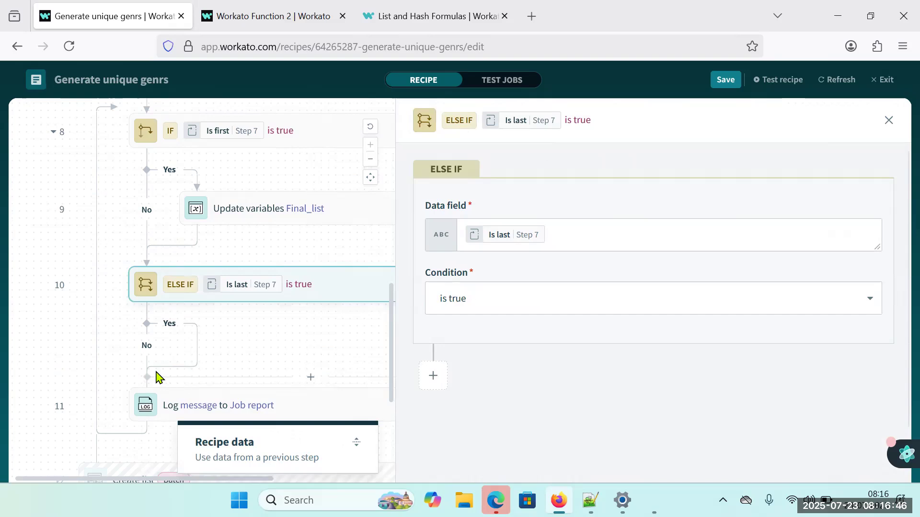
left_click(310, 379)
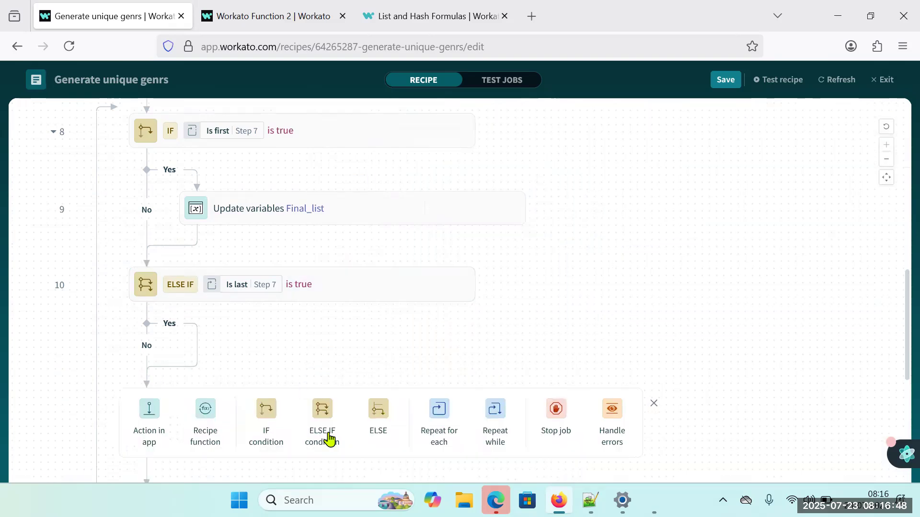
left_click(373, 428)
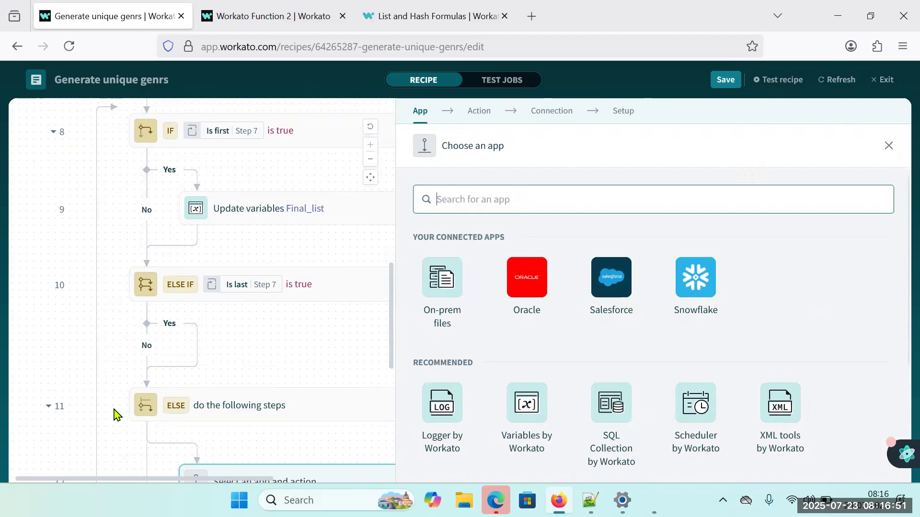
Copy the IF branch's Final_list Update variables step into the ELSE IF branch, and open the copy's setup with the recipe data expanded.
scroll(115, 415, "down", 2)
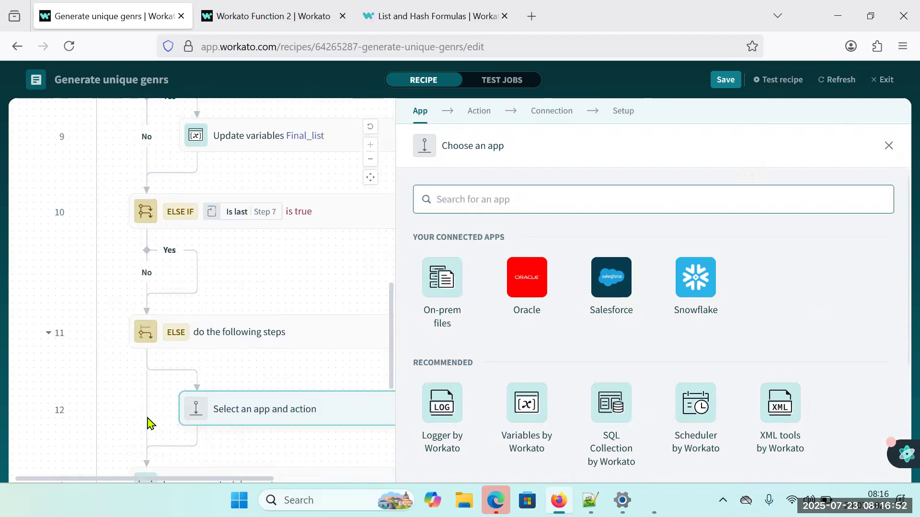
right_click(320, 136)
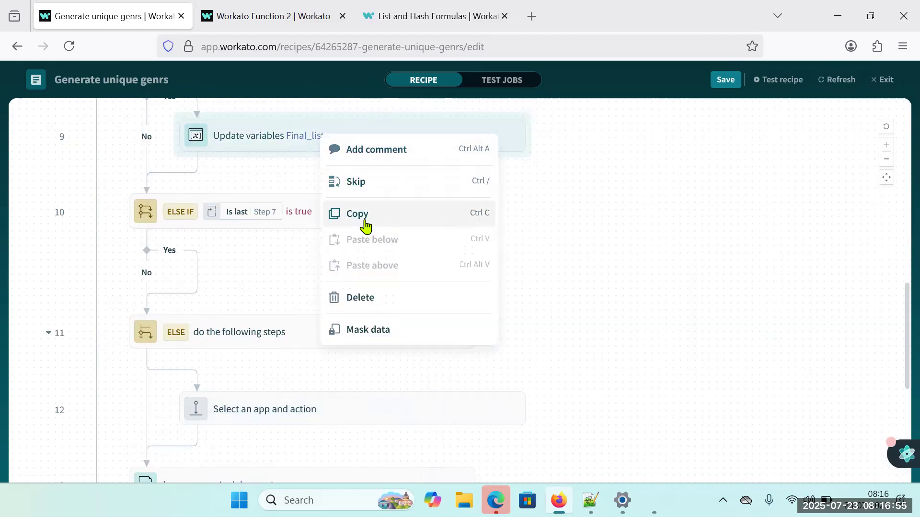
left_click(366, 226)
left_click(373, 277)
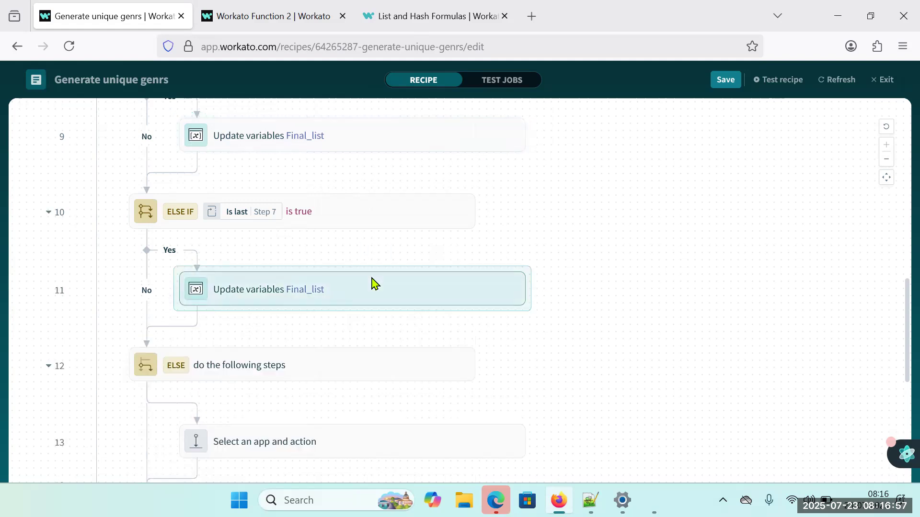
left_click(283, 301)
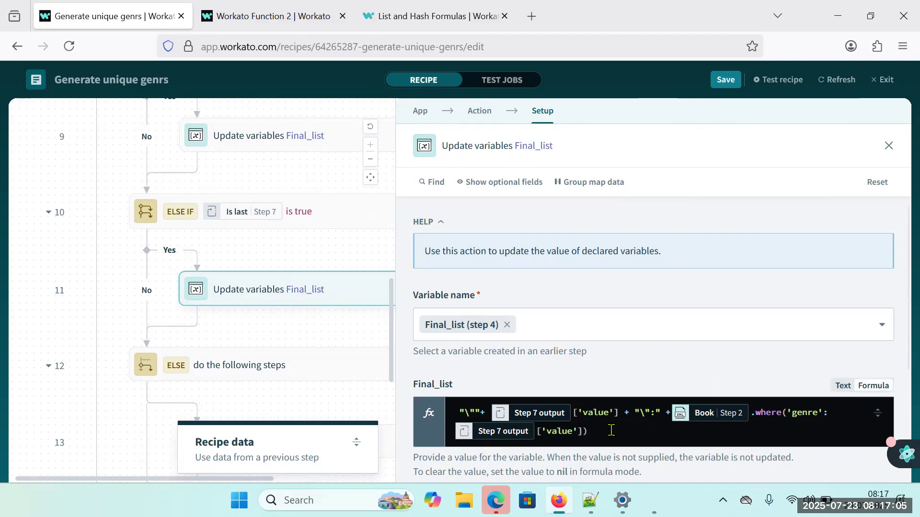
scroll(610, 431, "down", 2)
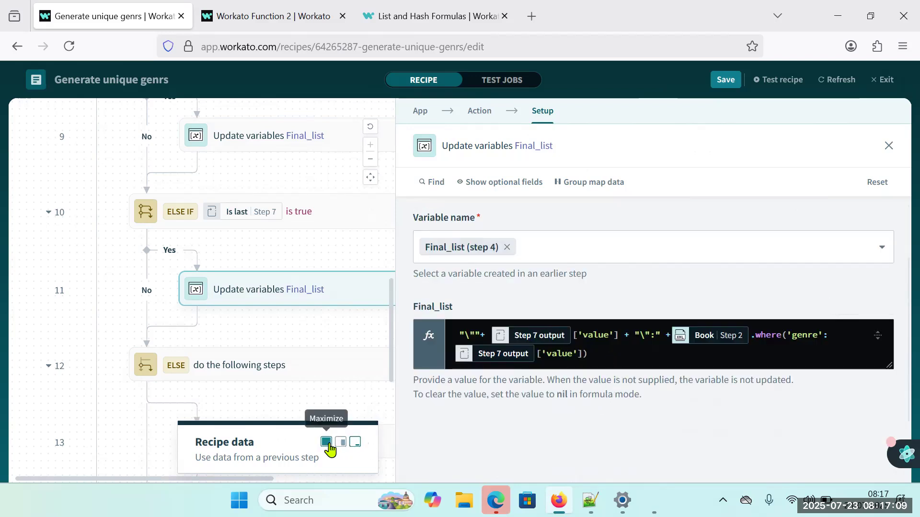
left_click(329, 443)
Switch to Notepad++ and examine the target JSON's Fiction, Dystopian and Romance blocks and the separators between them.
mouse_move(623, 500)
left_click(590, 500)
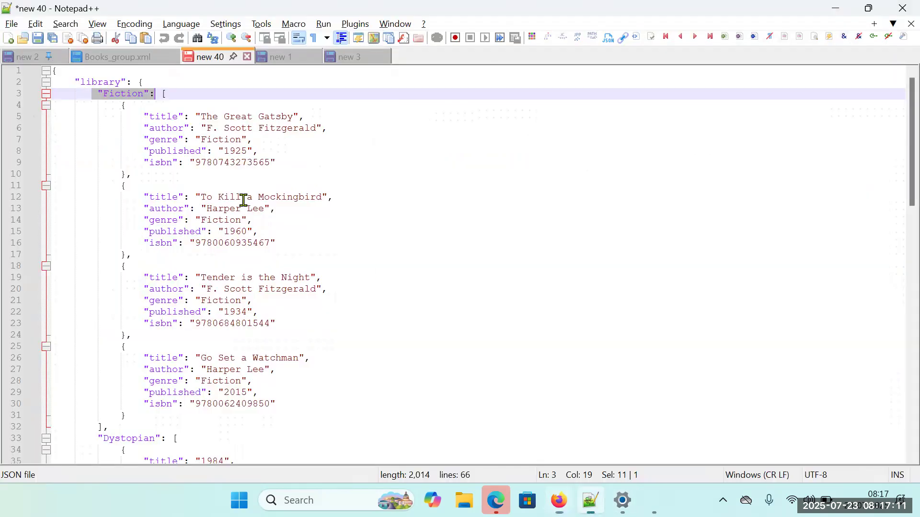
left_click(154, 162)
left_click(170, 95)
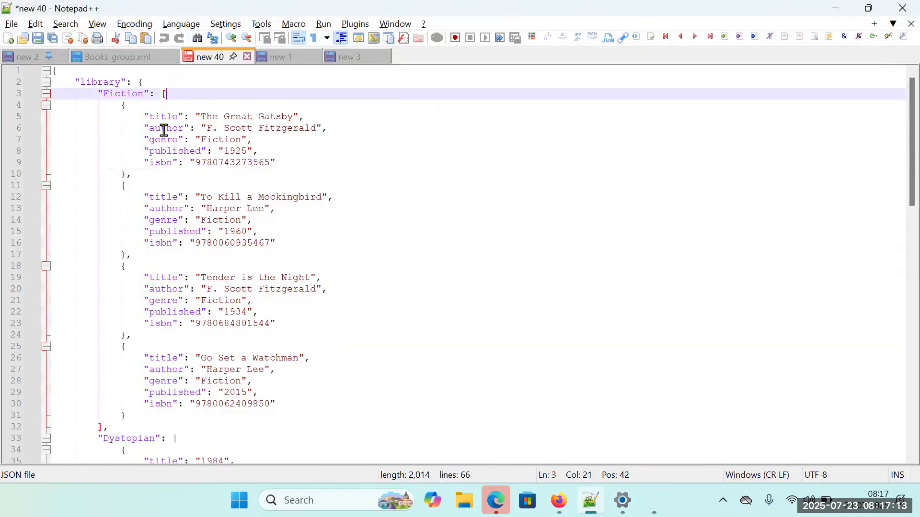
left_click_drag(94, 94, 102, 426)
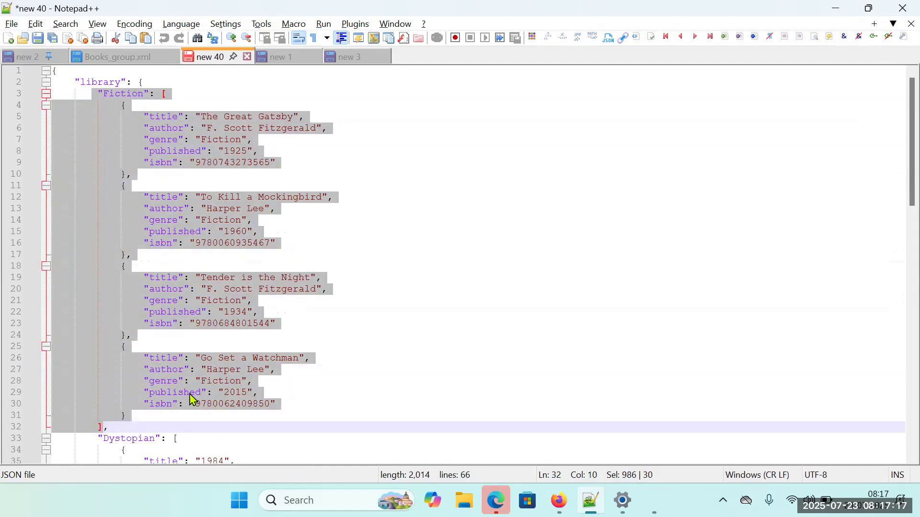
scroll(192, 400, "down", 3)
left_click(130, 362)
left_click_drag(104, 325, 108, 325)
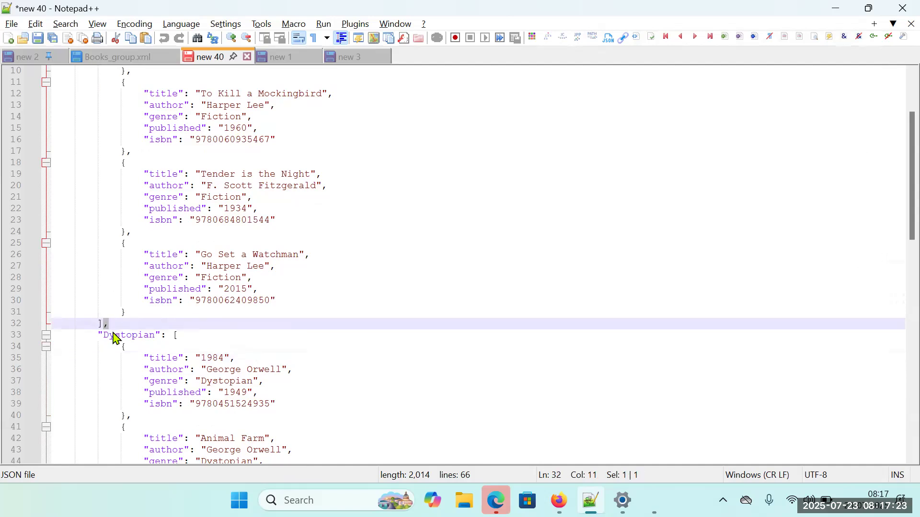
left_click_drag(109, 326, 91, 94)
scroll(192, 201, "down", 5)
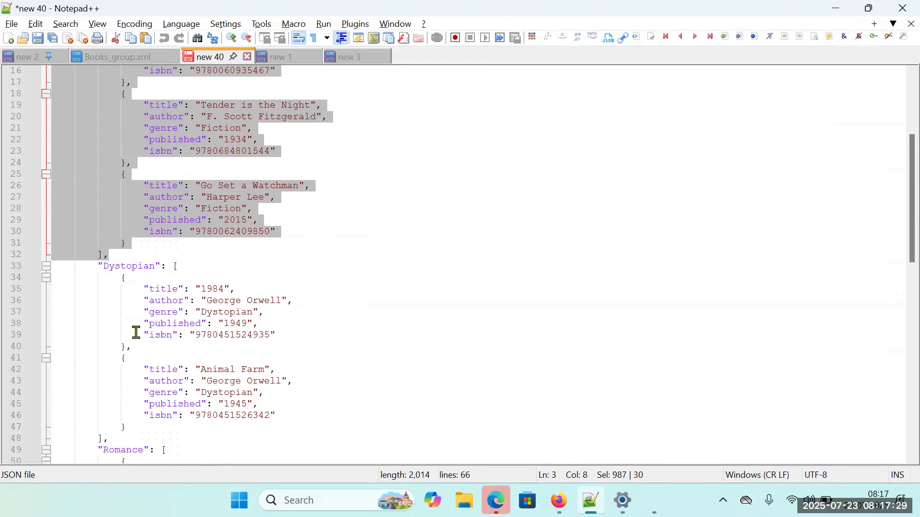
left_click(100, 272)
left_click_drag(100, 271, 110, 438)
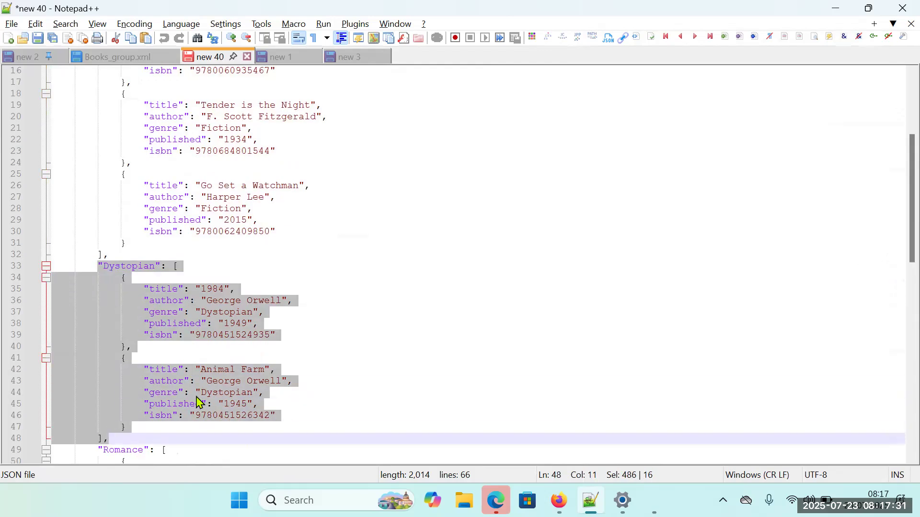
scroll(179, 383, "down", 3)
scroll(147, 372, "down", 3)
left_click(94, 277)
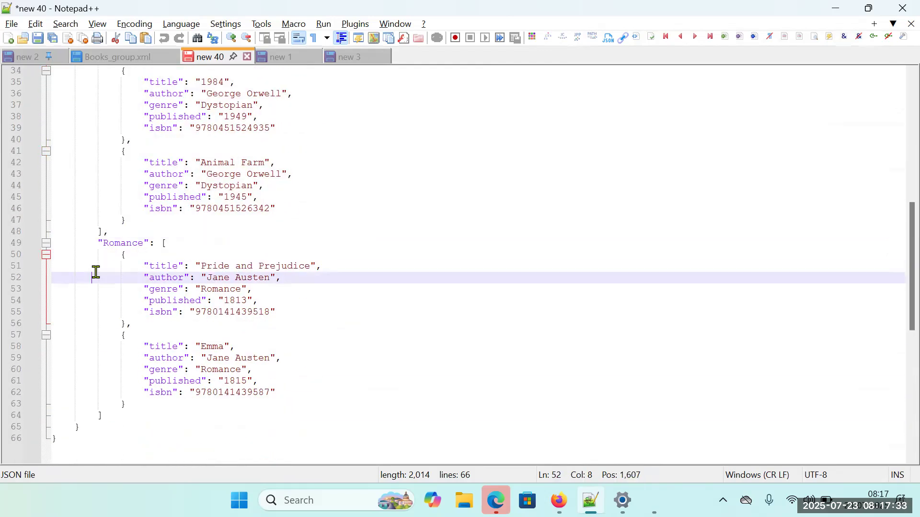
left_click_drag(98, 242, 120, 416)
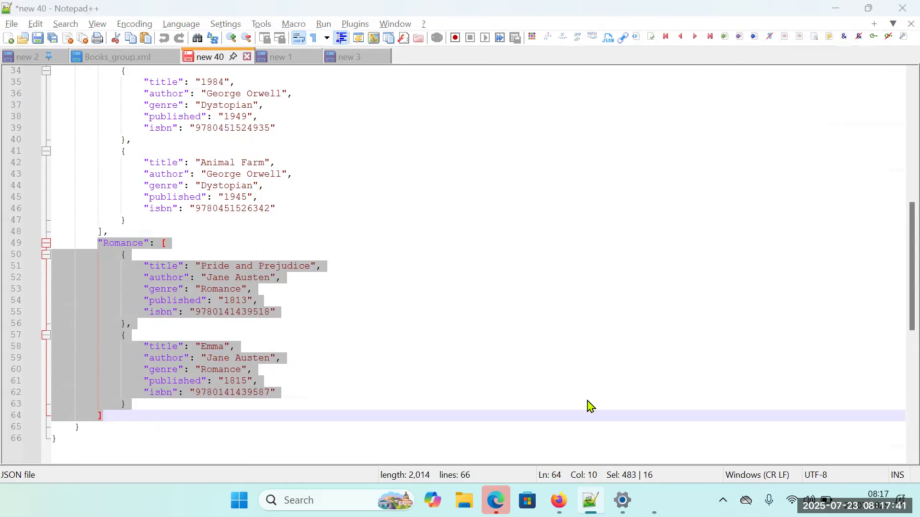
Return to the Workato recipe and insert the Final_list (Step 4) datapill followed by a + at the start of the copied step's formula.
key("alt+Tab")
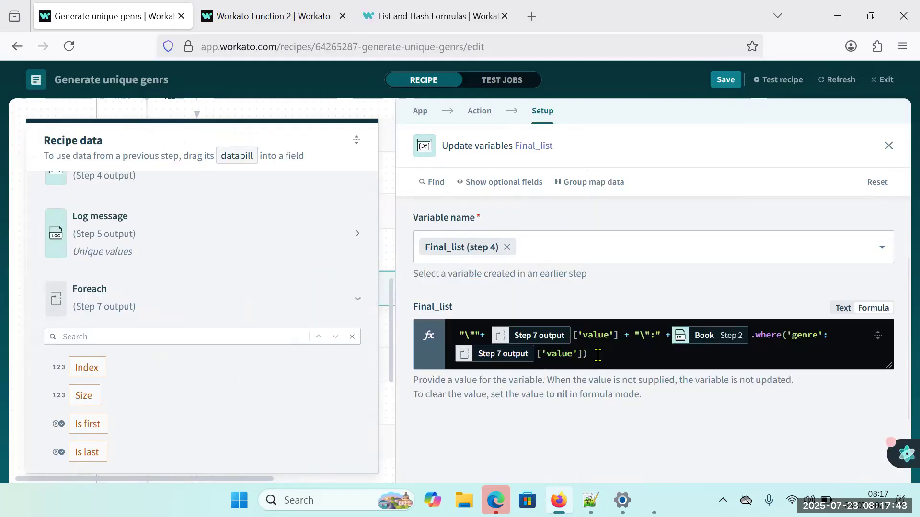
left_click(464, 355)
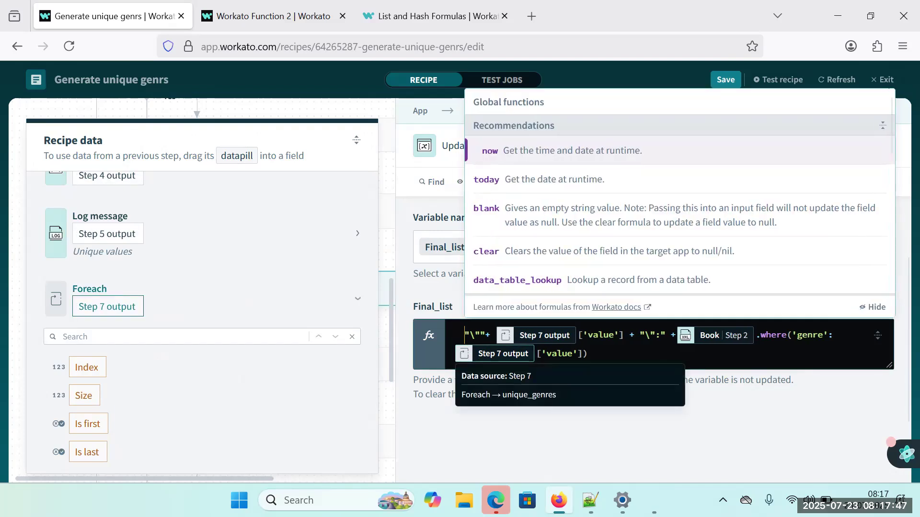
type("+")
key("Left")
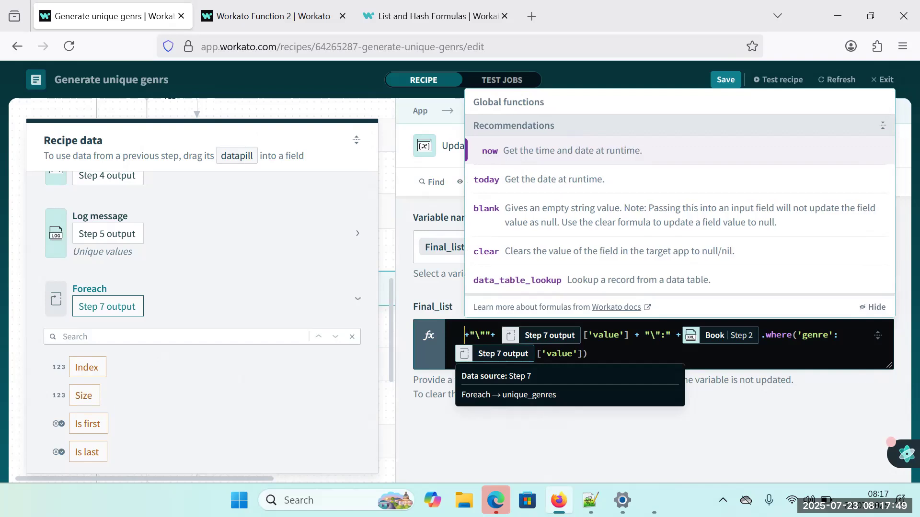
key("Left")
key("Left")
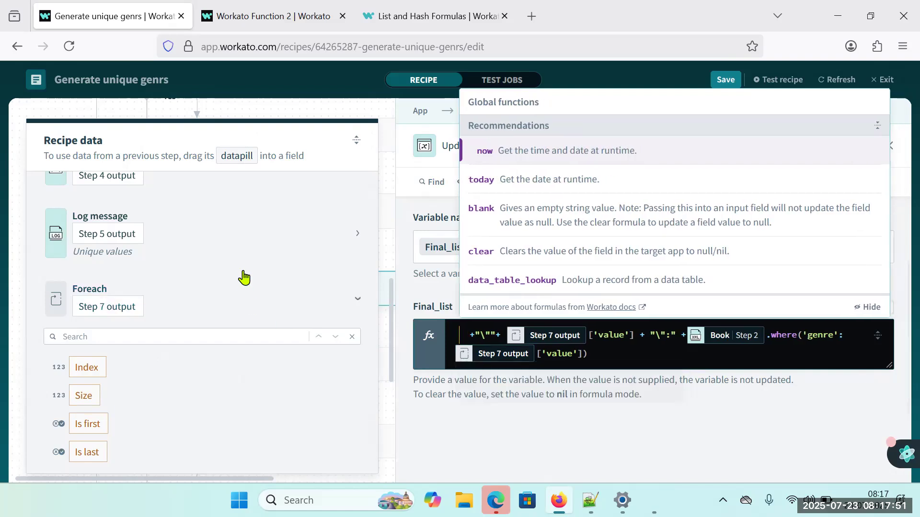
scroll(287, 271, "up", 4)
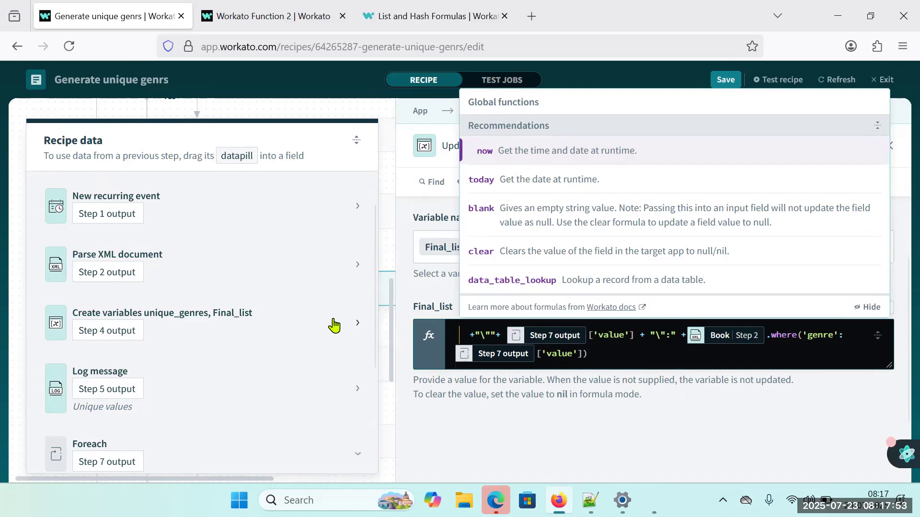
left_click(351, 331)
left_click(351, 331)
scroll(241, 394, "down", 2)
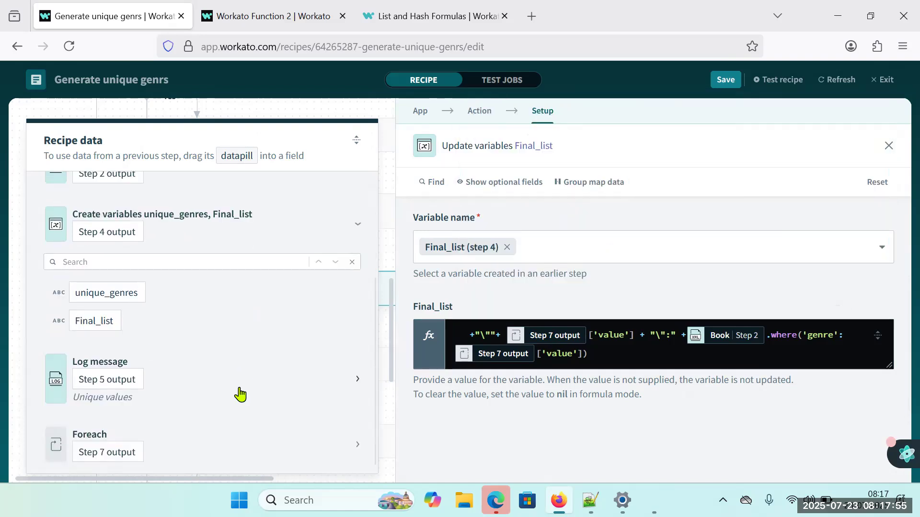
left_click(452, 335)
left_click(107, 322)
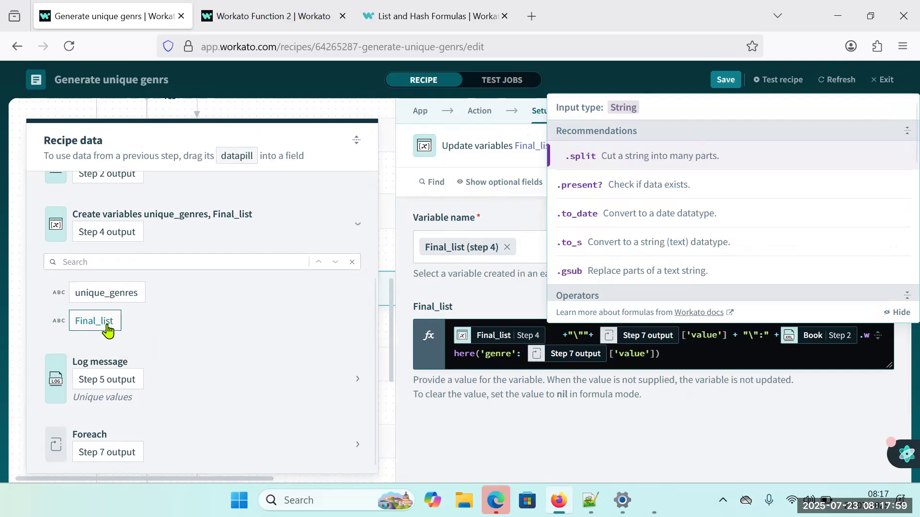
Add + "," directly after the Final_list datapill in the formula, ahead of the existing genre expression.
type("+")
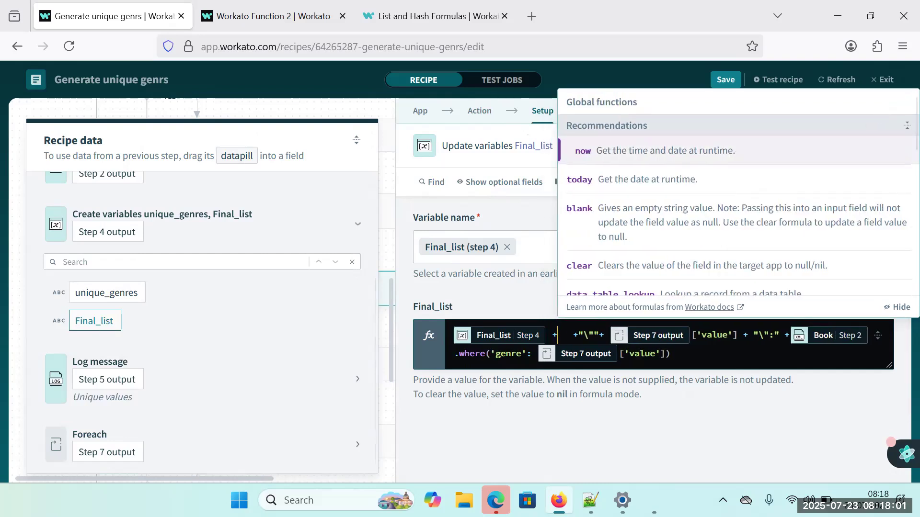
type(" \",")
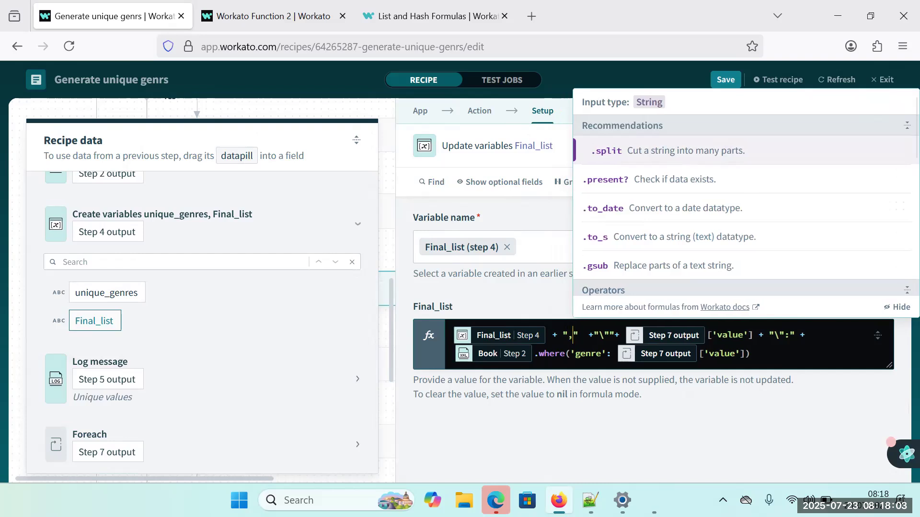
key("Right")
key("Right")
key("Right")
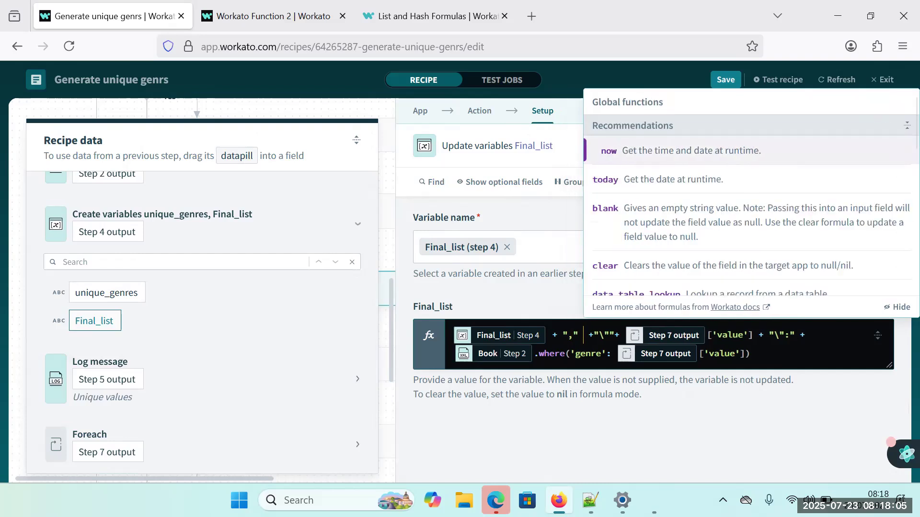
Finish the separator in the ELSE IF step's Final_list formula, save the recipe and close the step's setup.
key("Right")
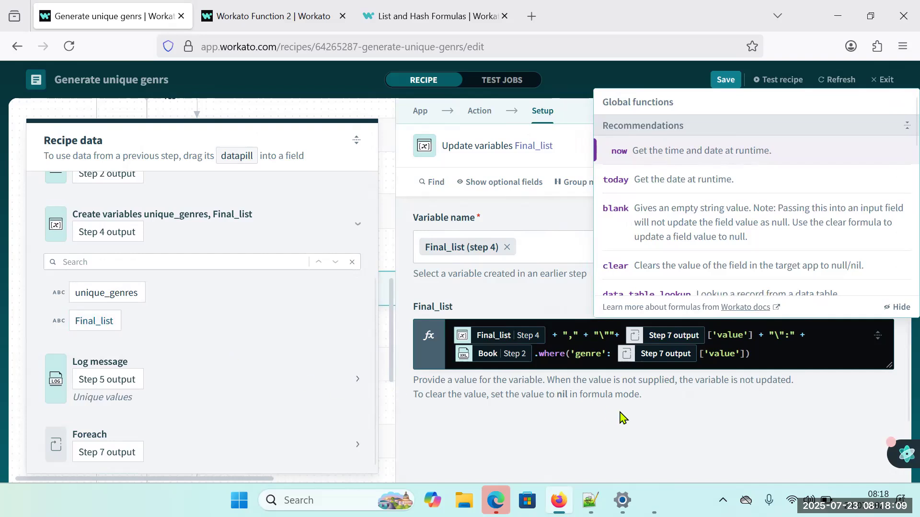
left_click(594, 423)
left_click(723, 83)
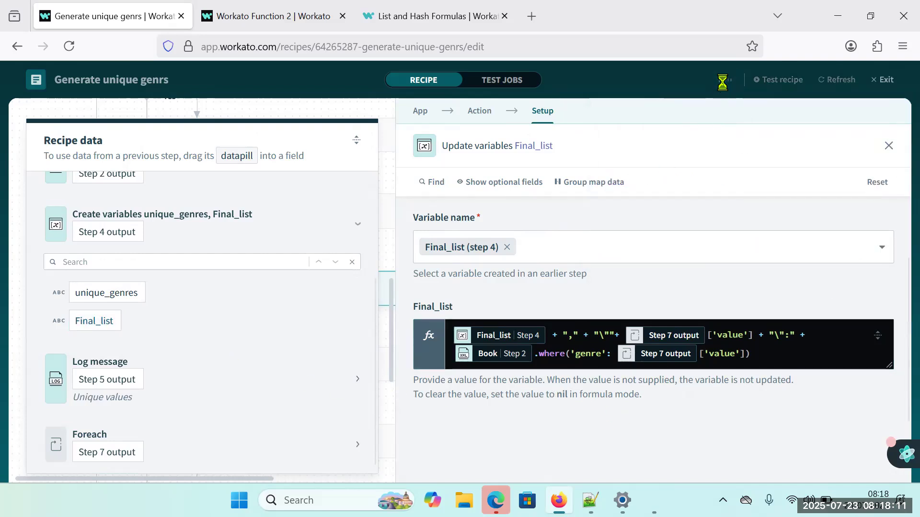
left_click(888, 146)
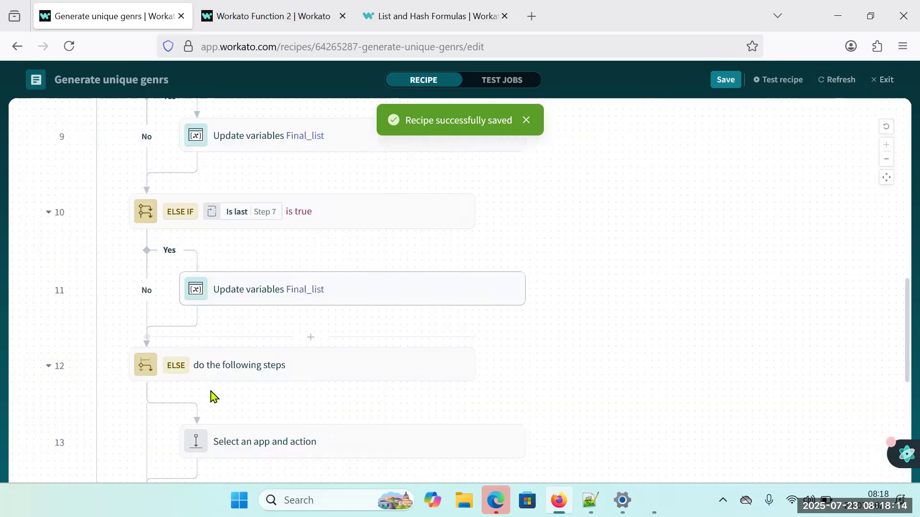
Copy the ELSE IF branch's Final_list Update variables step into the ELSE branch and review the copy's Final_list formula.
right_click(372, 305)
left_click(411, 169)
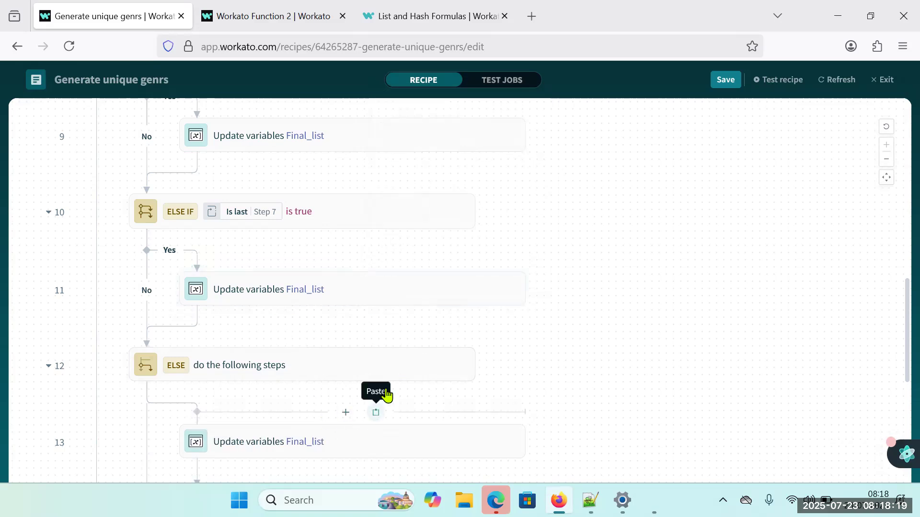
left_click(375, 414)
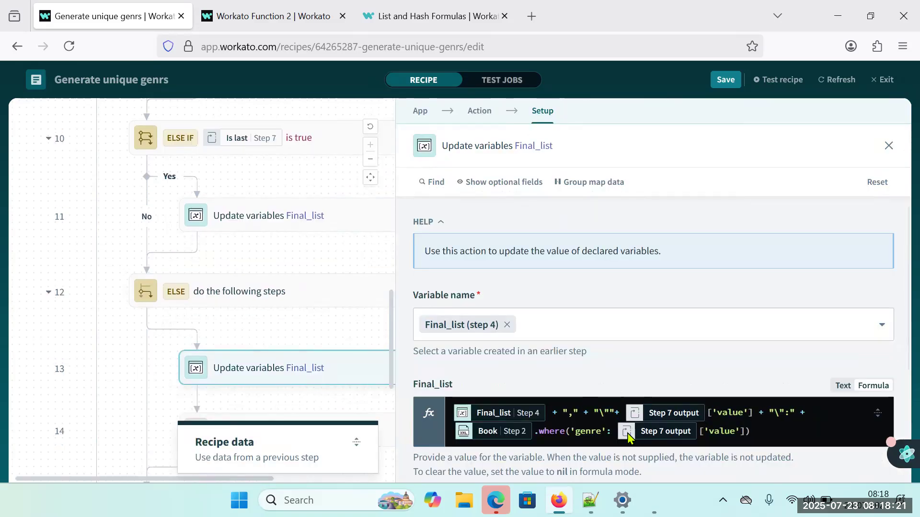
scroll(555, 338, "down", 3)
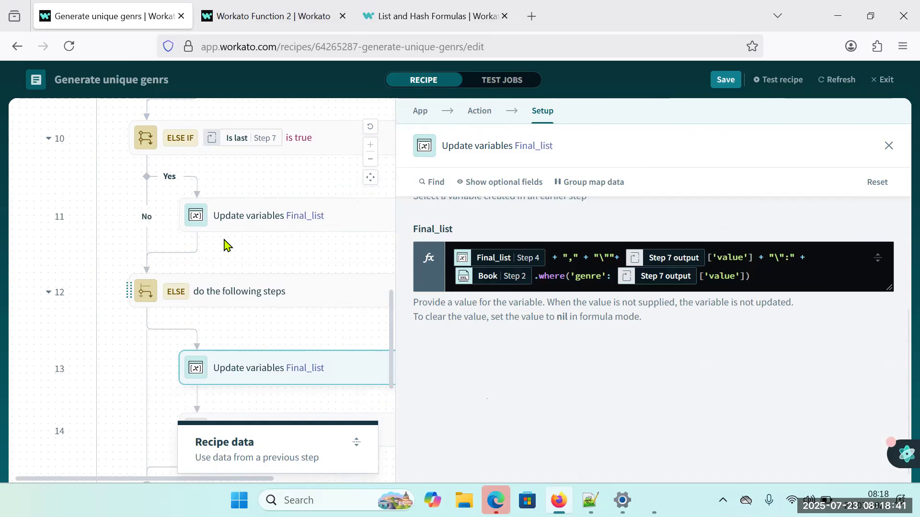
Skip the ELSE IF branch and delete the empty action placeholder under ELSE.
right_click(323, 145)
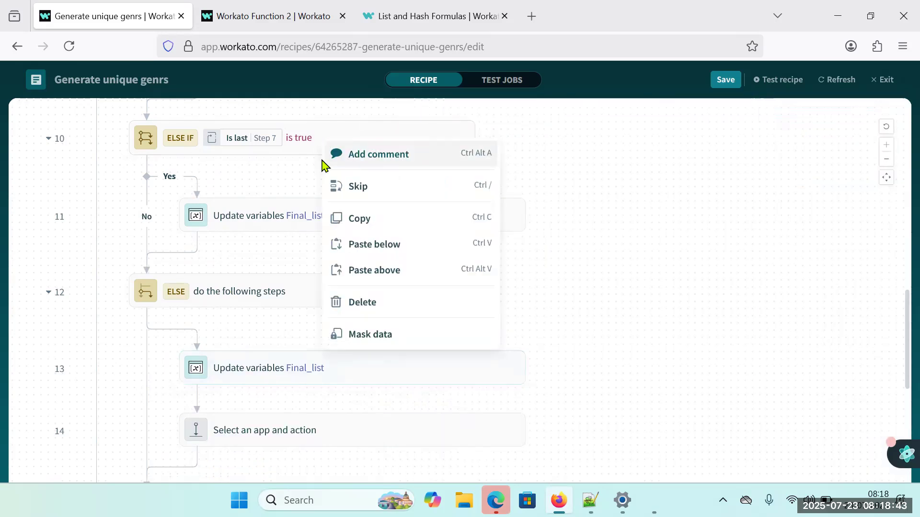
left_click(363, 194)
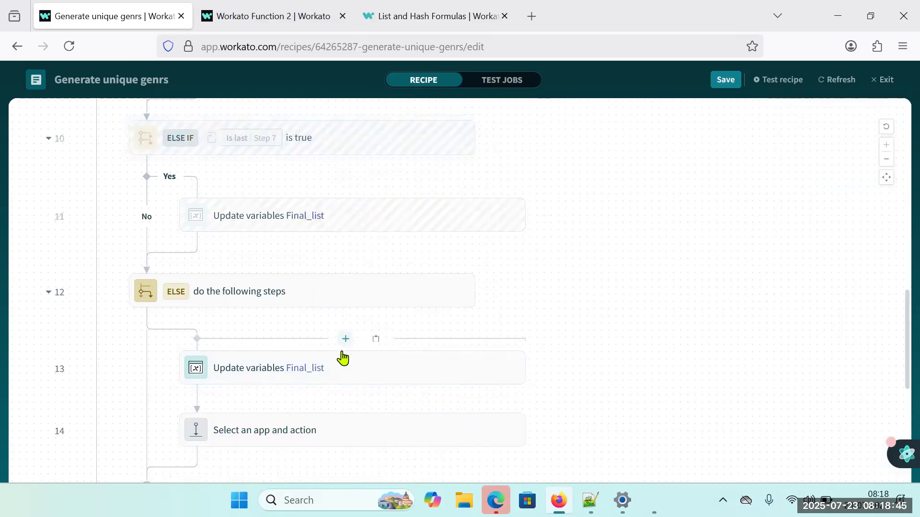
scroll(330, 378, "down", 2)
right_click(316, 363)
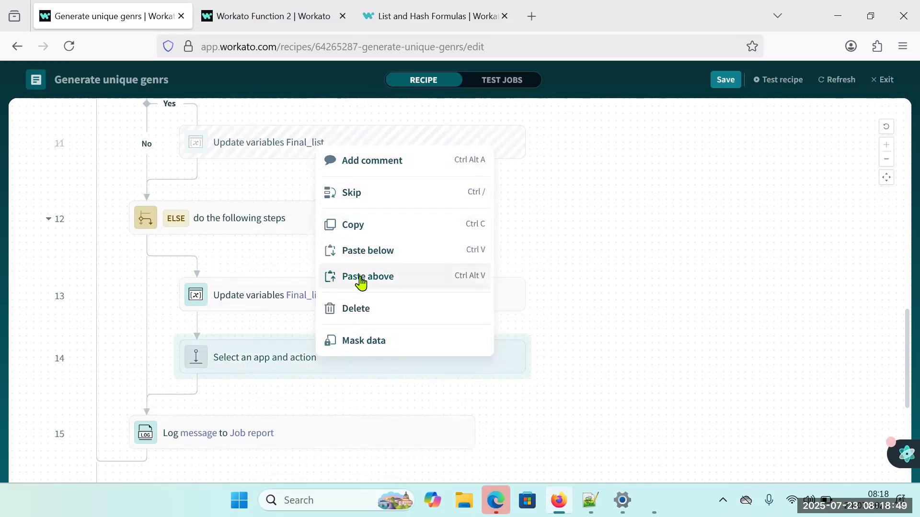
left_click(361, 317)
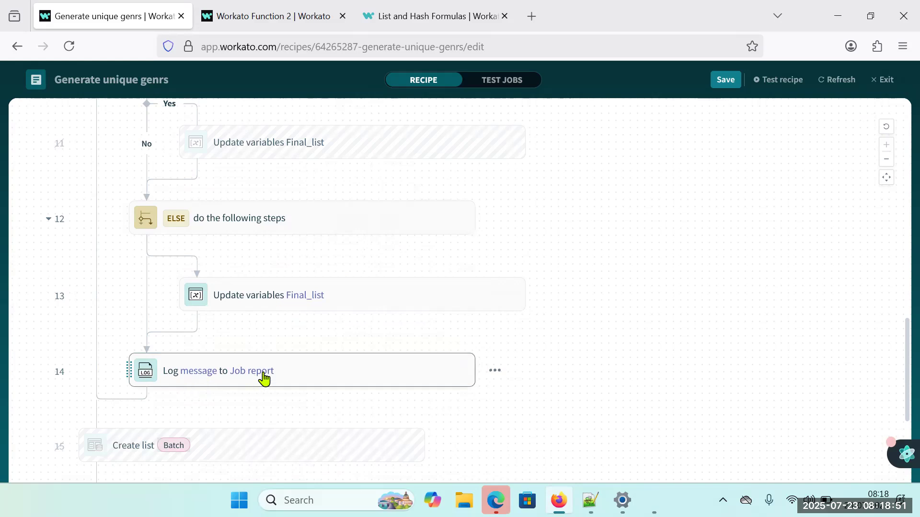
Move the Log message to Job report step out of the FOR EACH loop so it sits directly below the loop.
left_click(295, 376)
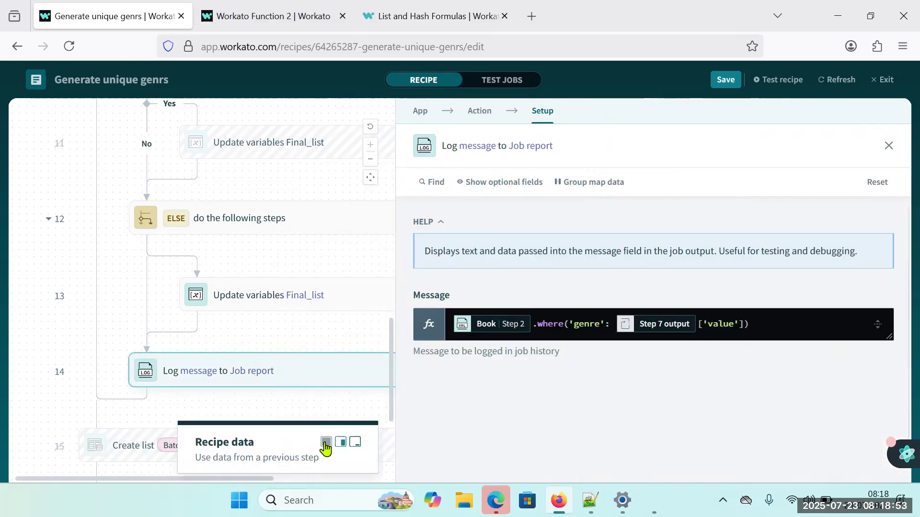
left_click(325, 444)
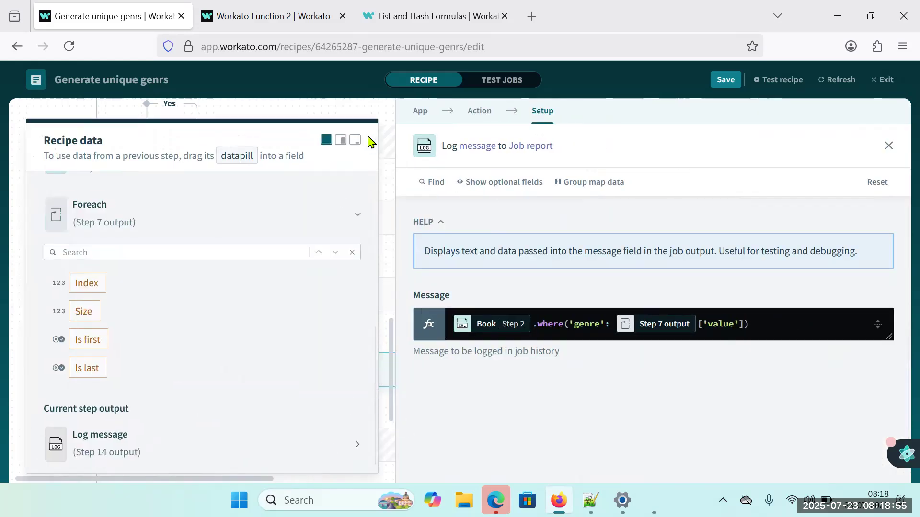
left_click(355, 140)
scroll(145, 368, "up", 5)
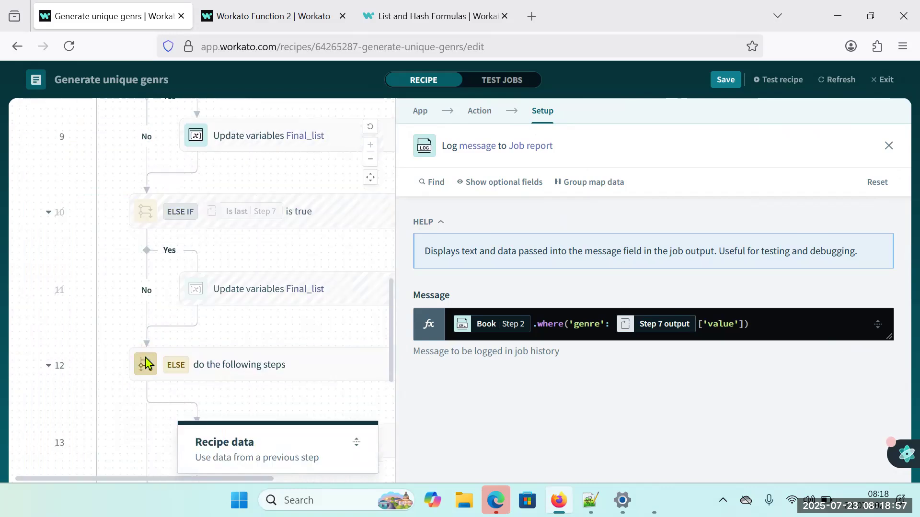
scroll(146, 368, "up", 3)
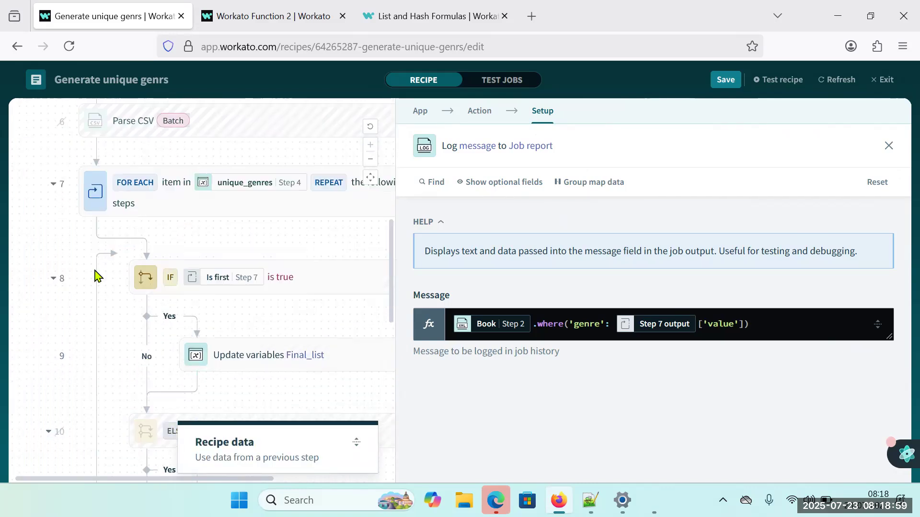
left_click(55, 184)
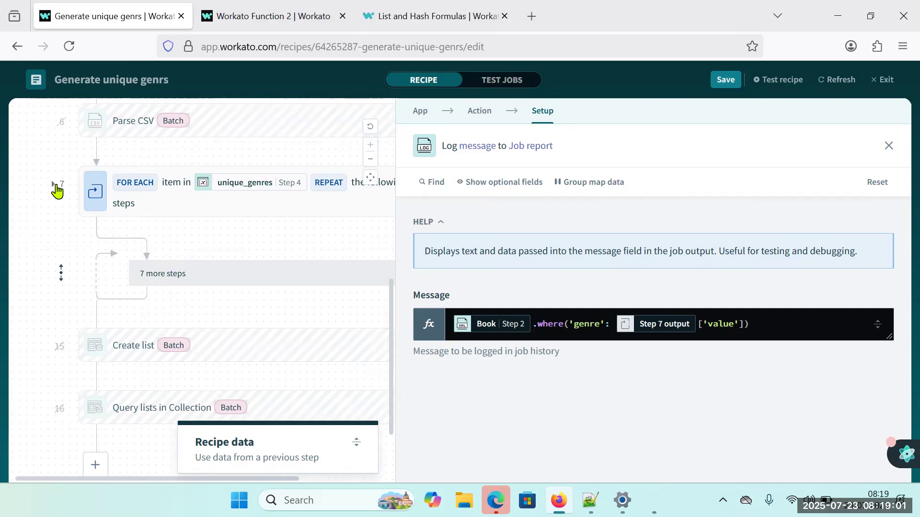
left_click(56, 185)
scroll(236, 327, "down", 10)
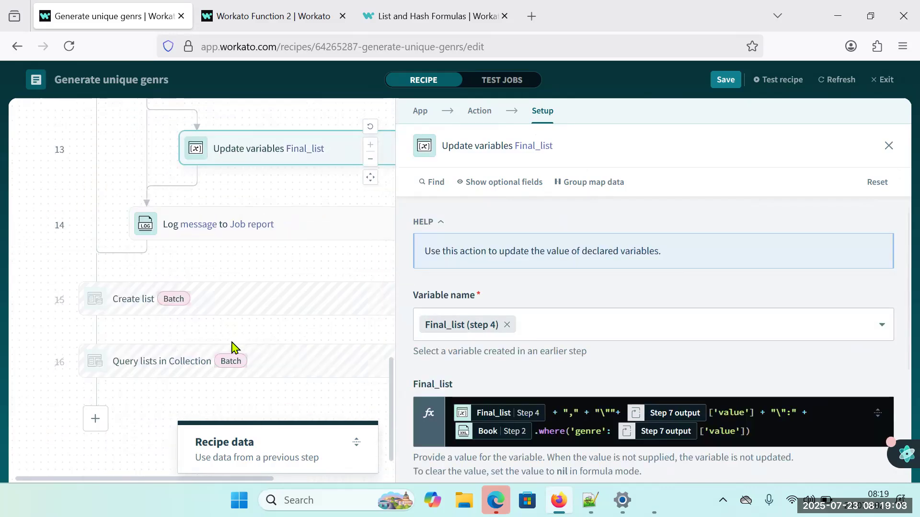
left_click_drag(269, 234, 214, 279)
Replace the moved Log message step's formula with only the Final_list (Step 4) datapill, in text mode.
mouse_move(329, 449)
left_click(253, 269)
left_click(327, 443)
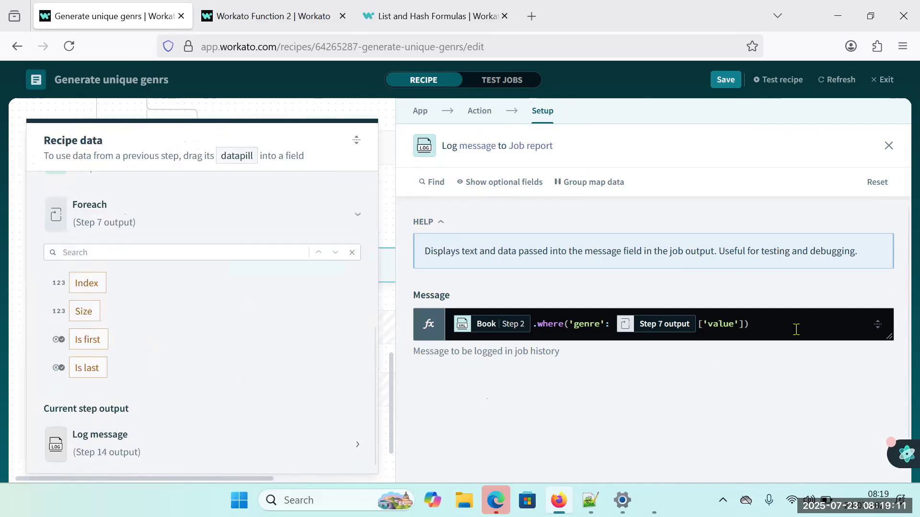
left_click(796, 322)
key("ctrl+a")
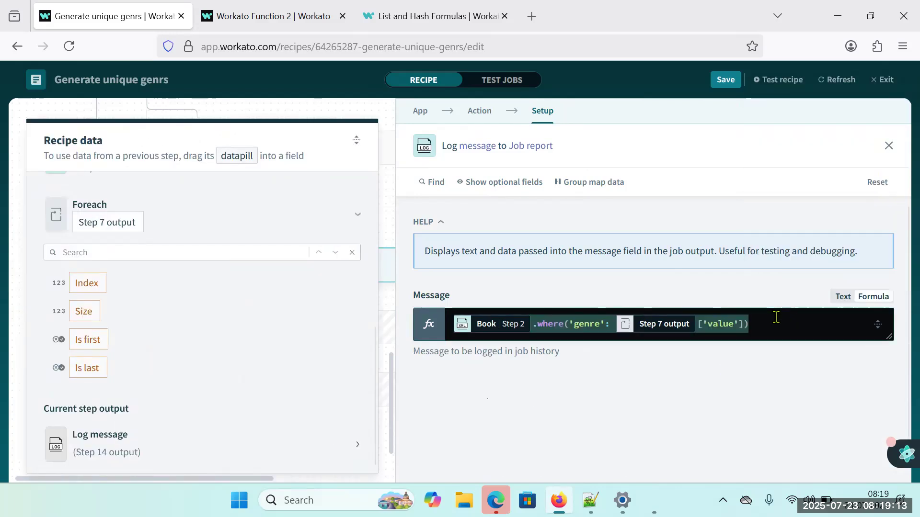
key("BackSpace")
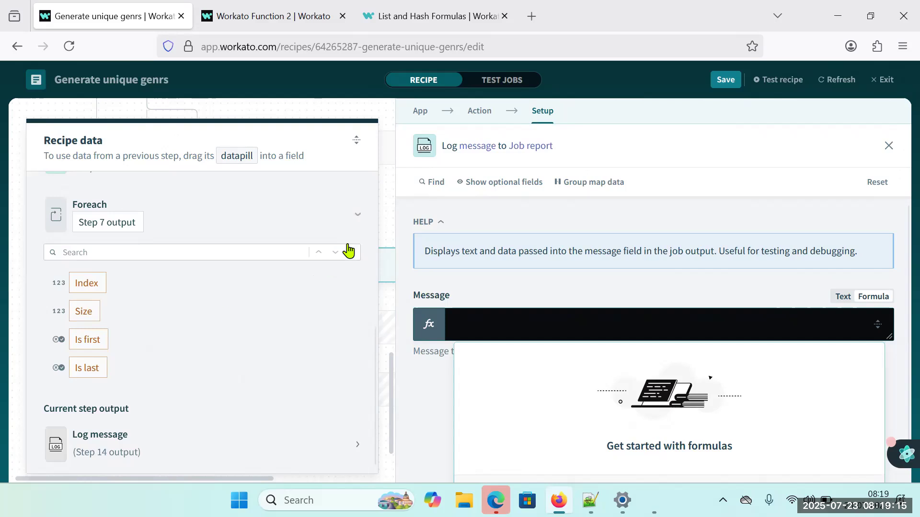
scroll(258, 276, "up", 4)
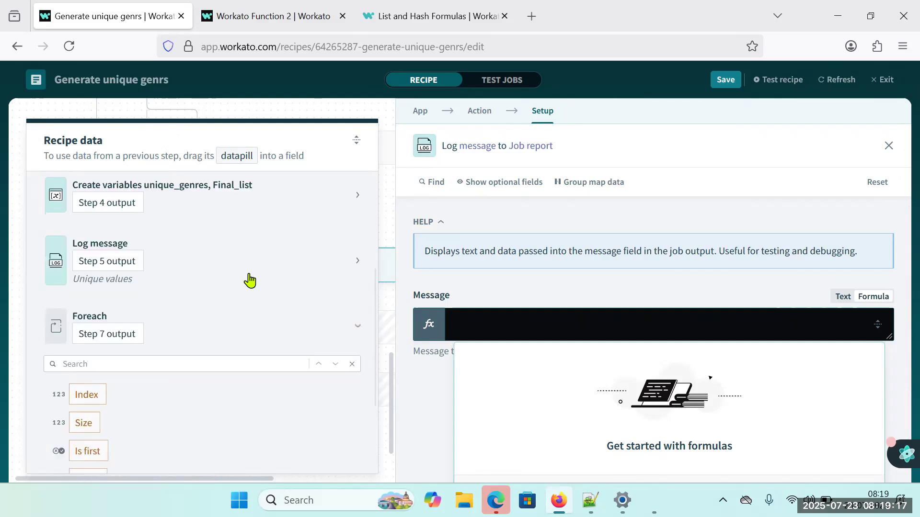
left_click(354, 241)
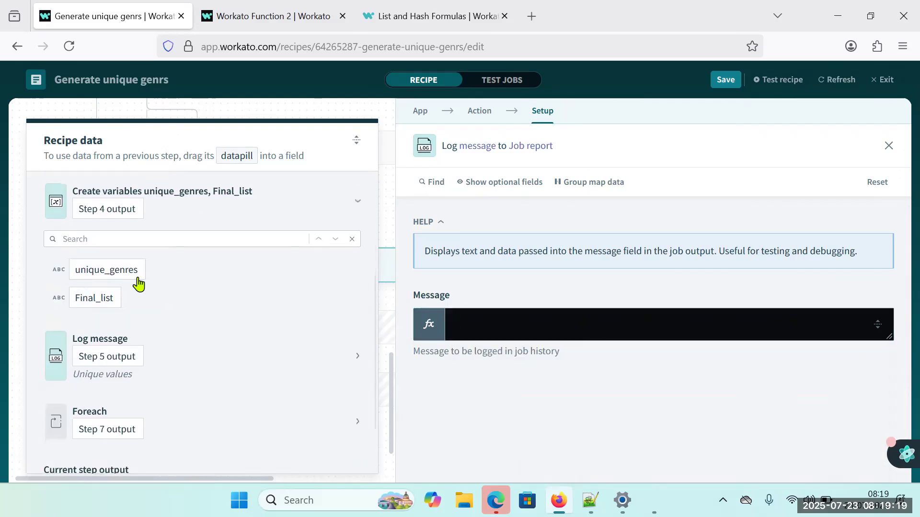
left_click_drag(96, 299, 517, 332)
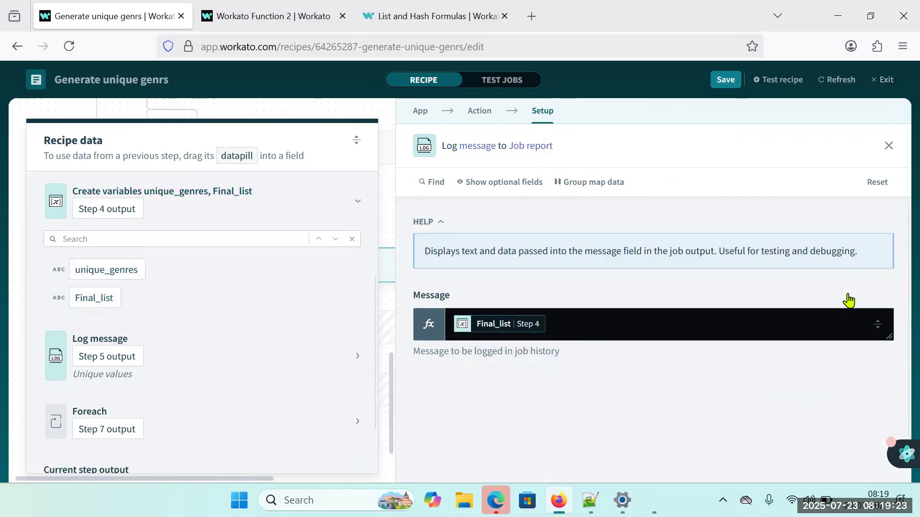
left_click(841, 296)
Save the recipe, run a test and view the finished test job.
left_click(726, 81)
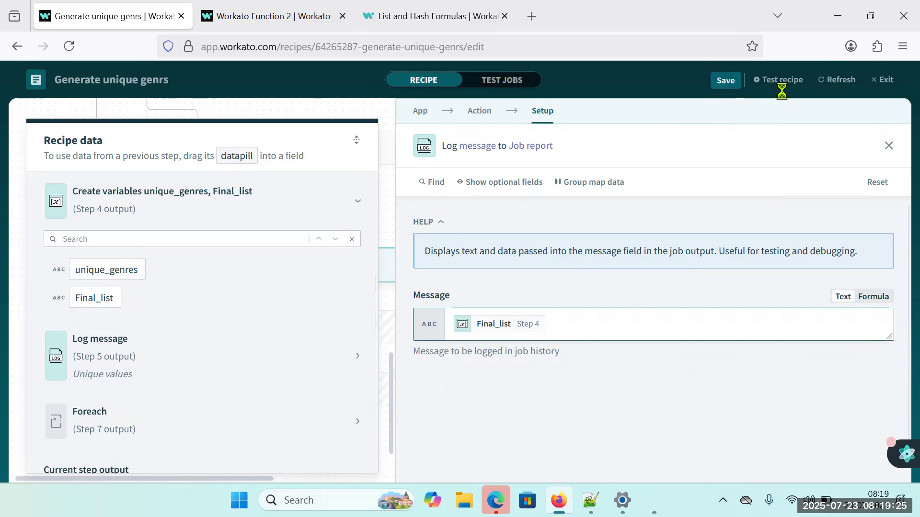
left_click(780, 80)
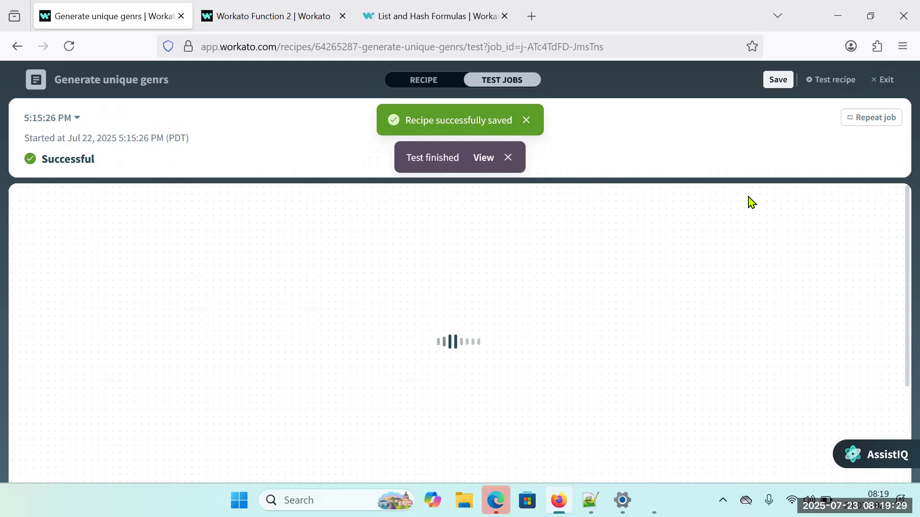
left_click(483, 158)
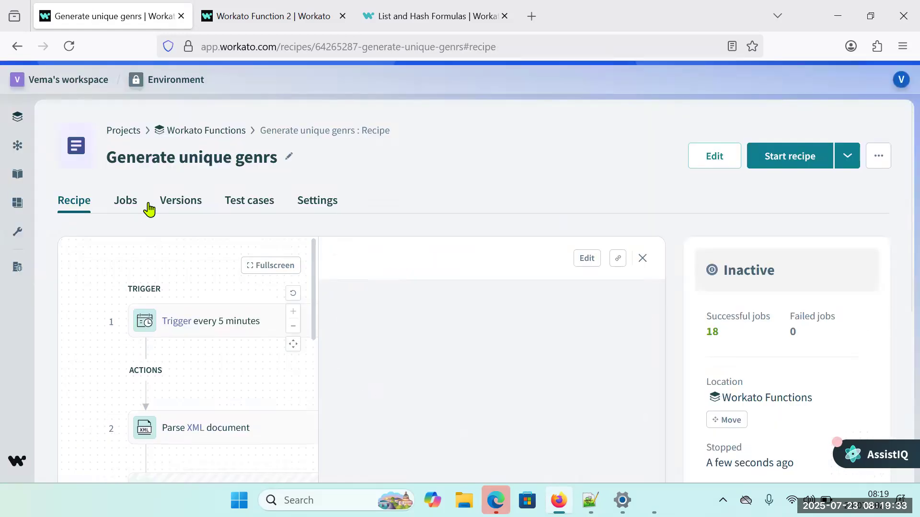
Open the newest job's report from the recipe's job list, then reopen the recipe for editing.
left_click(126, 200)
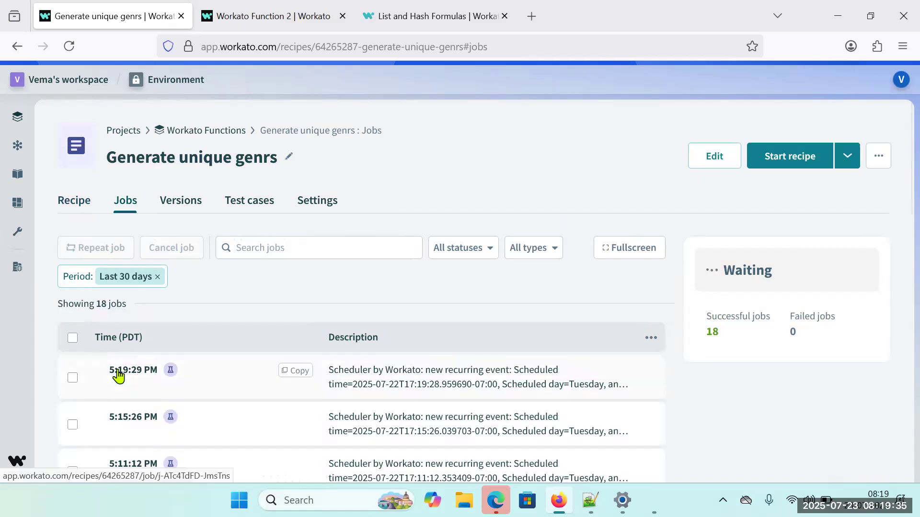
left_click(119, 373)
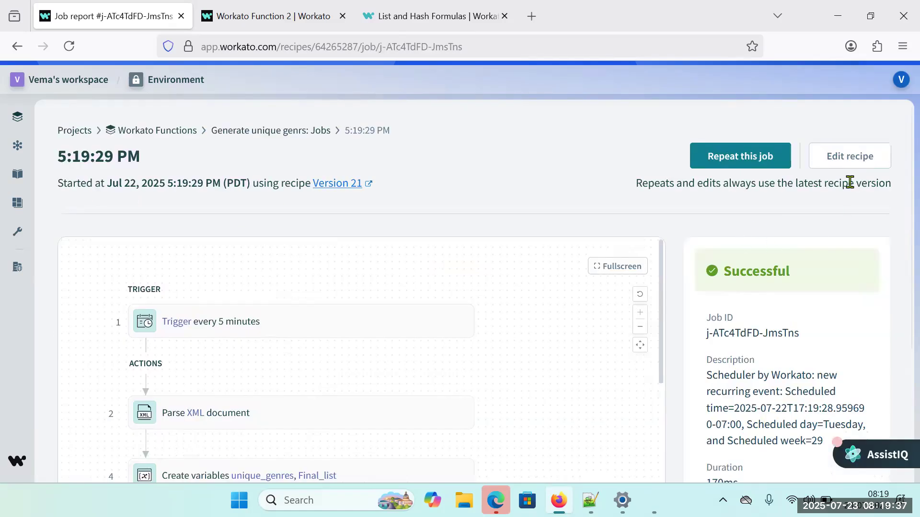
left_click(837, 161)
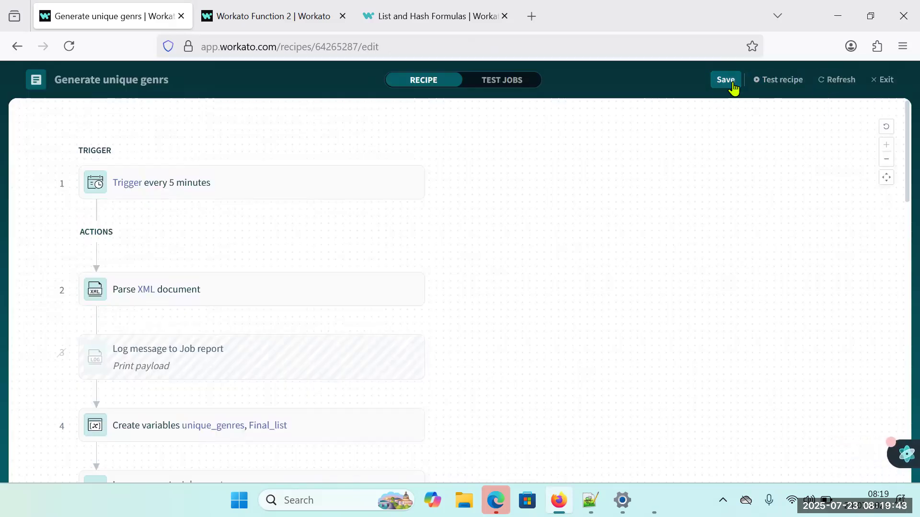
Test the recipe again and select the genre text in the final Log message's output, from Fiction through the Romance list.
left_click(762, 82)
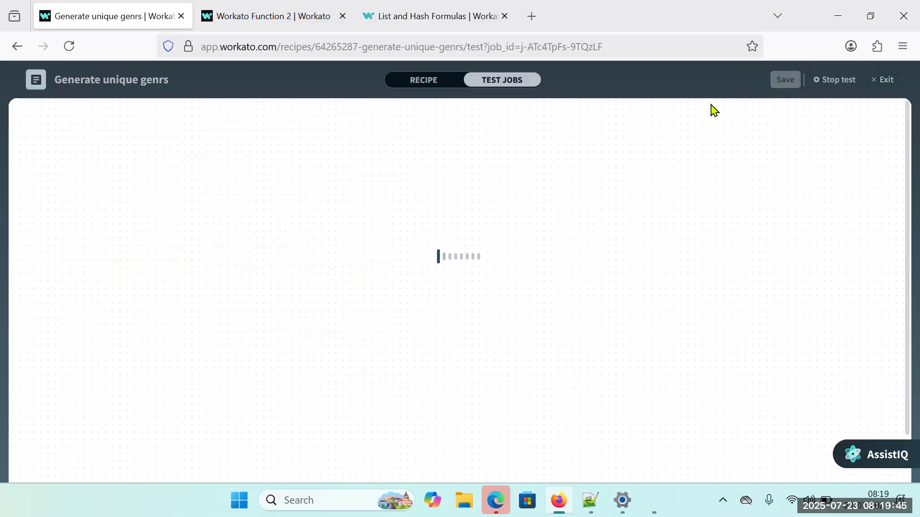
scroll(265, 359, "down", 10)
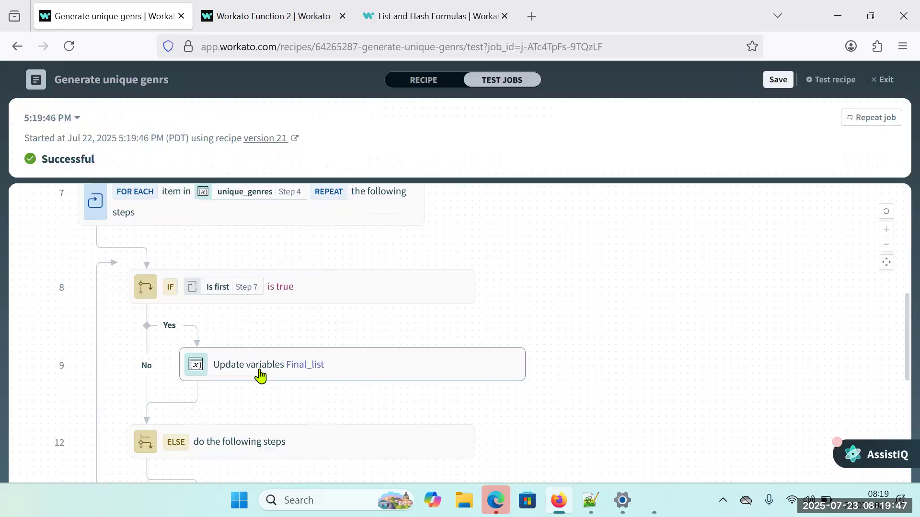
left_click(267, 423)
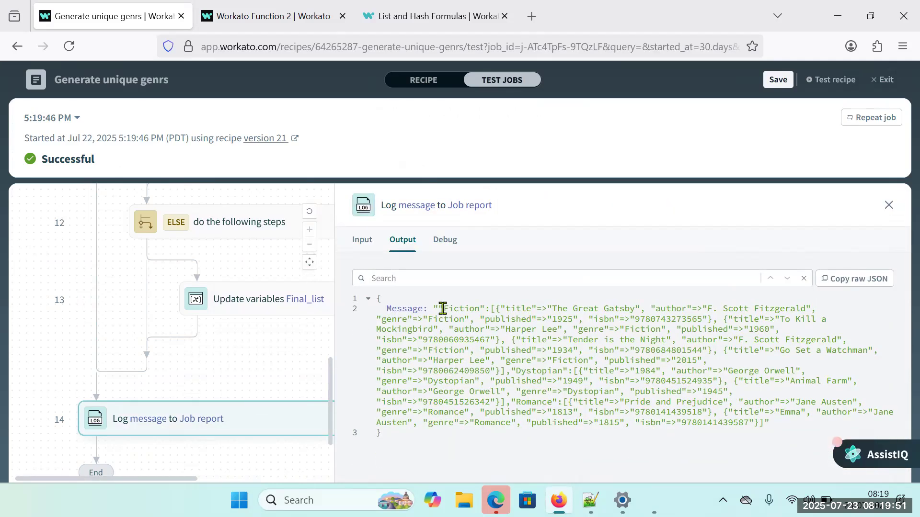
left_click_drag(441, 309, 461, 378)
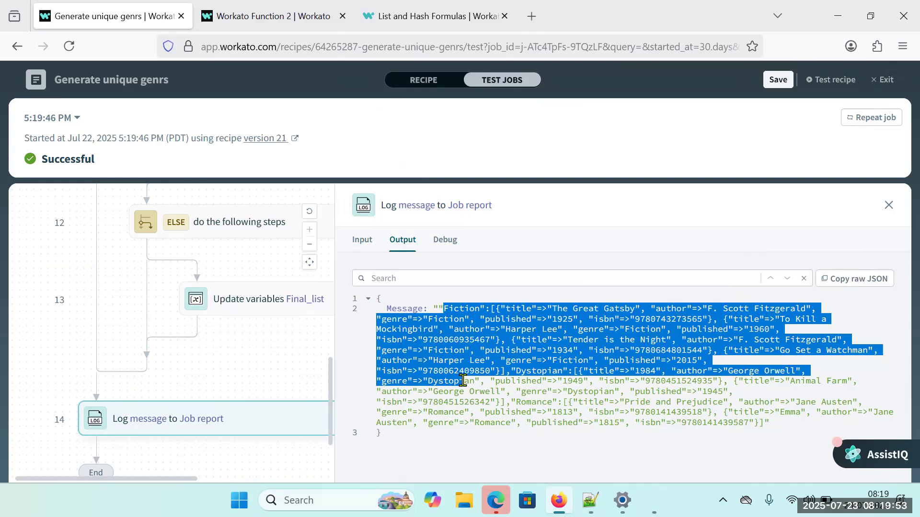
left_click_drag(463, 381, 769, 428)
key("ctrl+c")
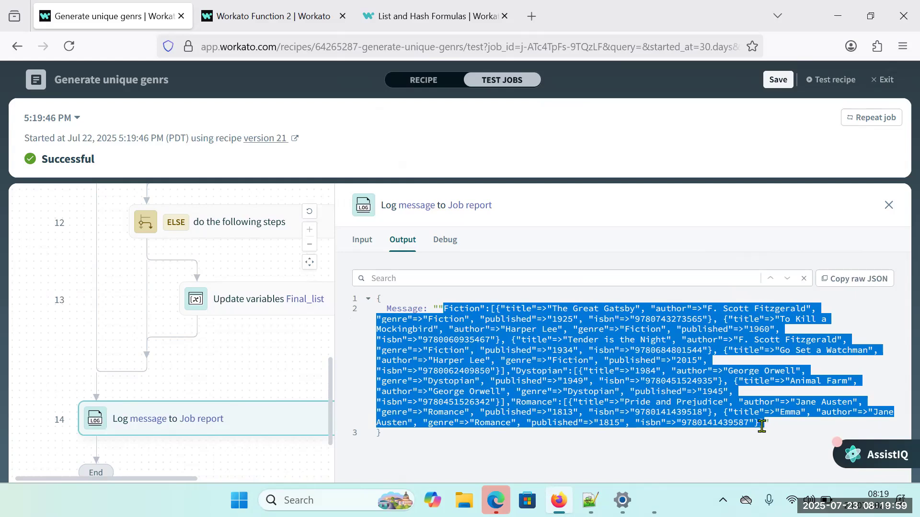
In Notepad++, replace all the text in new 40 with the copied genre output and check the Fiction, Dystopian and Romance brackets.
left_click(591, 500)
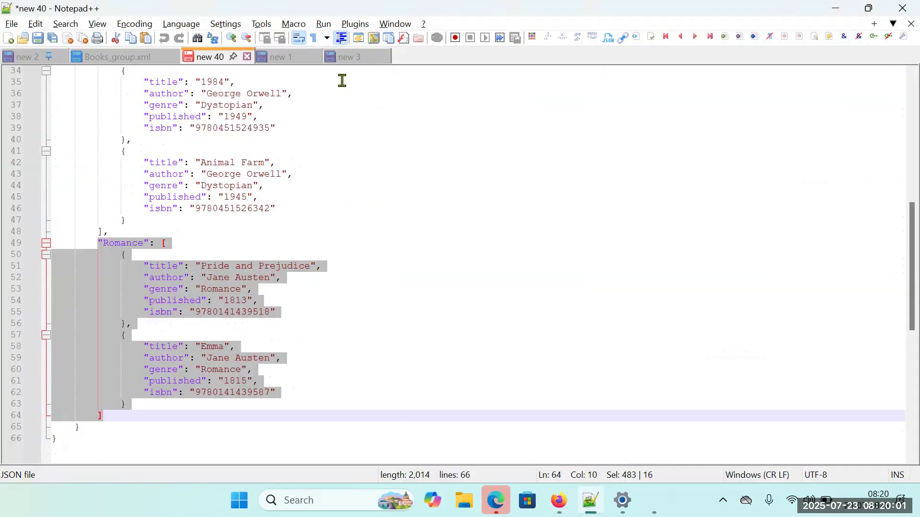
left_click(306, 69)
left_click(286, 163)
key("ctrl+a")
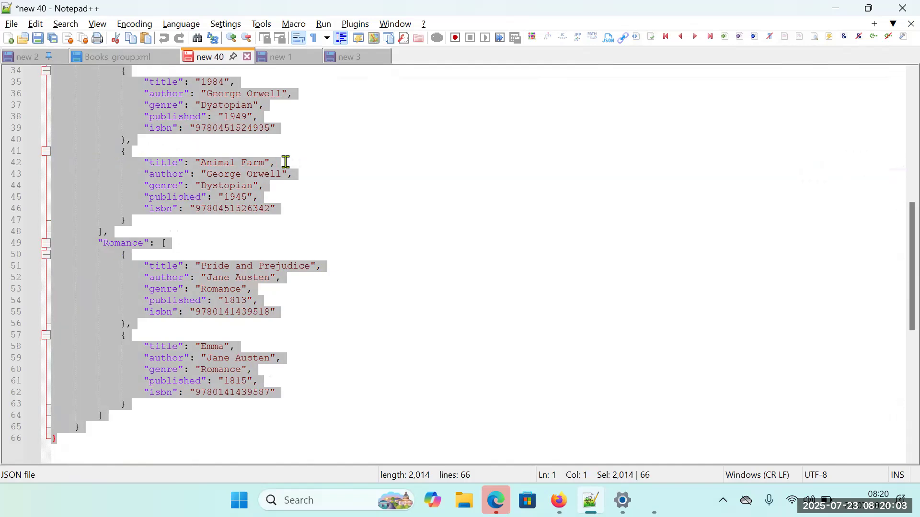
key("ctrl+v")
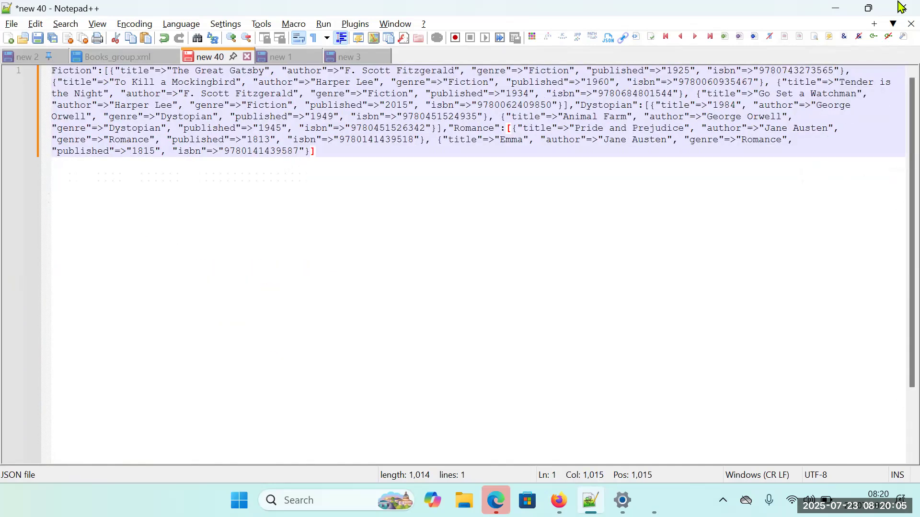
left_click(108, 71)
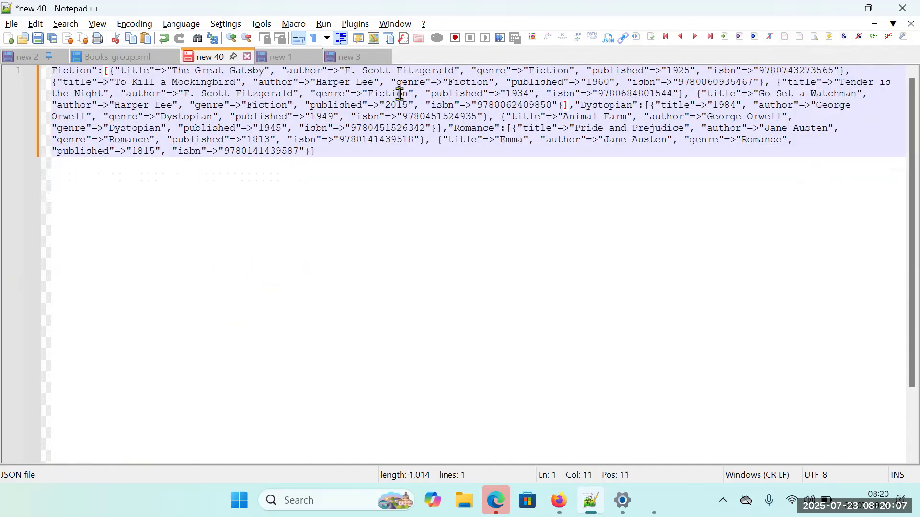
left_click(650, 105)
left_click(517, 128)
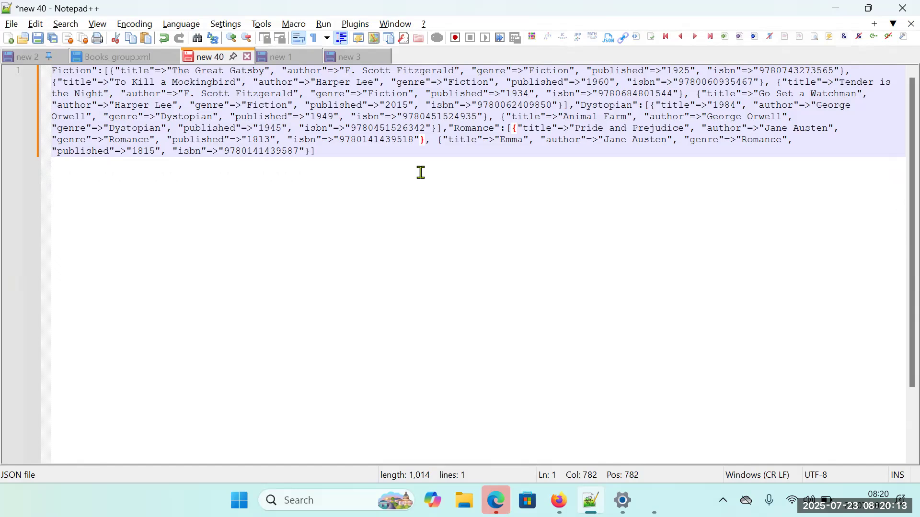
left_click(510, 129)
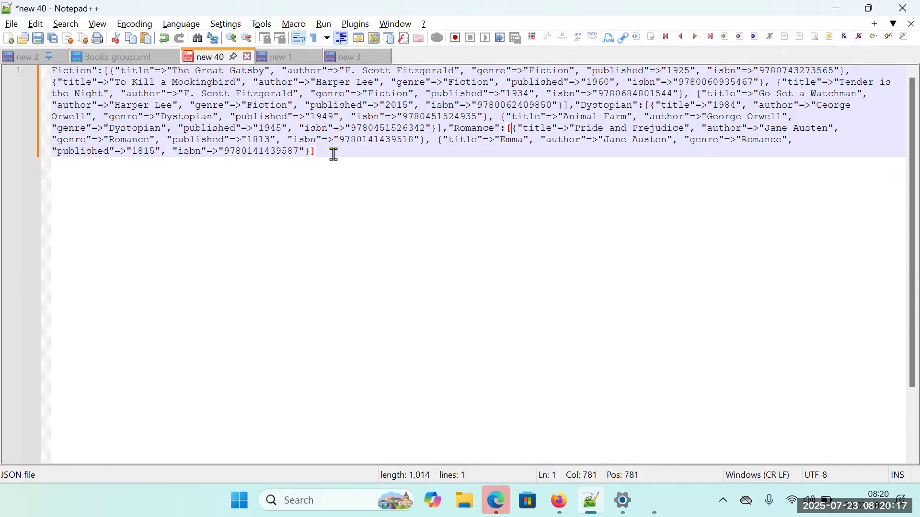
Look through the neighbouring documents, return to new 40 and undo the paste to restore the formatted library JSON.
left_click(280, 59)
left_click(209, 58)
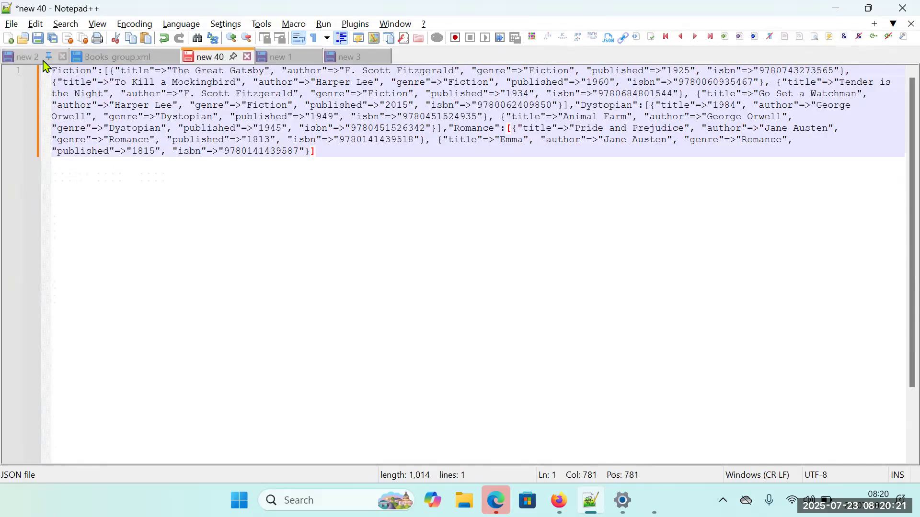
left_click(31, 62)
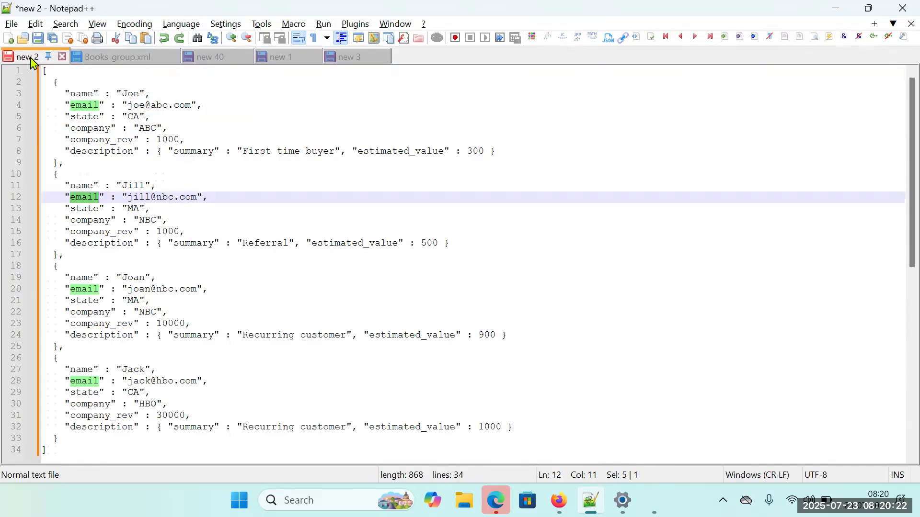
left_click(220, 59)
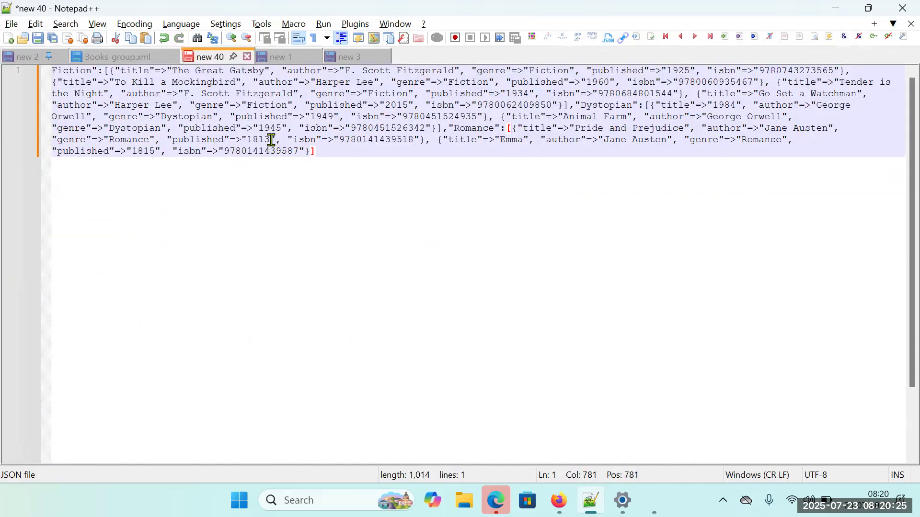
key("ctrl+alt+shift+m")
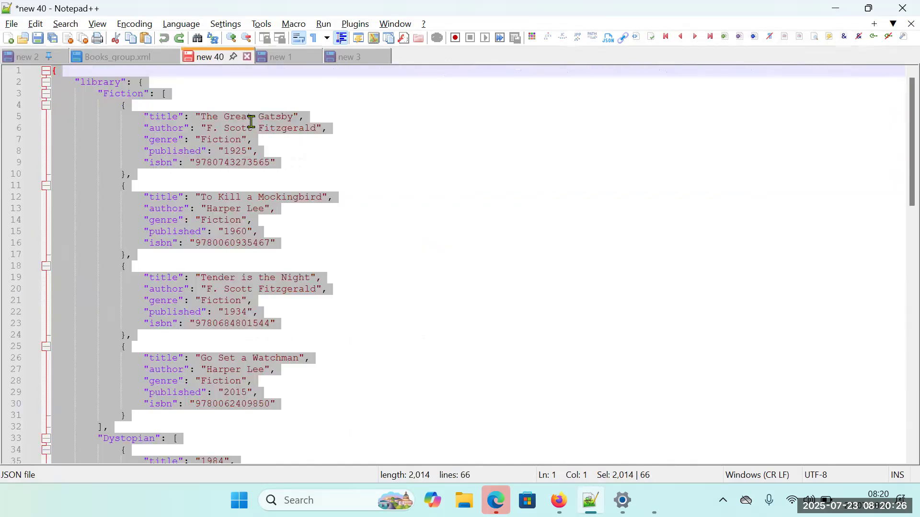
Compress the library JSON in new 40 with JsonTools and copy its opening text {"library":{.
left_click(108, 120)
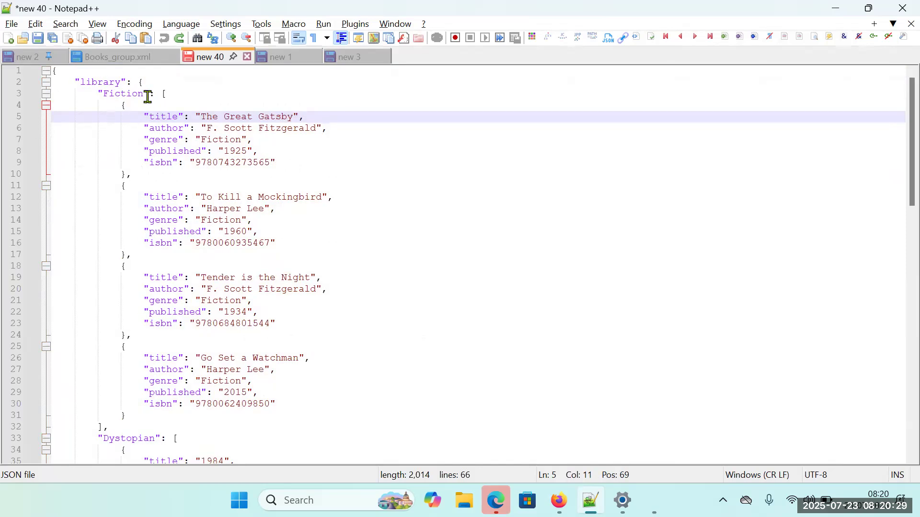
left_click_drag(144, 85, 25, 73)
key("ctrl+a")
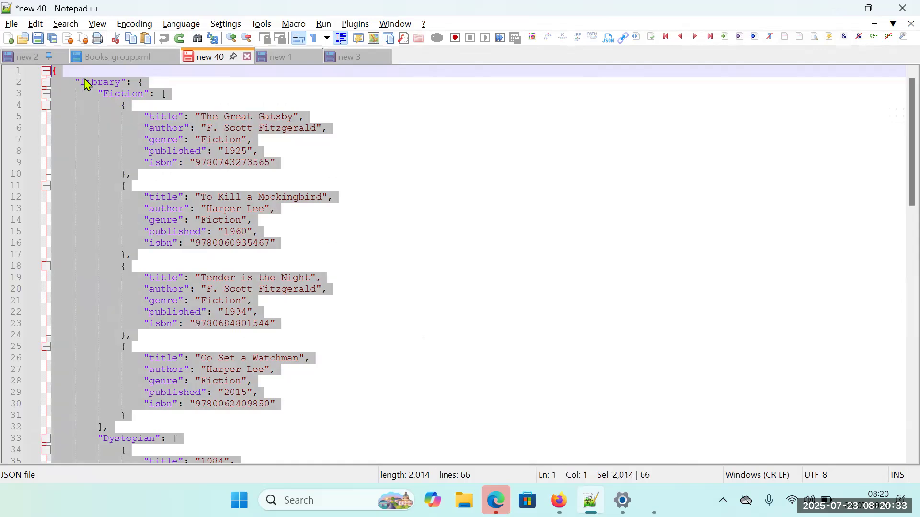
left_click(355, 25)
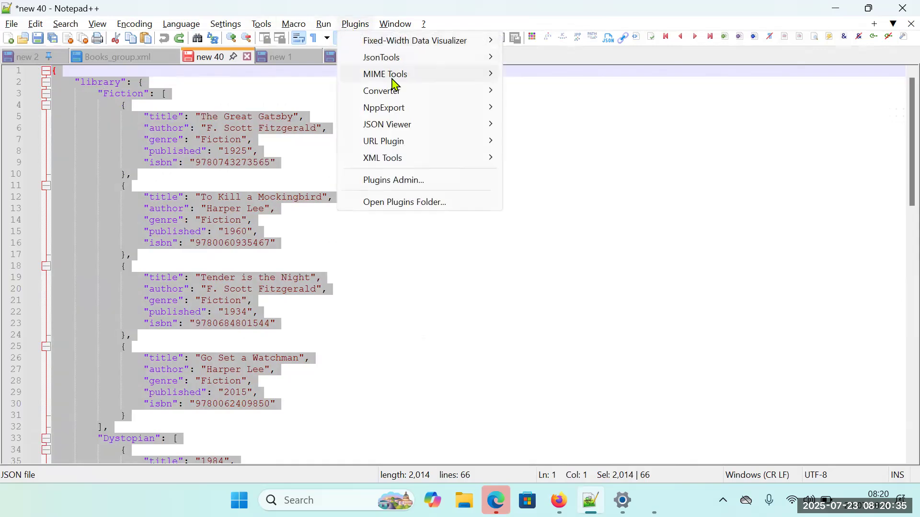
mouse_move(460, 57)
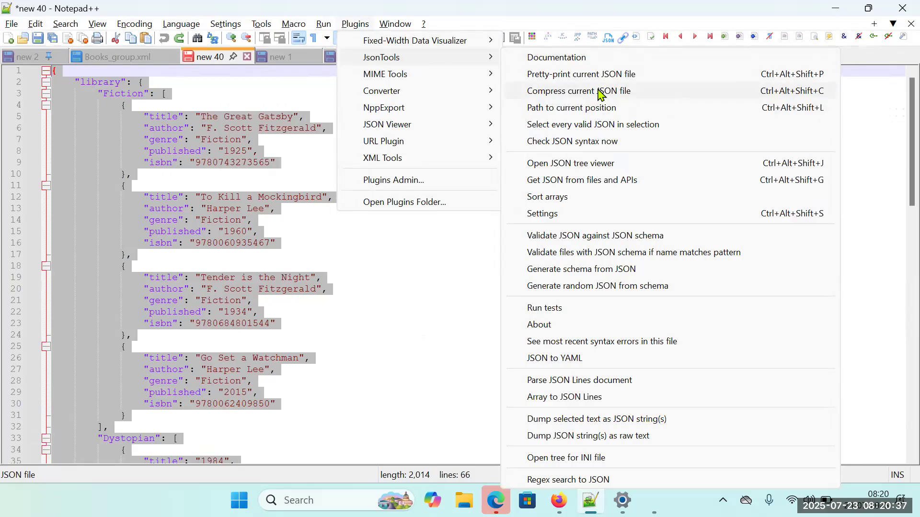
left_click(602, 94)
left_click_drag(122, 74, 33, 75)
key("ctrl+c")
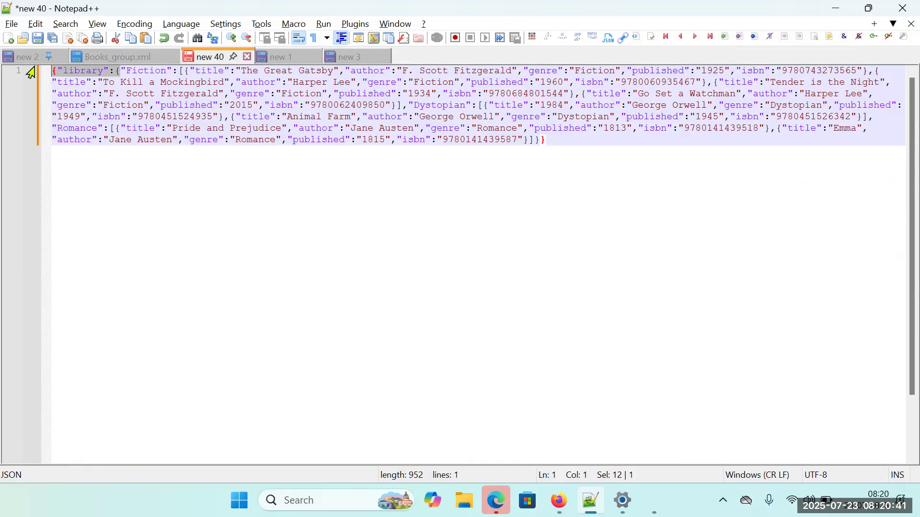
key("ctrl+a")
Switch to Workato, open the recipe's step 14 Log message for editing and set its Message field to formula mode.
key("alt+Tab")
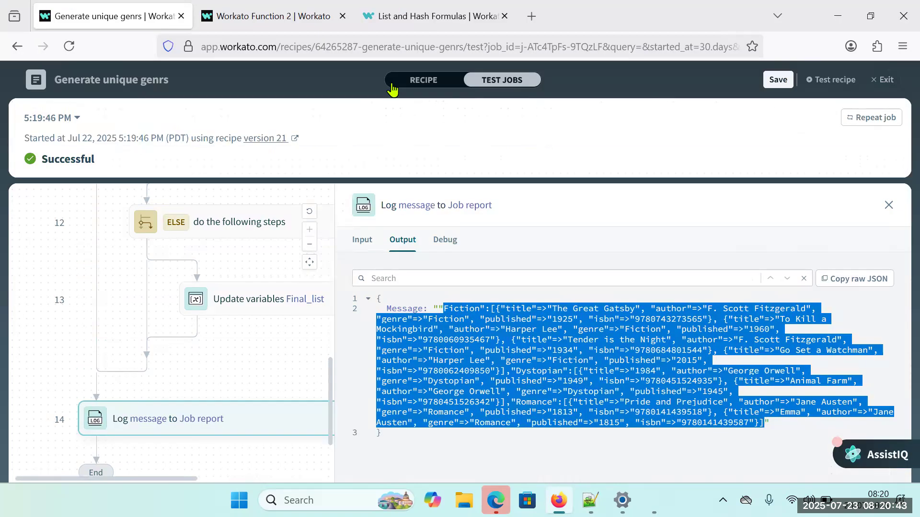
left_click(421, 80)
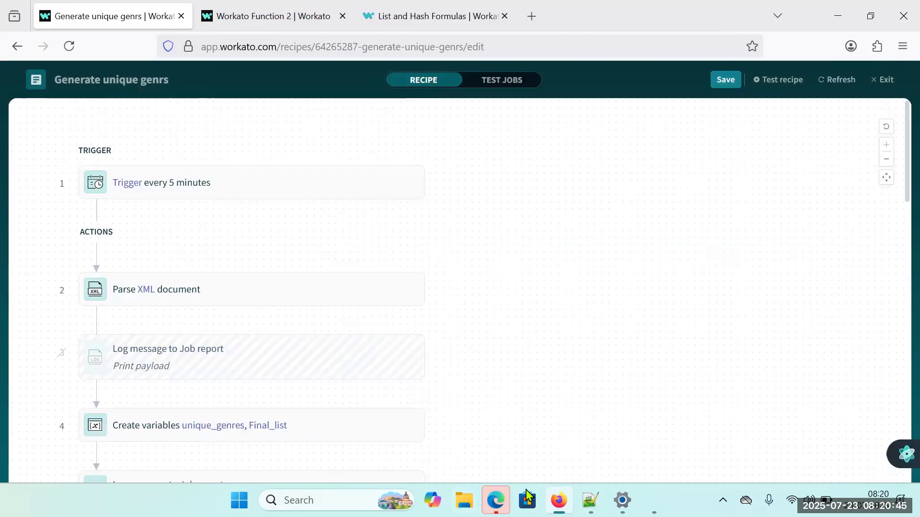
scroll(304, 437, "down", 10)
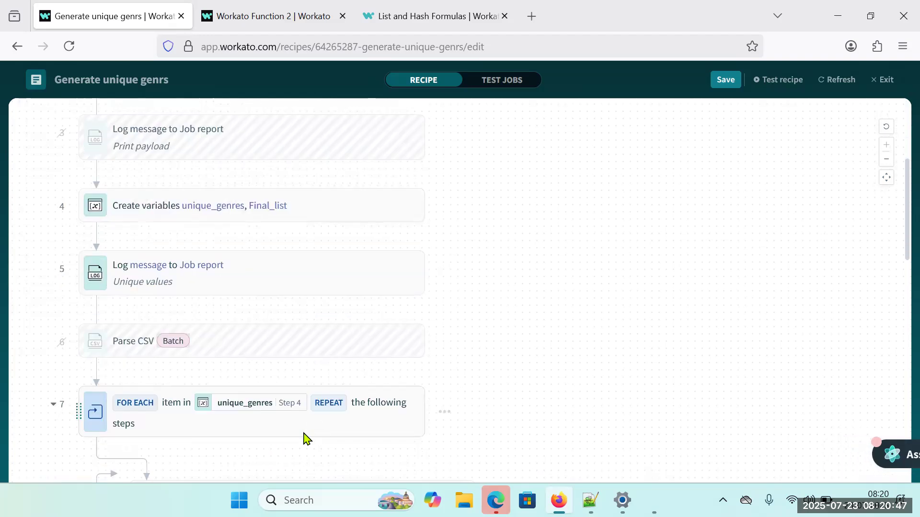
scroll(304, 437, "down", 10)
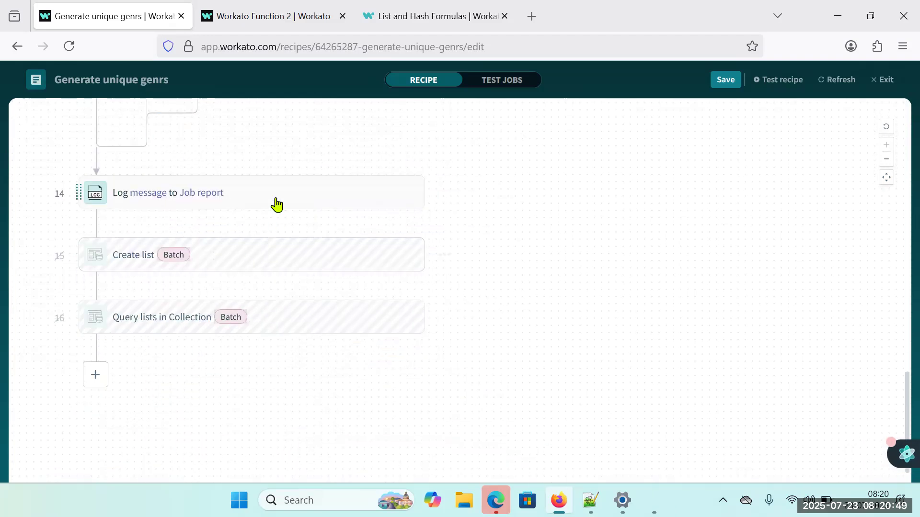
left_click(274, 205)
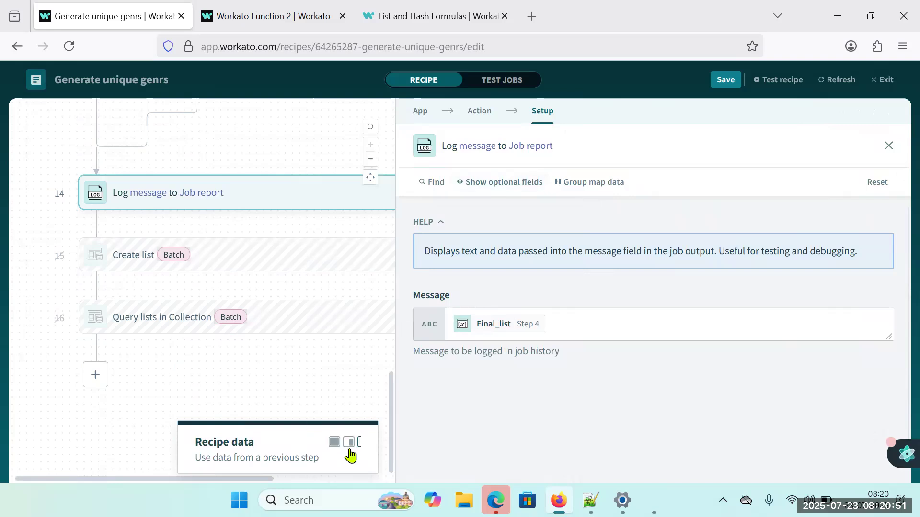
left_click(326, 442)
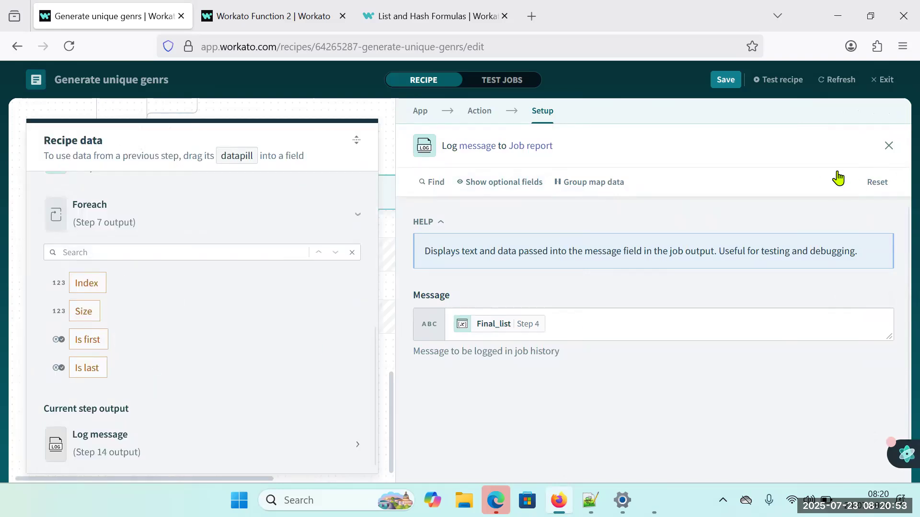
left_click(876, 298)
left_click(566, 331)
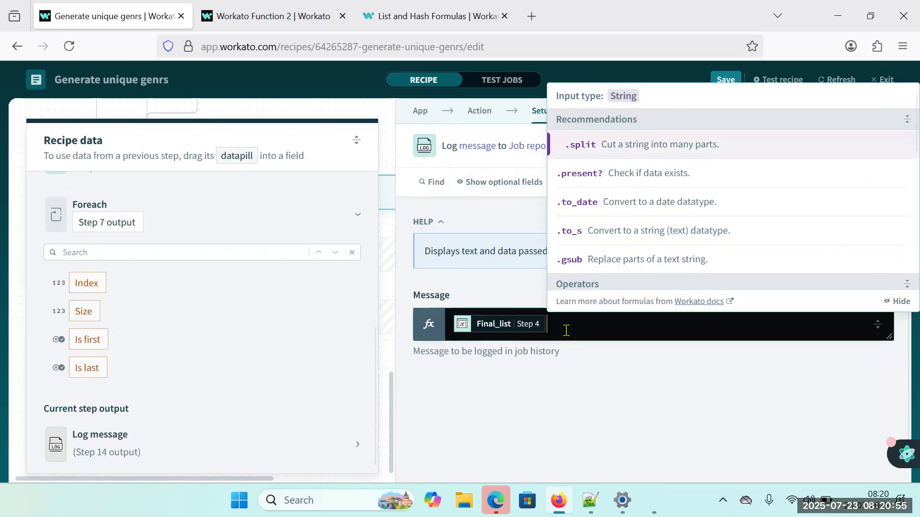
Insert the copied {"library":{ before the Final_list datapill in the Message formula and put a single opening quote in front of it.
left_click(456, 329)
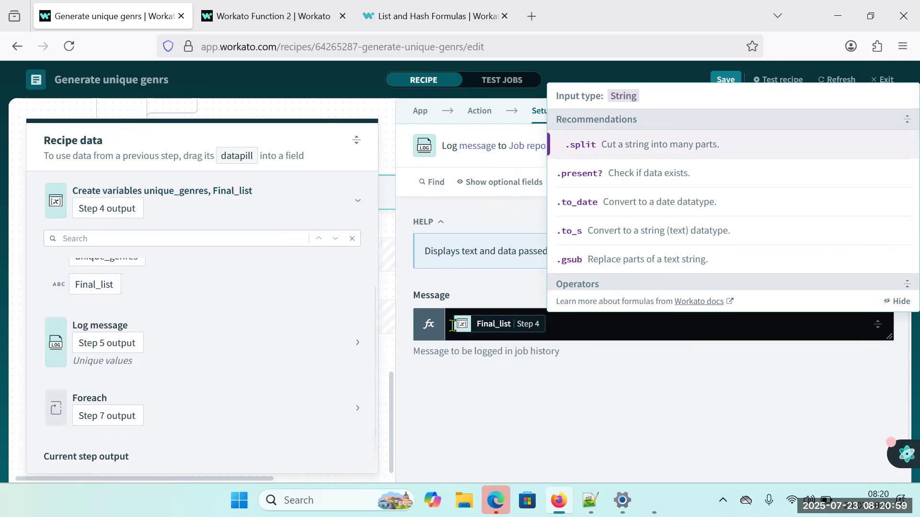
left_click(452, 326)
key("ctrl+v")
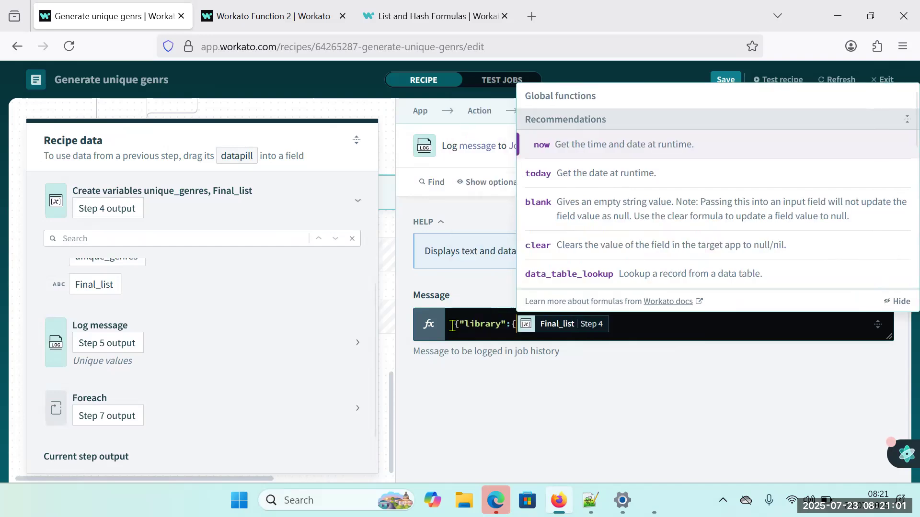
left_click(454, 327)
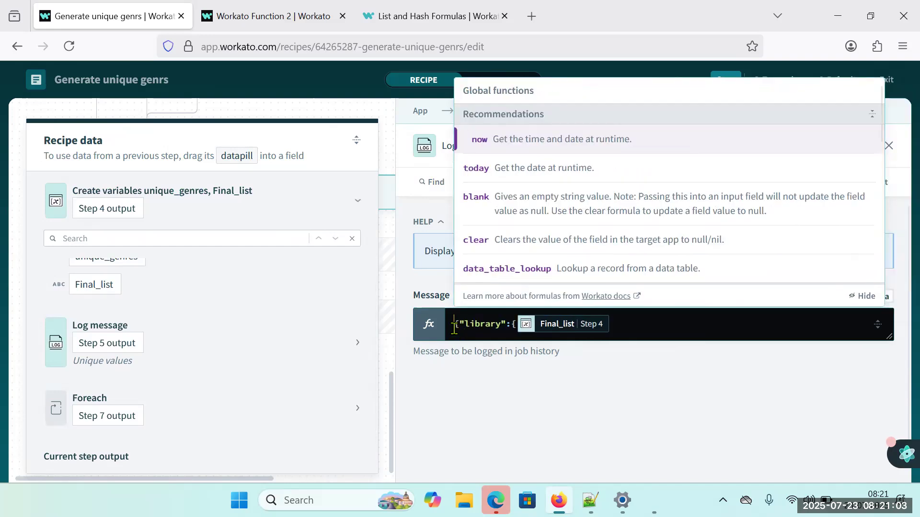
type("'")
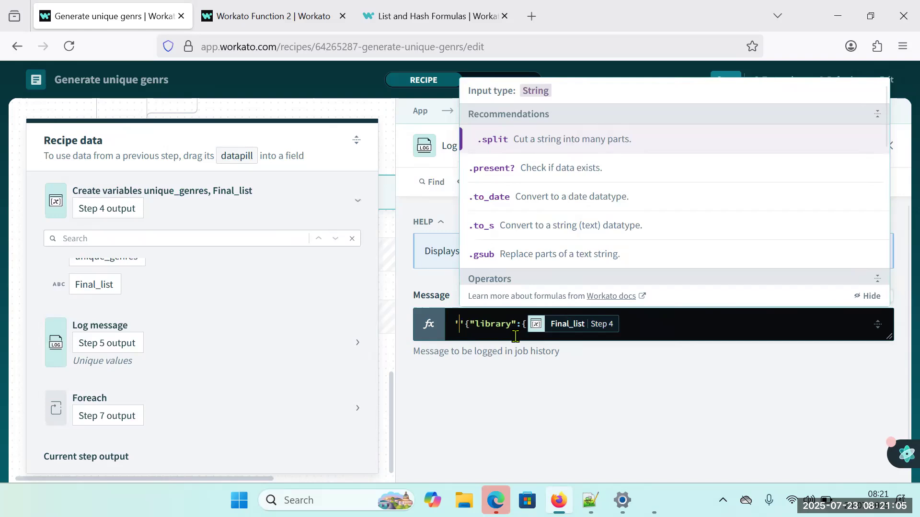
key("Delete")
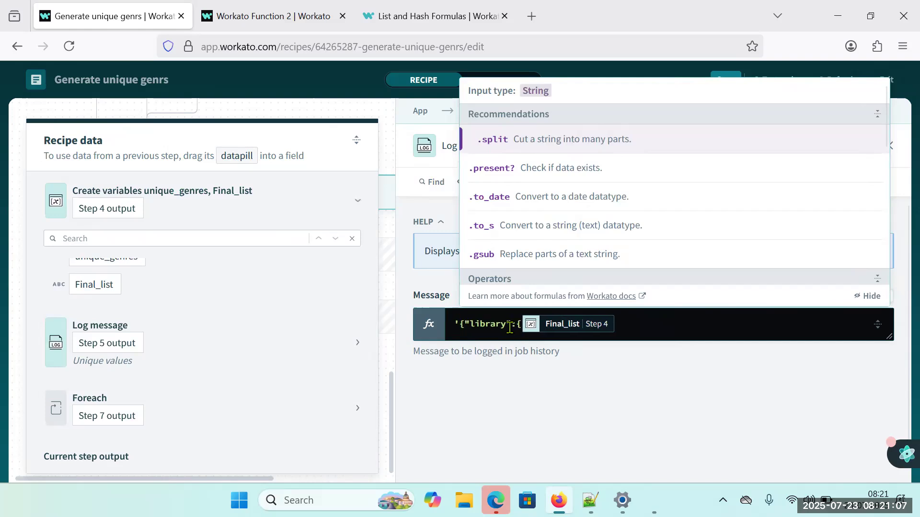
Check the opening brackets against the JSON in Notepad++, then close the '{"library":{' string and join it to Final_list with +.
key("End")
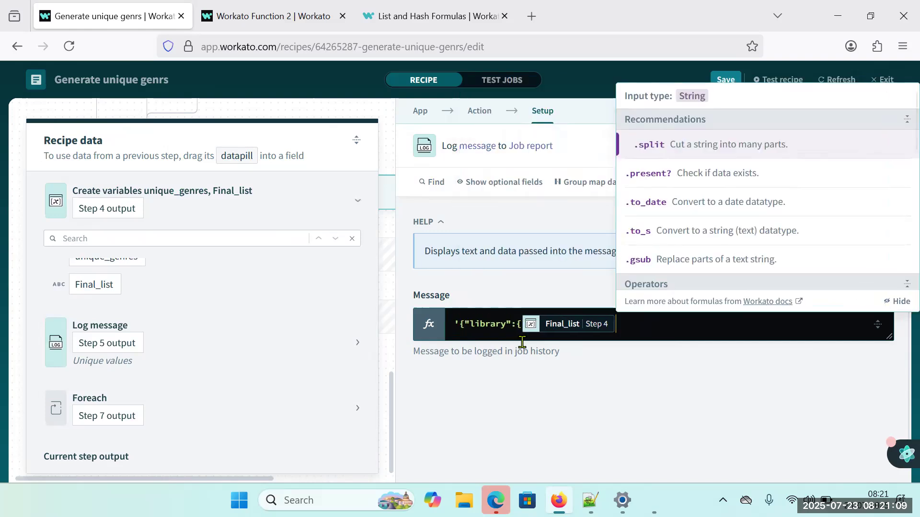
key("Left")
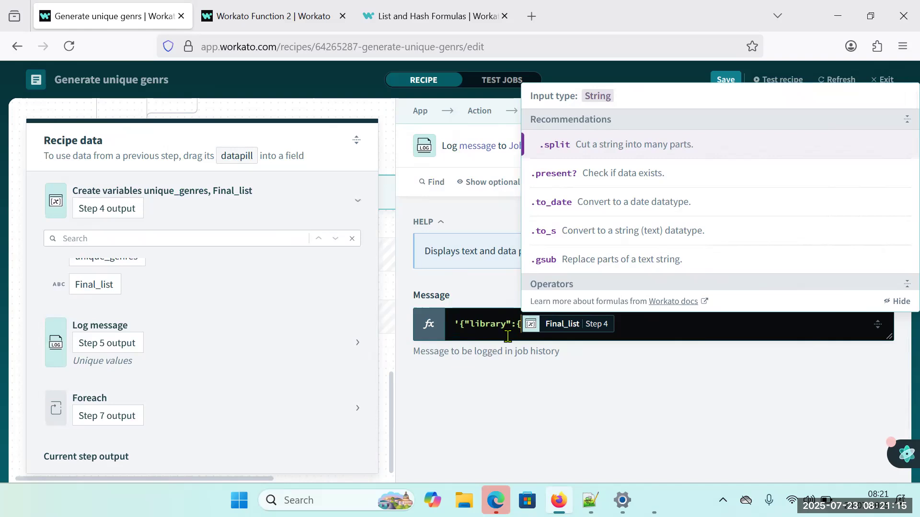
left_click(590, 500)
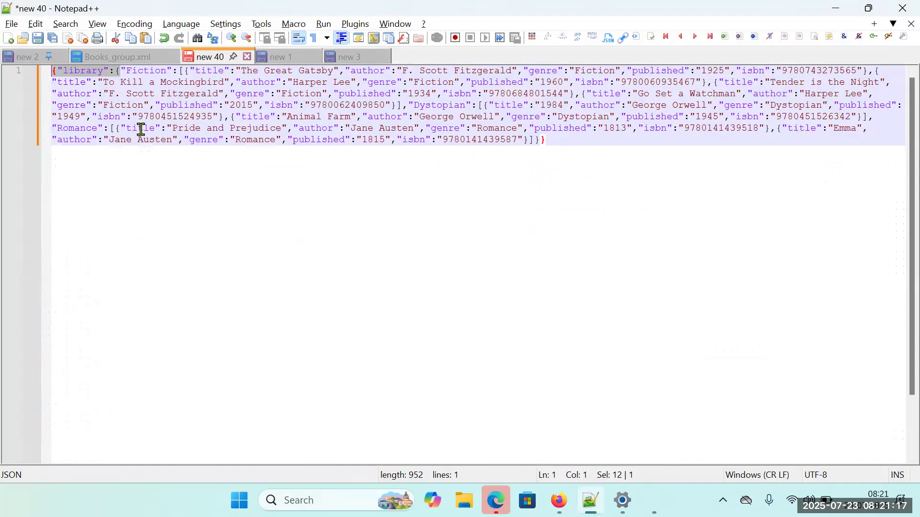
left_click(142, 94)
left_click(123, 76)
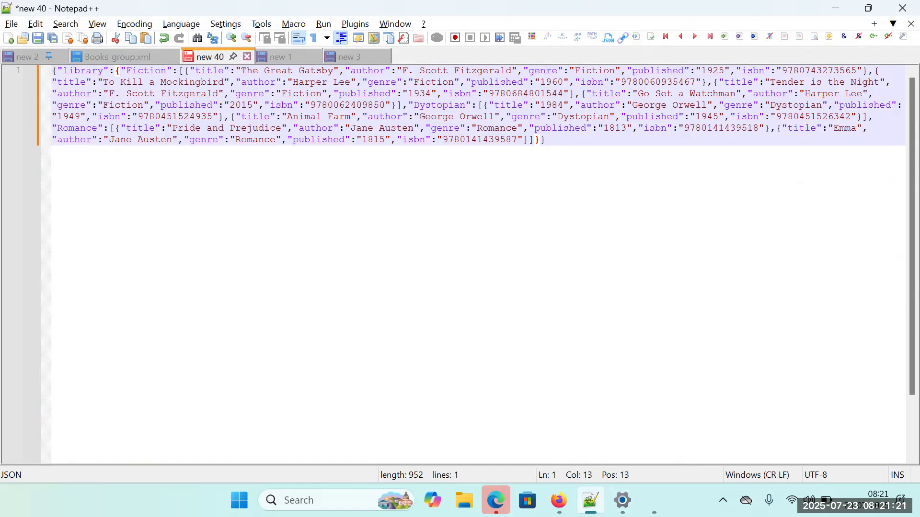
left_click(591, 500)
type("+ Final_list")
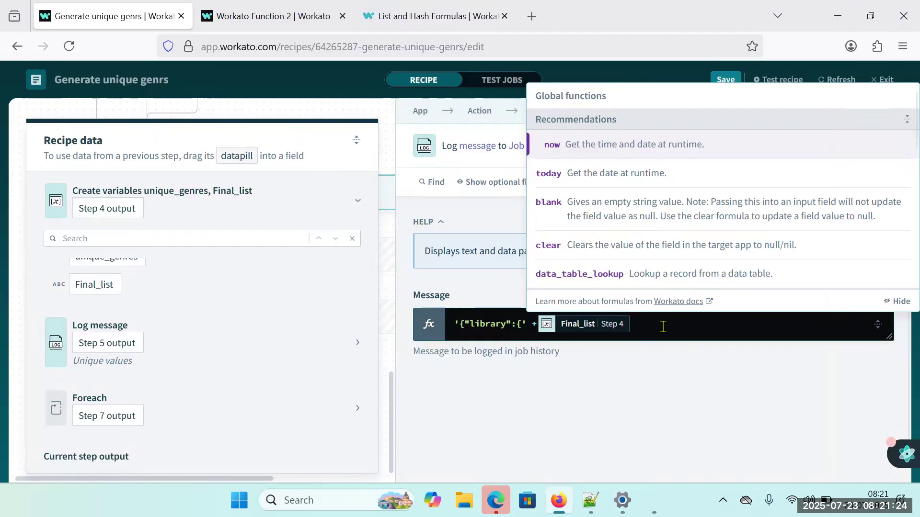
Append + '}' after the Final_list datapill in the Message formula so the library object is closed.
left_click(663, 327)
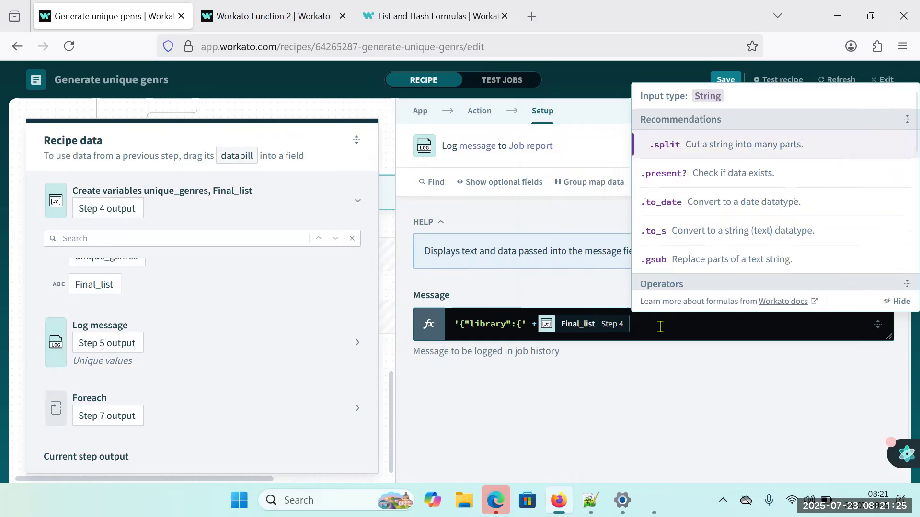
type("+ ")
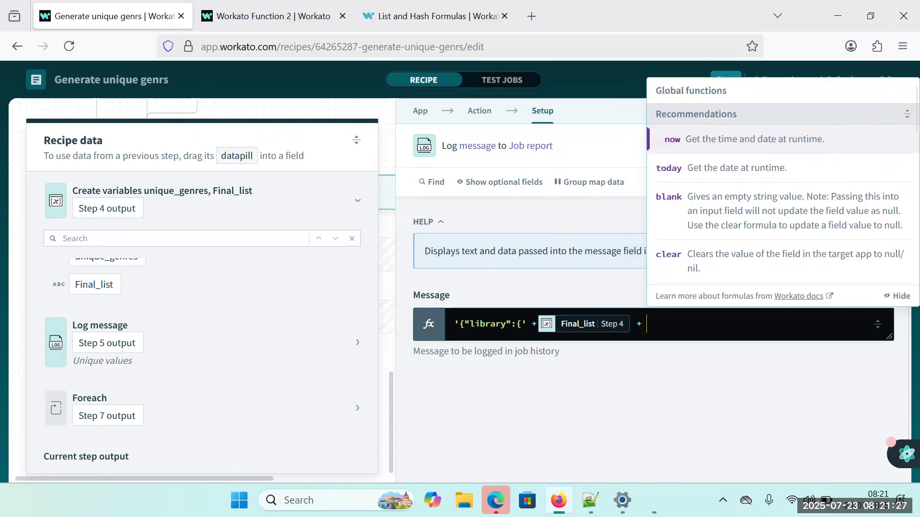
type("'}")
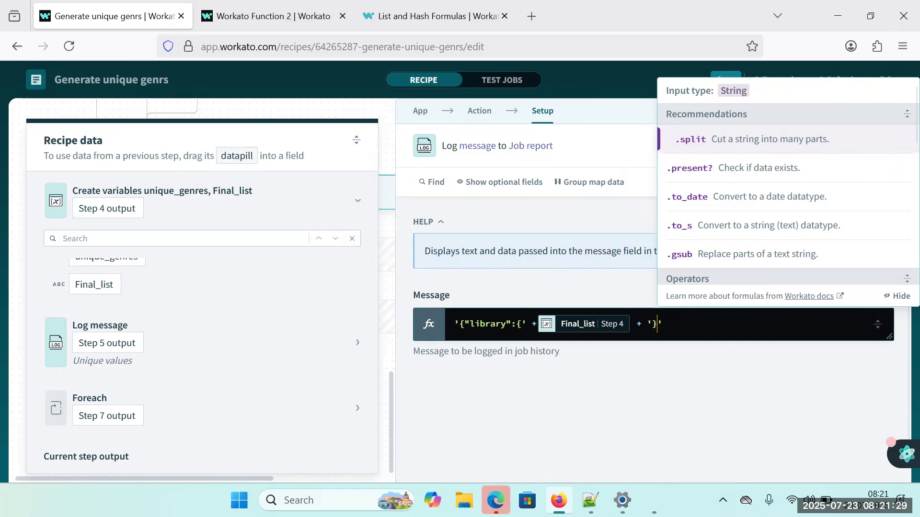
type("'")
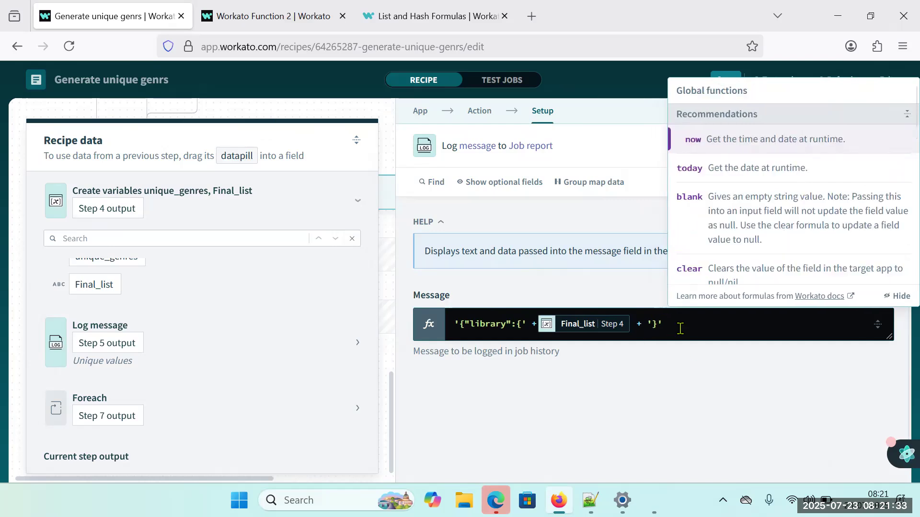
type(" +")
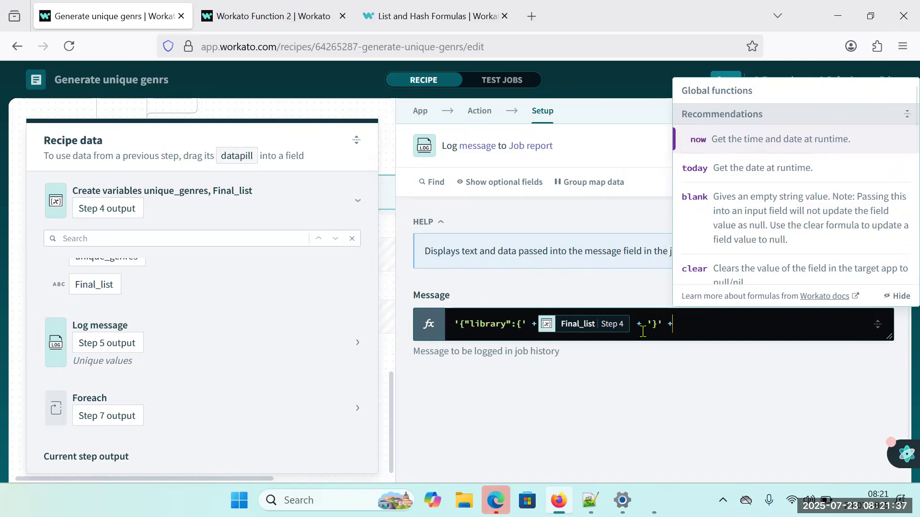
key("BackSpace")
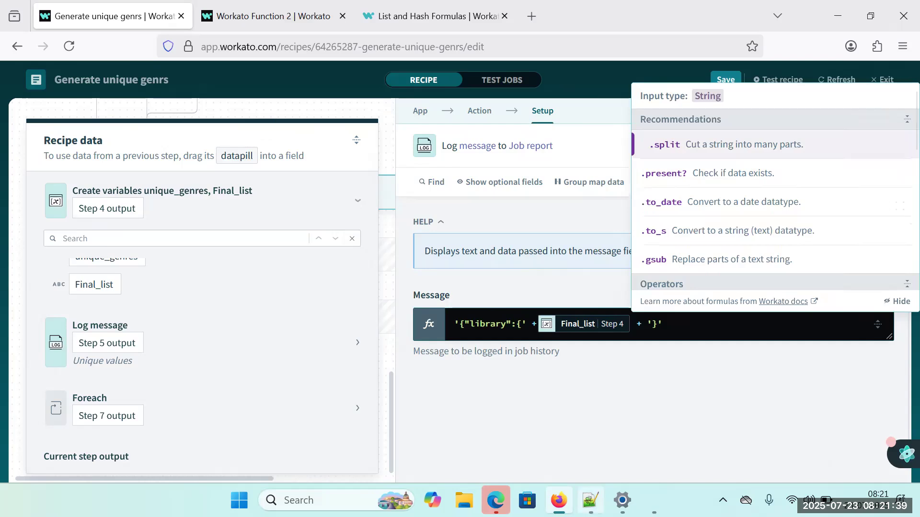
Switch to Notepad++, pretty-print the library JSON in new 40 to compare its bracket structure, and return to Workato.
left_click(590, 500)
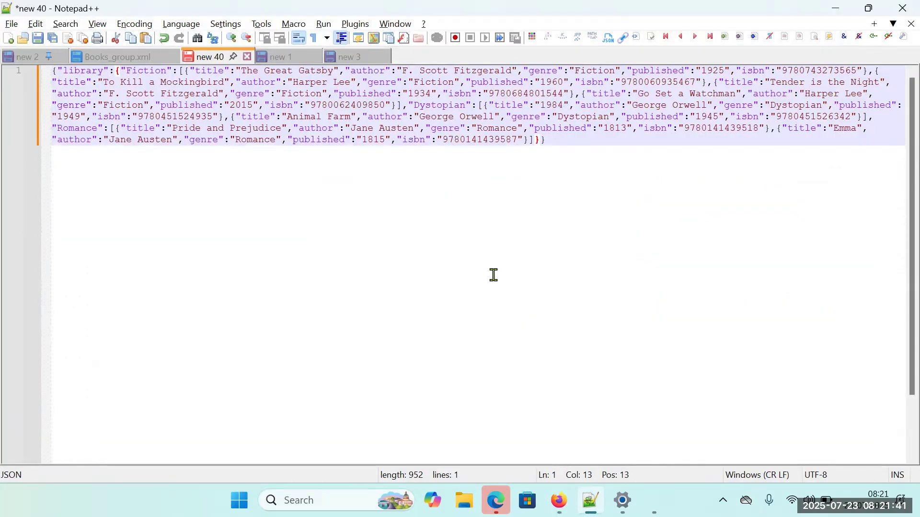
key("ctrl+alt+shift+m")
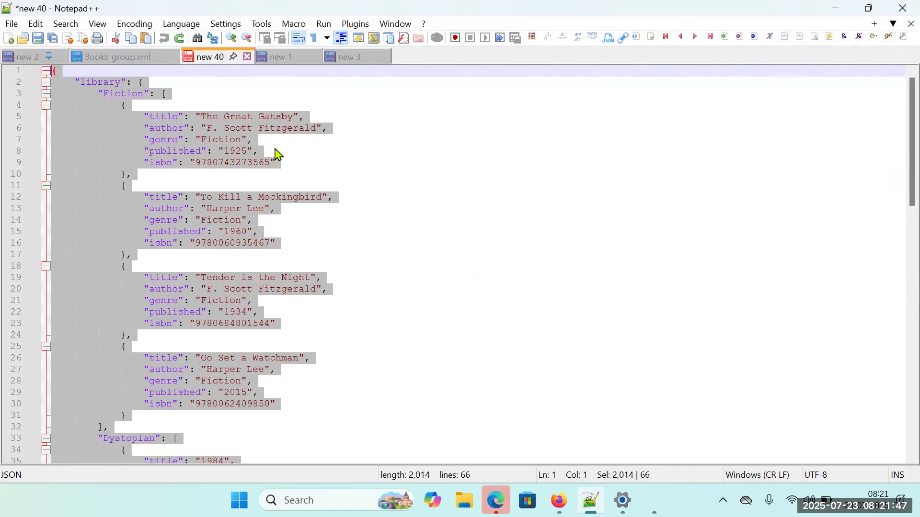
key("alt+Tab")
Save the Generate unique genrs recipe, refresh its data and run a test of it.
left_click(608, 386)
left_click(732, 86)
left_click(836, 79)
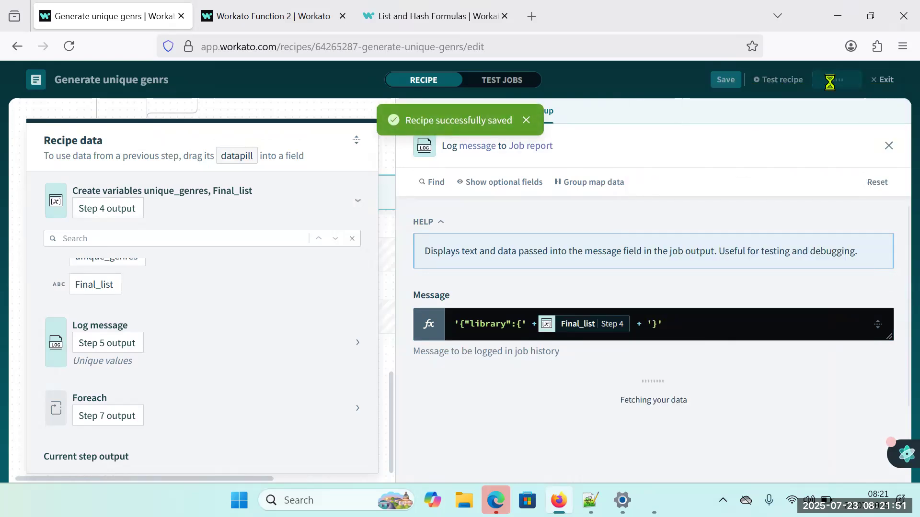
left_click(611, 91)
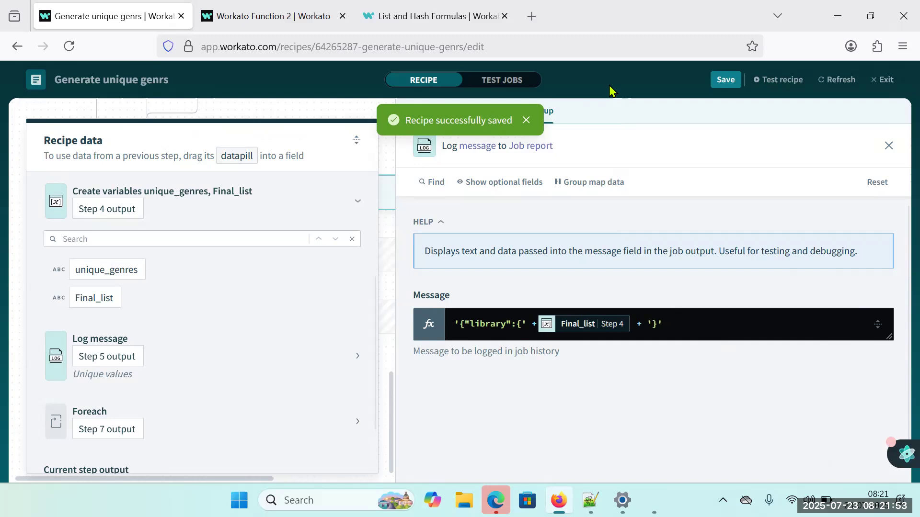
left_click(786, 79)
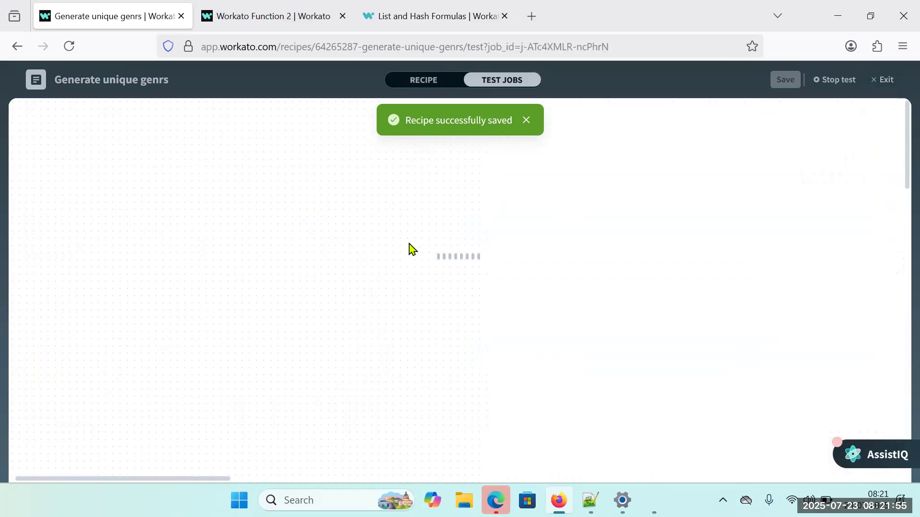
left_click(485, 121)
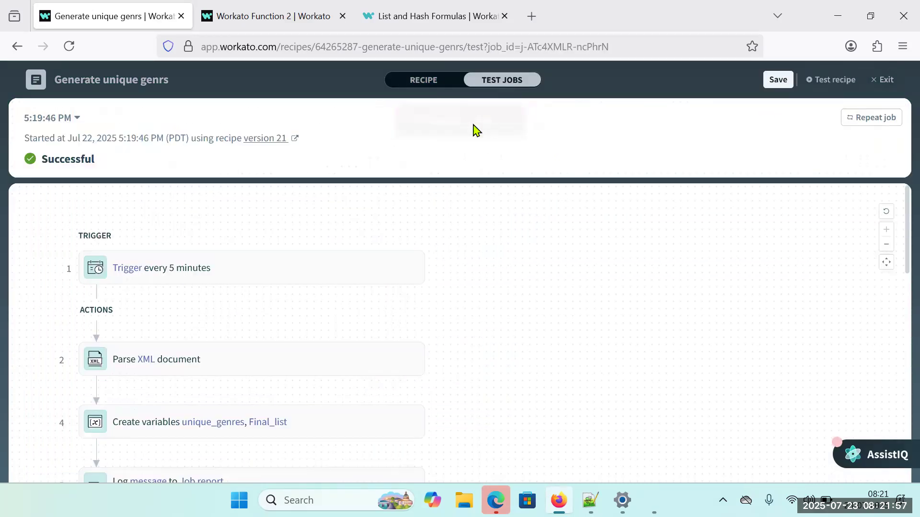
Exit the recipe editor, open the newest job's report and show the output of its step 14 Log message.
left_click(884, 81)
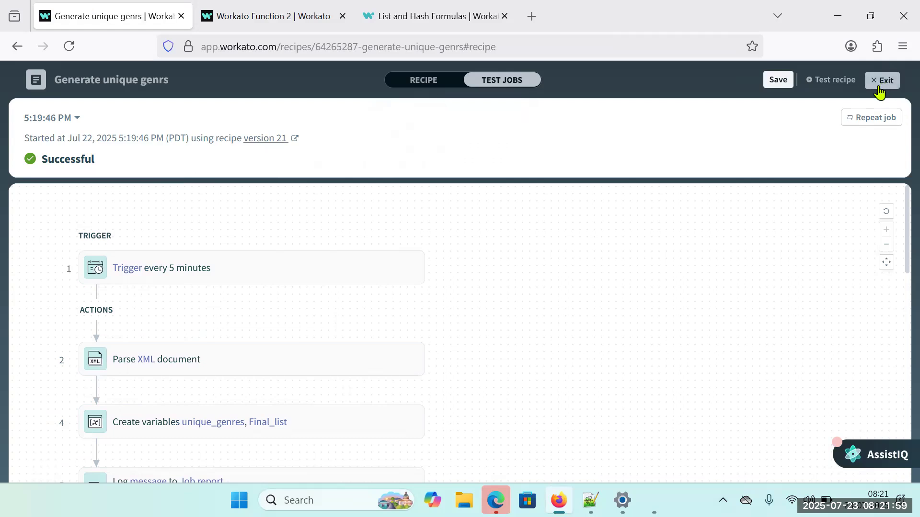
left_click(124, 199)
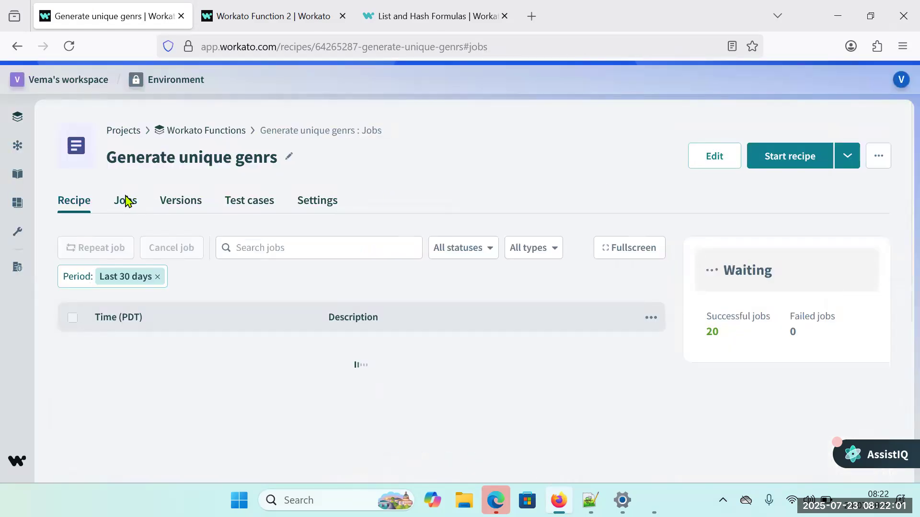
left_click(119, 378)
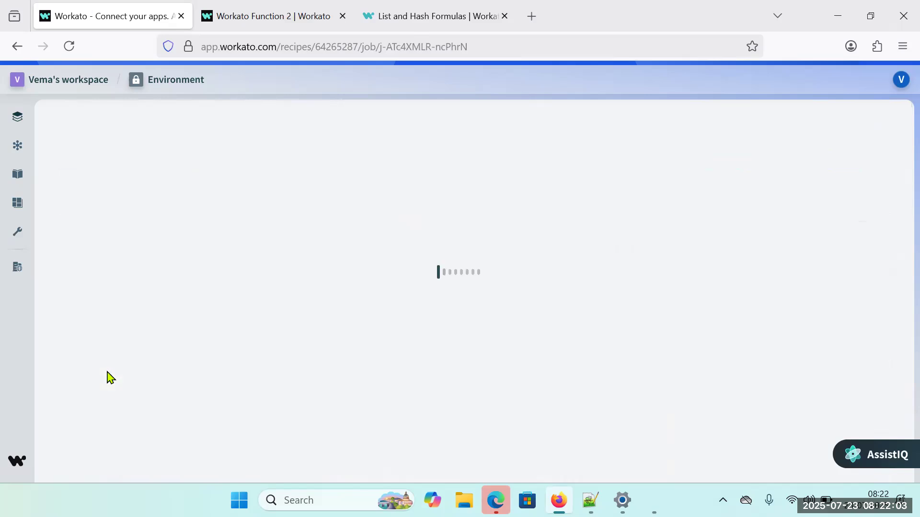
scroll(333, 351, "down", 10)
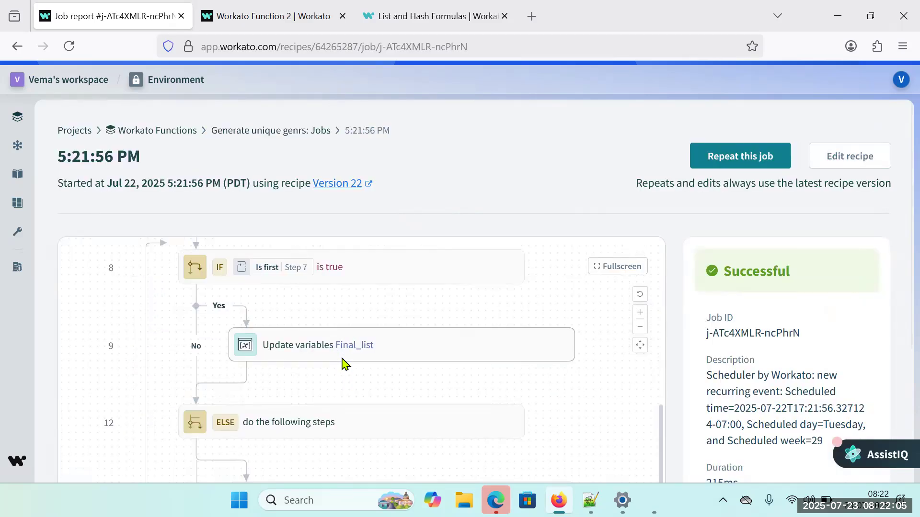
left_click(271, 458)
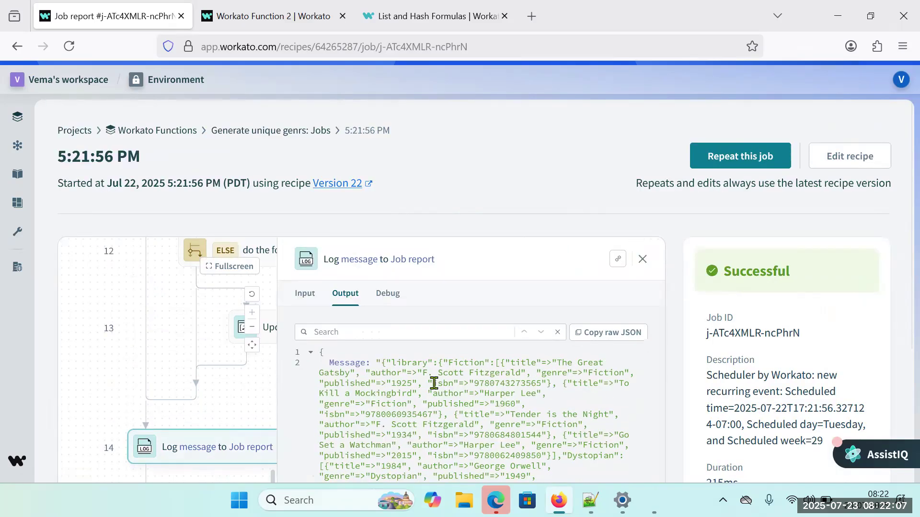
Copy the full library text from the Log message output and replace the contents of new 3 in Notepad++ with it.
left_click_drag(382, 366, 449, 421)
key("ctrl+c")
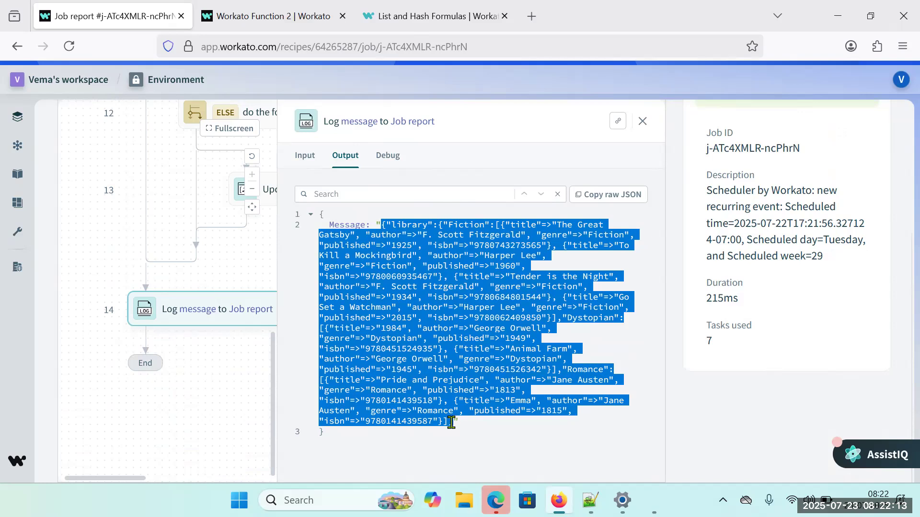
left_click(590, 500)
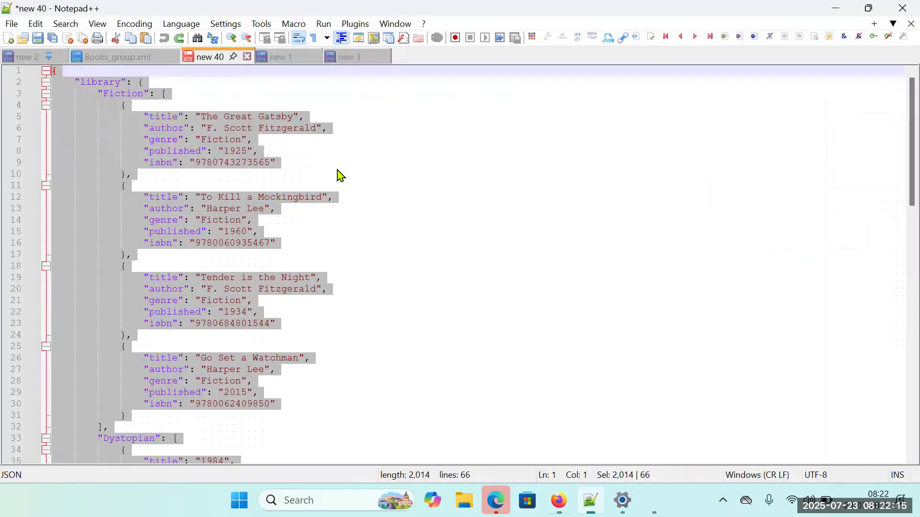
left_click(282, 57)
left_click(246, 196)
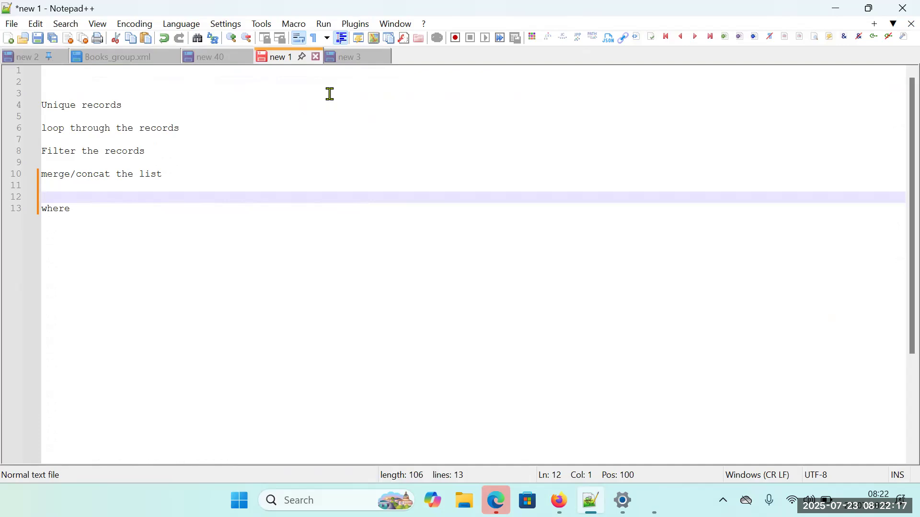
left_click(366, 59)
key("ctrl+a")
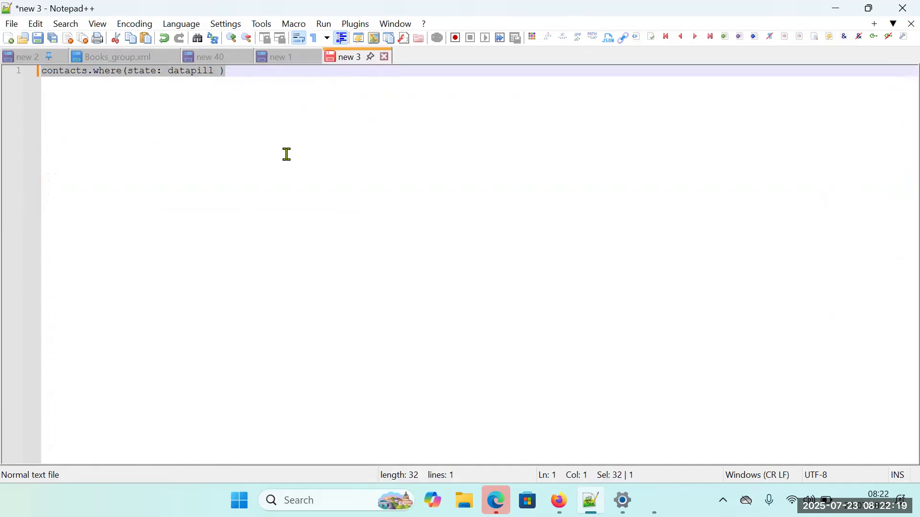
key("ctrl+v")
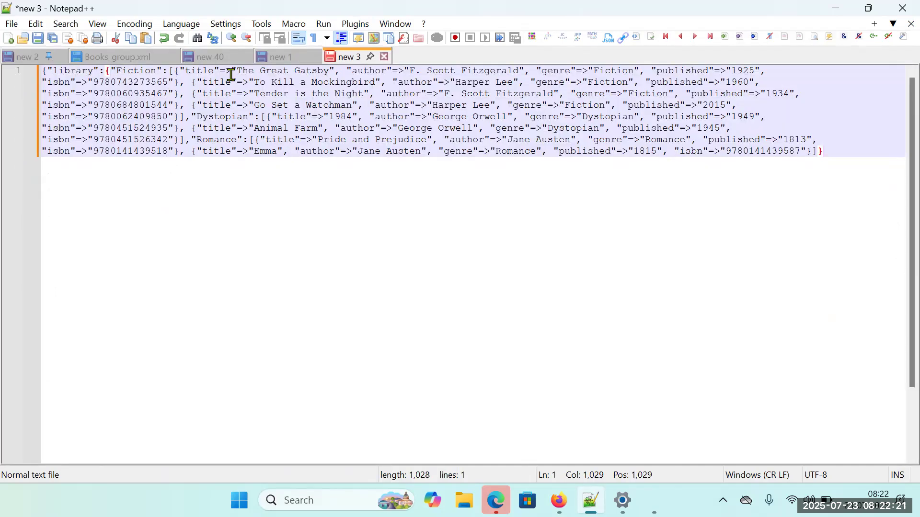
Select the => separator after the first "title" key in the pasted library text.
left_click_drag(220, 73, 231, 73)
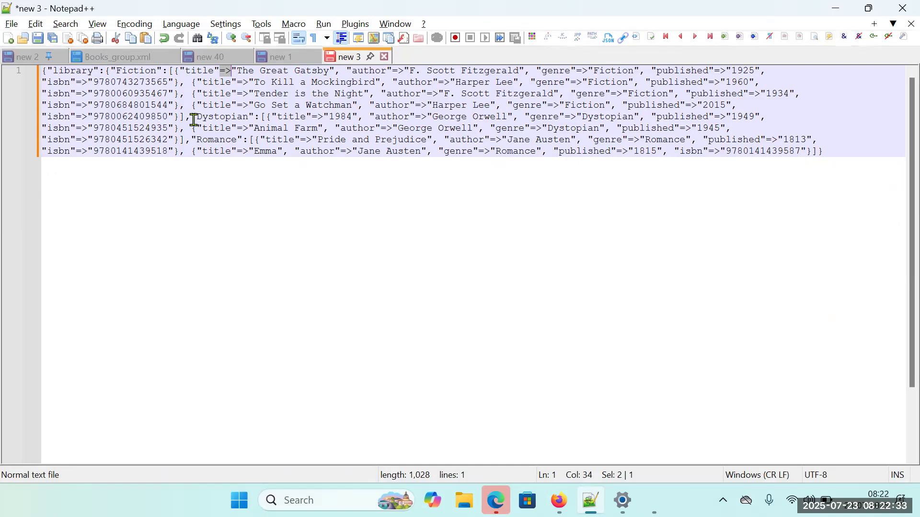
Return to Workato, close the job's log output, open the recipe for editing and open the step 14 Log message setup.
key("alt+Tab")
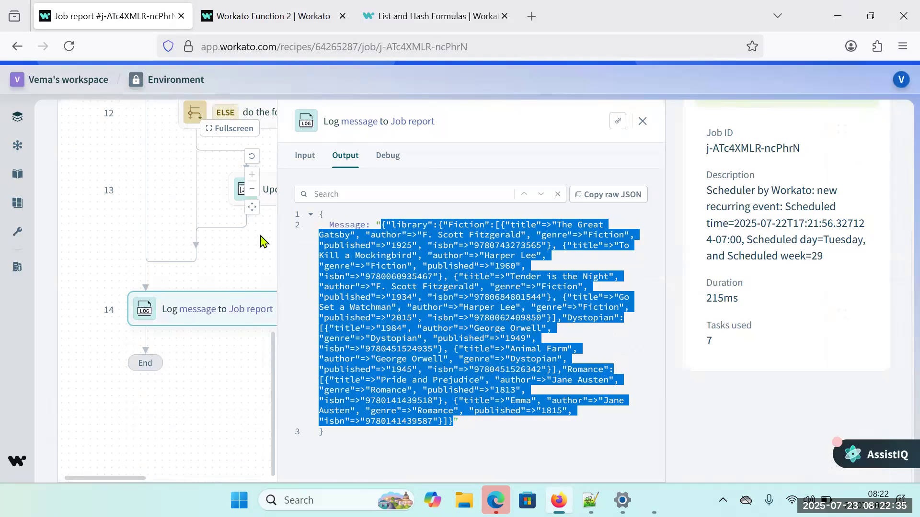
left_click(642, 121)
scroll(422, 287, "up", 5)
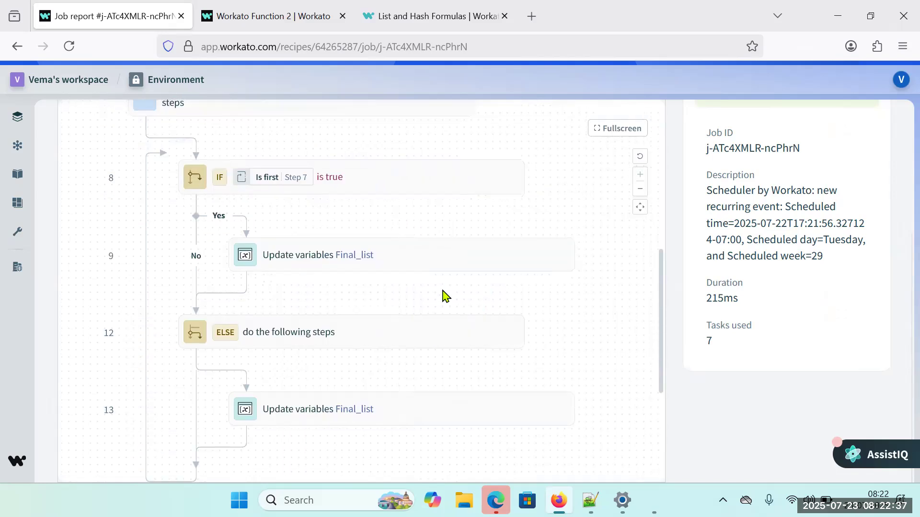
scroll(815, 197, "up", 3)
left_click(837, 158)
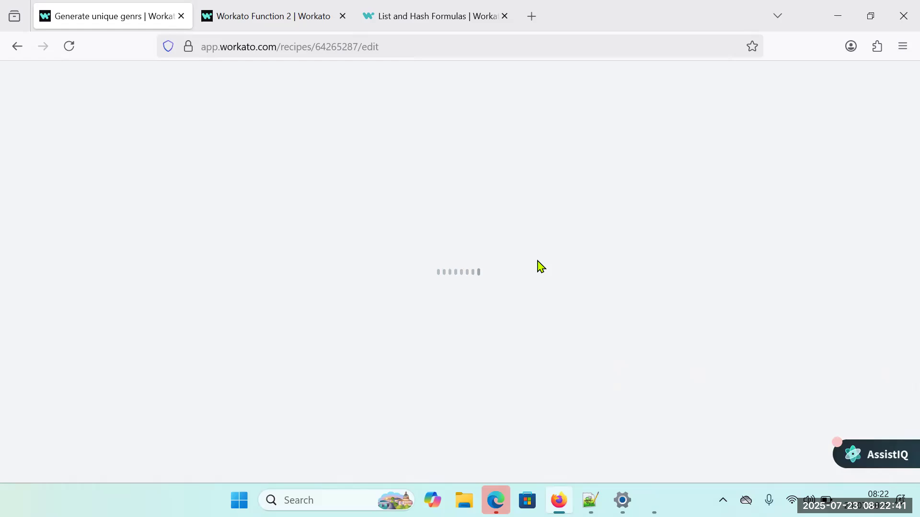
scroll(468, 343, "down", 15)
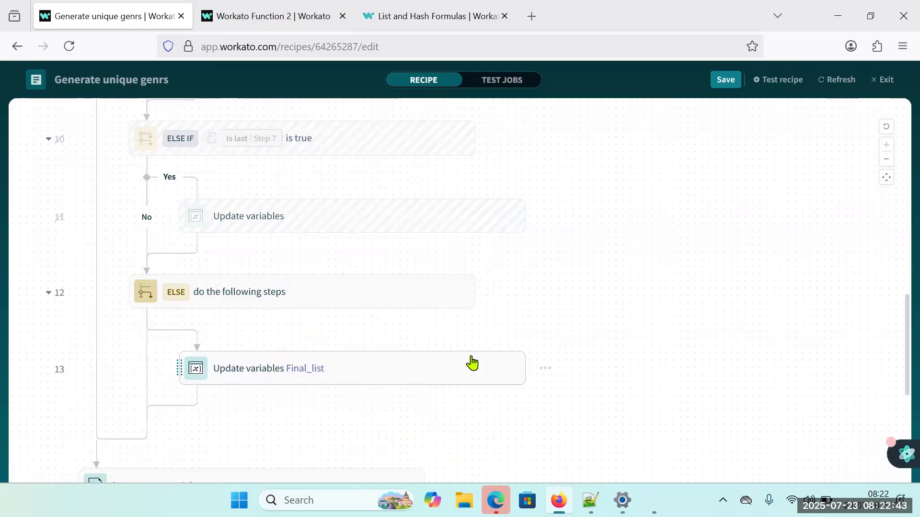
scroll(209, 294, "down", 6)
scroll(222, 239, "up", 3)
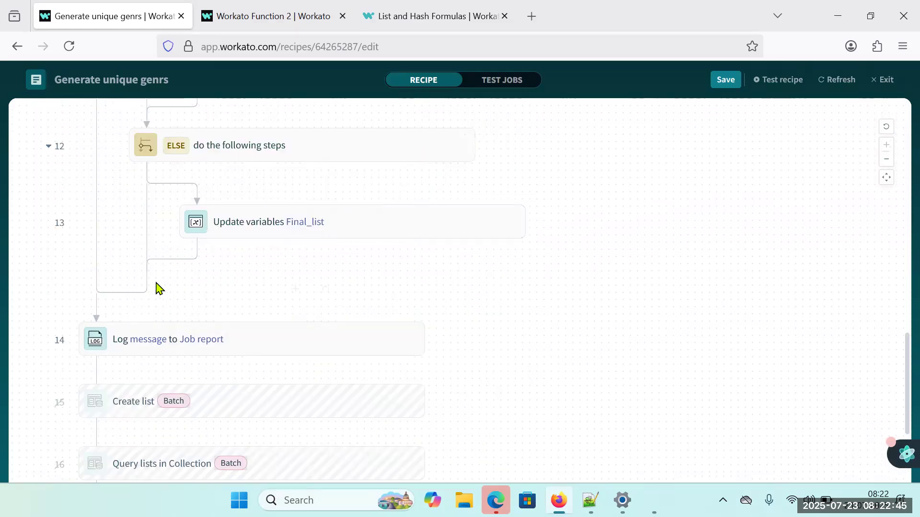
left_click(223, 340)
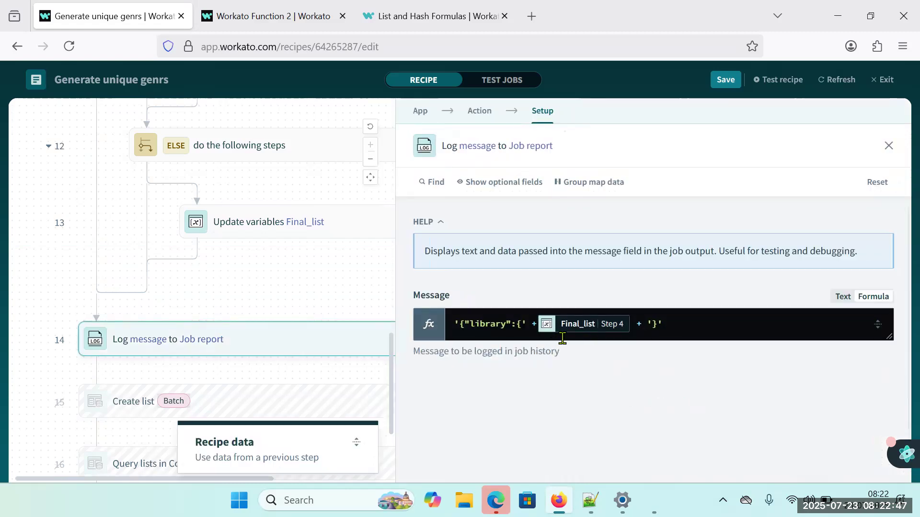
Append the .gsub formula to the Final_list datapill in the Log message's Message formula.
left_click(631, 338)
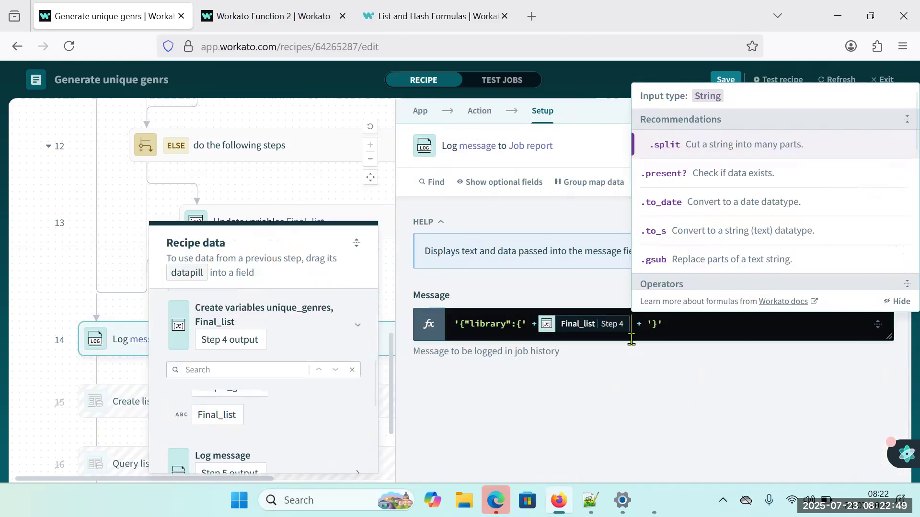
type(".")
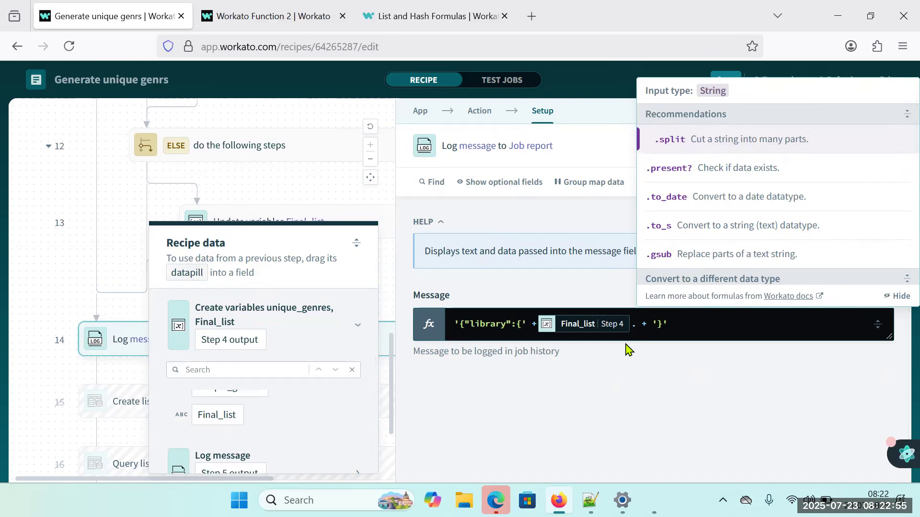
left_click(719, 254)
Check the separator after "title" in Notepad++, and enter => as the gsub find string in Workato.
left_click(590, 500)
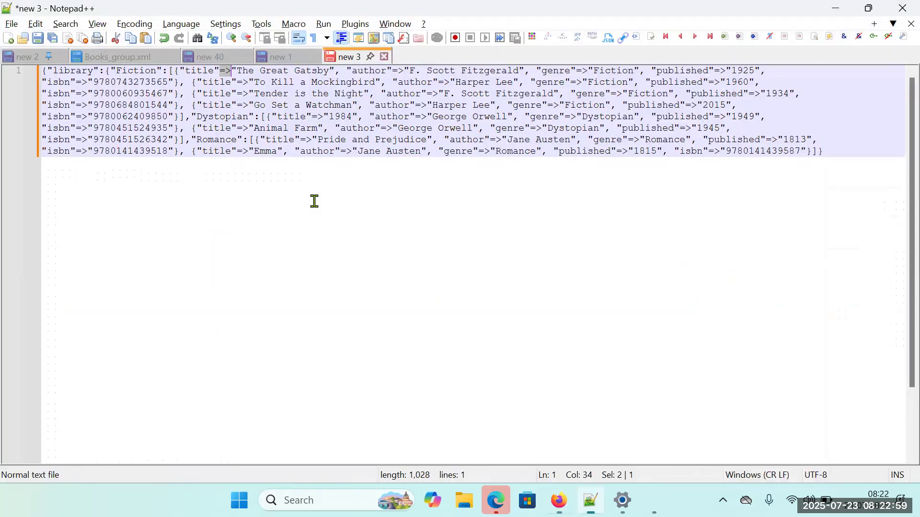
left_click_drag(222, 72, 231, 71)
key("alt+Tab")
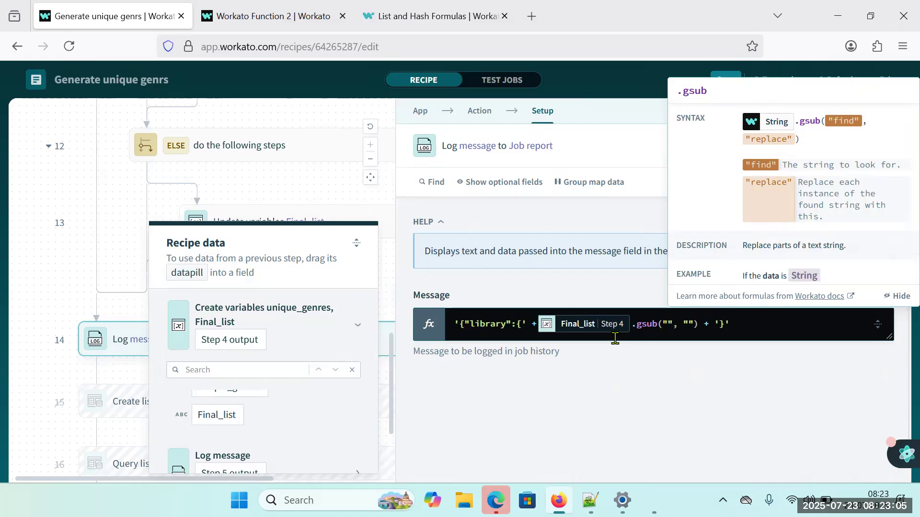
type(">")
type("=")
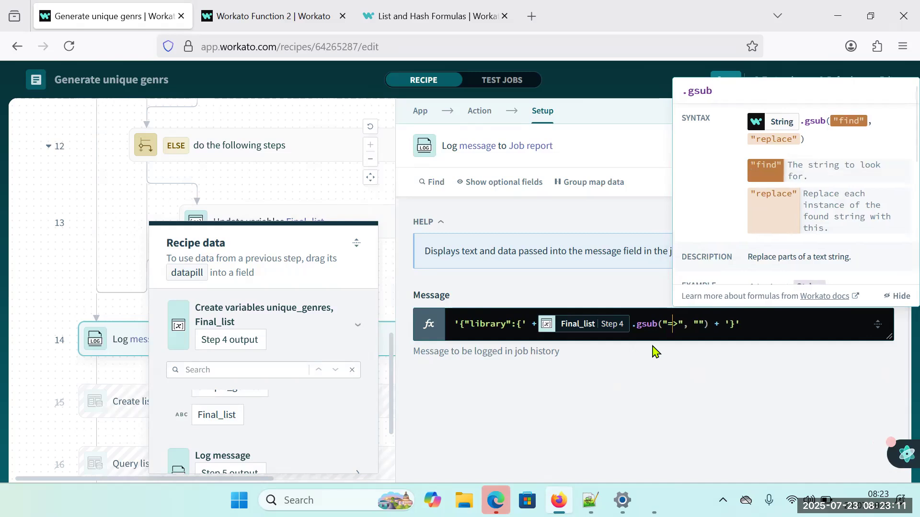
key("Right")
key("Right")
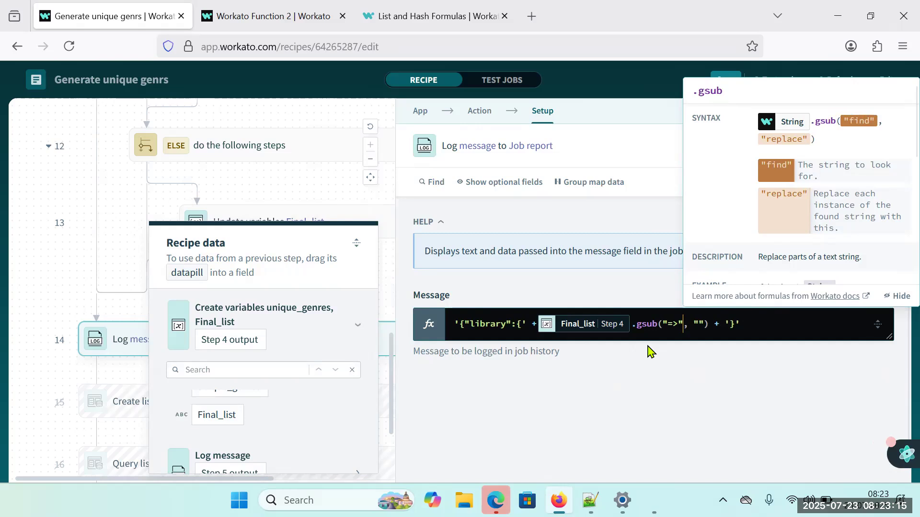
Set the gsub replacement string in the Message formula to a colon (":").
left_click(694, 321)
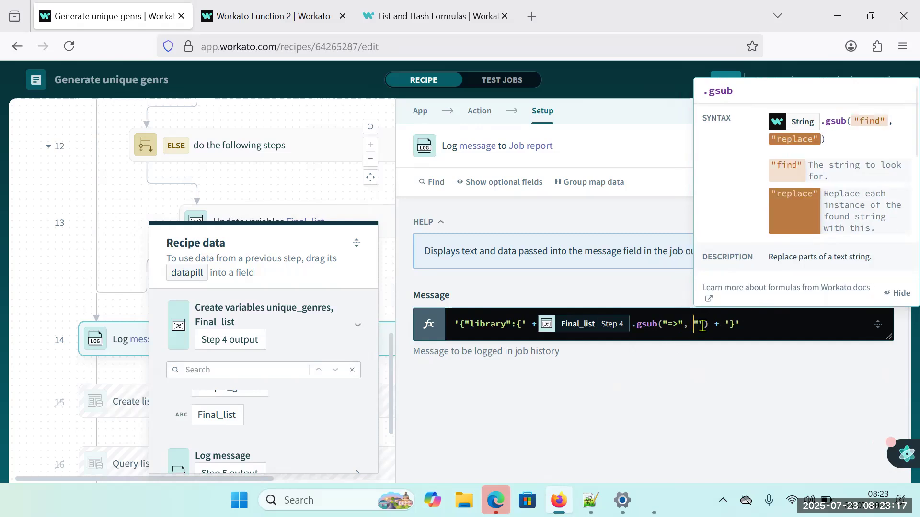
left_click(702, 325)
key("Left")
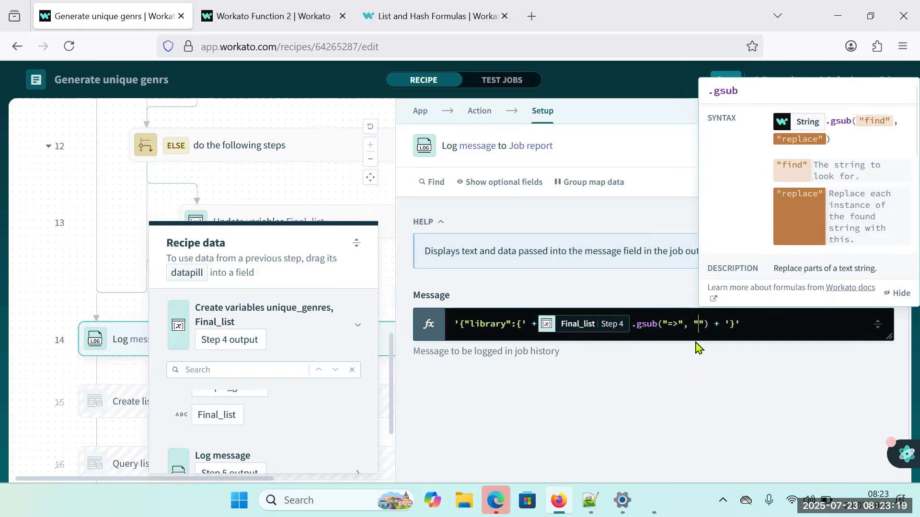
type(":")
left_click(690, 374)
Save the recipe, run a test and open the output of the step 14 Log message in the test job.
left_click(723, 79)
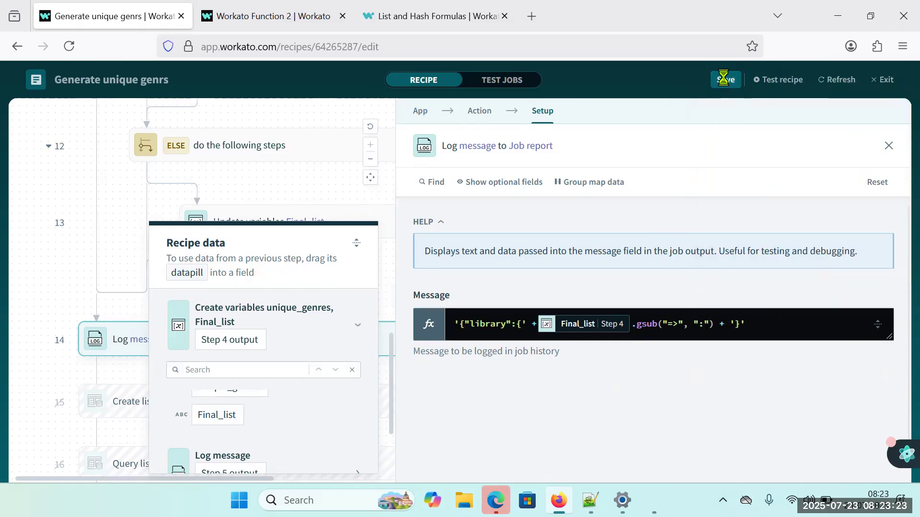
left_click(778, 79)
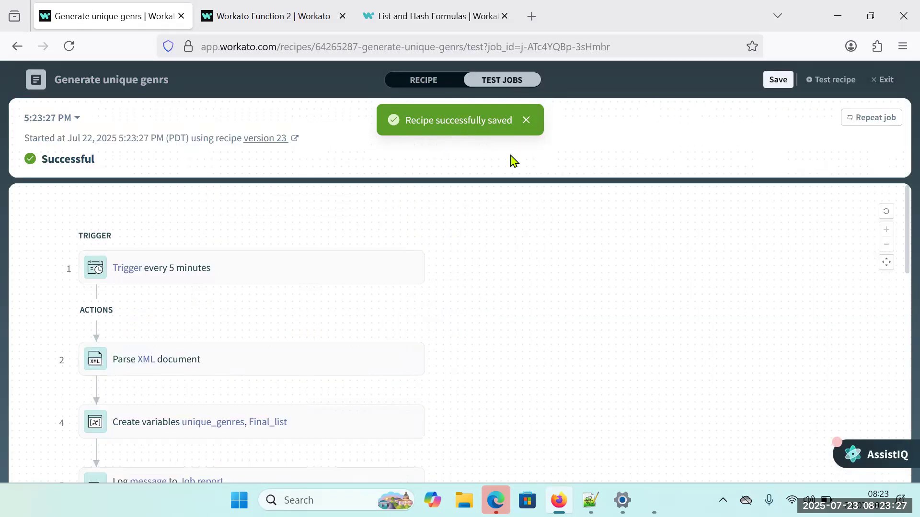
scroll(261, 381, "down", 5)
scroll(299, 453, "down", 4)
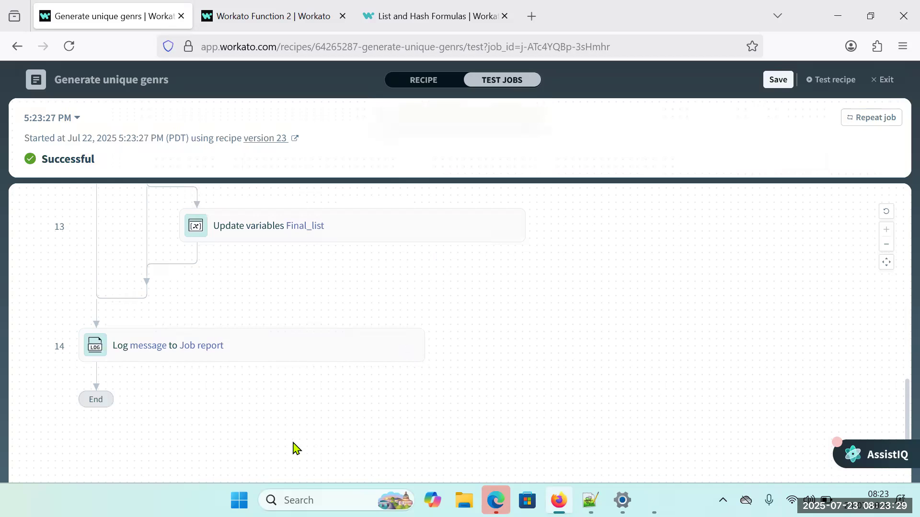
left_click(260, 349)
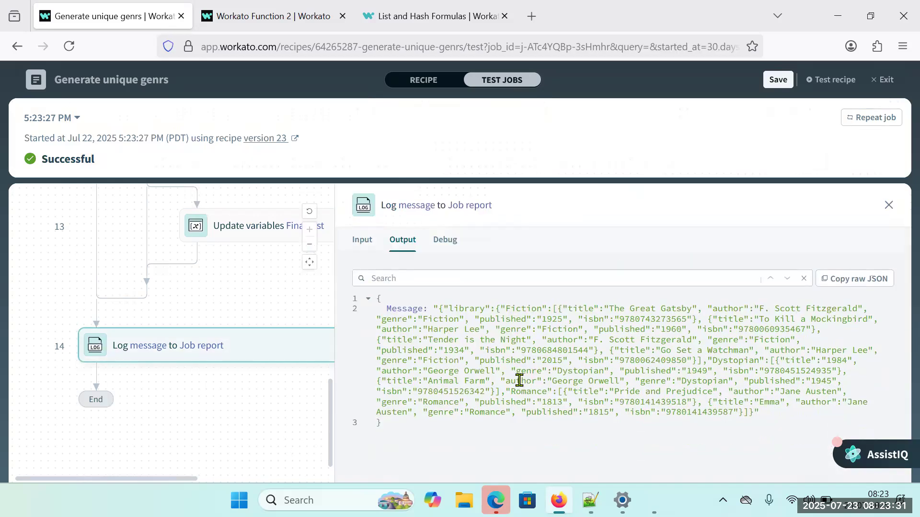
Copy the full library JSON from the Log message output and replace the contents of new 3 in Notepad++ with it.
left_click_drag(440, 307, 756, 421)
key("ctrl+c")
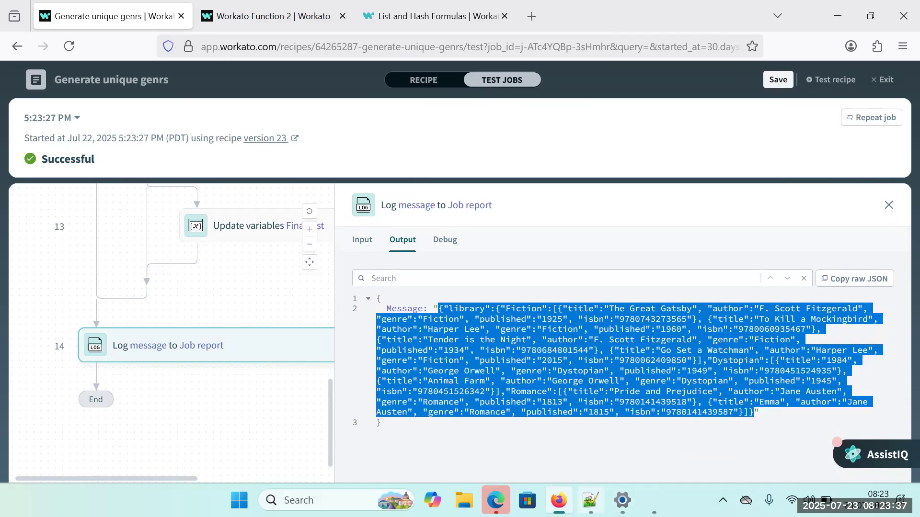
key("alt+Tab")
key("ctrl+v")
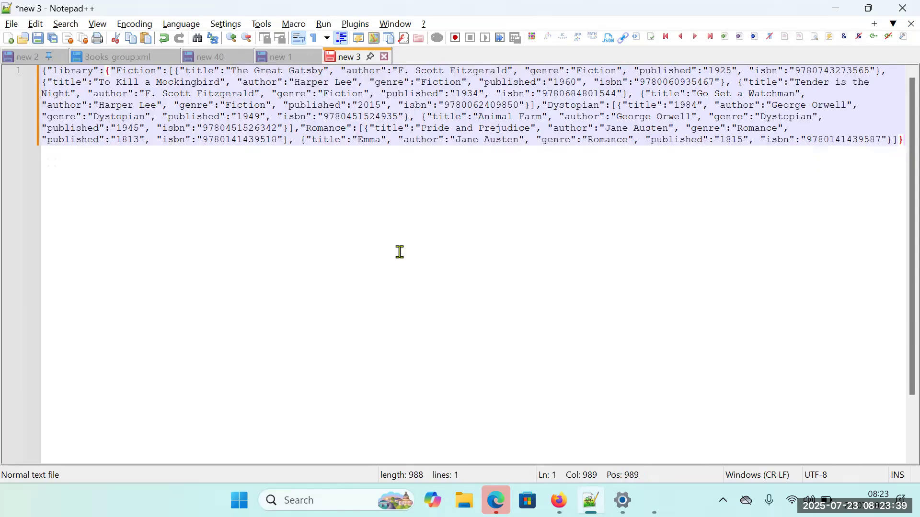
Pretty-print the library JSON in new 3 with JsonTools, show its syntax errors and go to the "Unterminated object" entry.
key("ctrl+a")
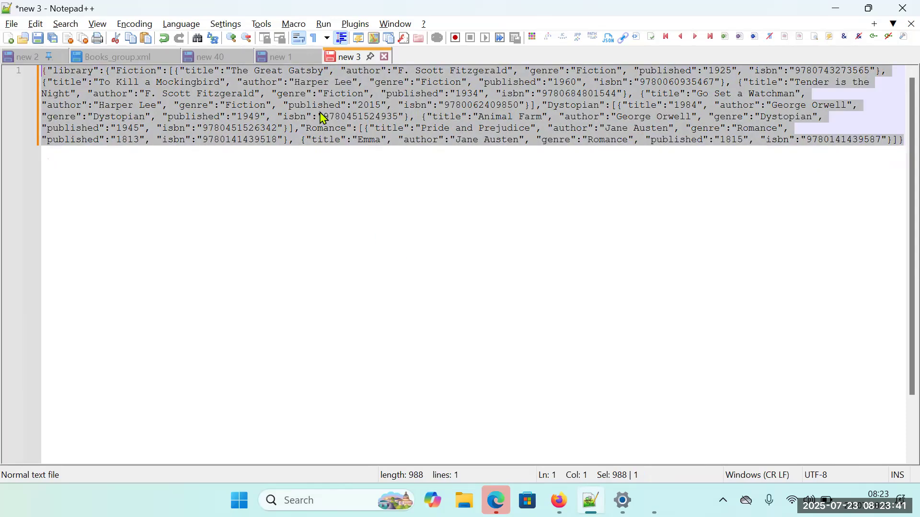
left_click(360, 30)
mouse_move(383, 57)
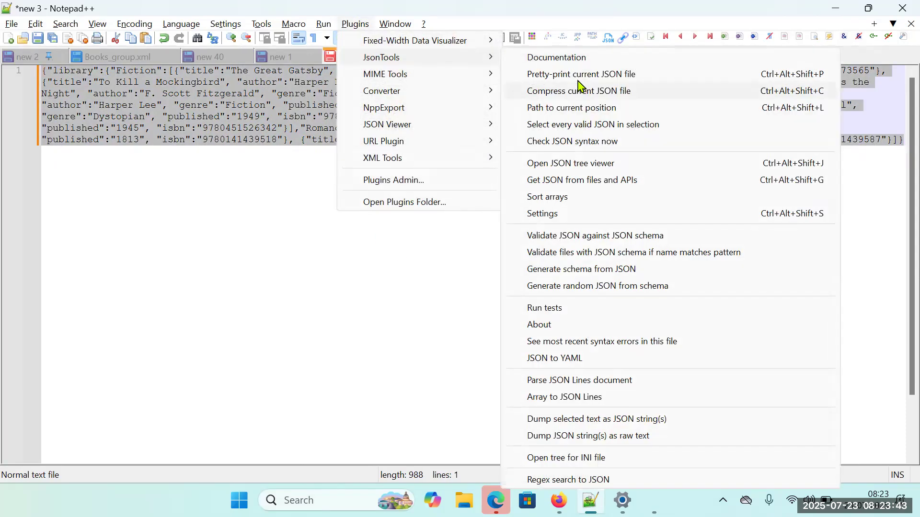
left_click(579, 75)
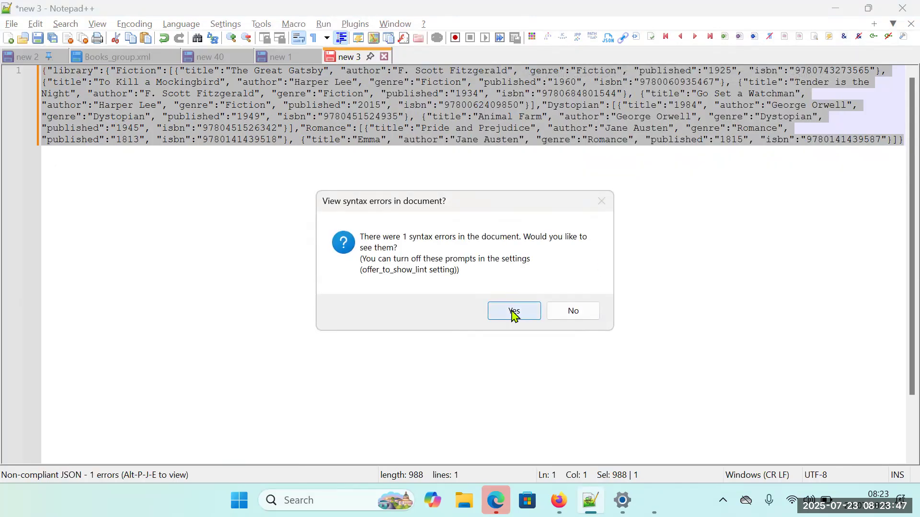
left_click(514, 314)
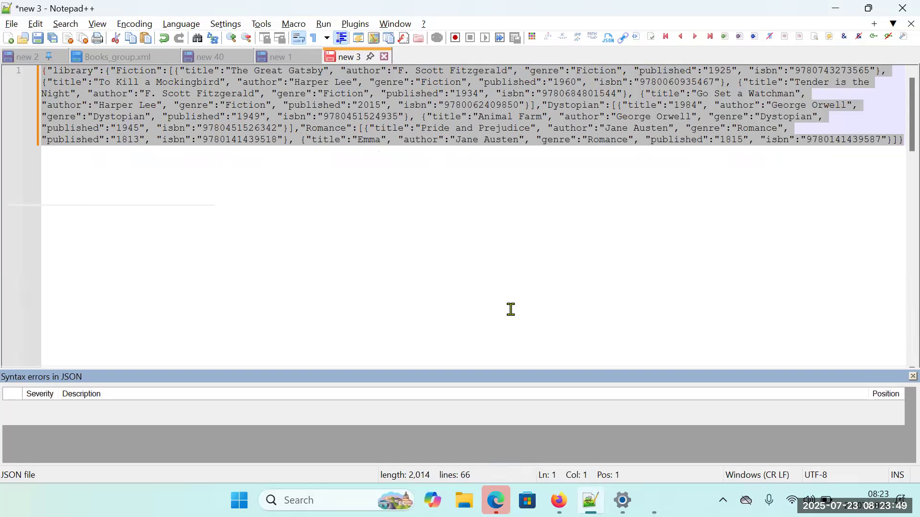
left_click(89, 409)
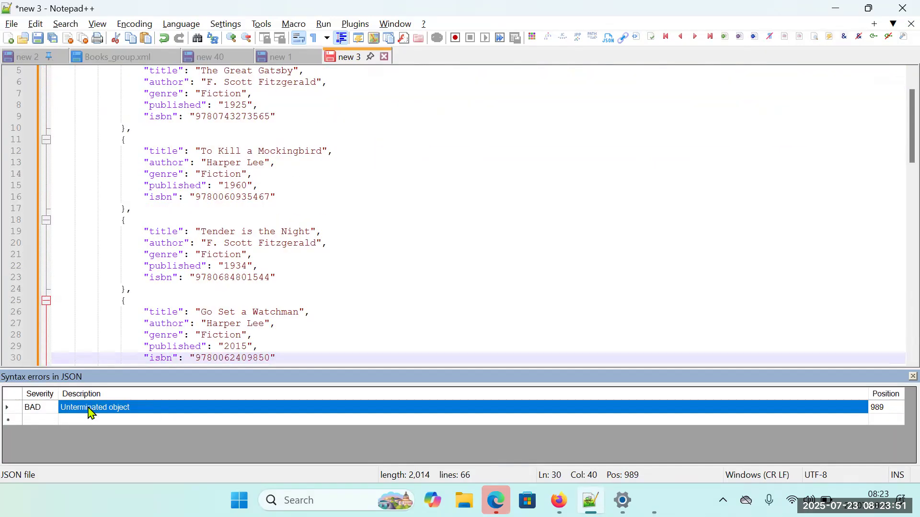
Examine the formatted JSON's overall structure, checking where the "library" object and the "Fiction" array open and close.
scroll(354, 299, "down", 5)
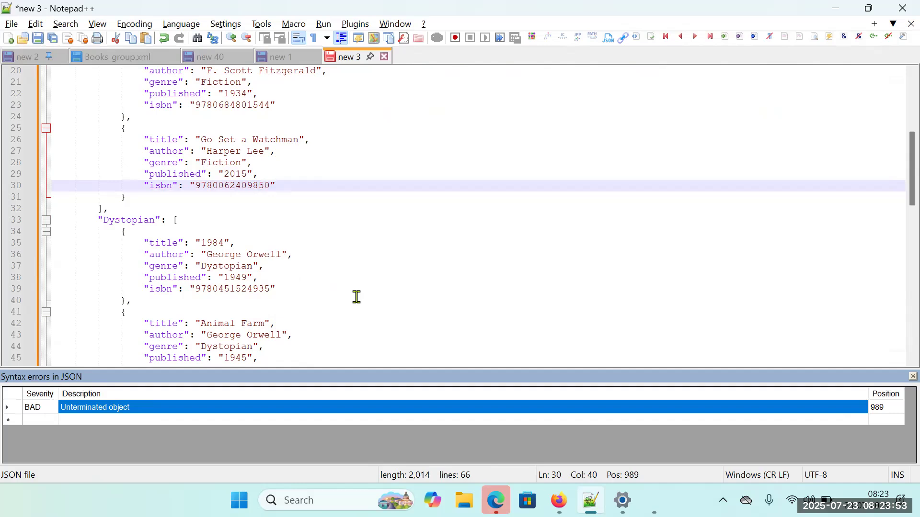
scroll(356, 297, "down", 10)
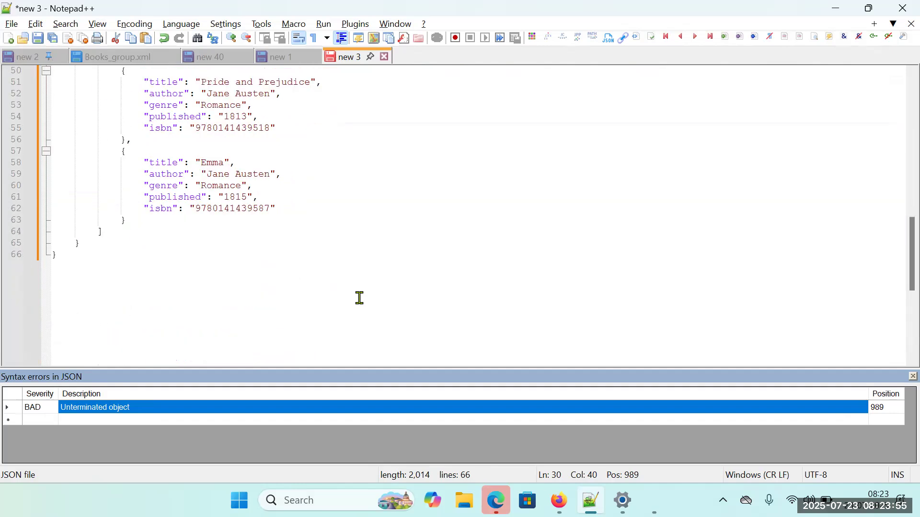
scroll(361, 298, "up", 16)
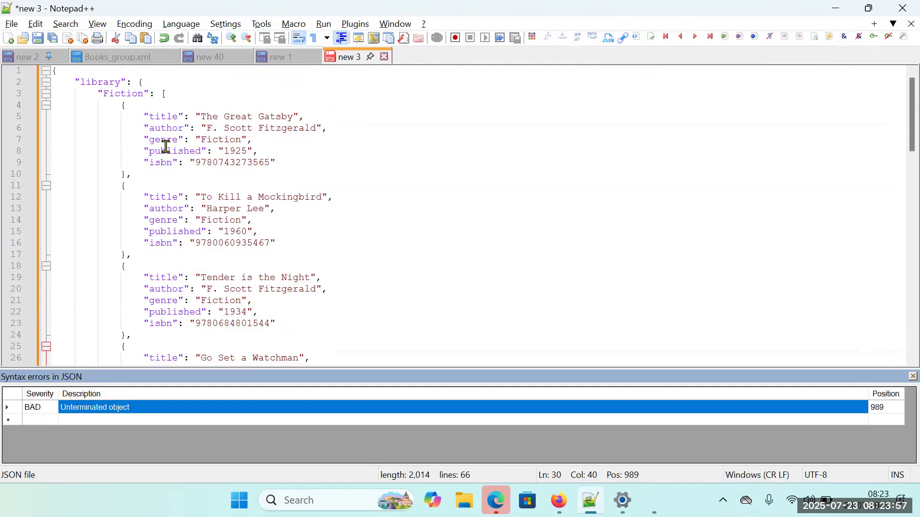
left_click(148, 82)
scroll(395, 249, "down", 15)
scroll(395, 250, "down", 6)
scroll(386, 244, "up", 20)
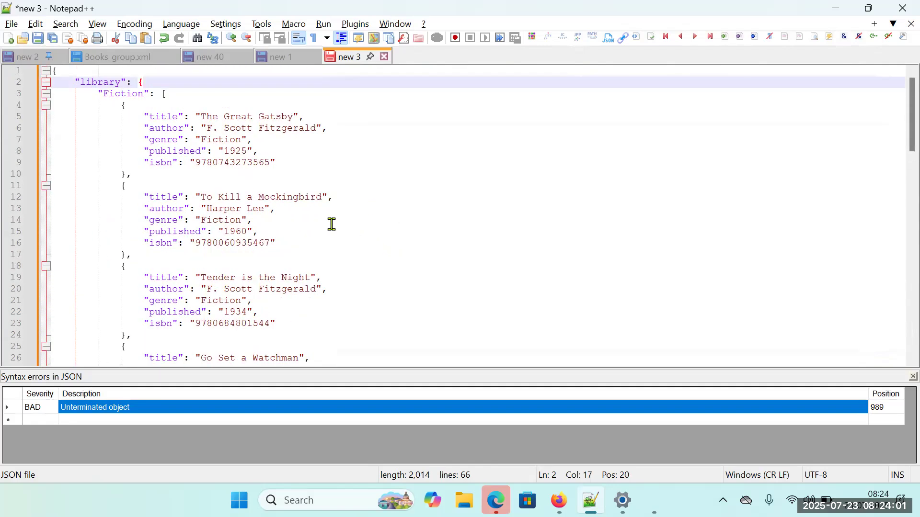
left_click(183, 96)
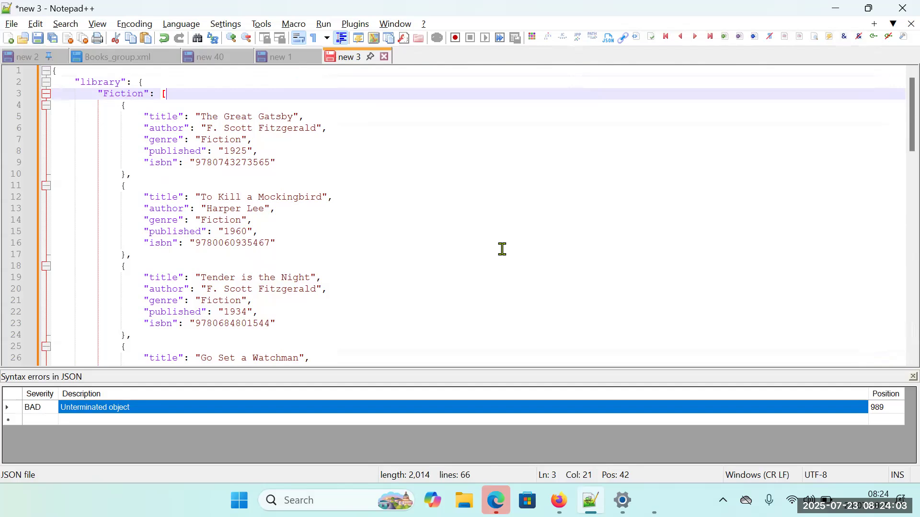
scroll(502, 249, "down", 5)
scroll(503, 250, "up", 5)
scroll(502, 250, "down", 4)
scroll(245, 246, "up", 4)
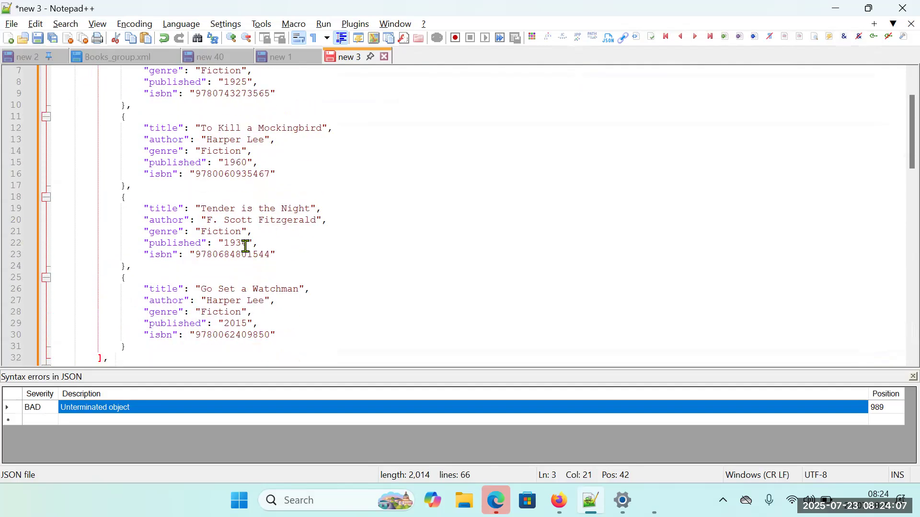
Examine the brackets of the book objects and genre arrays across the Fiction, Dystopian and Romance groups in the new 3 JSON.
left_click(127, 105)
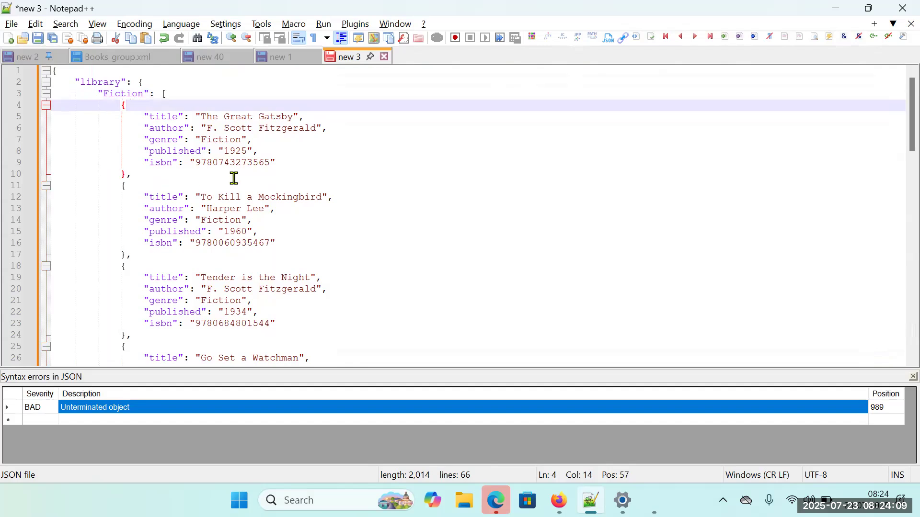
left_click(143, 188)
left_click(127, 266)
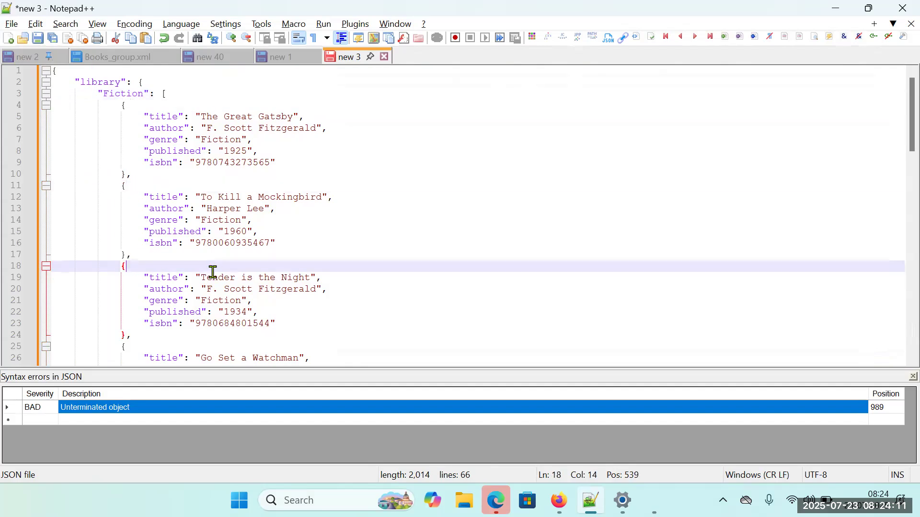
scroll(212, 272, "down", 3)
left_click(128, 246)
scroll(248, 266, "down", 4)
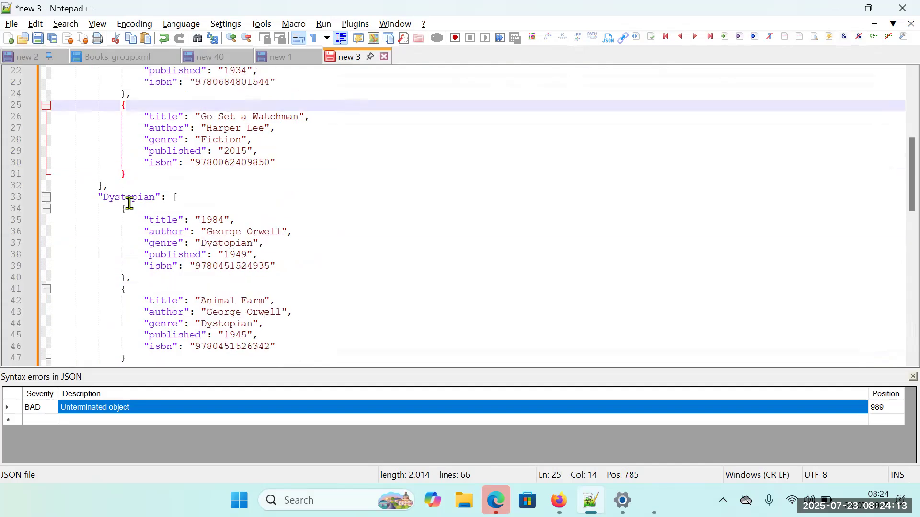
left_click(136, 214)
scroll(259, 238, "down", 2)
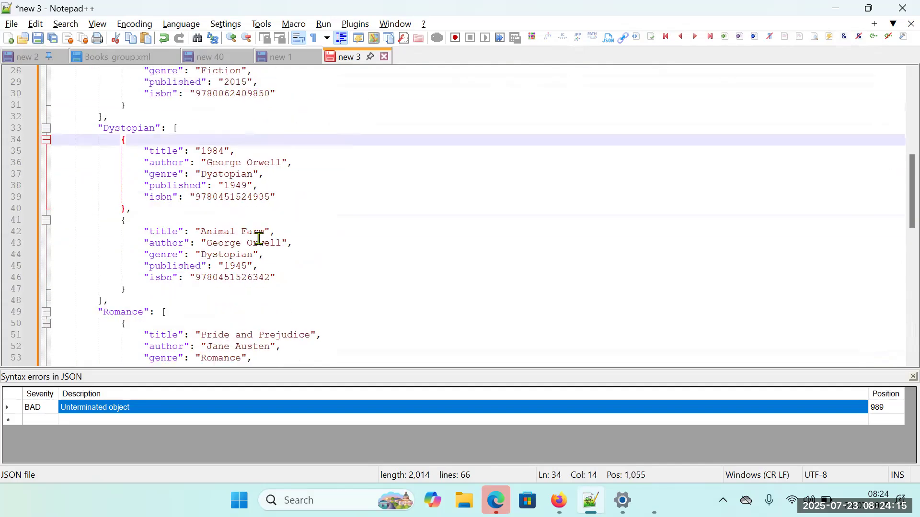
left_click(171, 218)
left_click(180, 128)
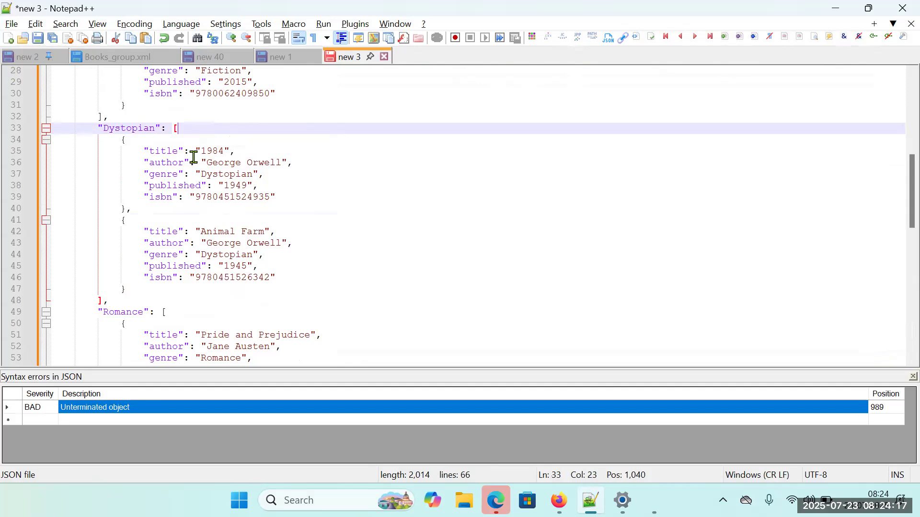
scroll(199, 297, "down", 3)
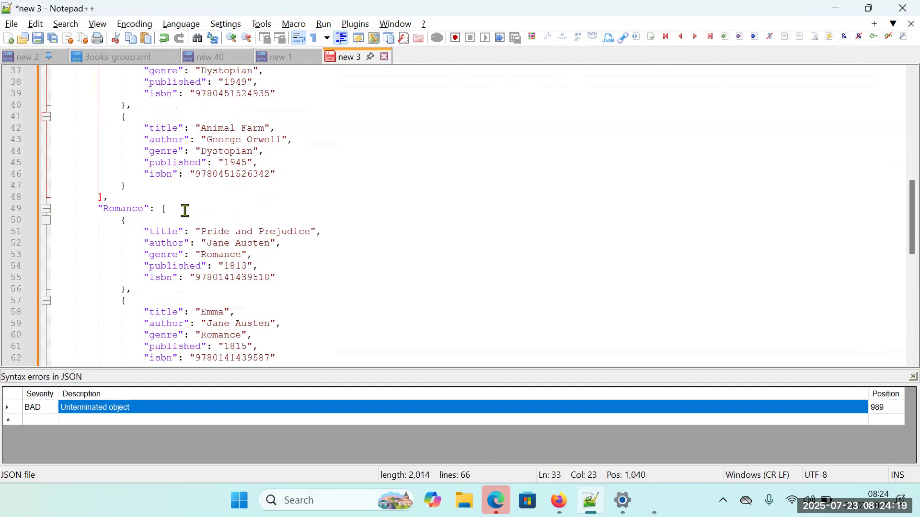
scroll(185, 210, "down", 2)
left_click(174, 139)
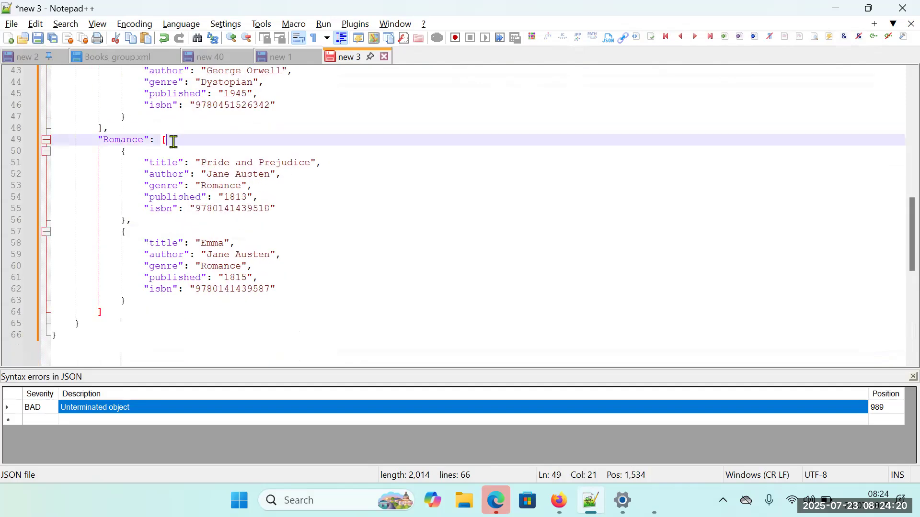
left_click(134, 156)
left_click(126, 240)
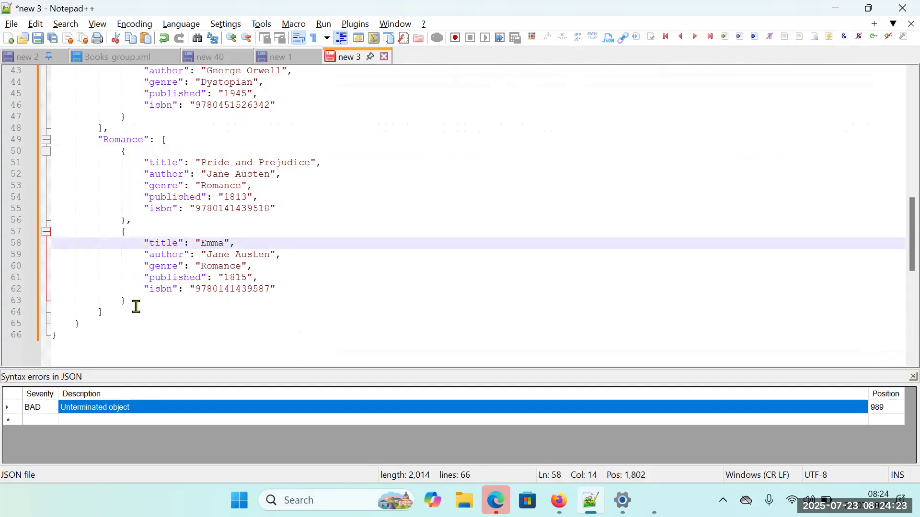
scroll(300, 279, "up", 7)
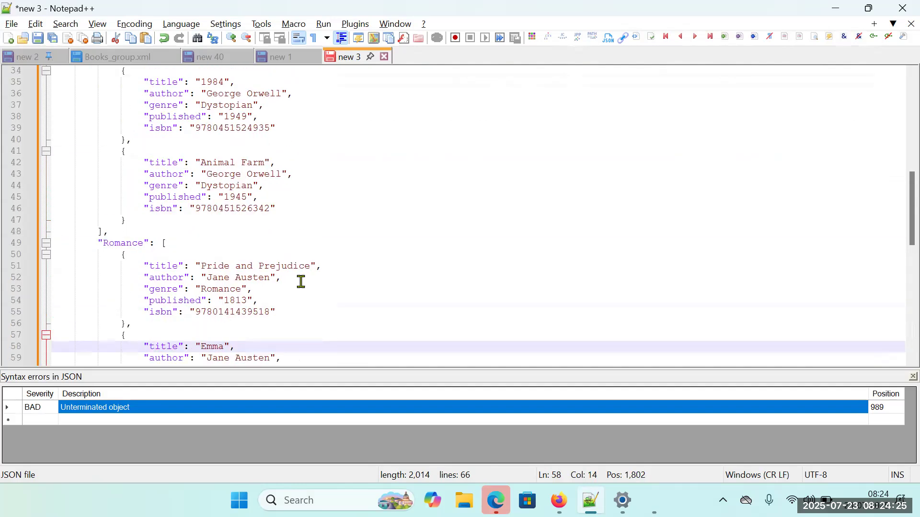
Switch to Workato, close the step 14 job output and return to the recipe canvas with the Log message setup closed.
left_click(907, 378)
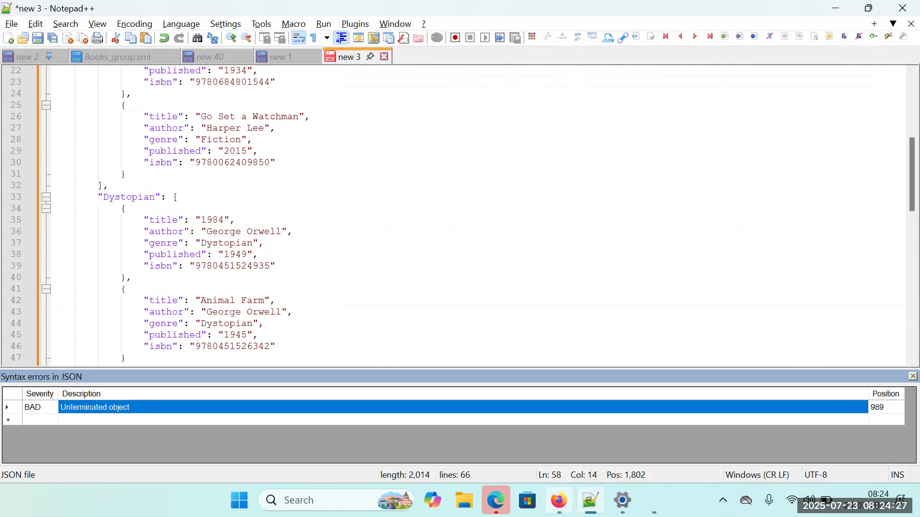
key("alt+Tab")
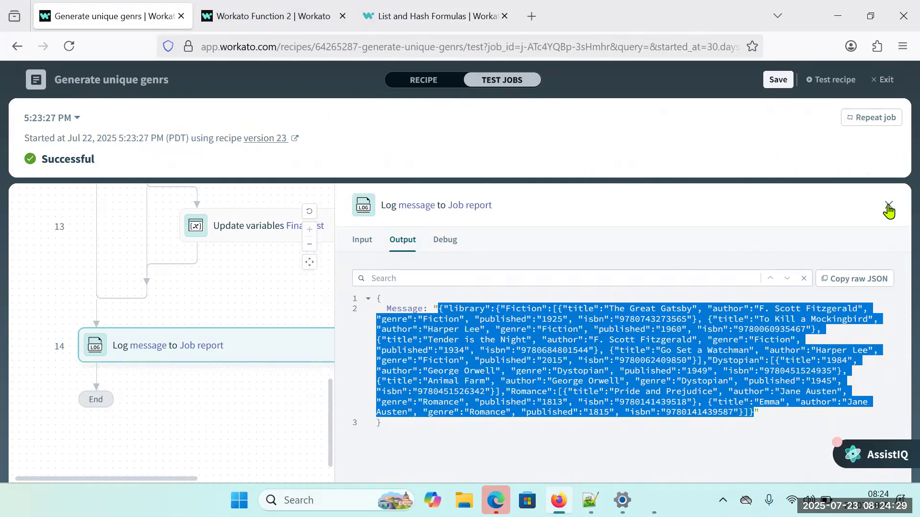
left_click(889, 207)
left_click(431, 81)
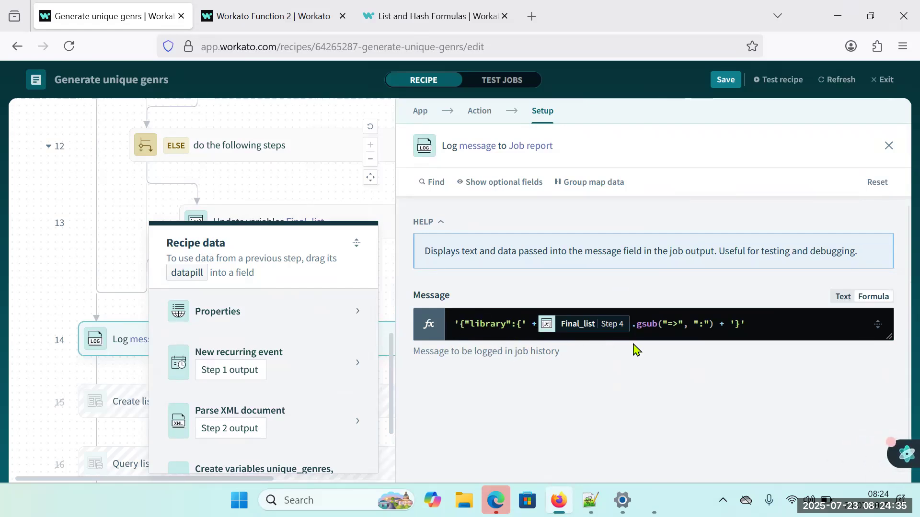
left_click(888, 146)
Review the recipe flow from the XML parsing and variable creation through the unique_genres loop and its conditional updates to the final Log message.
scroll(360, 279, "up", 2)
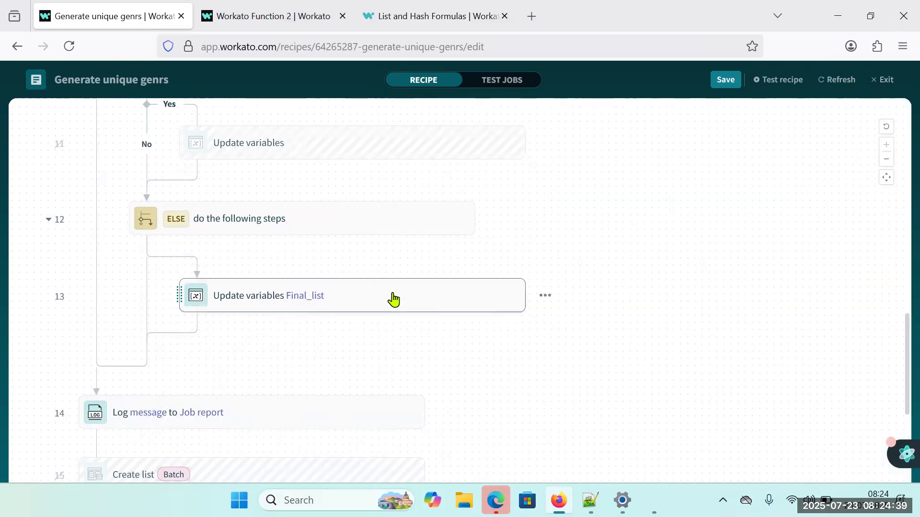
scroll(345, 268, "up", 5)
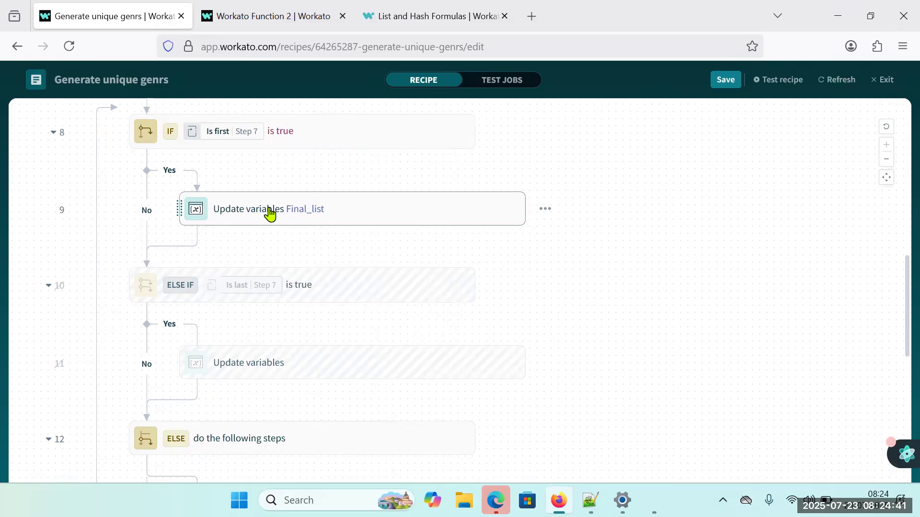
scroll(278, 267, "up", 3)
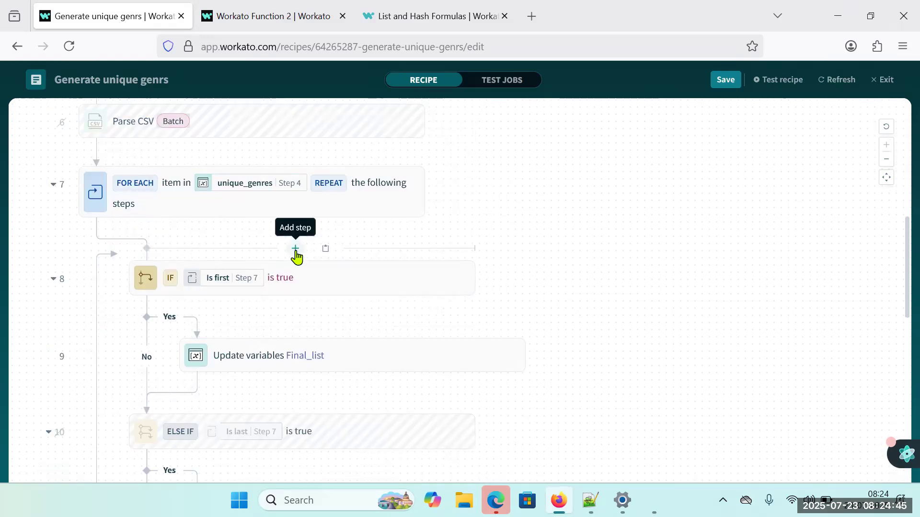
scroll(292, 345, "down", 3)
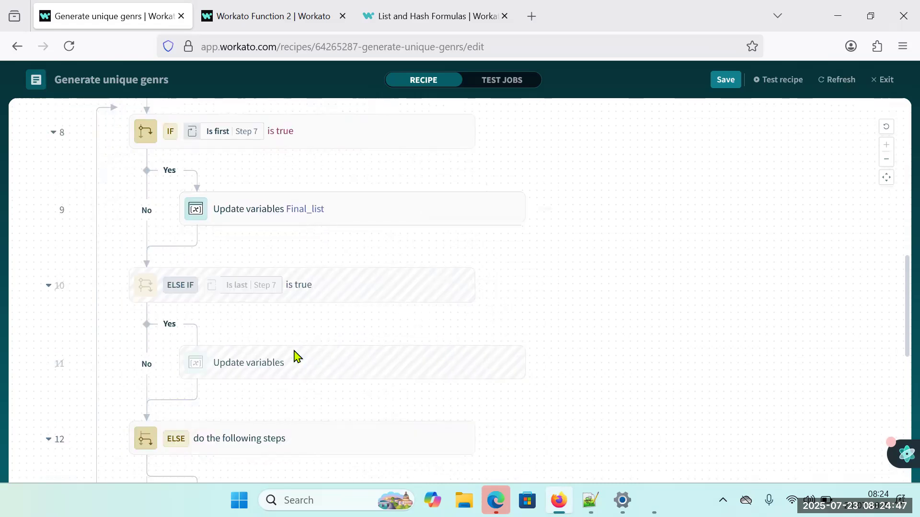
scroll(298, 413, "down", 3)
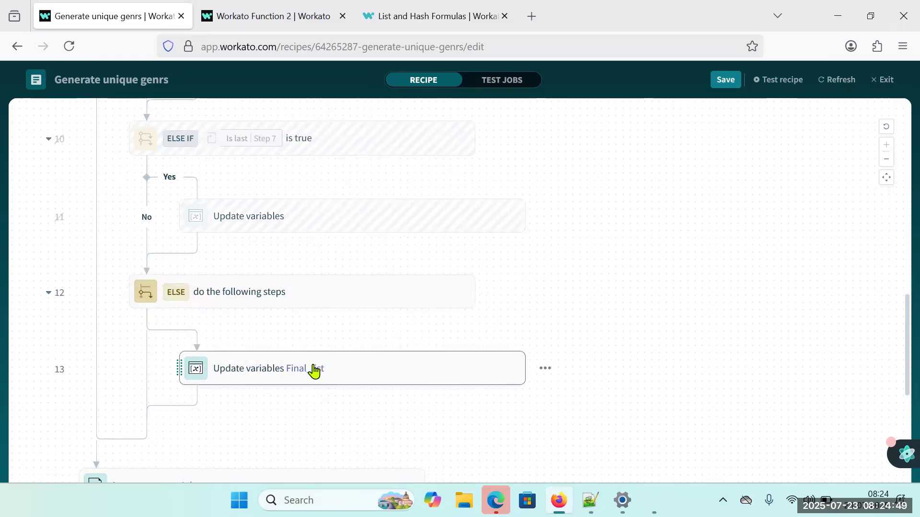
scroll(312, 372, "down", 3)
scroll(314, 371, "down", 3)
scroll(314, 371, "up", 20)
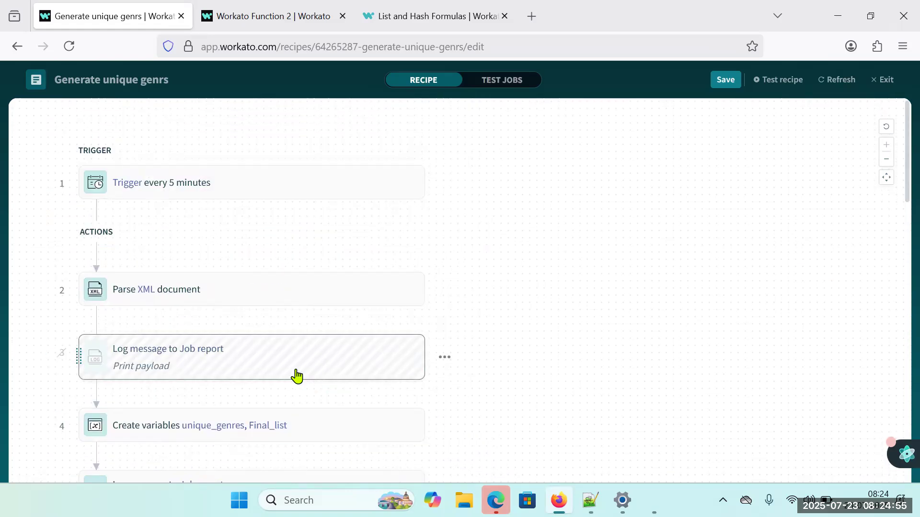
scroll(500, 342, "down", 3)
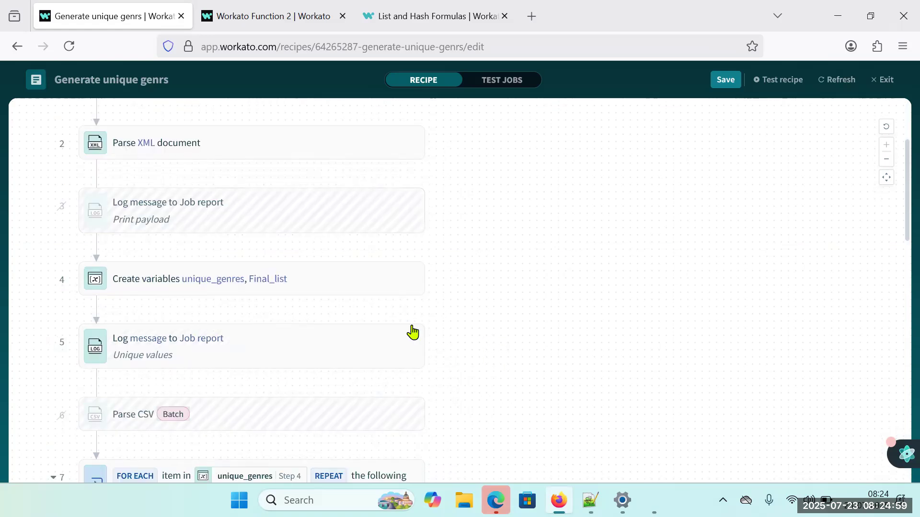
scroll(458, 337, "down", 2)
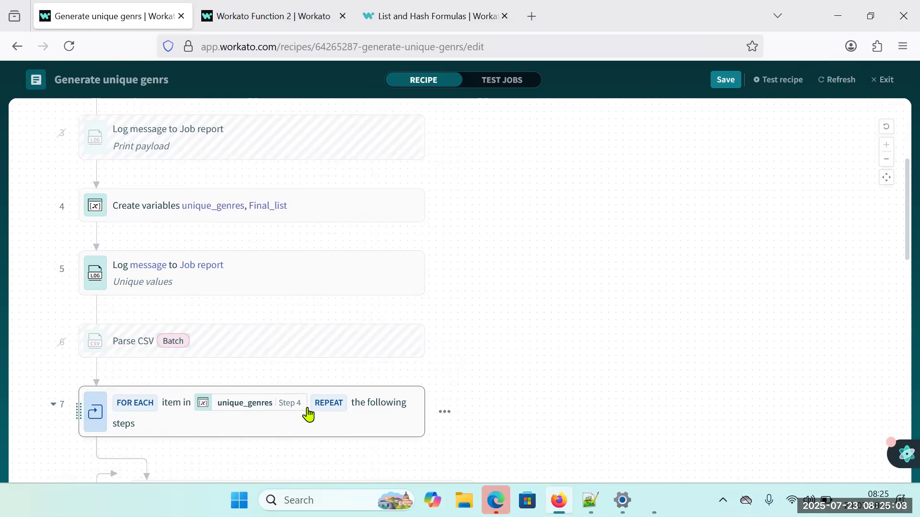
mouse_move(308, 414)
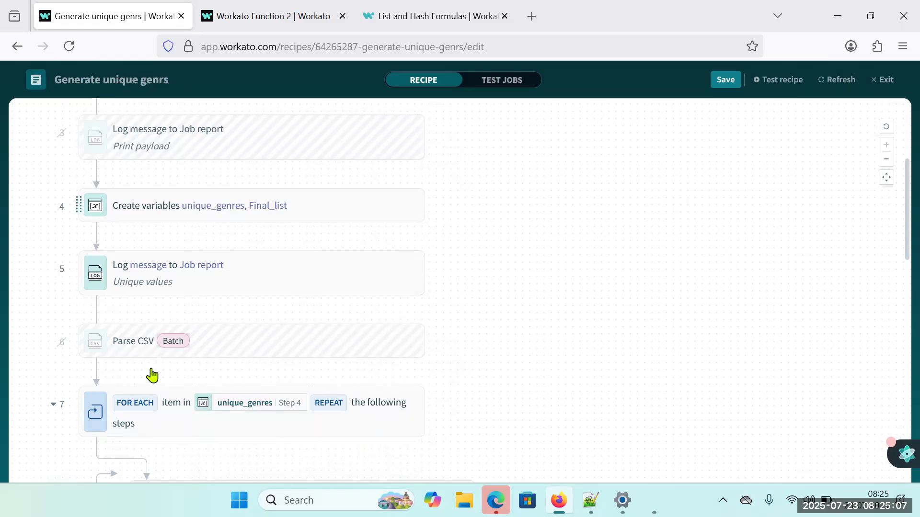
Switch to Notepad++, open Books_group.xml and close the JSON syntax errors list.
key("alt+Tab")
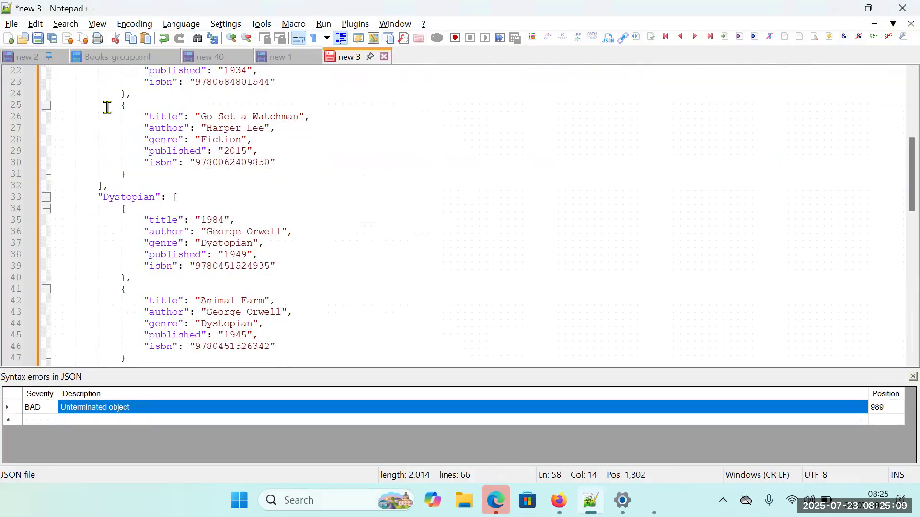
left_click(117, 57)
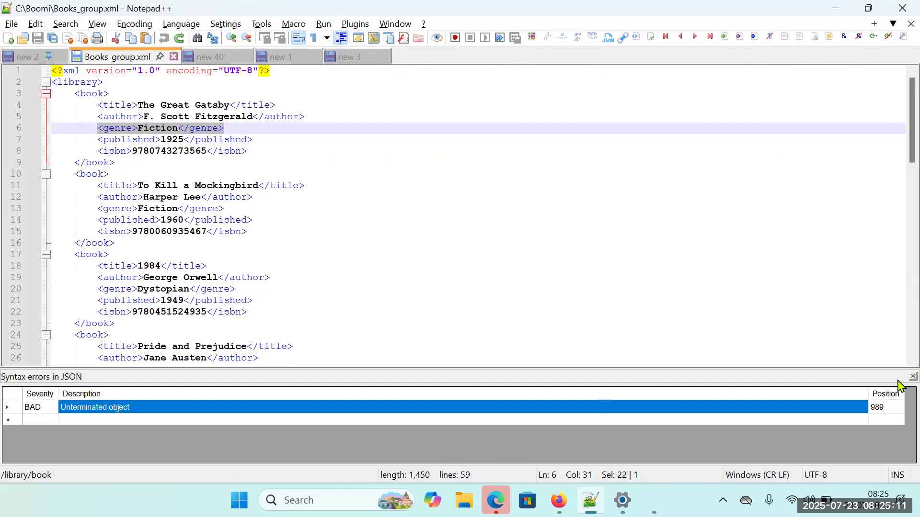
left_click(911, 377)
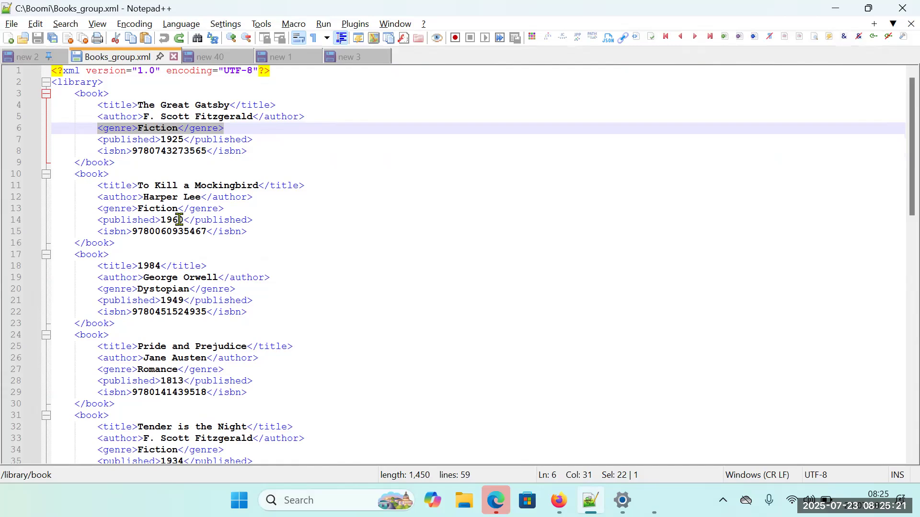
Compare the book records in Books_group.xml with the genre-grouped JSON in new 3.
left_click_drag(81, 94, 155, 208)
left_click(277, 62)
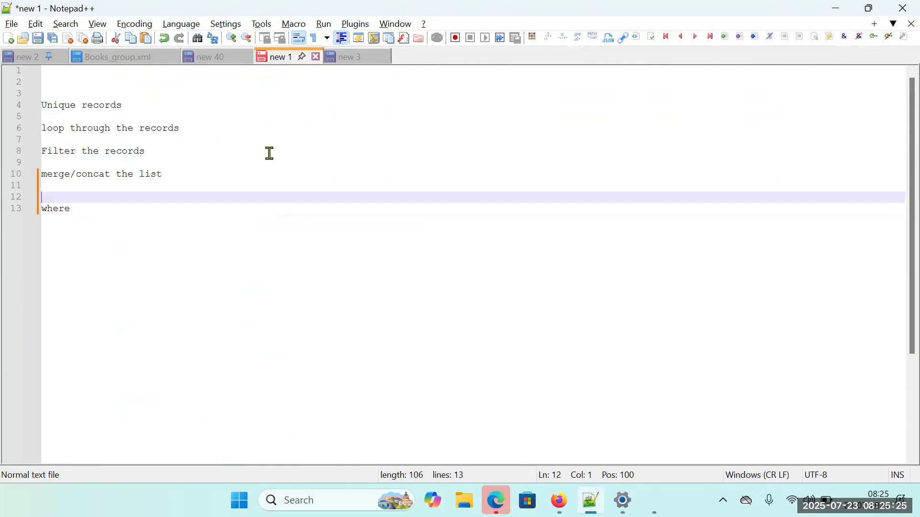
left_click(345, 61)
scroll(287, 201, "up", 7)
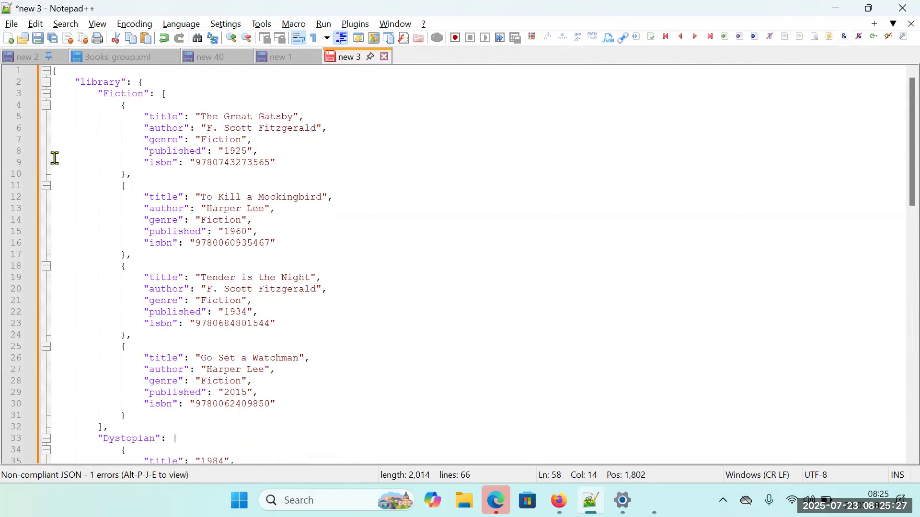
Switch to Workato, save the Generate unique genrs recipe and exit the recipe editor.
left_click(559, 501)
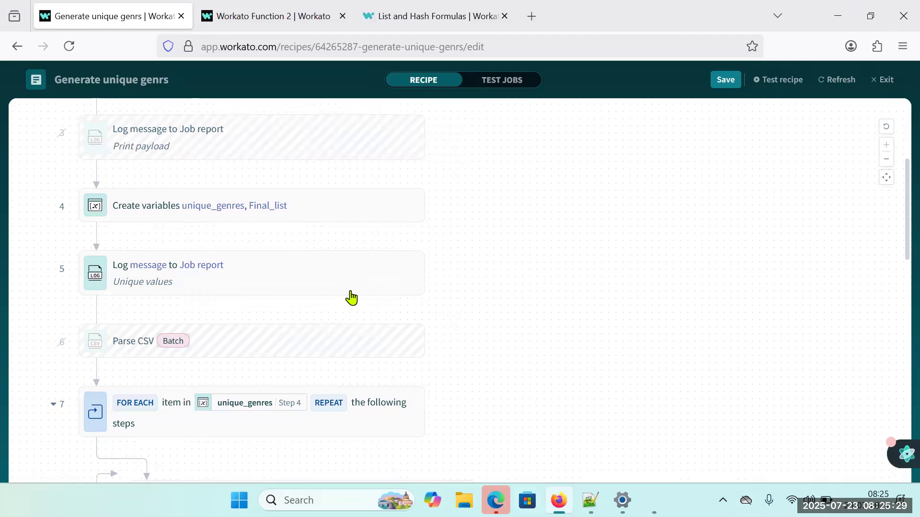
left_click(738, 85)
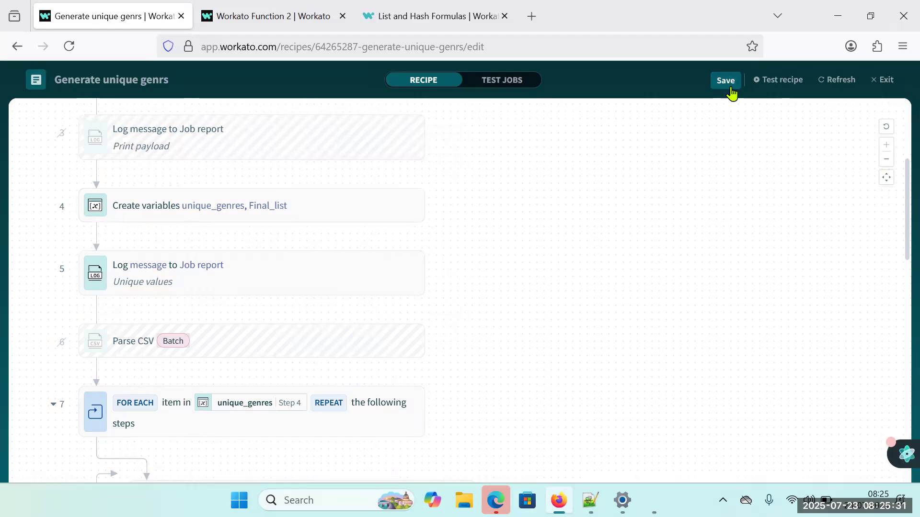
left_click(881, 82)
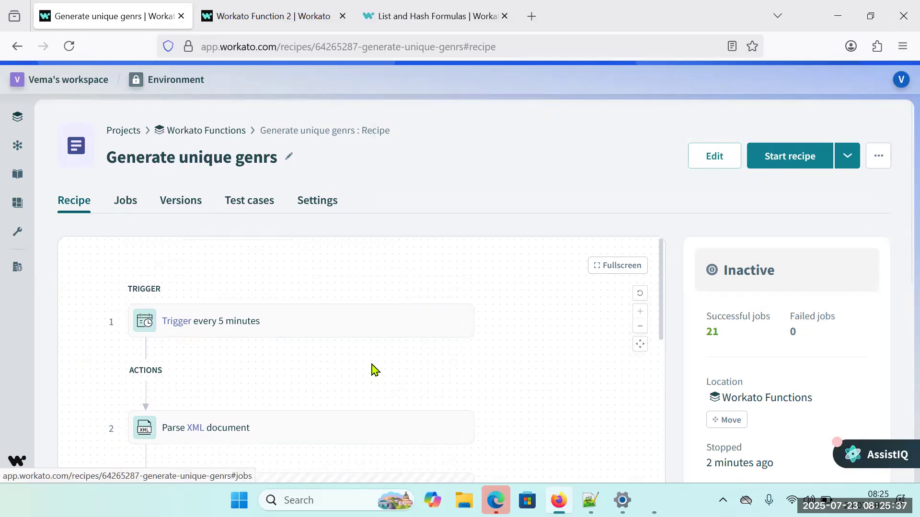
Look through the saved recipe's steps and reopen it for editing.
scroll(390, 380, "down", 10)
scroll(391, 401, "down", 3)
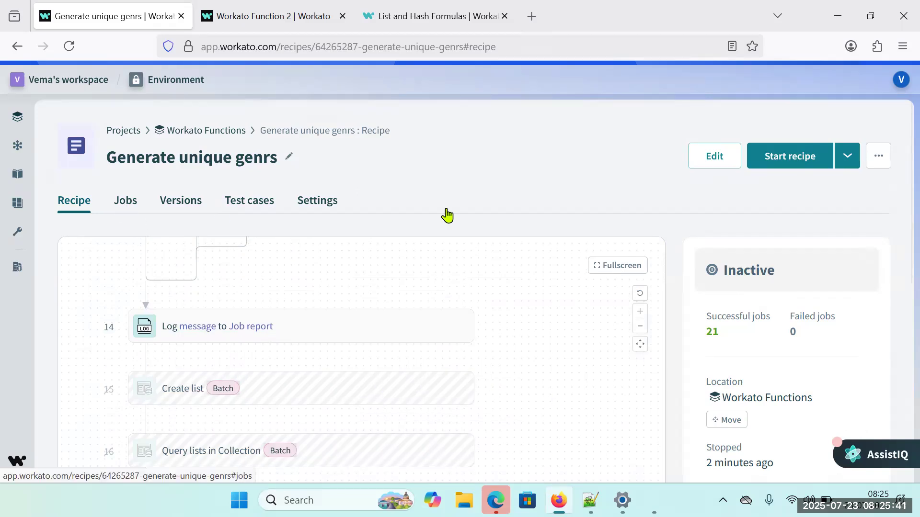
left_click(705, 151)
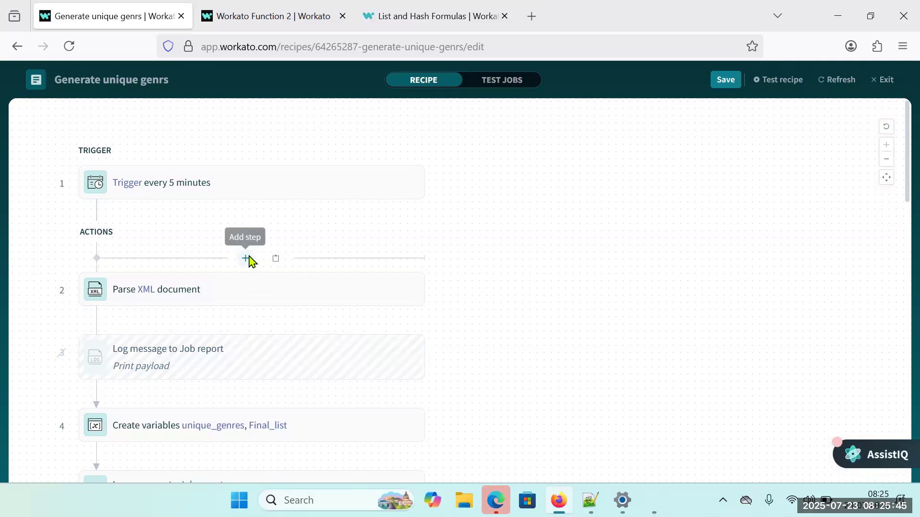
Add an Execute JavaScript code action from JavaScript snippets by Workato before Parse XML document and view its setup fields.
left_click(250, 259)
left_click(101, 308)
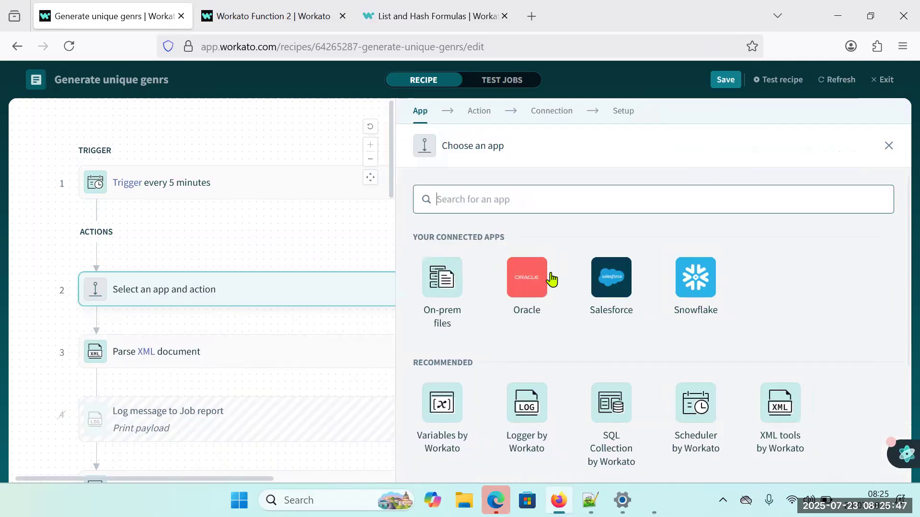
type("sc")
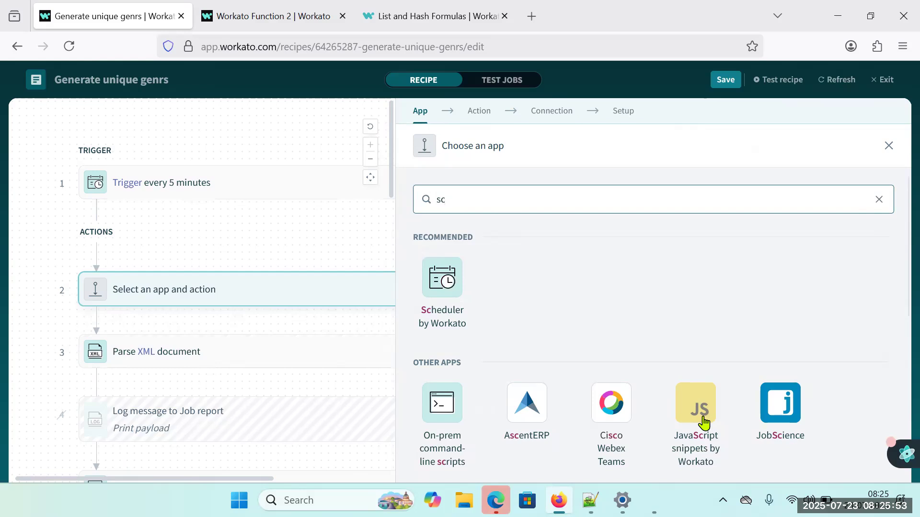
left_click(693, 422)
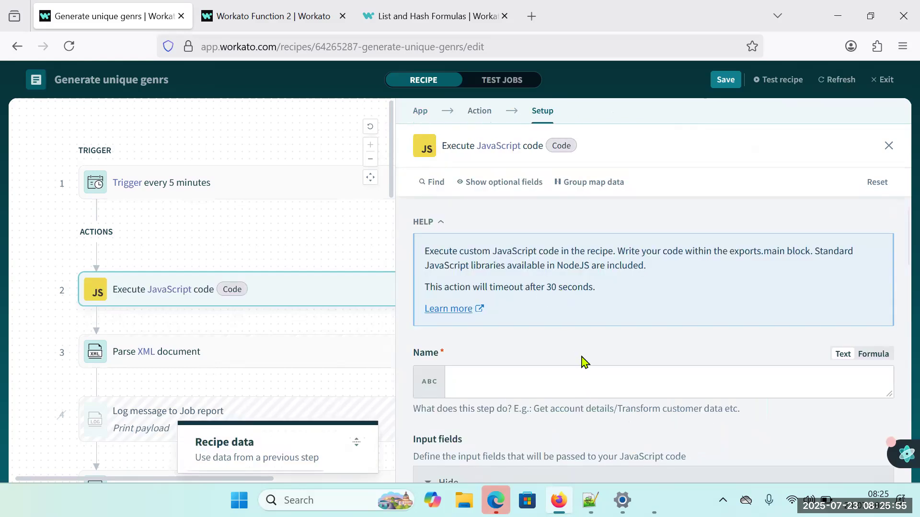
scroll(581, 365, "down", 3)
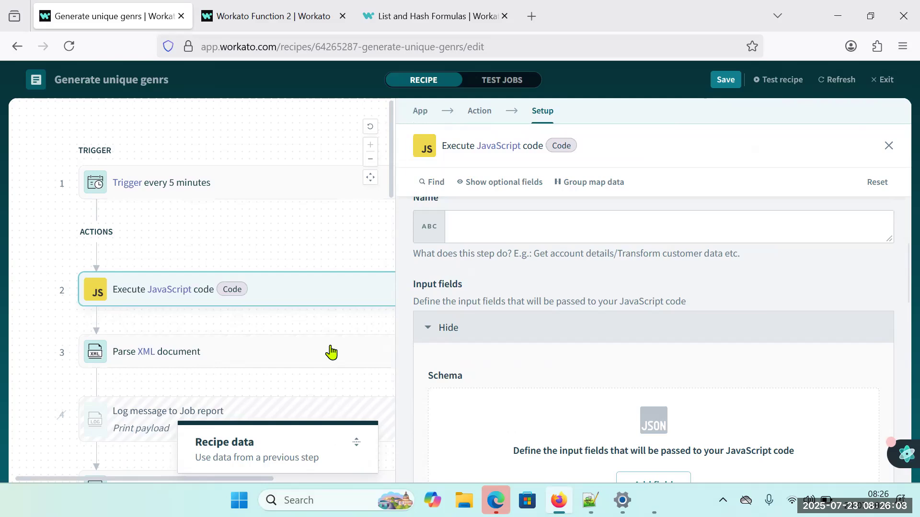
Delete the Execute JavaScript code step from the recipe.
right_click(257, 296)
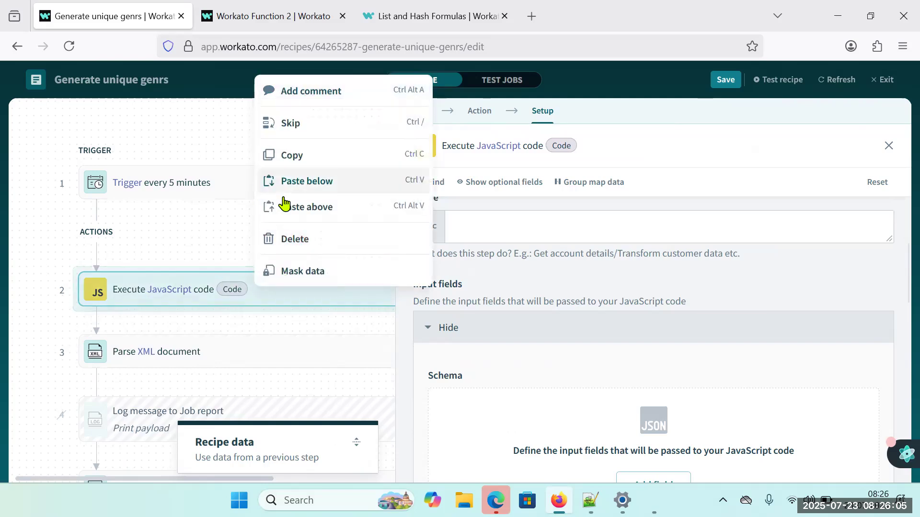
left_click(317, 240)
left_click(298, 262)
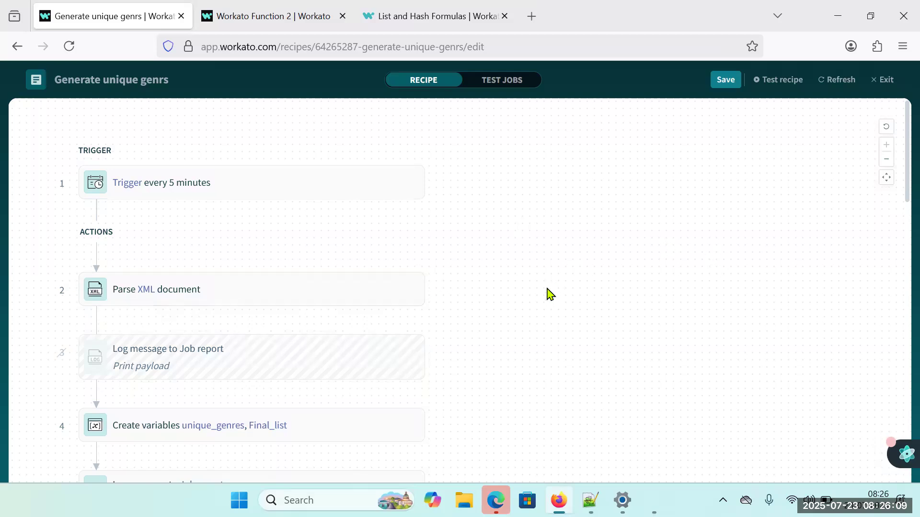
Review the recipe's loop and conditional steps, then check the library JSON through to its closing brackets in new 3 in Notepad++.
scroll(549, 292, "down", 5)
scroll(546, 300, "down", 5)
scroll(546, 300, "down", 5)
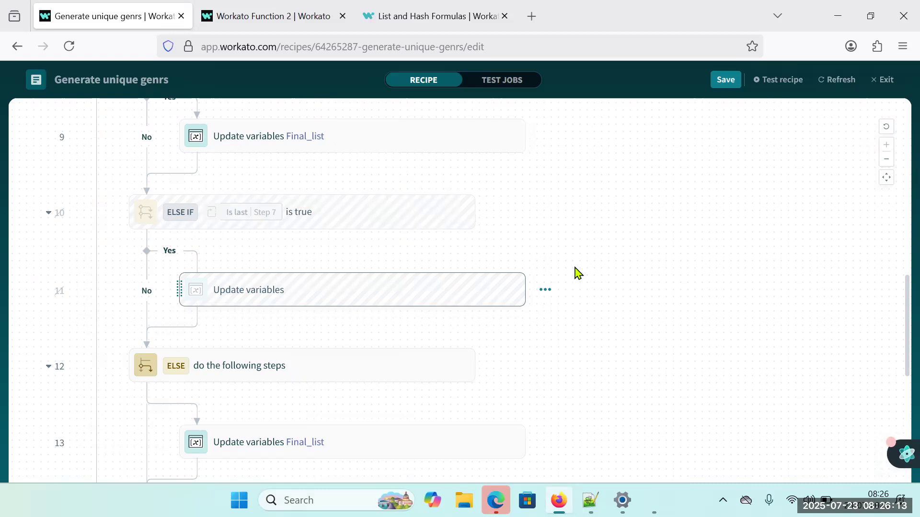
left_click(591, 500)
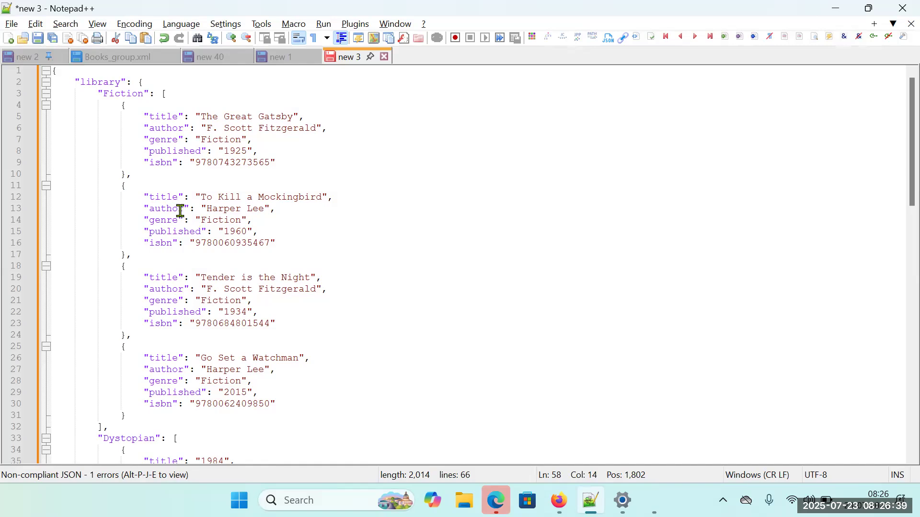
scroll(181, 211, "down", 18)
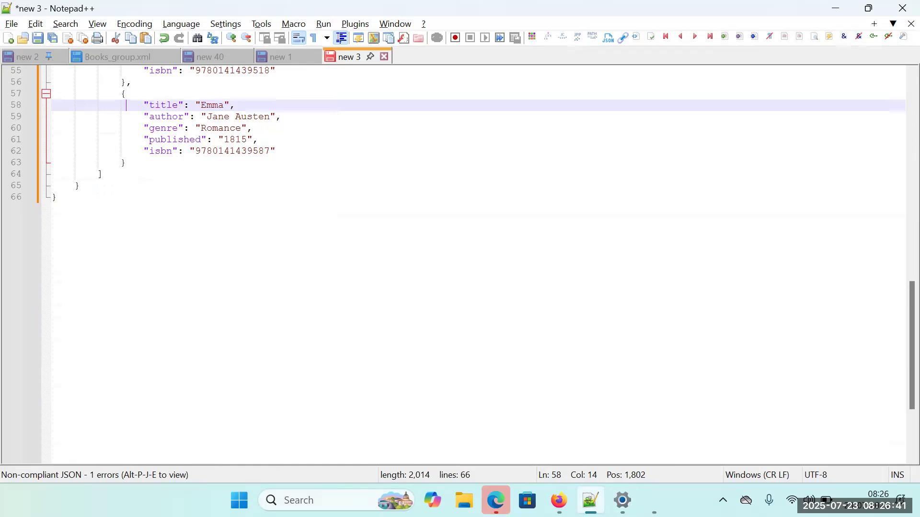